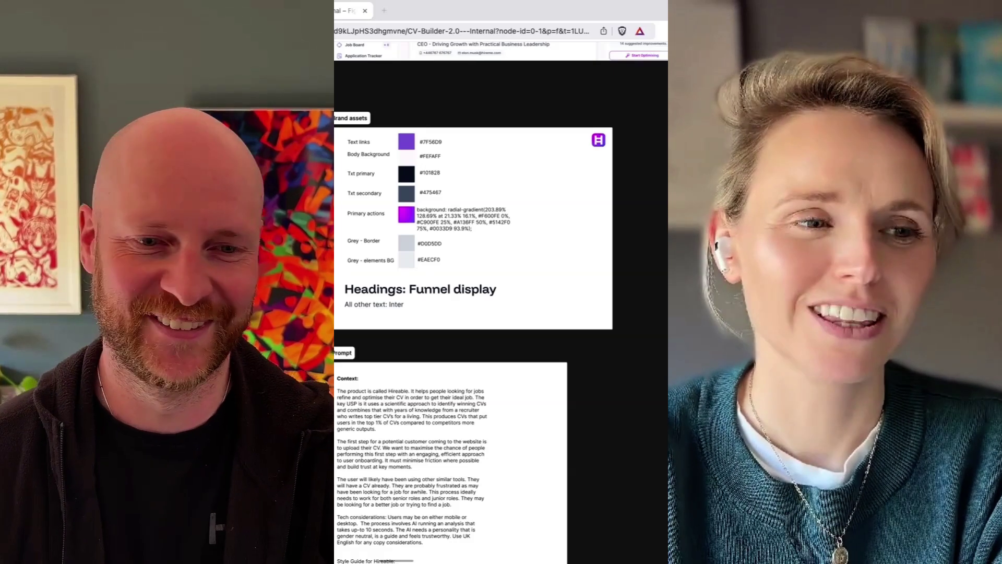
Examine the brand assets board and the Hireable prompt's context and style guide text
{"action": "scroll", "coordinate": [501, 313], "scroll_direction": "down", "scroll_amount": 1}
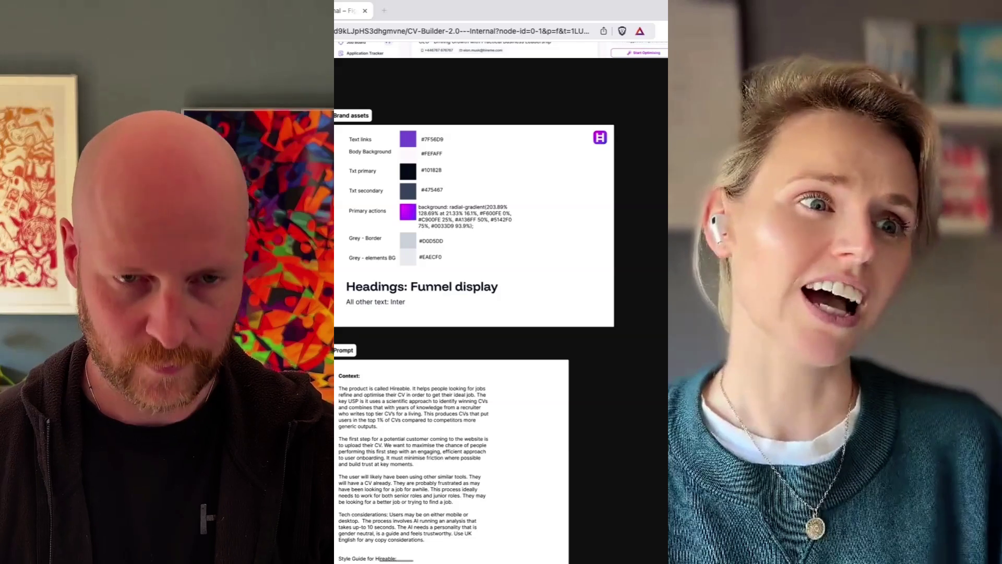
{"action": "scroll", "coordinate": [501, 302], "scroll_direction": "down", "scroll_amount": 2}
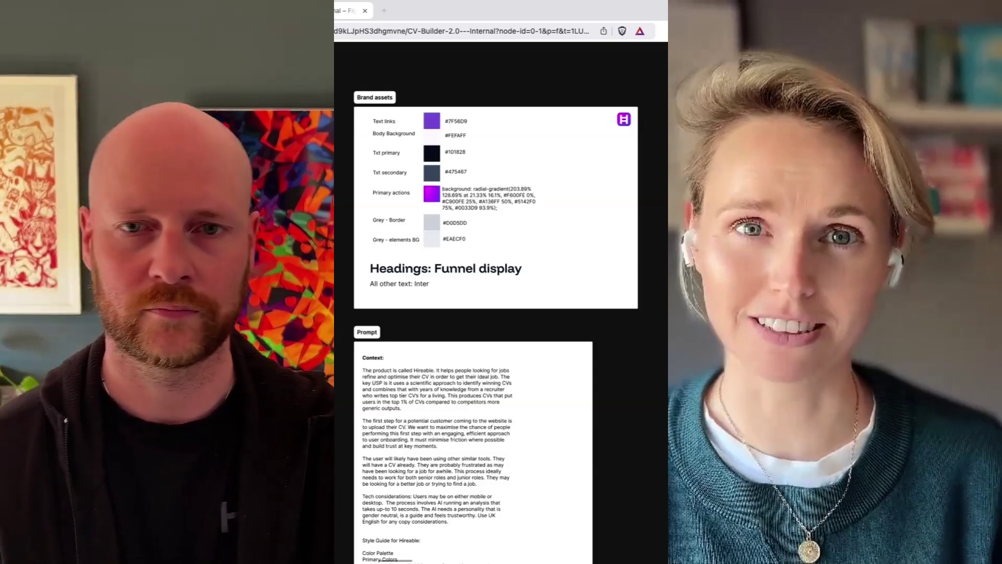
{"action": "scroll", "coordinate": [320, 385], "scroll_direction": "up", "scroll_amount": 1}
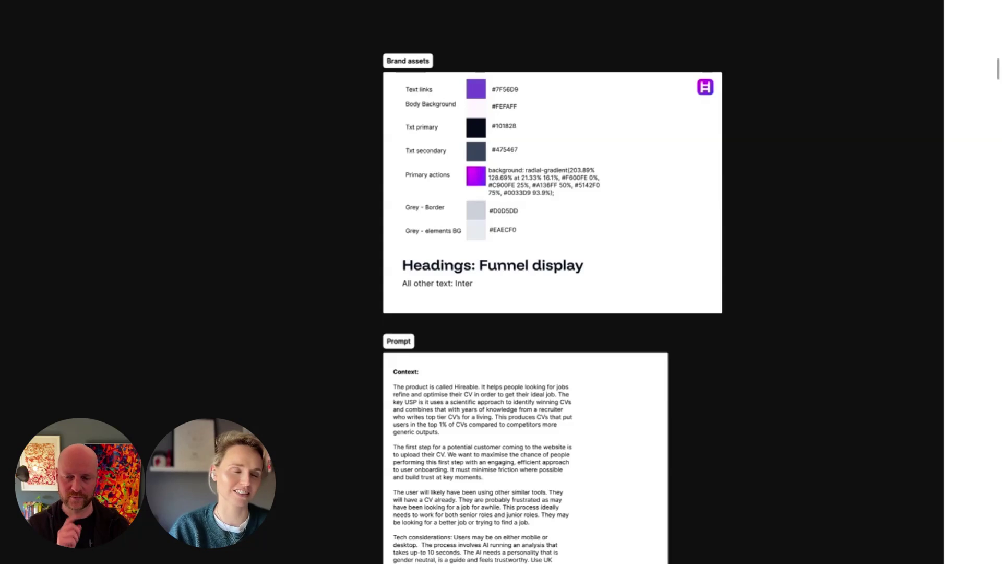
{"action": "scroll", "coordinate": [503, 318], "scroll_direction": "up", "scroll_amount": 5}
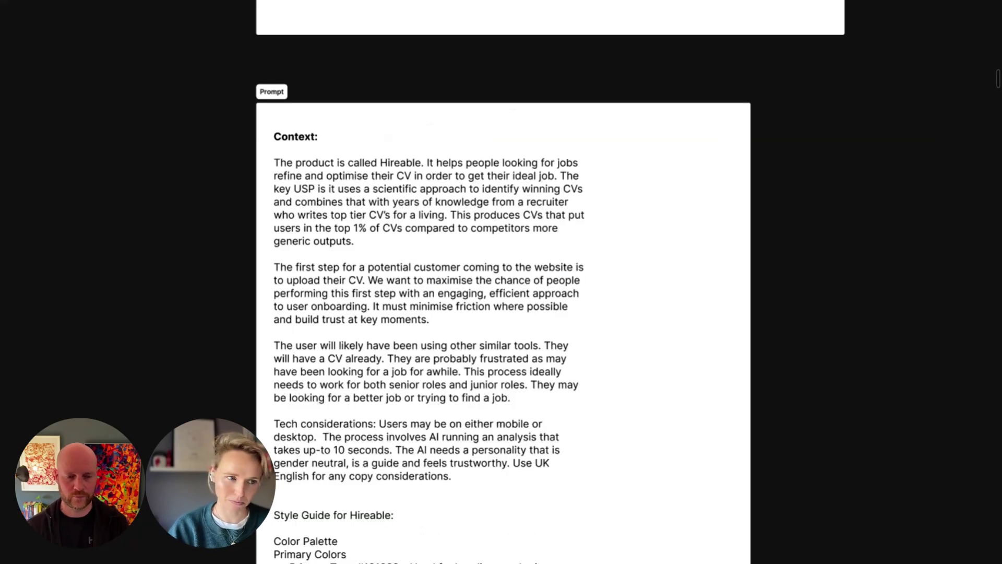
{"action": "scroll", "coordinate": [504, 317], "scroll_direction": "down", "scroll_amount": 1}
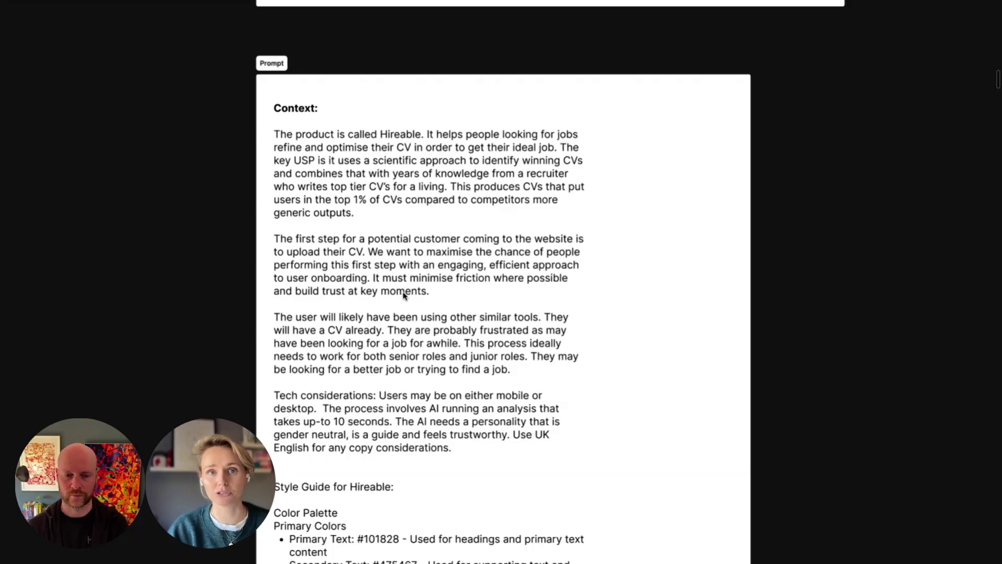
{"action": "scroll", "coordinate": [400, 339], "scroll_direction": "down", "scroll_amount": 2}
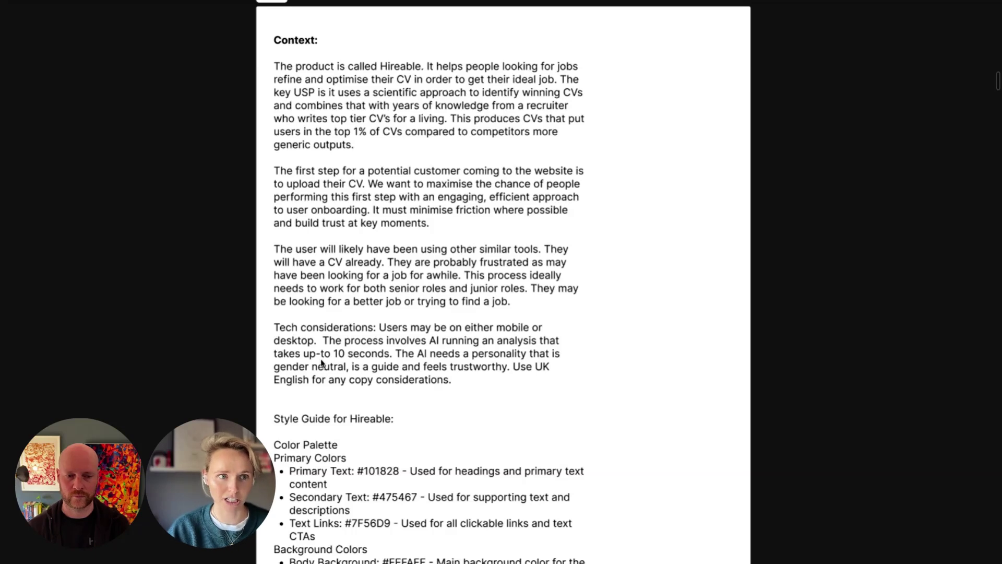
{"action": "scroll", "coordinate": [321, 363], "scroll_direction": "down", "scroll_amount": 1}
{"action": "scroll", "coordinate": [321, 362], "scroll_direction": "up", "scroll_amount": 3}
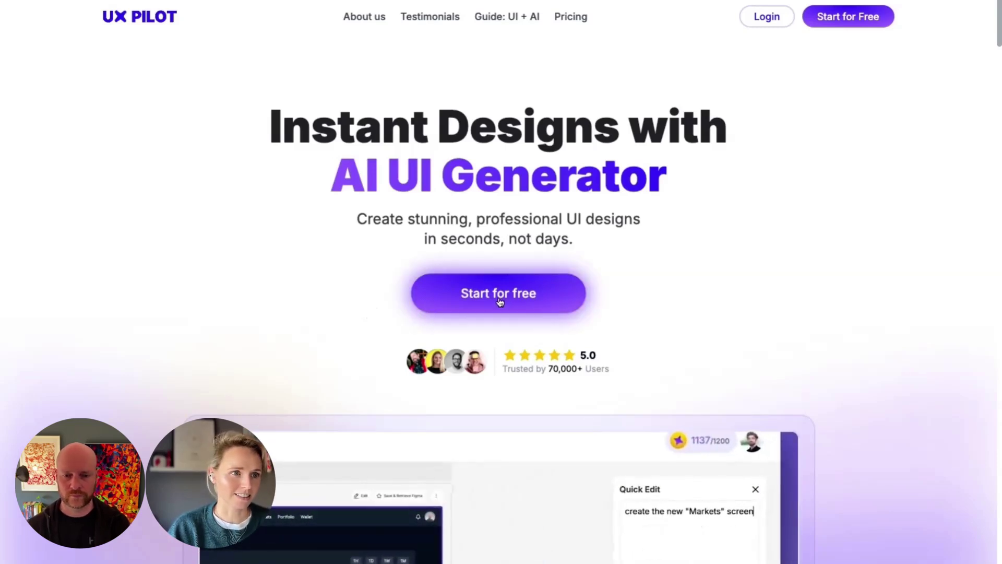
Start for free in UX Pilot and set up the workspace by choosing a role and a referral source
{"action": "left_click", "coordinate": [529, 306]}
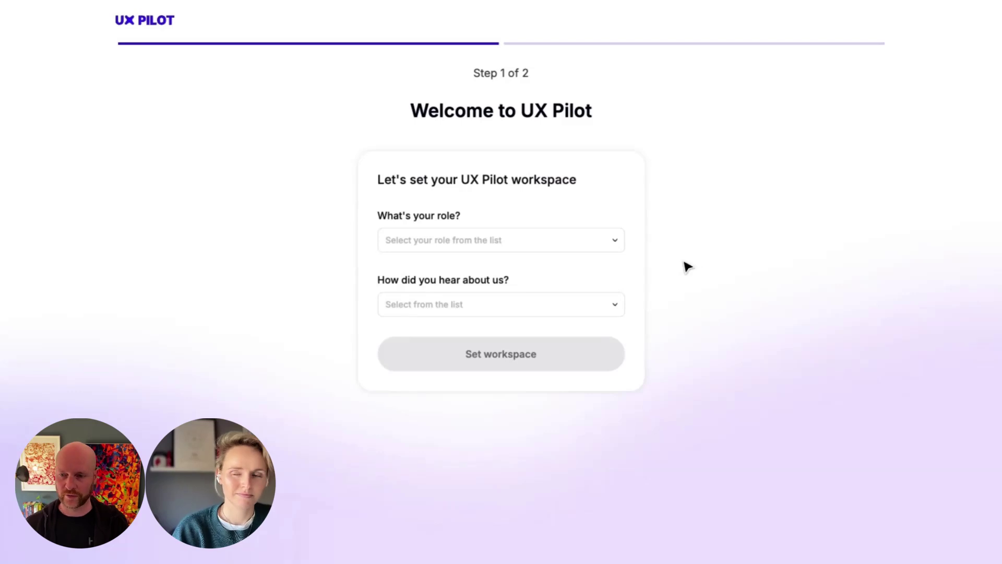
{"action": "left_click", "coordinate": [456, 239]}
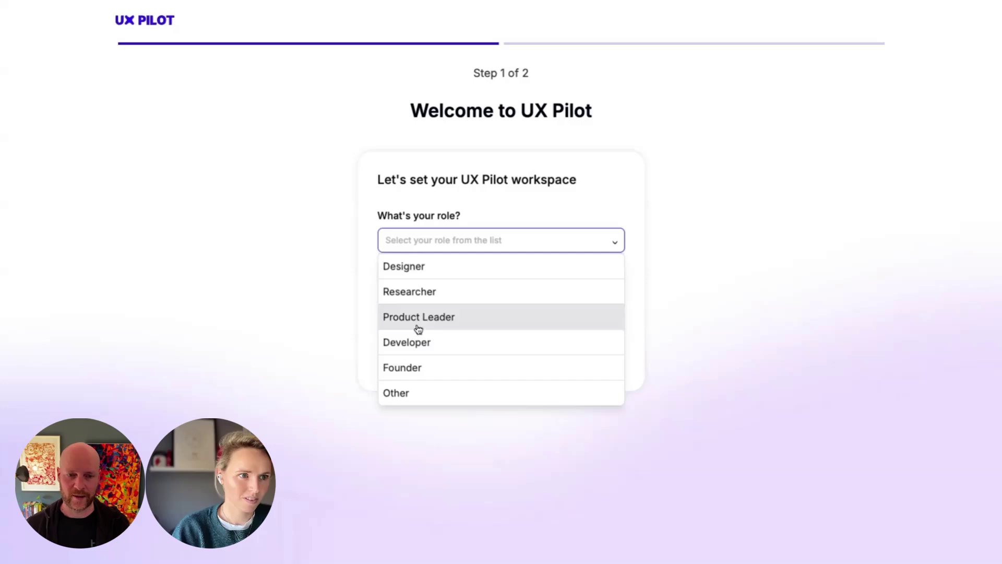
{"action": "left_click", "coordinate": [440, 278]}
{"action": "left_click", "coordinate": [448, 285]}
{"action": "left_click", "coordinate": [448, 280]}
{"action": "left_click", "coordinate": [517, 329]}
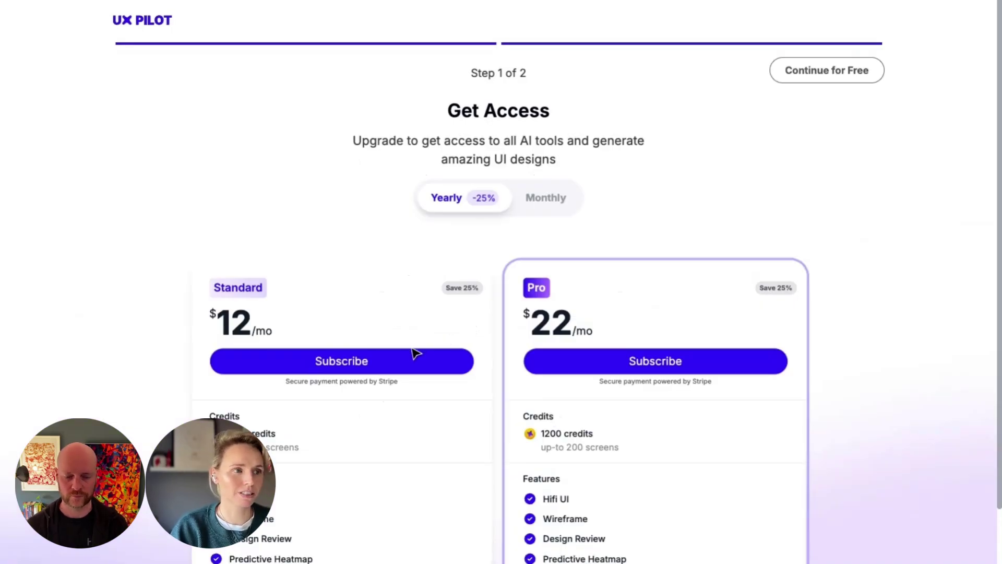
Review the Standard and Pro plan features and continue with the free plan
{"action": "scroll", "coordinate": [177, 380], "scroll_direction": "down", "scroll_amount": 2}
{"action": "scroll", "coordinate": [177, 380], "scroll_direction": "down", "scroll_amount": 3}
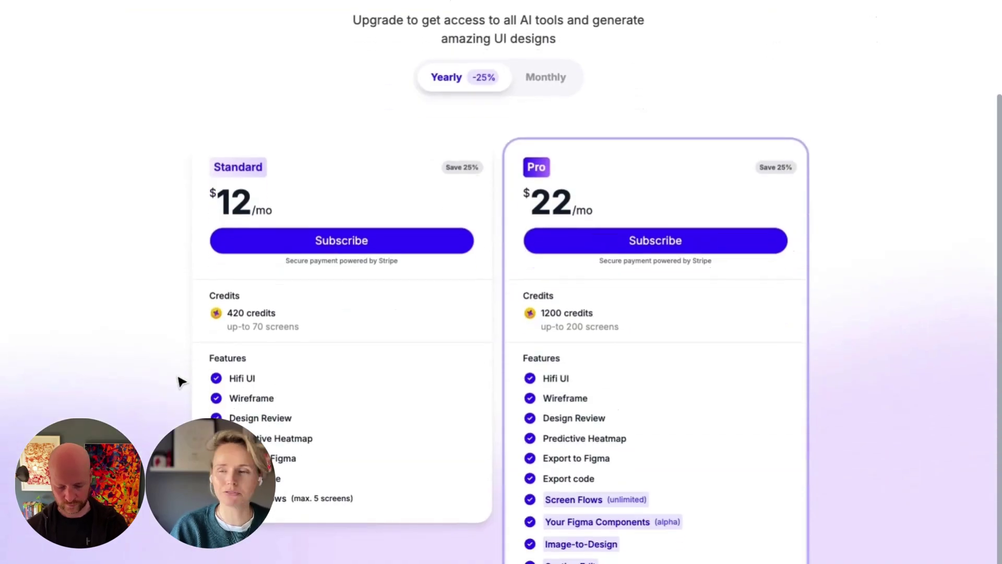
{"action": "scroll", "coordinate": [501, 282], "scroll_direction": "up", "scroll_amount": 4}
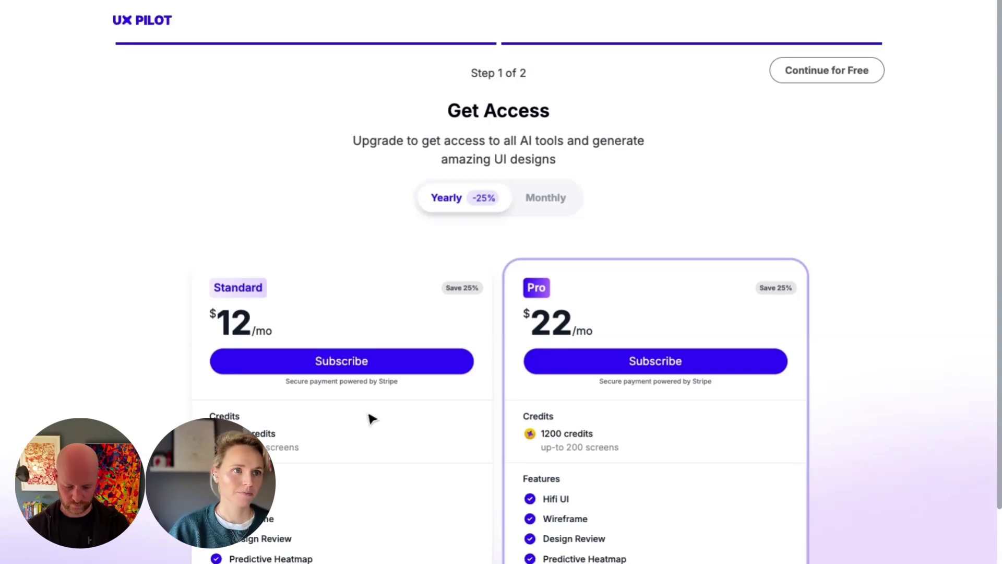
{"action": "left_click", "coordinate": [829, 72]}
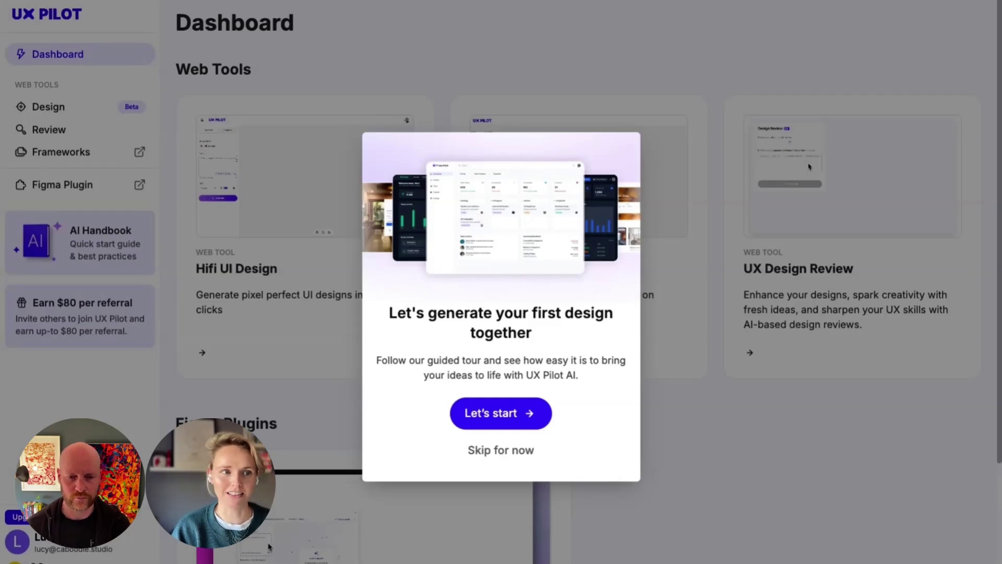
Start the guided tour, create a new design file and choose Hifi as its design mode
{"action": "left_click", "coordinate": [472, 420]}
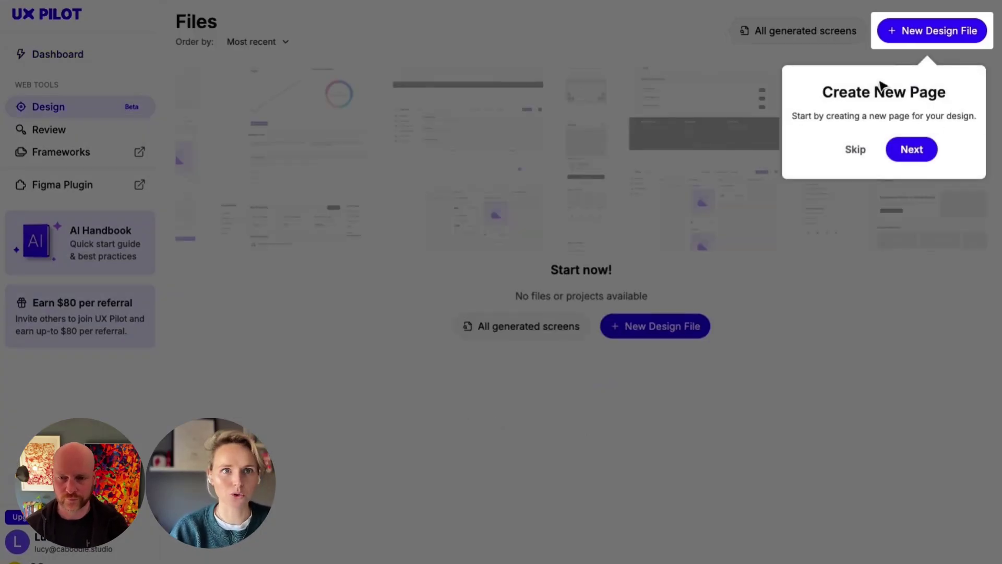
{"action": "left_click", "coordinate": [917, 155]}
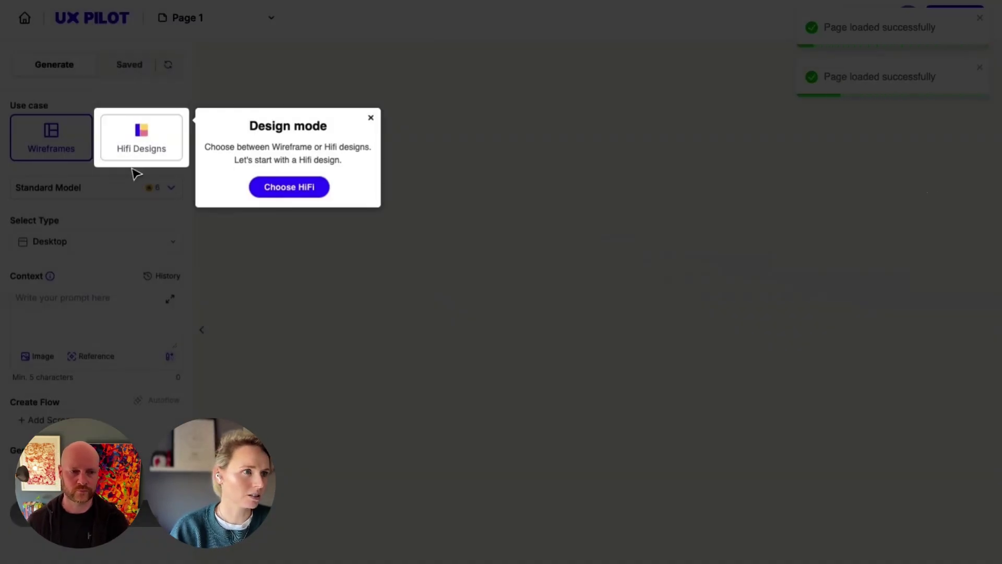
{"action": "left_click", "coordinate": [288, 185]}
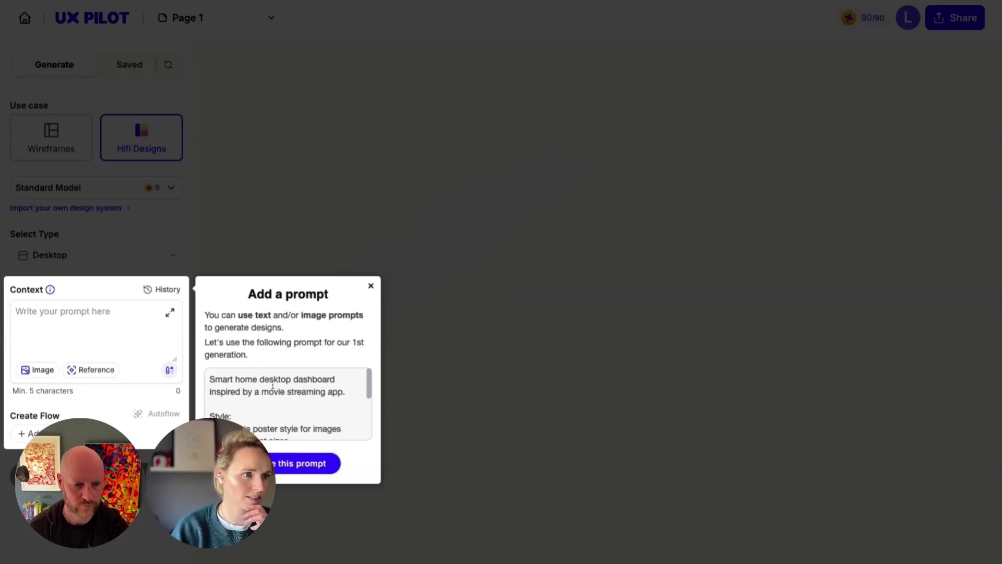
Copy the Hireable prompt text from the Figma board and paste it into UX Pilot's context prompt
{"action": "left_click", "coordinate": [268, 413]}
{"action": "triple_click", "coordinate": [271, 398]}
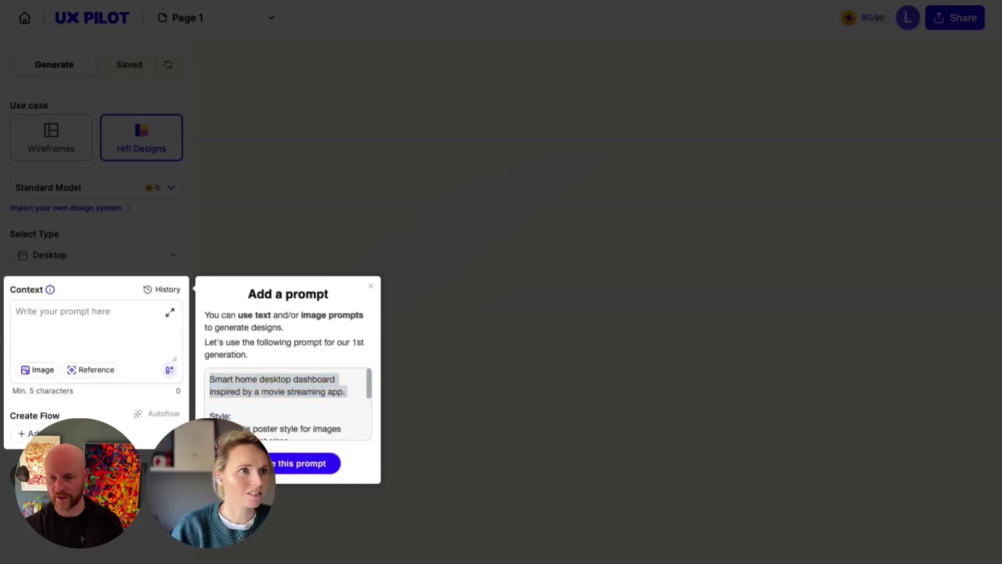
{"action": "key", "text": "alt+Tab"}
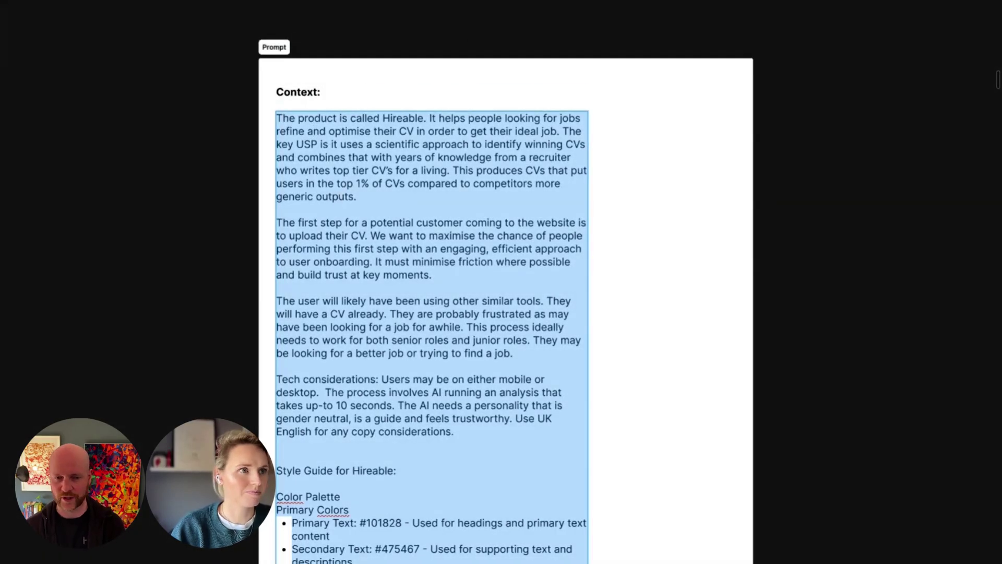
{"action": "key", "text": "alt+Tab"}
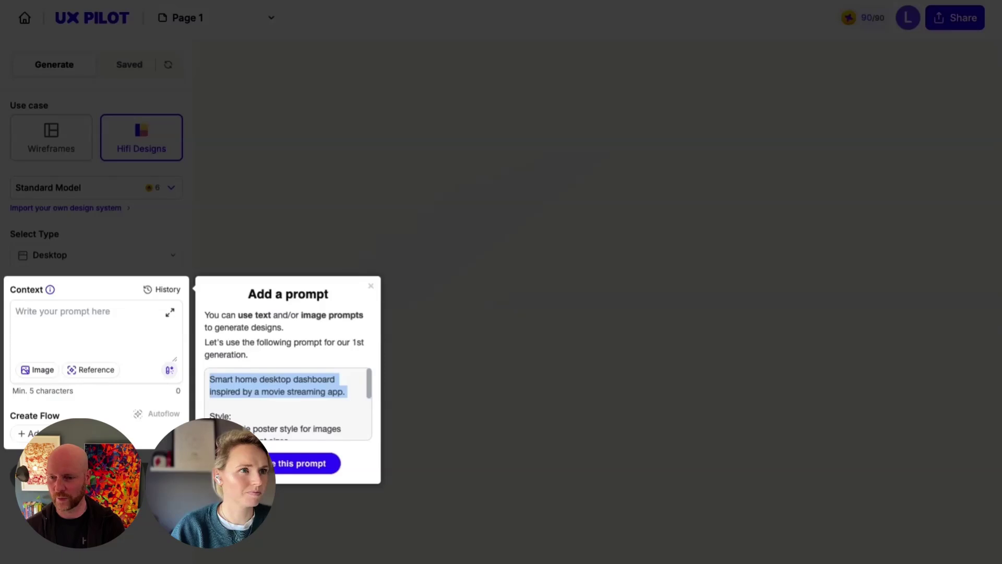
{"action": "left_click", "coordinate": [280, 412]}
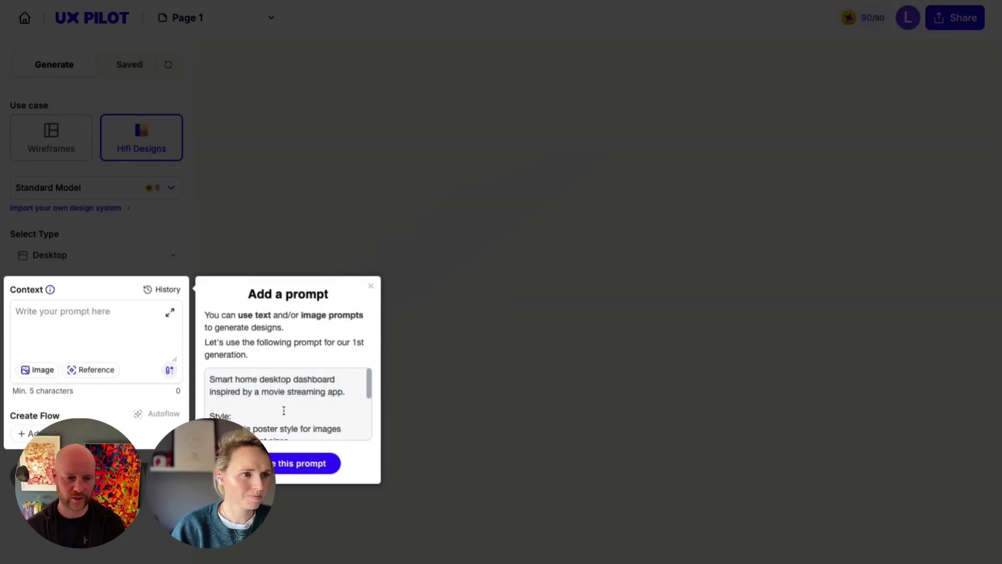
{"action": "triple_click", "coordinate": [265, 386]}
{"action": "key", "text": "ctrl+a"}
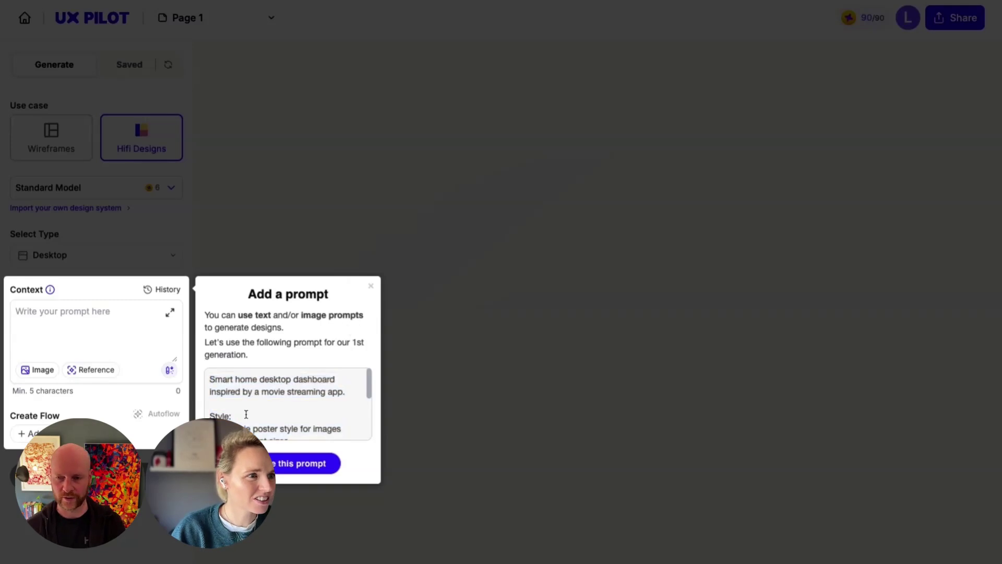
{"action": "left_click", "coordinate": [72, 330]}
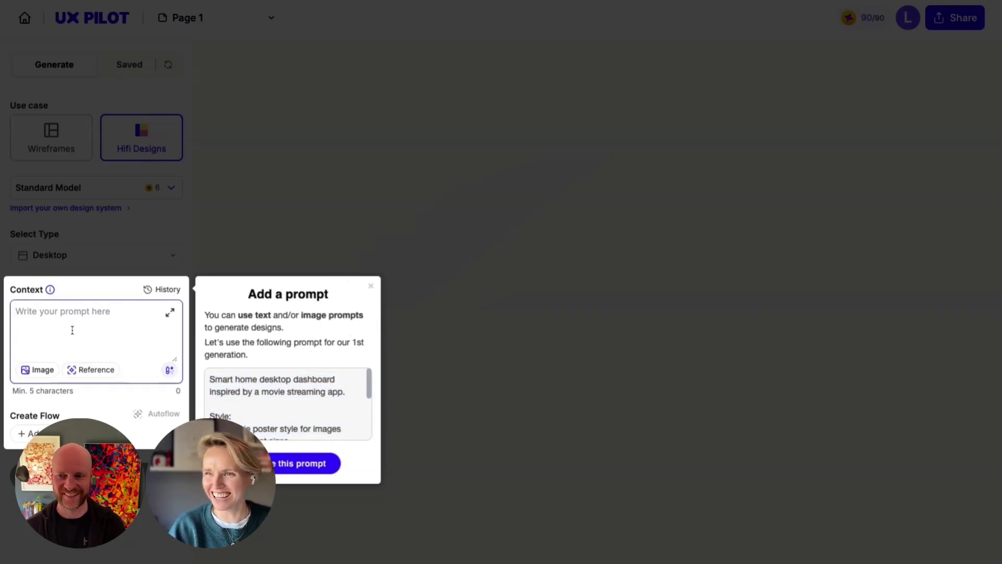
{"action": "key", "text": "ctrl+v"}
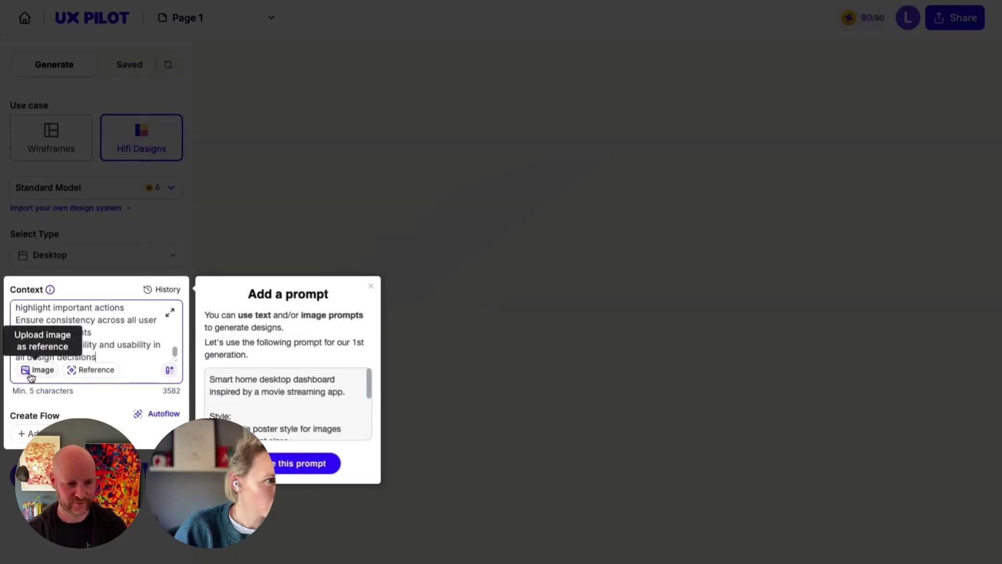
Try to upload a reference image for the prompt, and dismiss the guided tour and the upgrade offer
{"action": "left_click", "coordinate": [31, 376]}
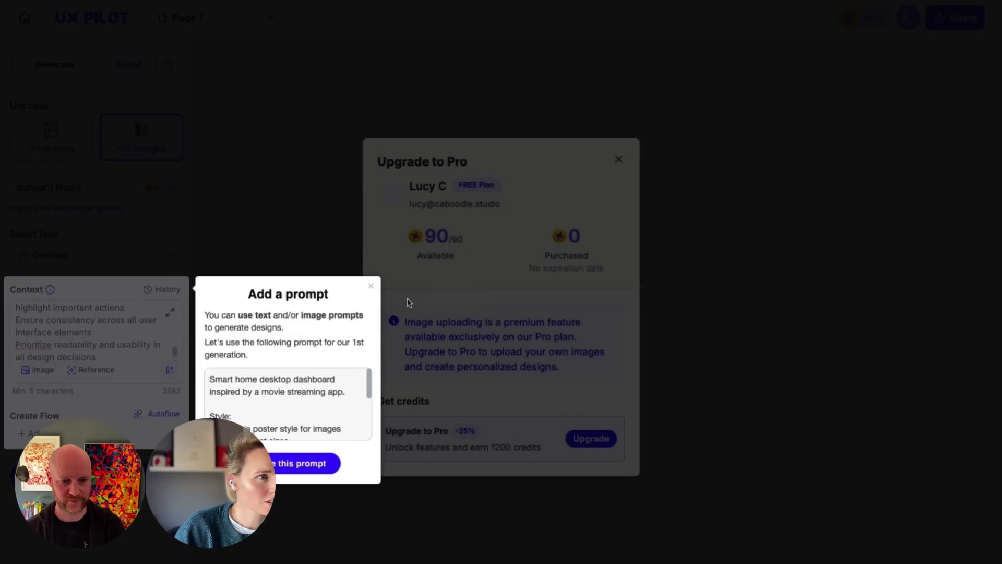
{"action": "left_click", "coordinate": [371, 286]}
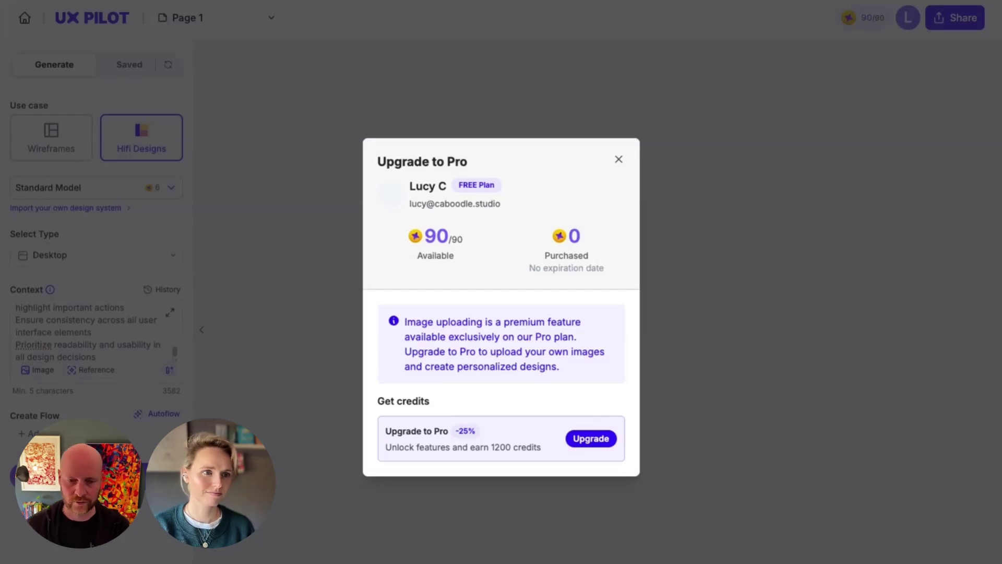
{"action": "left_click", "coordinate": [618, 159]}
{"action": "scroll", "coordinate": [133, 341], "scroll_direction": "down", "scroll_amount": 1}
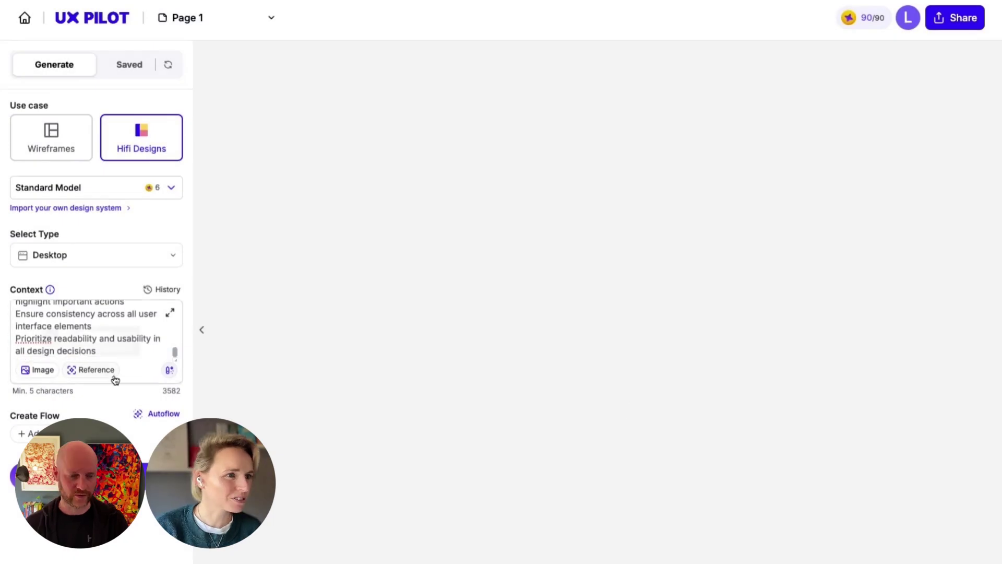
Examine the available design models and the information about creating a custom design system
{"action": "left_click", "coordinate": [89, 187]}
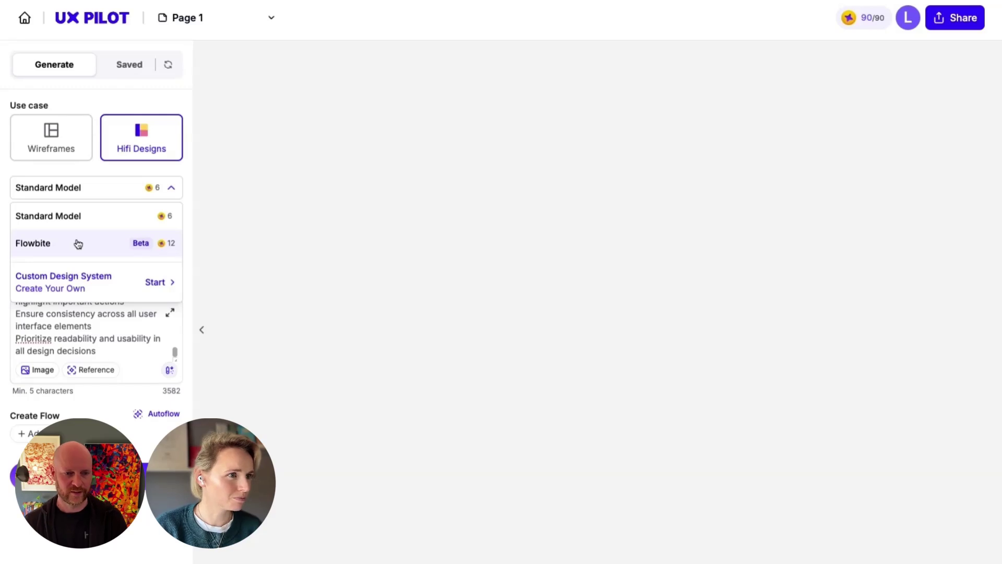
{"action": "left_click", "coordinate": [155, 286]}
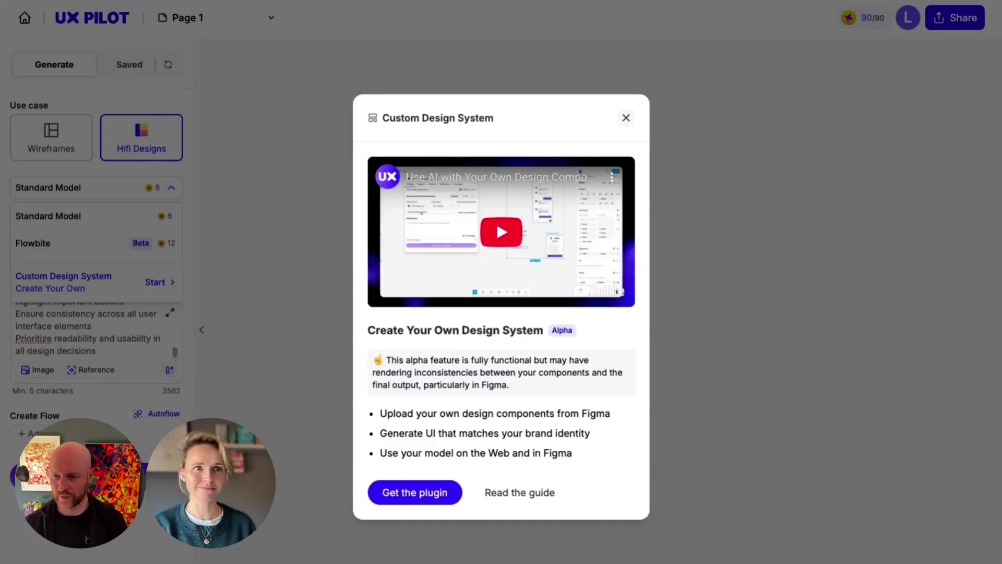
{"action": "left_click", "coordinate": [108, 254]}
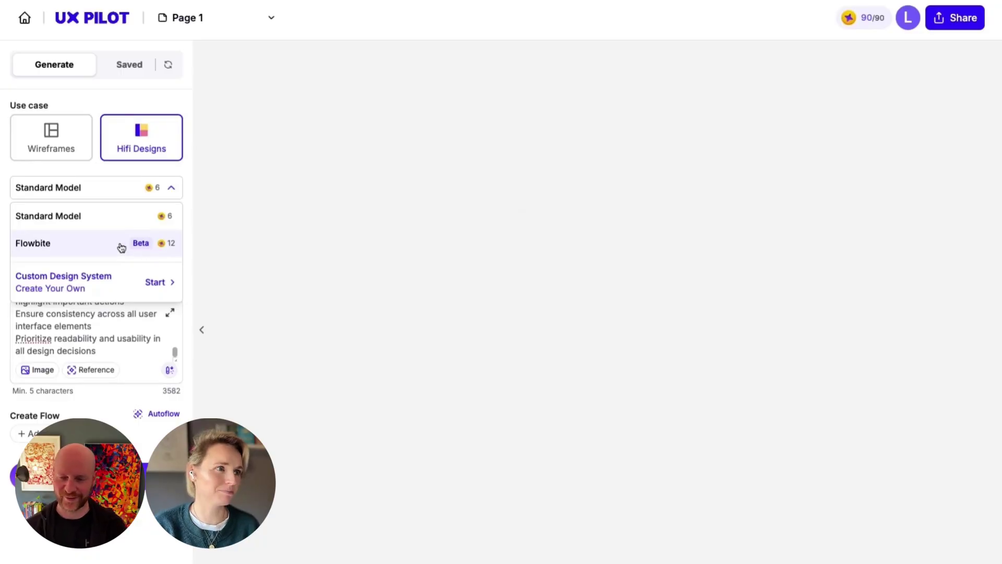
{"action": "left_click", "coordinate": [240, 247]}
{"action": "left_click", "coordinate": [168, 189]}
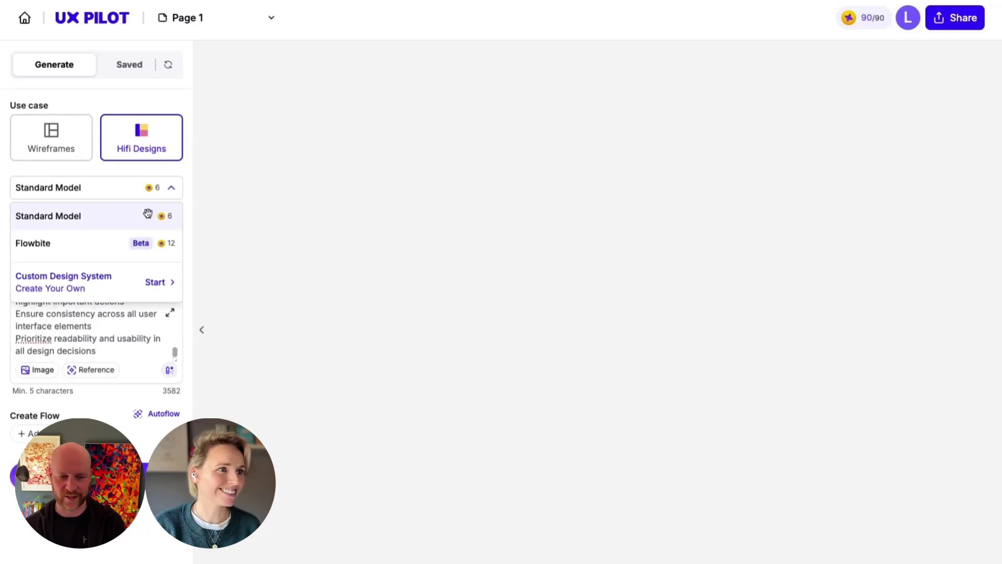
{"action": "left_click", "coordinate": [173, 190]}
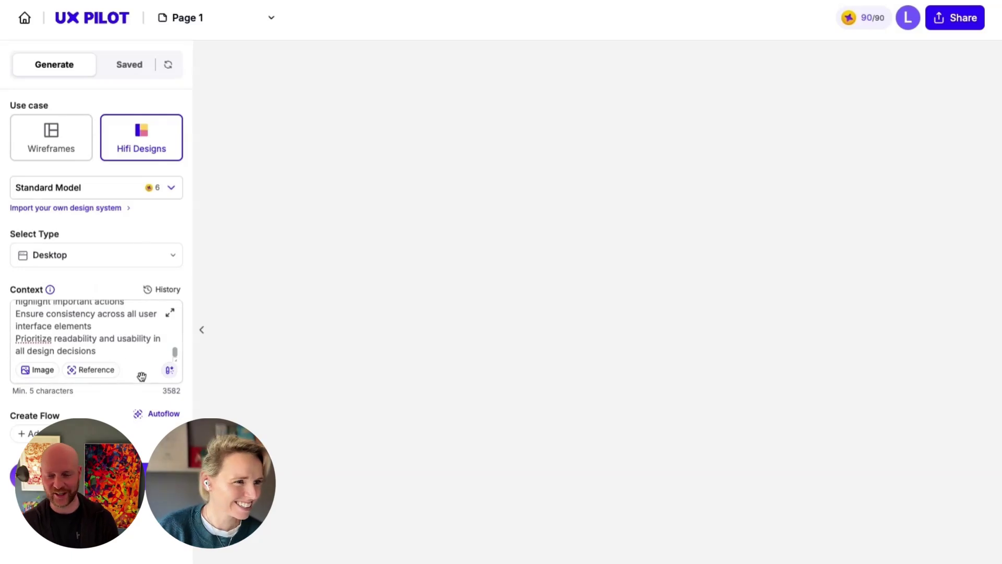
Try the Flowbite model, dismiss the upgrade offer and switch back to the Standard Model
{"action": "left_click", "coordinate": [140, 188]}
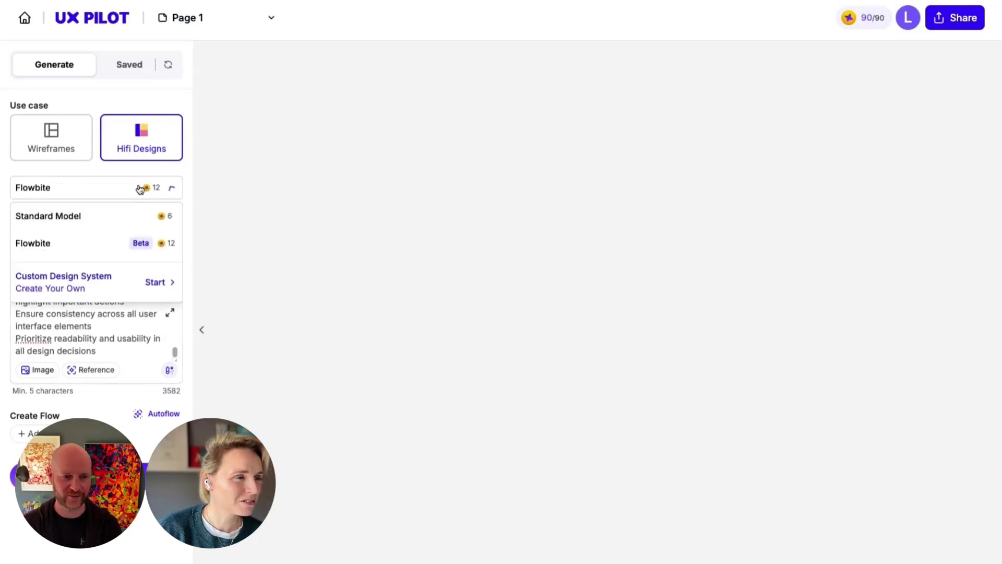
{"action": "left_click", "coordinate": [140, 189]}
{"action": "left_click", "coordinate": [140, 188]}
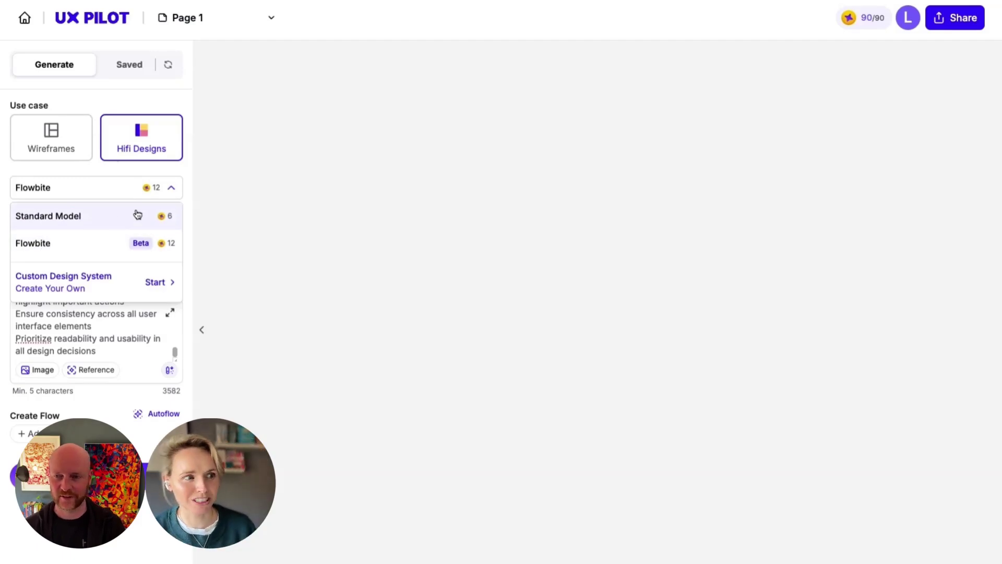
{"action": "left_click", "coordinate": [173, 192]}
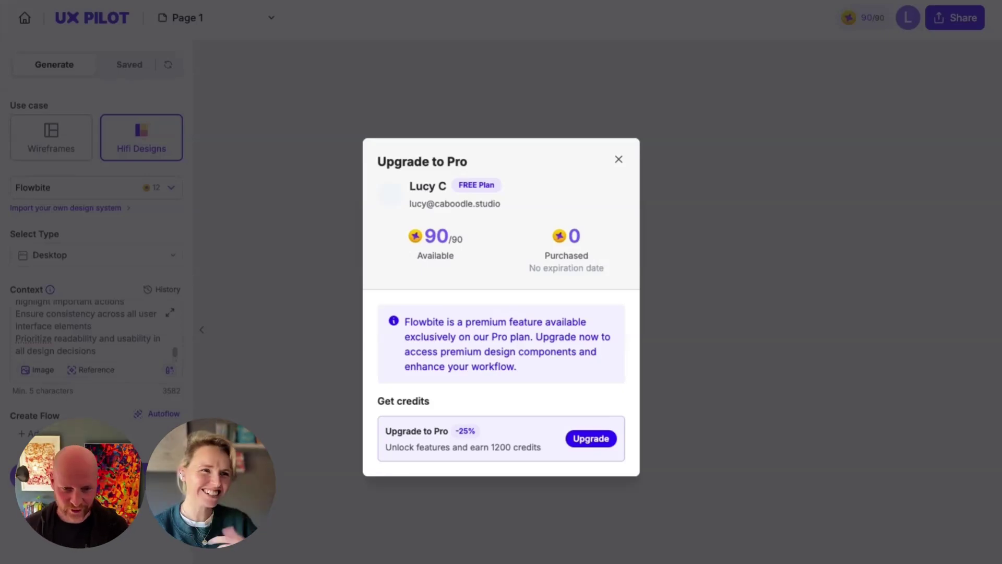
{"action": "left_click", "coordinate": [618, 159]}
{"action": "left_click", "coordinate": [159, 188]}
{"action": "left_click", "coordinate": [153, 219]}
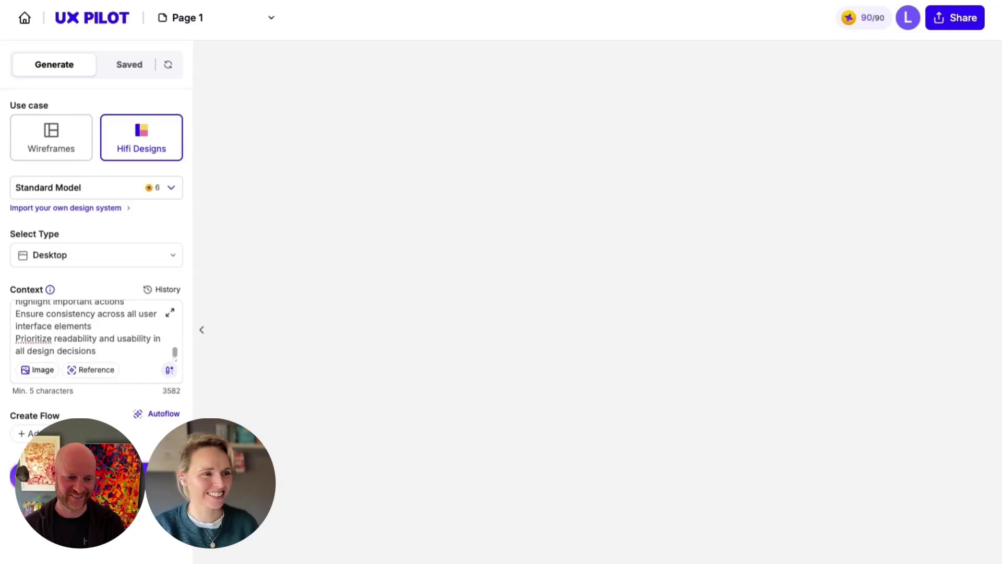
Generate the Hifi desktop design from the pasted Hireable context using the Standard Model
{"action": "left_click", "coordinate": [78, 476]}
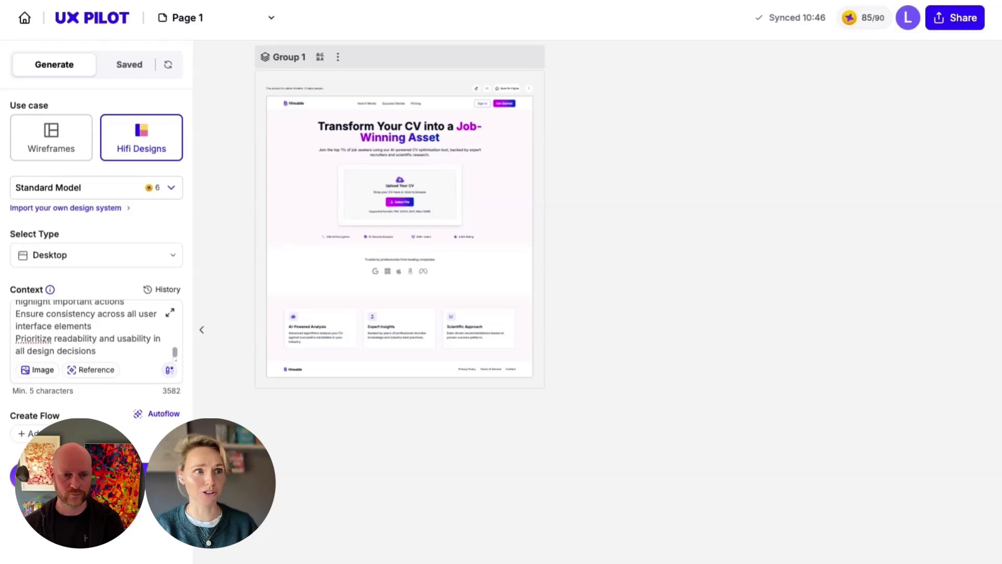
{"action": "scroll", "coordinate": [449, 348], "scroll_direction": "up", "scroll_amount": 5}
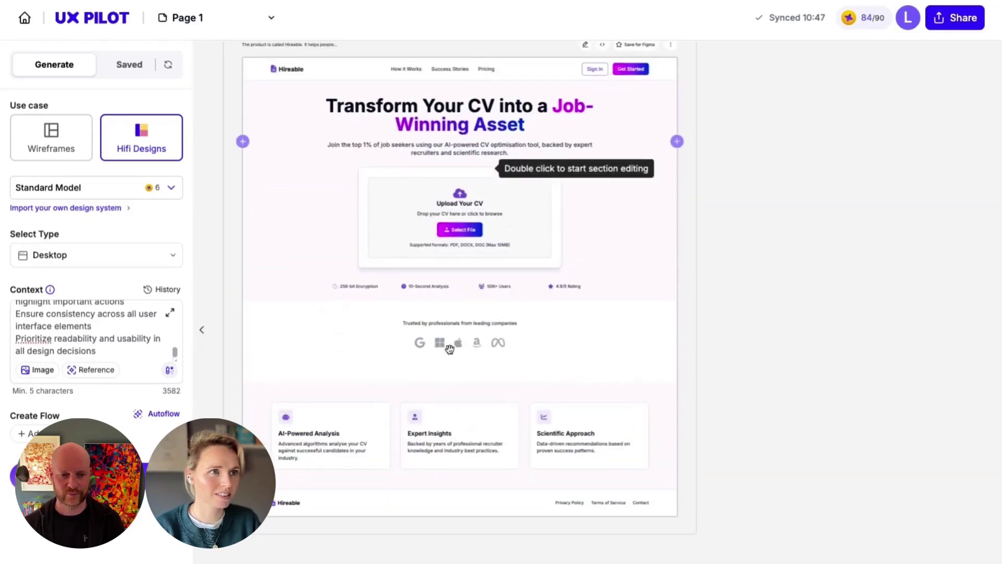
{"action": "scroll", "coordinate": [449, 348], "scroll_direction": "up", "scroll_amount": 2}
{"action": "scroll", "coordinate": [570, 235], "scroll_direction": "left", "scroll_amount": 2}
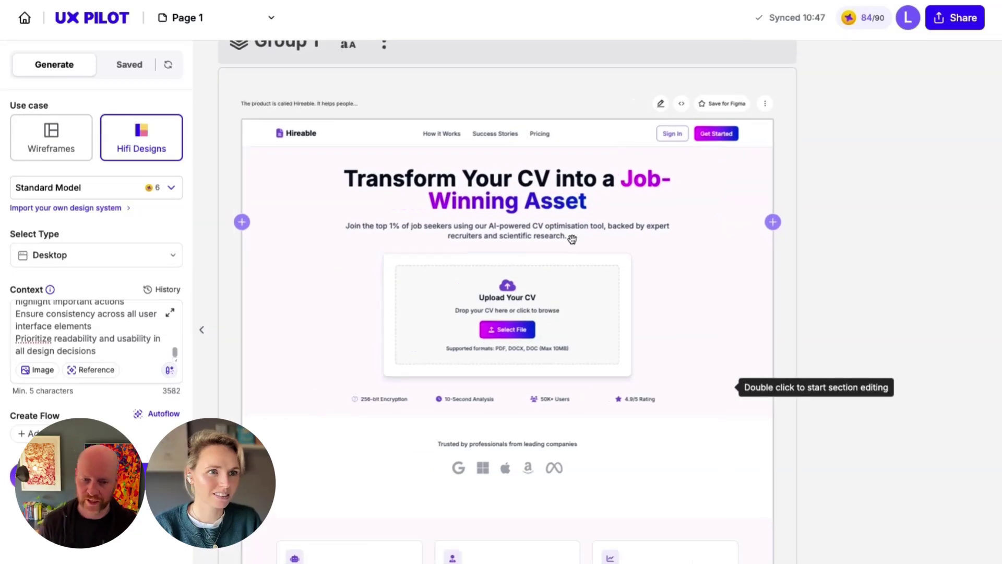
{"action": "scroll", "coordinate": [575, 291], "scroll_direction": "up", "scroll_amount": 1}
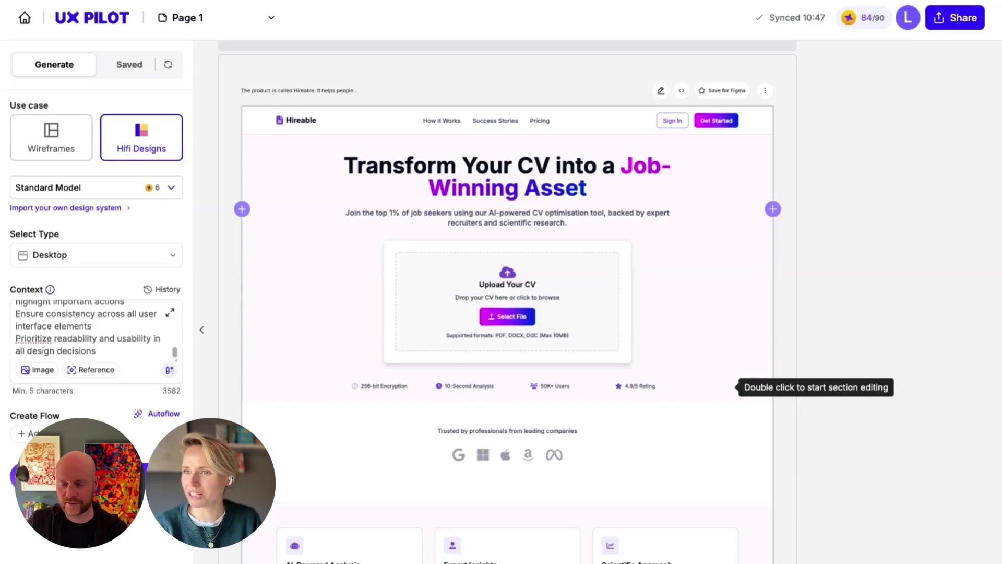
Examine the generated Hireable landing page, including its headline, CV upload area, trust indicators, company logos, feature cards and footer
{"action": "scroll", "coordinate": [620, 399], "scroll_direction": "down", "scroll_amount": 5}
{"action": "scroll", "coordinate": [620, 398], "scroll_direction": "up", "scroll_amount": 4}
{"action": "scroll", "coordinate": [620, 399], "scroll_direction": "up", "scroll_amount": 2}
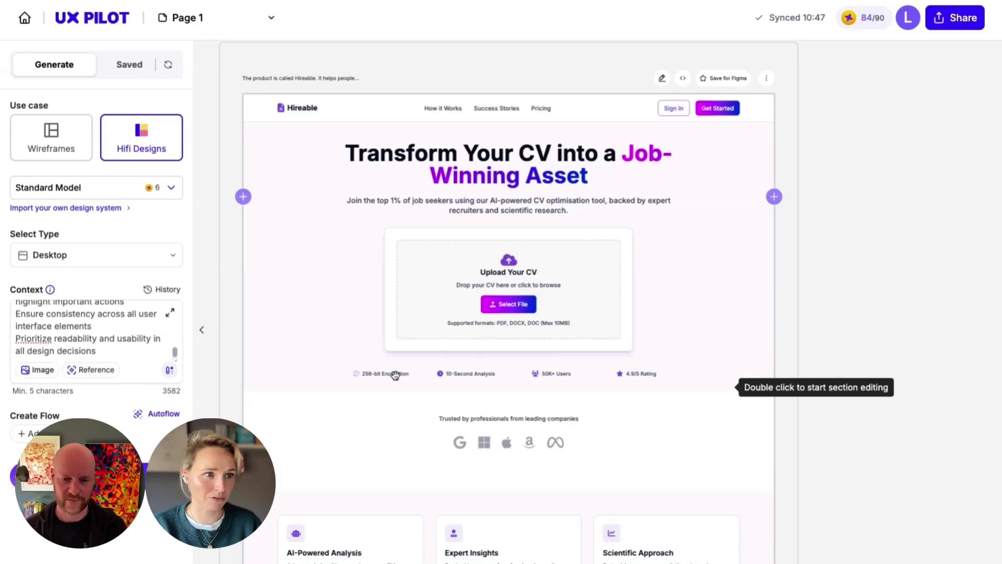
{"action": "scroll", "coordinate": [399, 370], "scroll_direction": "down", "scroll_amount": 2}
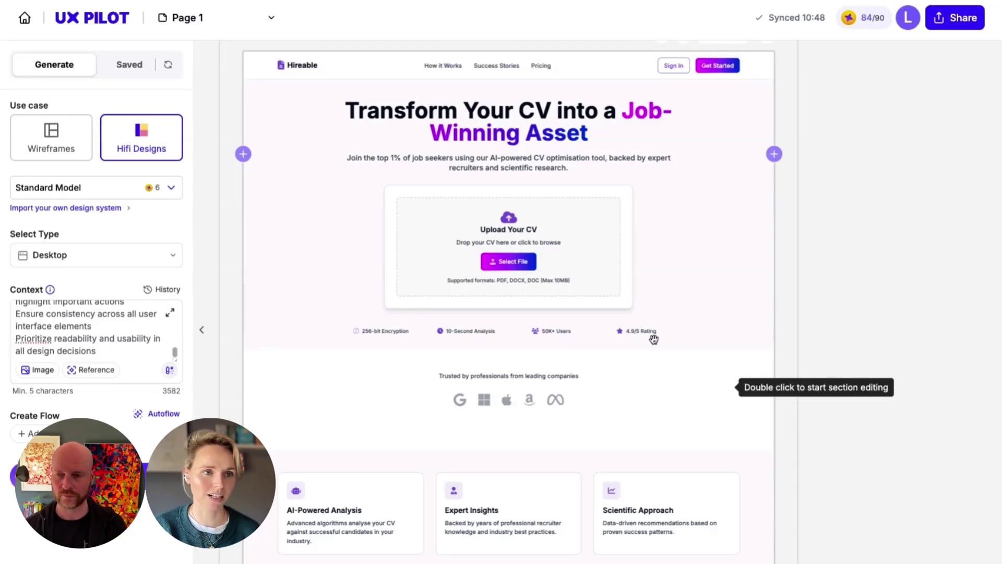
{"action": "scroll", "coordinate": [653, 339], "scroll_direction": "down", "scroll_amount": 2}
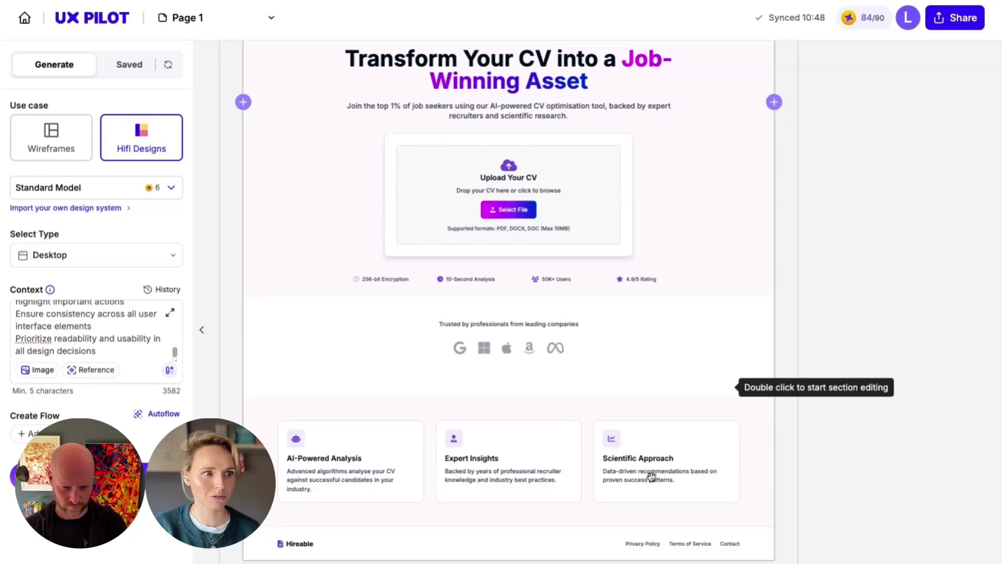
{"action": "scroll", "coordinate": [652, 477], "scroll_direction": "down", "scroll_amount": 1}
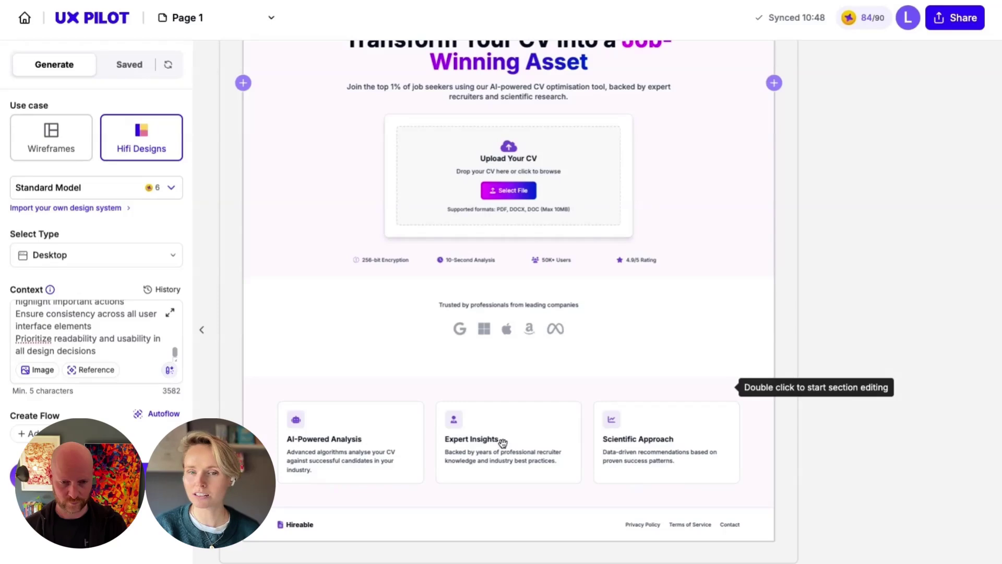
{"action": "scroll", "coordinate": [629, 461], "scroll_direction": "up", "scroll_amount": 6}
{"action": "scroll", "coordinate": [629, 460], "scroll_direction": "down", "scroll_amount": 2}
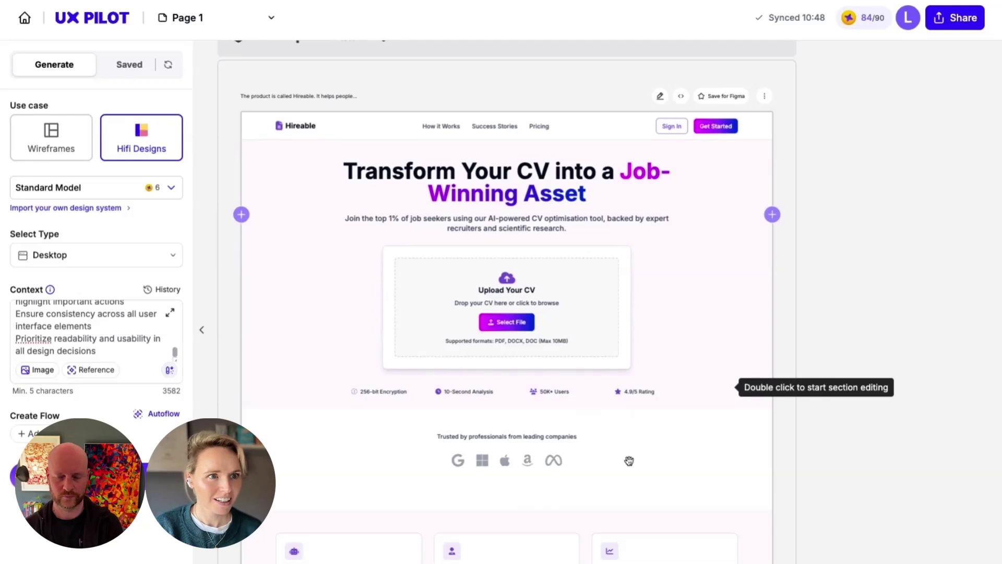
{"action": "scroll", "coordinate": [629, 460], "scroll_direction": "down", "scroll_amount": 2}
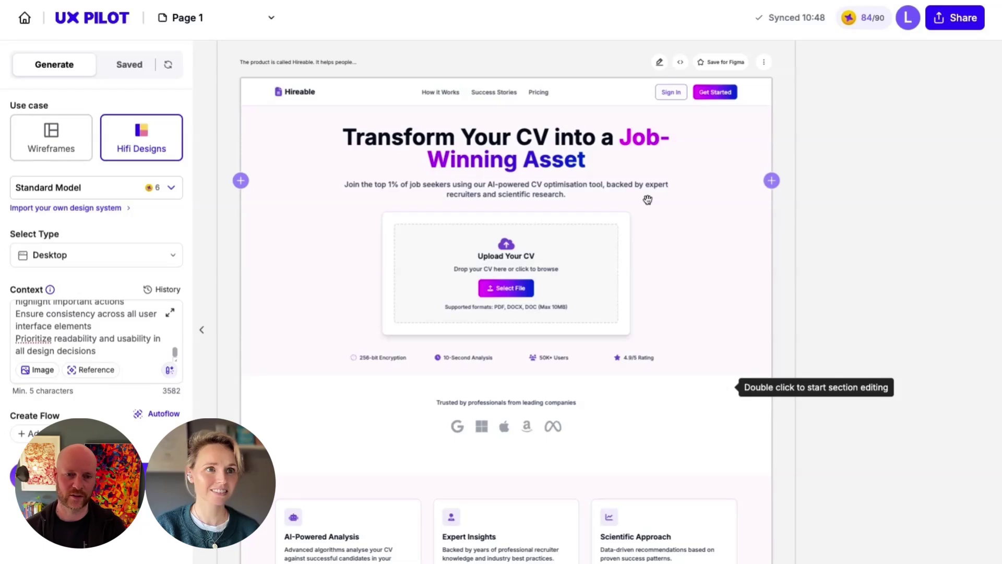
{"action": "scroll", "coordinate": [647, 200], "scroll_direction": "down", "scroll_amount": 2}
{"action": "scroll", "coordinate": [517, 116], "scroll_direction": "up", "scroll_amount": 1}
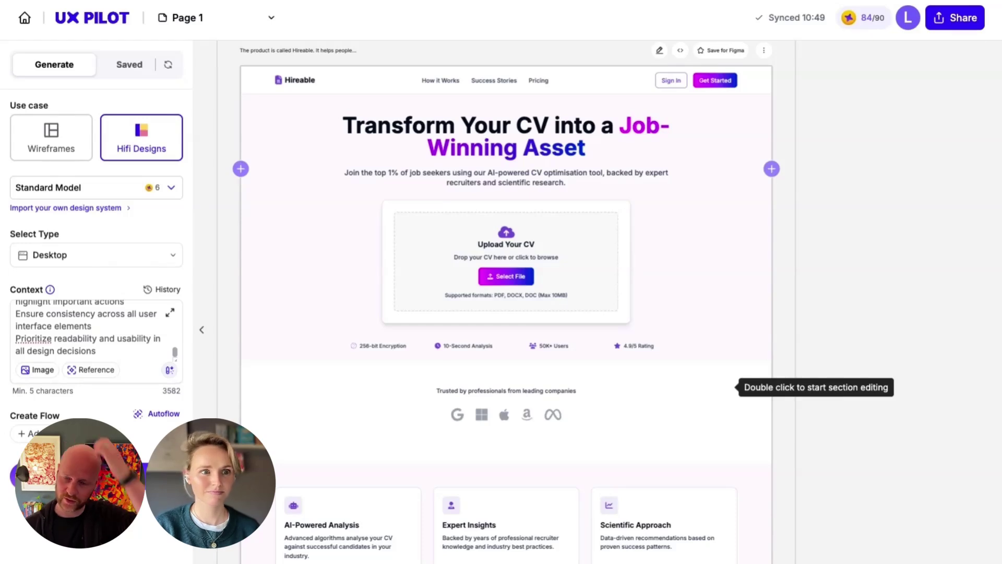
{"action": "scroll", "coordinate": [506, 303], "scroll_direction": "down", "scroll_amount": 2}
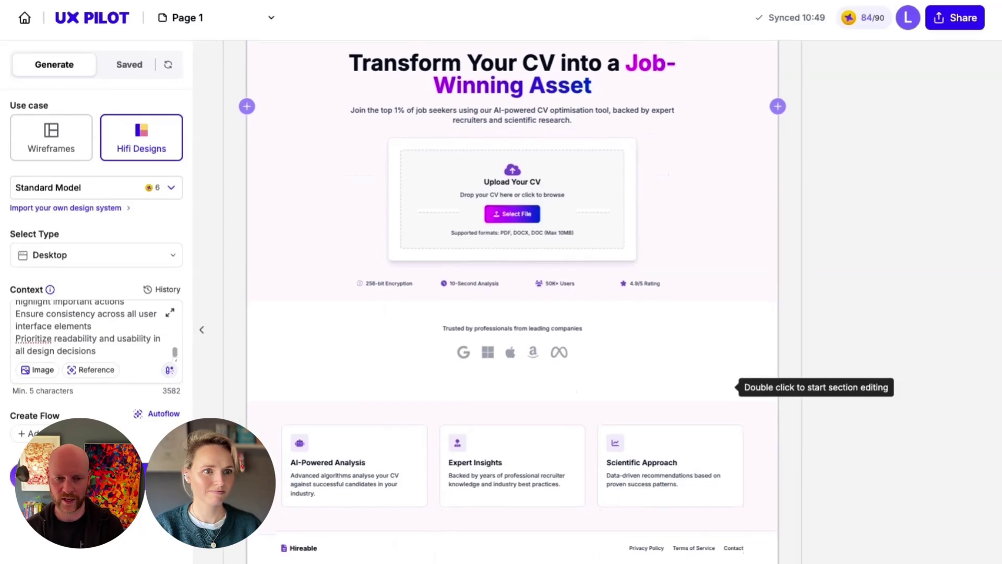
{"action": "scroll", "coordinate": [506, 302], "scroll_direction": "up", "scroll_amount": 3}
{"action": "scroll", "coordinate": [506, 303], "scroll_direction": "up", "scroll_amount": 1}
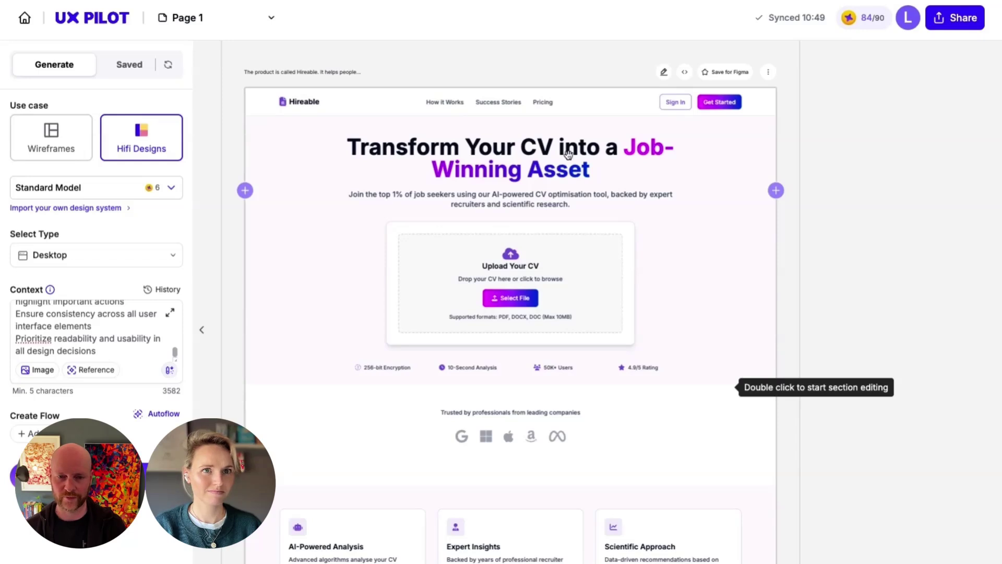
{"action": "scroll", "coordinate": [559, 203], "scroll_direction": "up", "scroll_amount": 2}
{"action": "scroll", "coordinate": [558, 204], "scroll_direction": "down", "scroll_amount": 1}
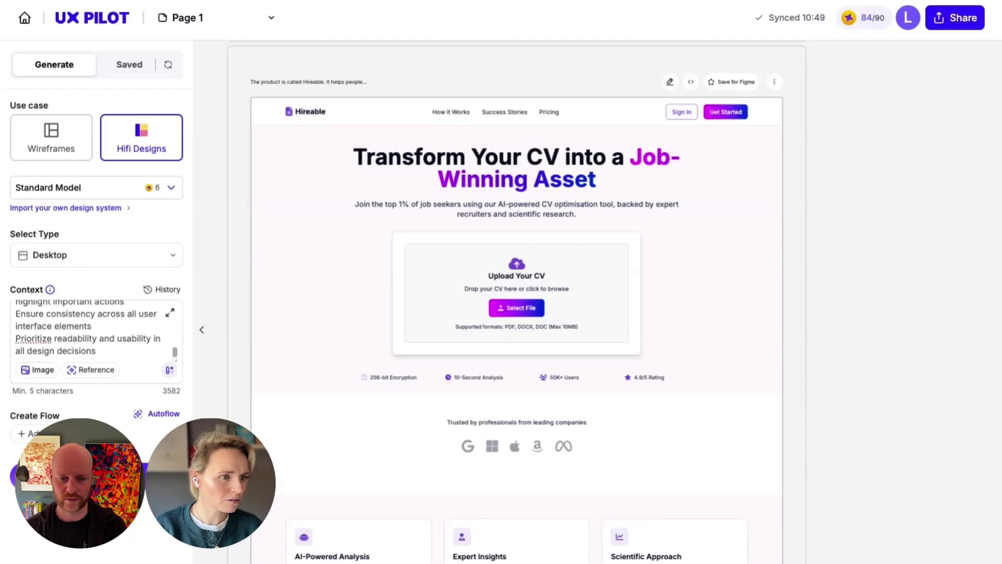
{"action": "scroll", "coordinate": [323, 532], "scroll_direction": "down", "scroll_amount": 1}
{"action": "scroll", "coordinate": [339, 543], "scroll_direction": "up", "scroll_amount": 1}
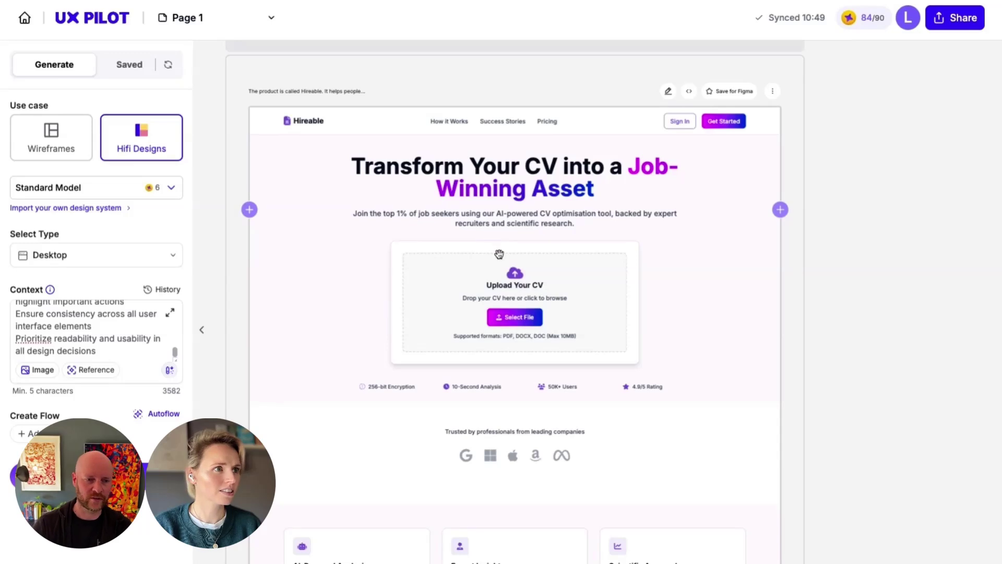
{"action": "scroll", "coordinate": [498, 253], "scroll_direction": "down", "scroll_amount": 1}
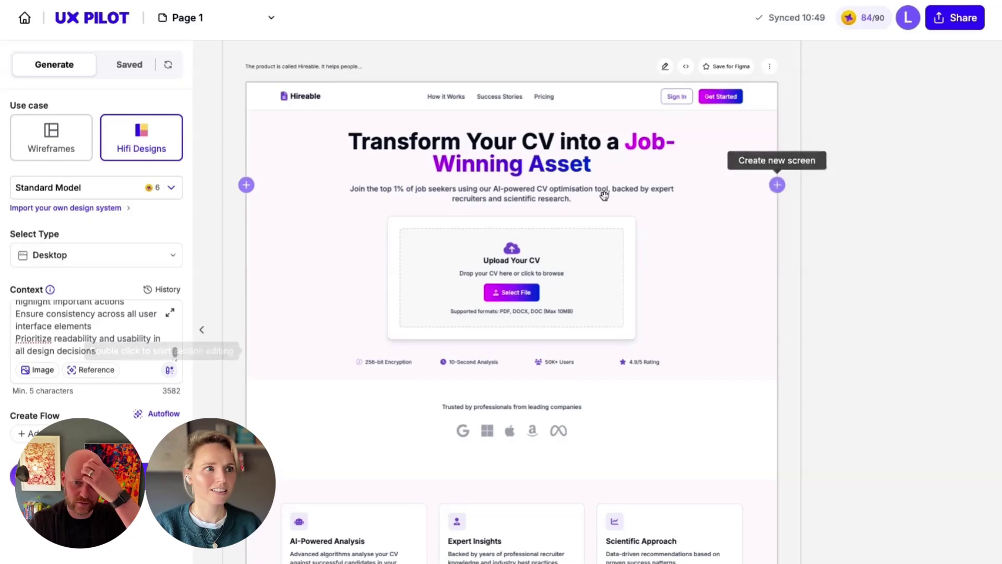
{"action": "mouse_move", "coordinate": [250, 192]}
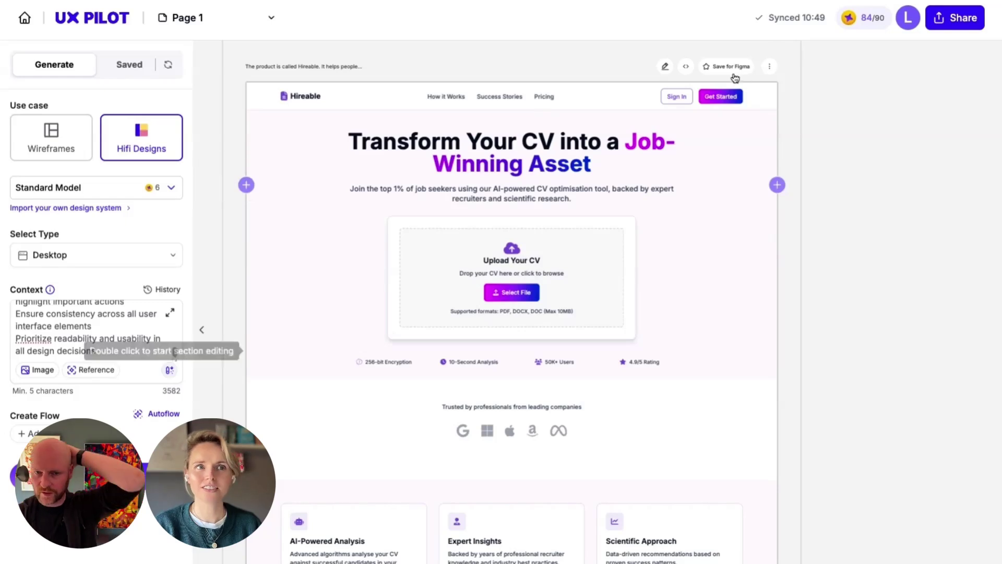
Try to open the design's source code and save the design for Figma, dismissing both upgrade offers
{"action": "left_click", "coordinate": [691, 68]}
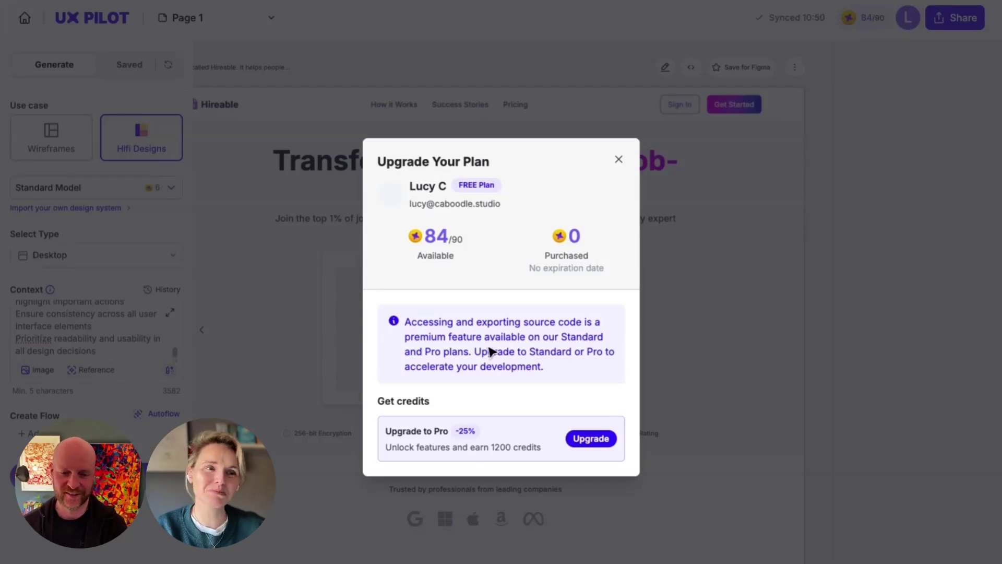
{"action": "left_click", "coordinate": [618, 163]}
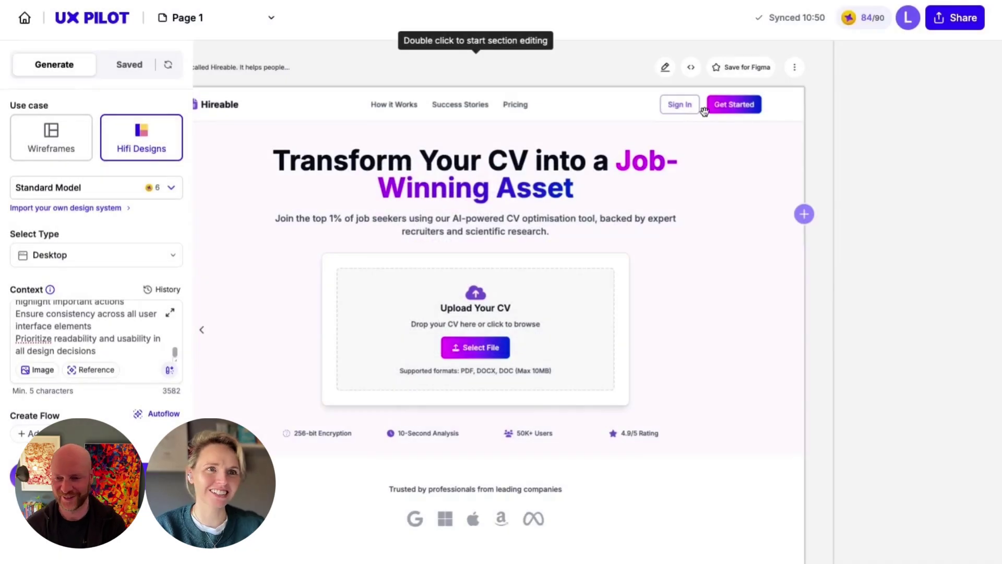
{"action": "left_click", "coordinate": [728, 73]}
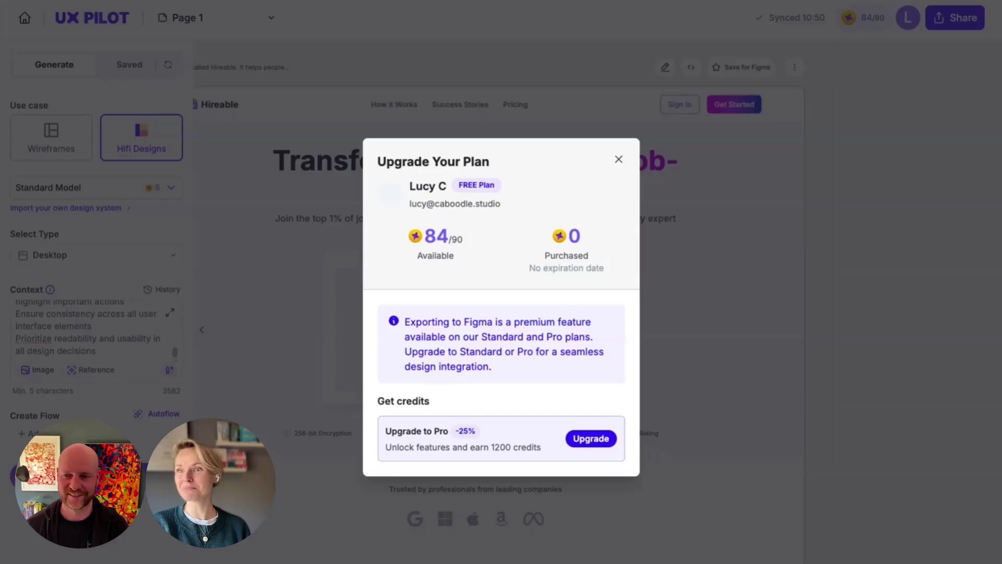
{"action": "left_click", "coordinate": [621, 163]}
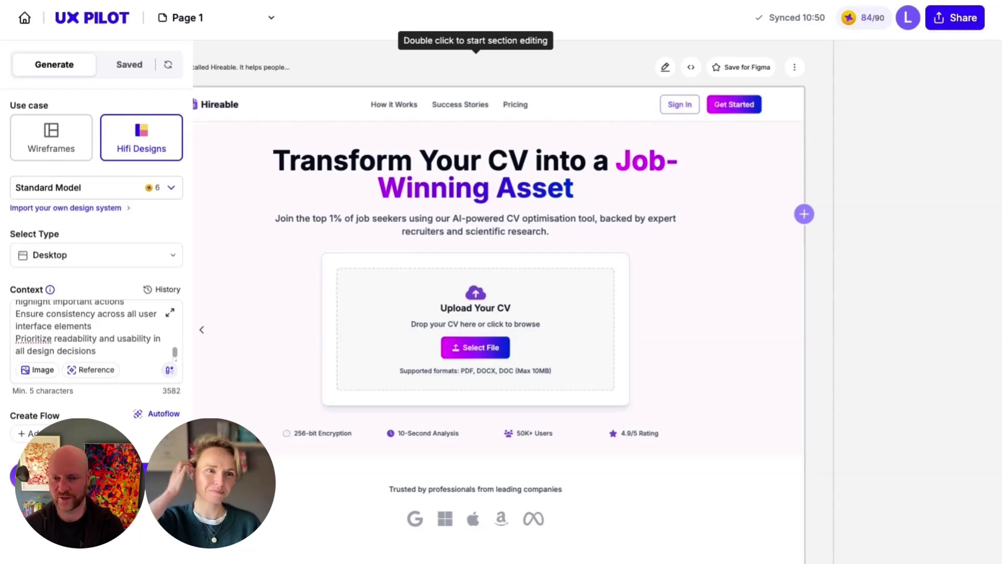
Examine the additional options offered for the generated screen and review the page down to its footer
{"action": "scroll", "coordinate": [360, 279], "scroll_direction": "left", "scroll_amount": 3}
{"action": "scroll", "coordinate": [359, 279], "scroll_direction": "up", "scroll_amount": 2}
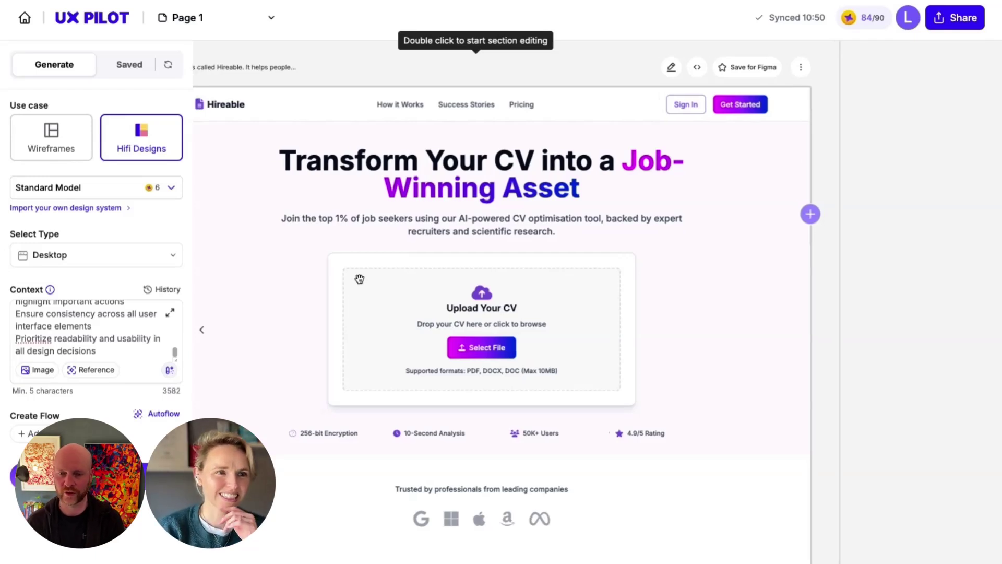
{"action": "scroll", "coordinate": [627, 219], "scroll_direction": "up", "scroll_amount": 1}
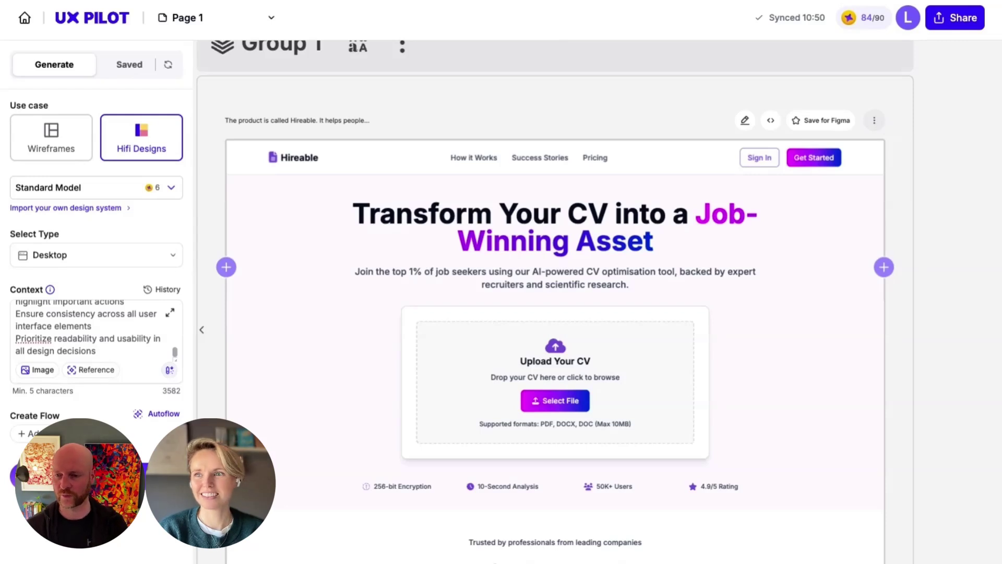
{"action": "left_click", "coordinate": [874, 120]}
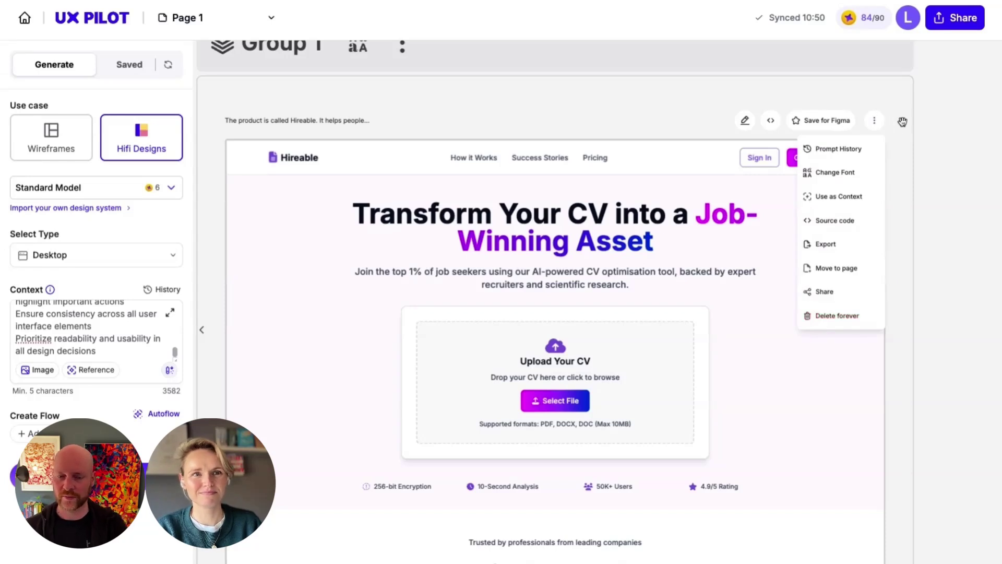
{"action": "scroll", "coordinate": [906, 311], "scroll_direction": "down", "scroll_amount": 1}
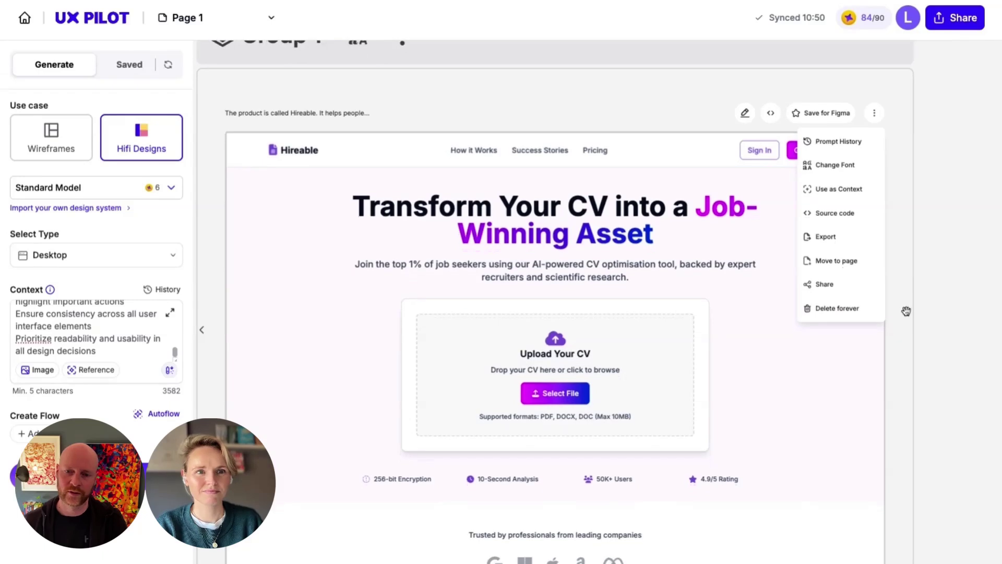
{"action": "left_click", "coordinate": [906, 311]}
{"action": "scroll", "coordinate": [906, 311], "scroll_direction": "down", "scroll_amount": 6}
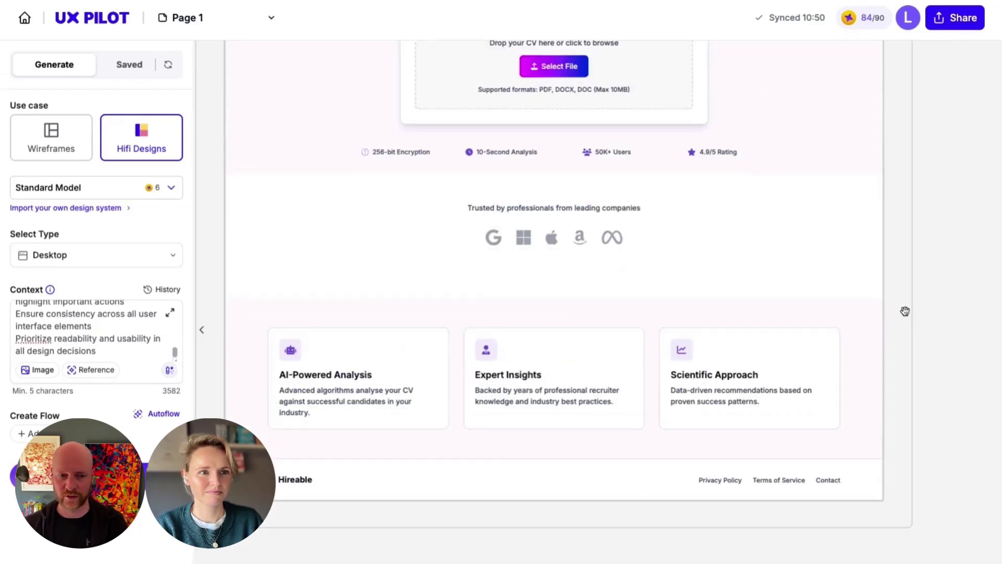
{"action": "scroll", "coordinate": [809, 247], "scroll_direction": "up", "scroll_amount": 7}
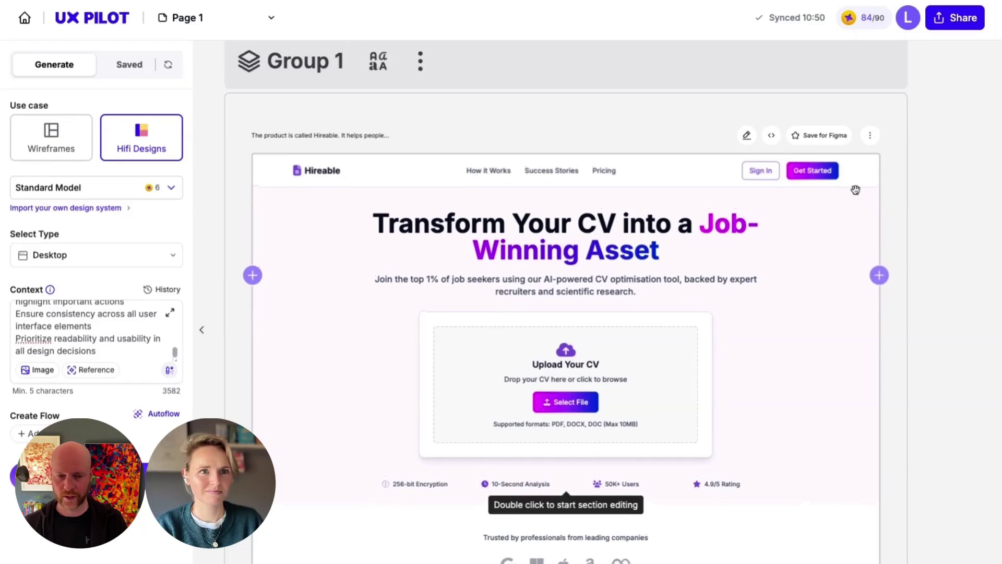
Search the screen's font choices for "funnel" and apply Funnel Display to the design
{"action": "left_click", "coordinate": [869, 163]}
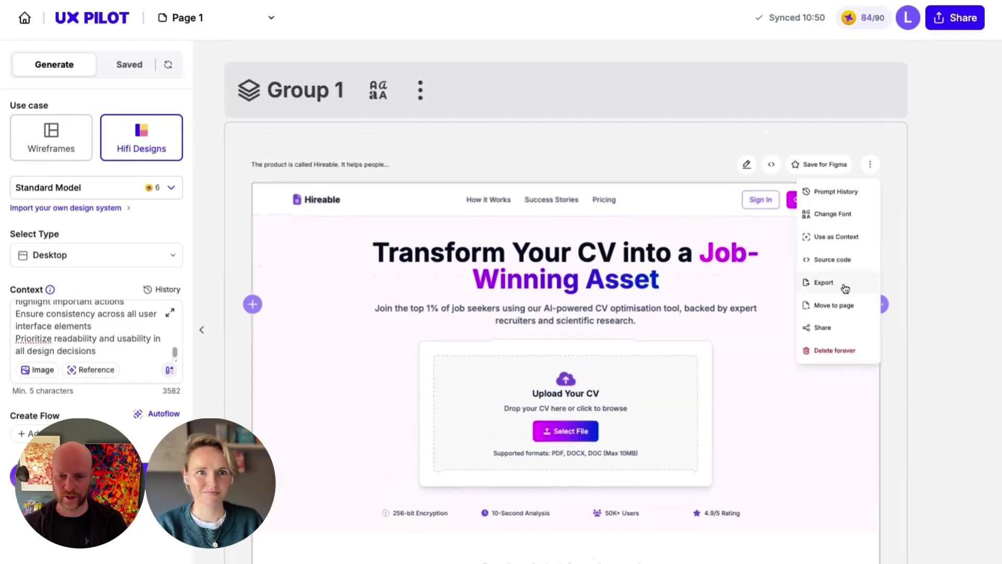
{"action": "scroll", "coordinate": [856, 338], "scroll_direction": "up", "scroll_amount": 2}
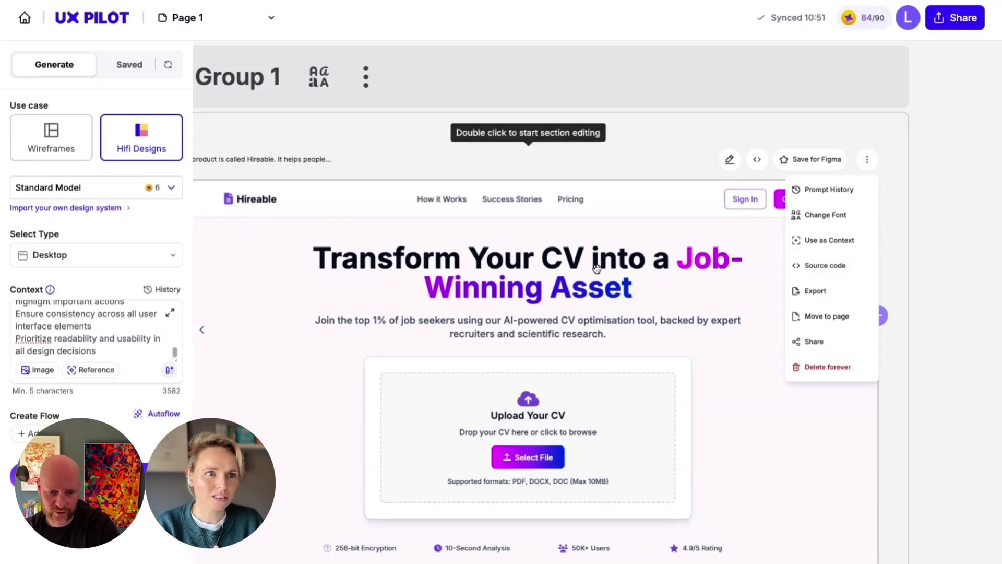
{"action": "left_click", "coordinate": [826, 216]}
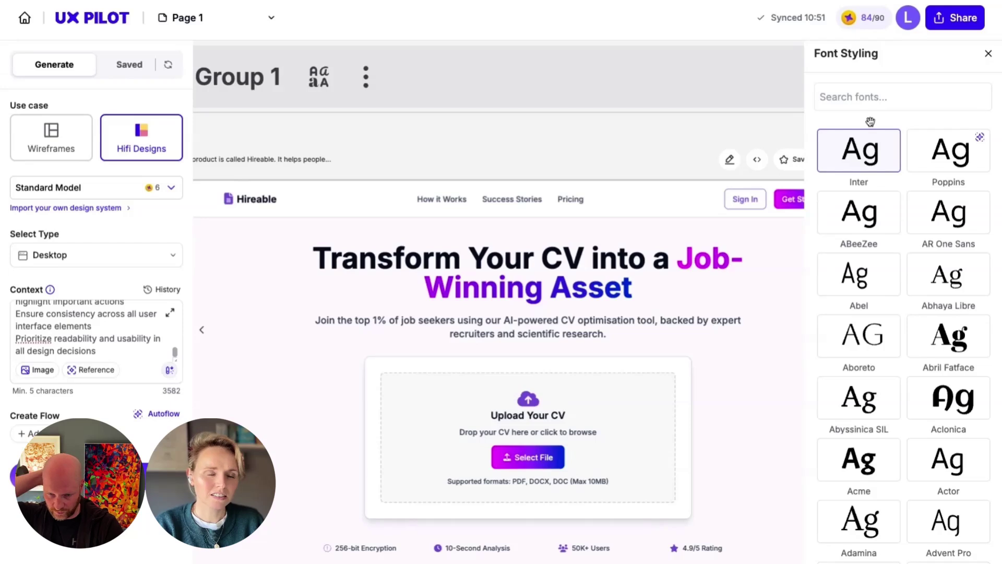
{"action": "type", "text": "funnel"}
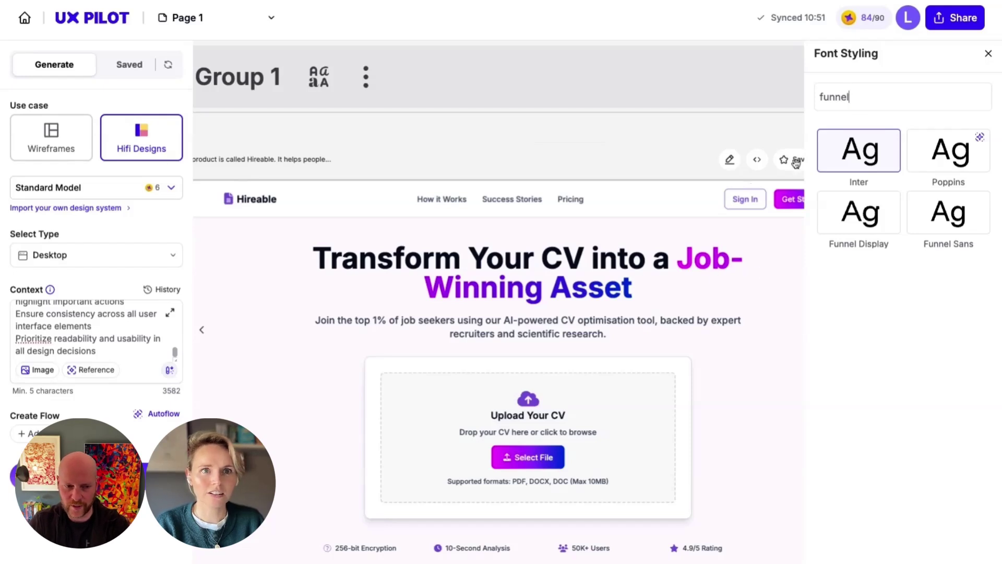
{"action": "scroll", "coordinate": [100, 330], "scroll_direction": "up", "scroll_amount": 3}
{"action": "scroll", "coordinate": [100, 330], "scroll_direction": "up", "scroll_amount": 3}
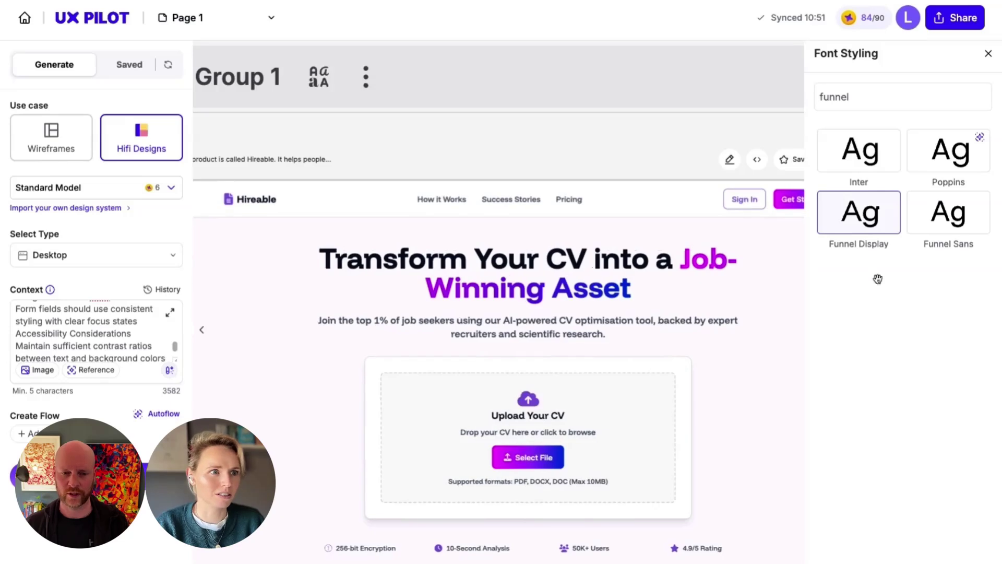
Set the design's font back to Inter and close the font styling options
{"action": "scroll", "coordinate": [743, 226], "scroll_direction": "down", "scroll_amount": 3}
{"action": "scroll", "coordinate": [743, 226], "scroll_direction": "up", "scroll_amount": 3}
{"action": "scroll", "coordinate": [743, 226], "scroll_direction": "down", "scroll_amount": 1}
{"action": "left_click", "coordinate": [858, 160]}
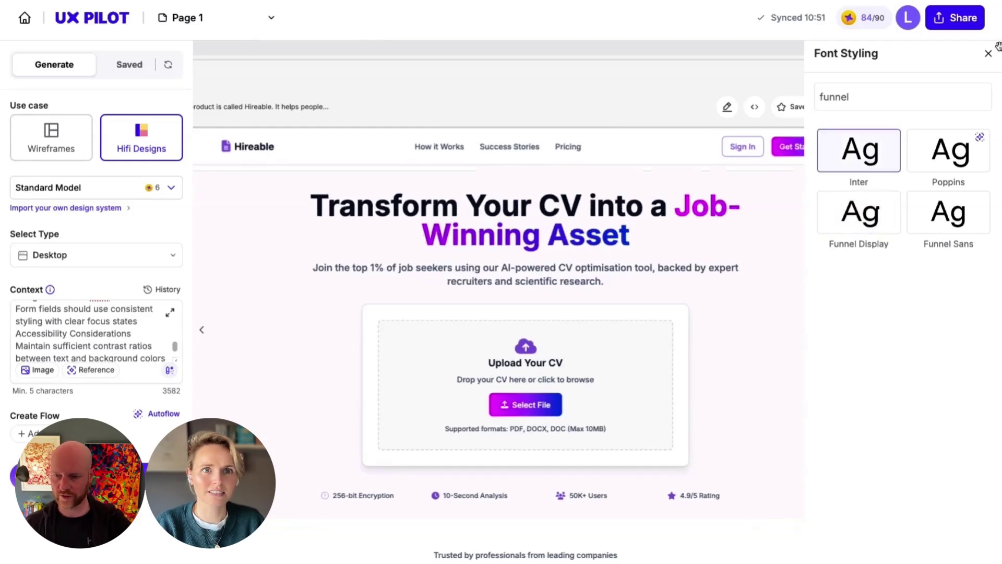
{"action": "left_click", "coordinate": [987, 56]}
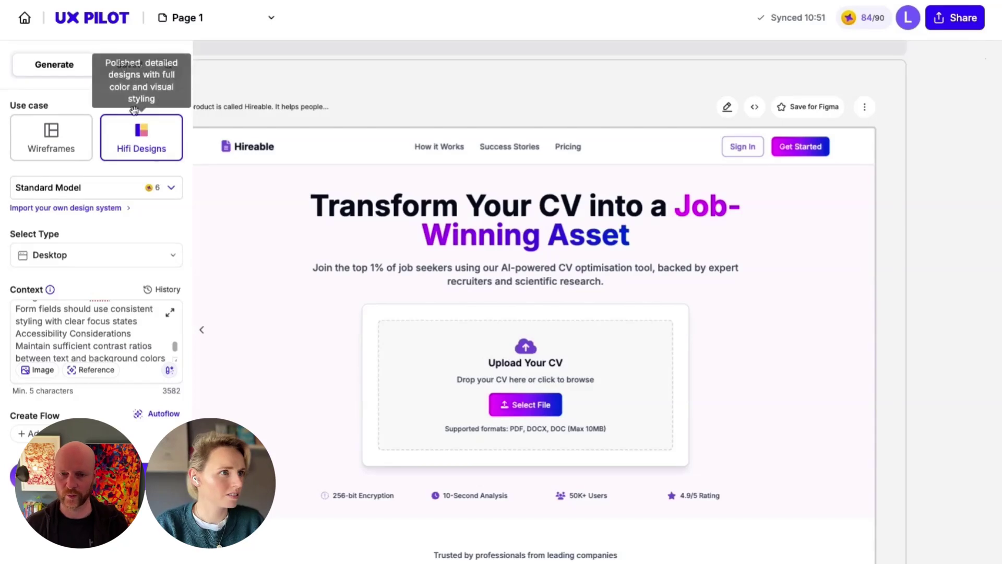
{"action": "scroll", "coordinate": [780, 257], "scroll_direction": "down", "scroll_amount": 4}
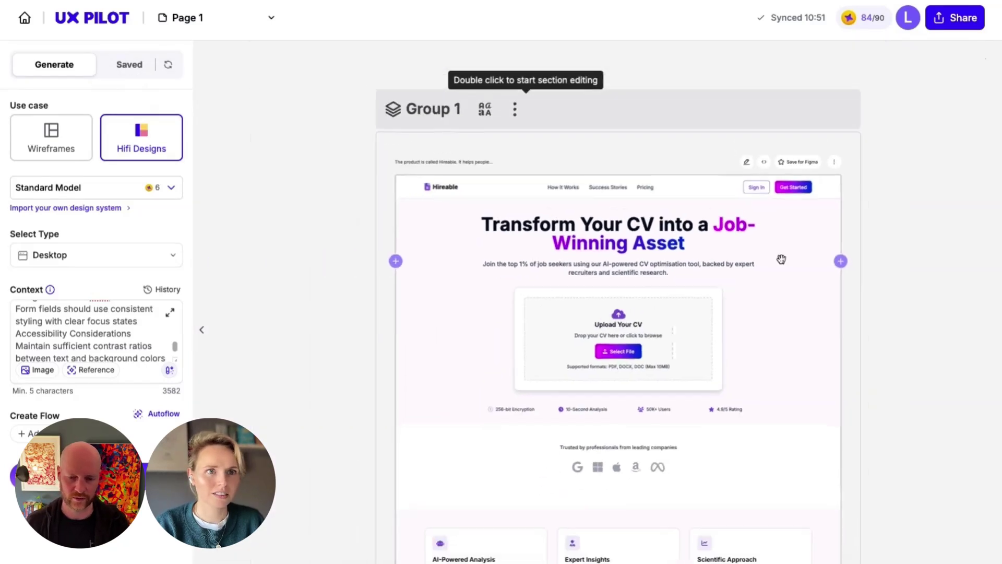
Try to add a screen after the landing page from the prompt "Create a processing screen for when a user has uploaded a CV."
{"action": "scroll", "coordinate": [758, 141], "scroll_direction": "down", "scroll_amount": 5}
{"action": "scroll", "coordinate": [758, 141], "scroll_direction": "up", "scroll_amount": 5}
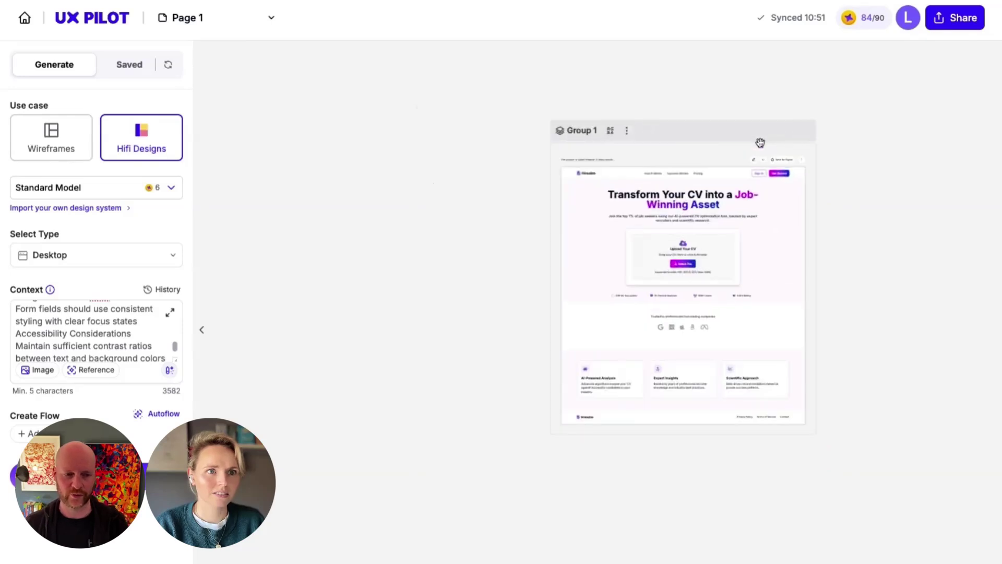
{"action": "scroll", "coordinate": [741, 182], "scroll_direction": "right", "scroll_amount": 3}
{"action": "scroll", "coordinate": [722, 219], "scroll_direction": "up", "scroll_amount": 2}
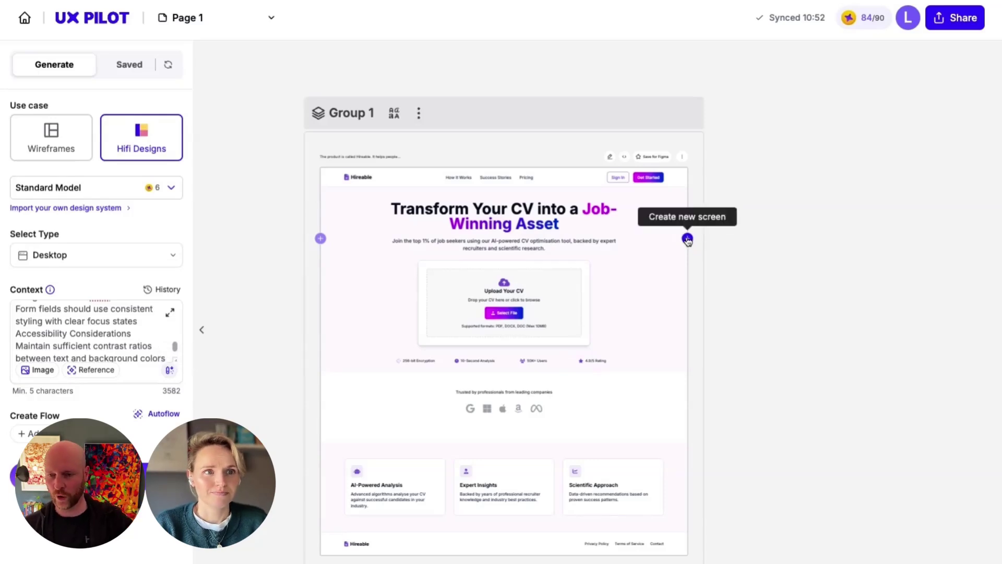
{"action": "left_click", "coordinate": [688, 240]}
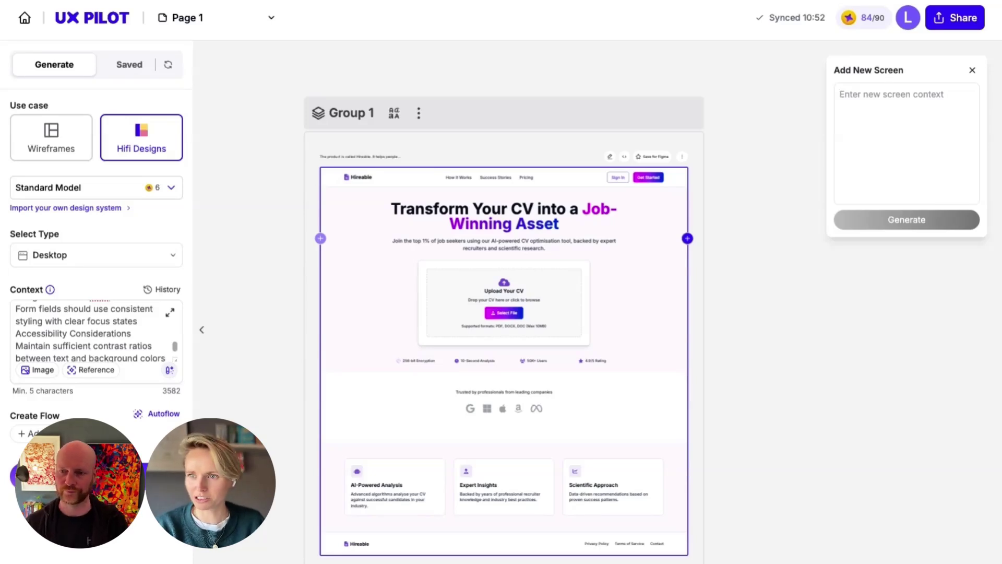
{"action": "type", "text": "Create a processing screen for when a user has uploaded a CV."}
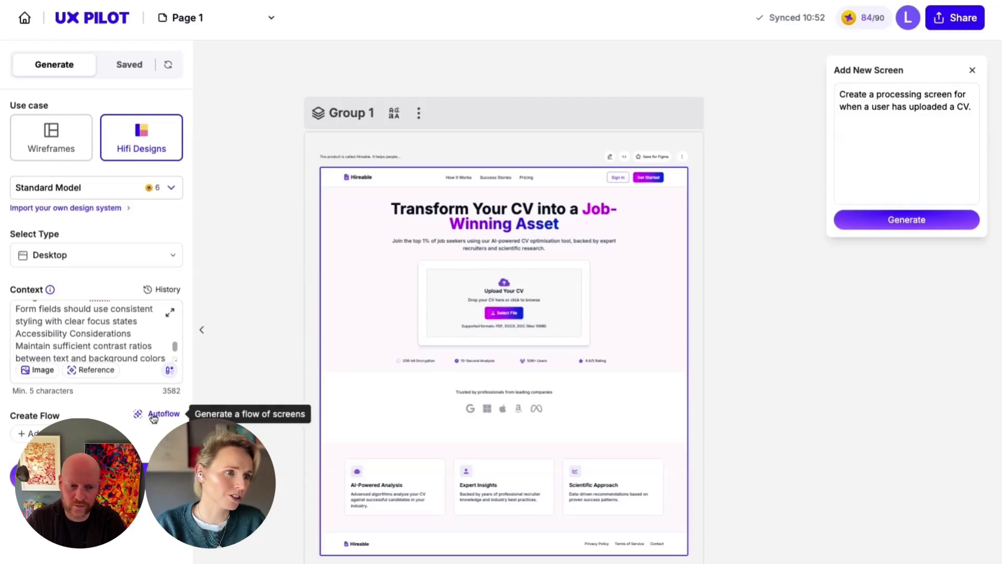
{"action": "left_click", "coordinate": [973, 71]}
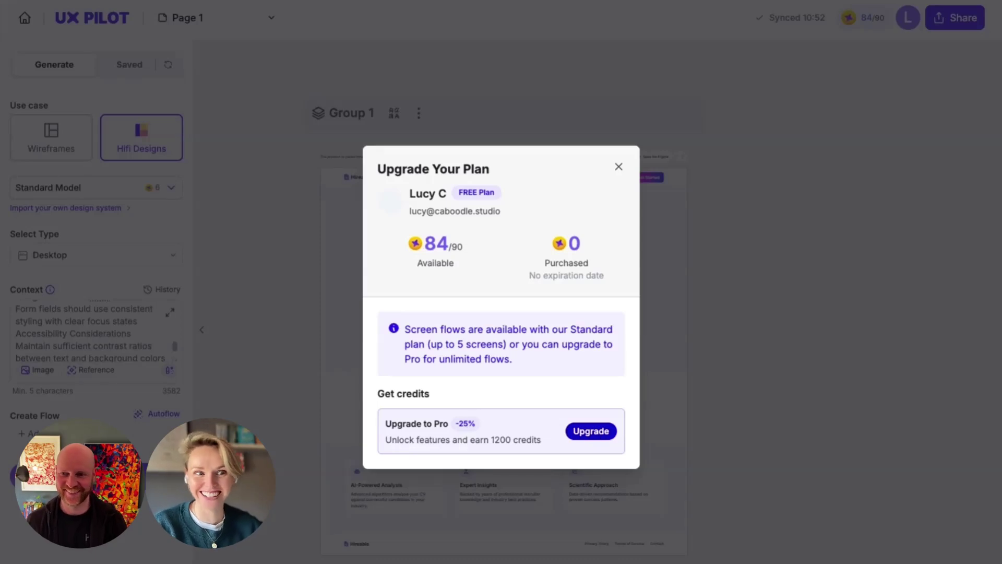
Compare the Standard and Pro upgrade plans under monthly billing and subscribe to the Standard plan
{"action": "left_click", "coordinate": [587, 432]}
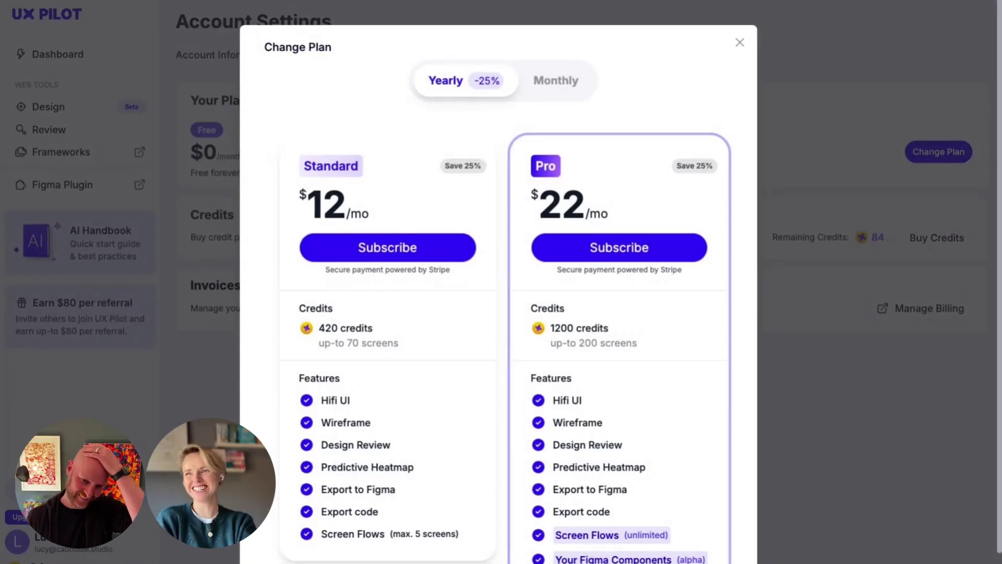
{"action": "left_click", "coordinate": [556, 80]}
{"action": "scroll", "coordinate": [346, 347], "scroll_direction": "down", "scroll_amount": 1}
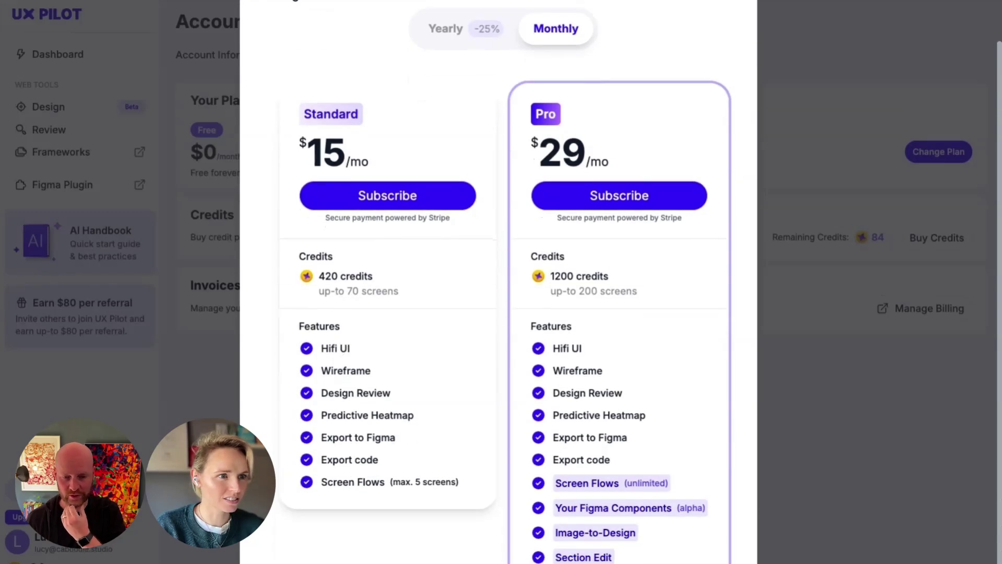
{"action": "scroll", "coordinate": [608, 545], "scroll_direction": "down", "scroll_amount": 1}
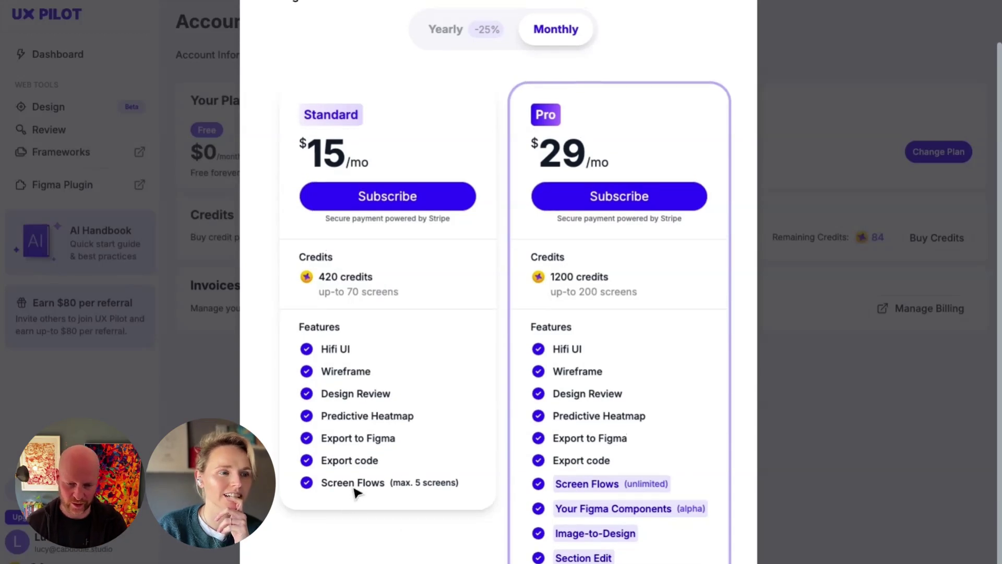
{"action": "scroll", "coordinate": [352, 433], "scroll_direction": "up", "scroll_amount": 1}
{"action": "scroll", "coordinate": [396, 393], "scroll_direction": "down", "scroll_amount": 1}
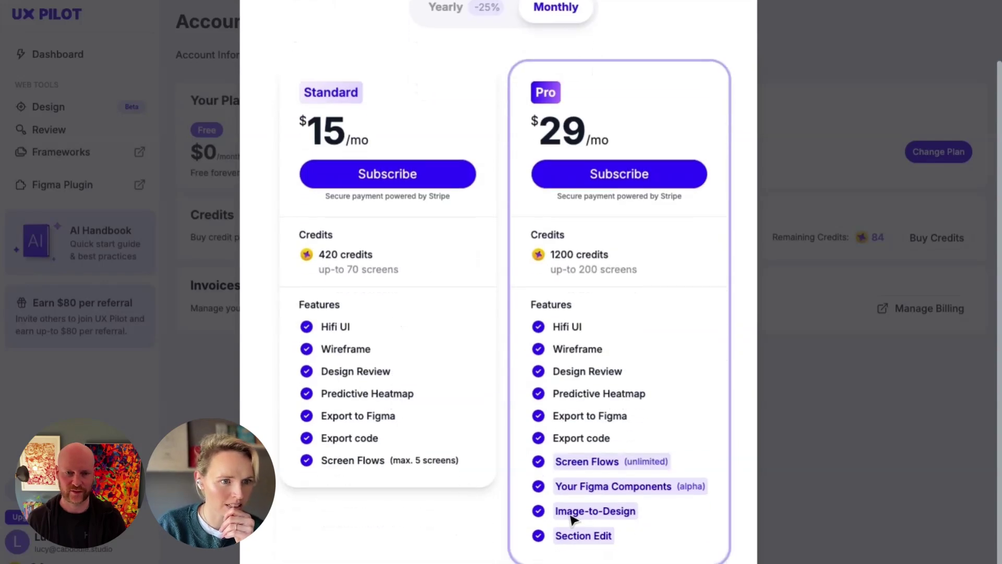
{"action": "scroll", "coordinate": [432, 179], "scroll_direction": "up", "scroll_amount": 1}
{"action": "scroll", "coordinate": [445, 221], "scroll_direction": "down", "scroll_amount": 1}
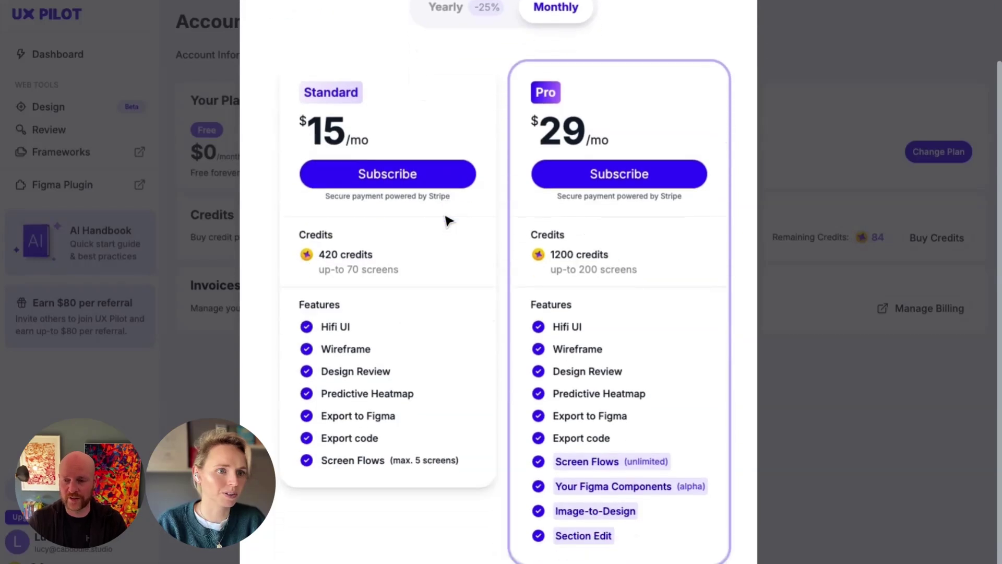
{"action": "scroll", "coordinate": [445, 219], "scroll_direction": "up", "scroll_amount": 1}
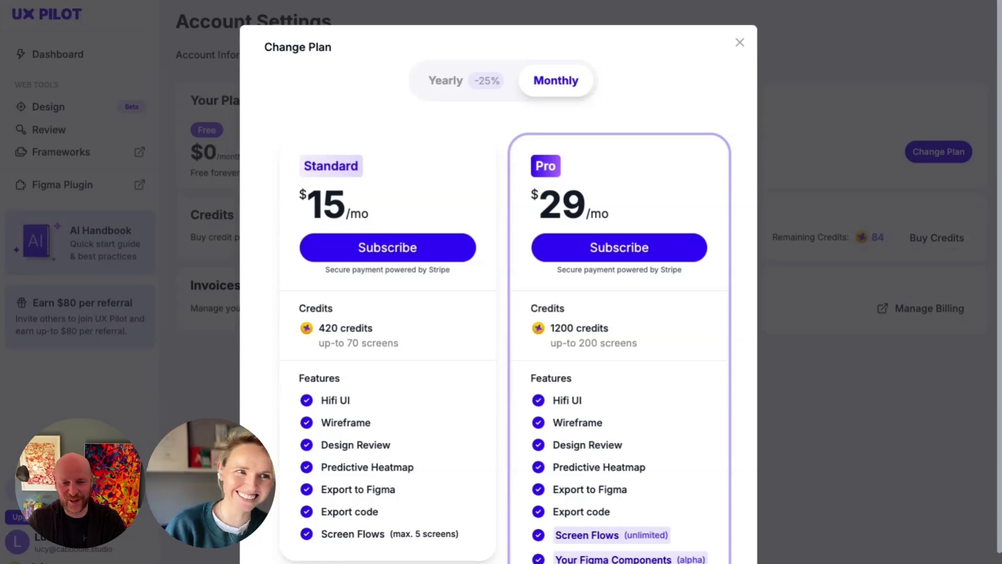
{"action": "left_click", "coordinate": [423, 258]}
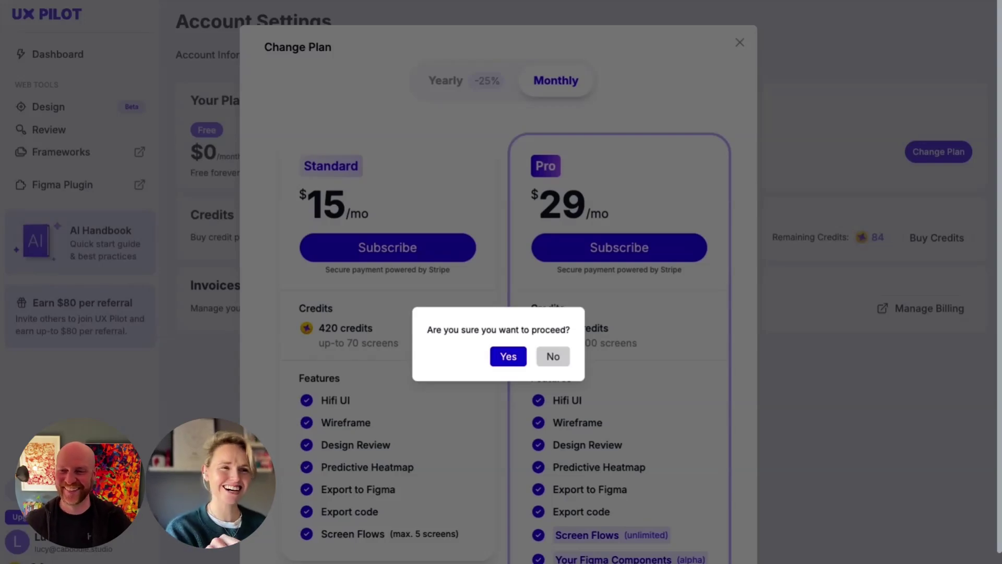
{"action": "left_click", "coordinate": [507, 355]}
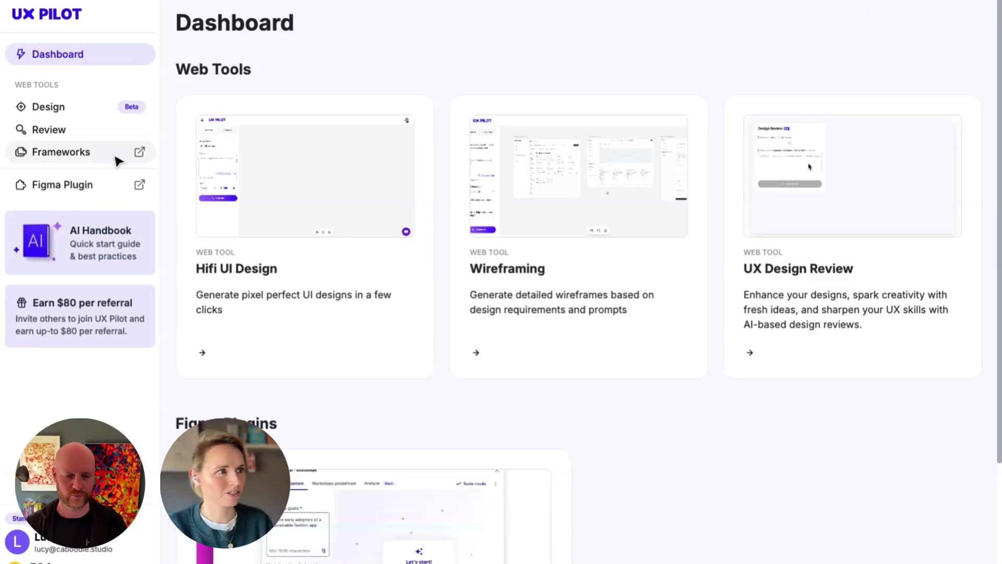
Reopen the Page 1 design file and create a flow of screen descriptions from the Hireable context with Autoflow
{"action": "left_click", "coordinate": [69, 111]}
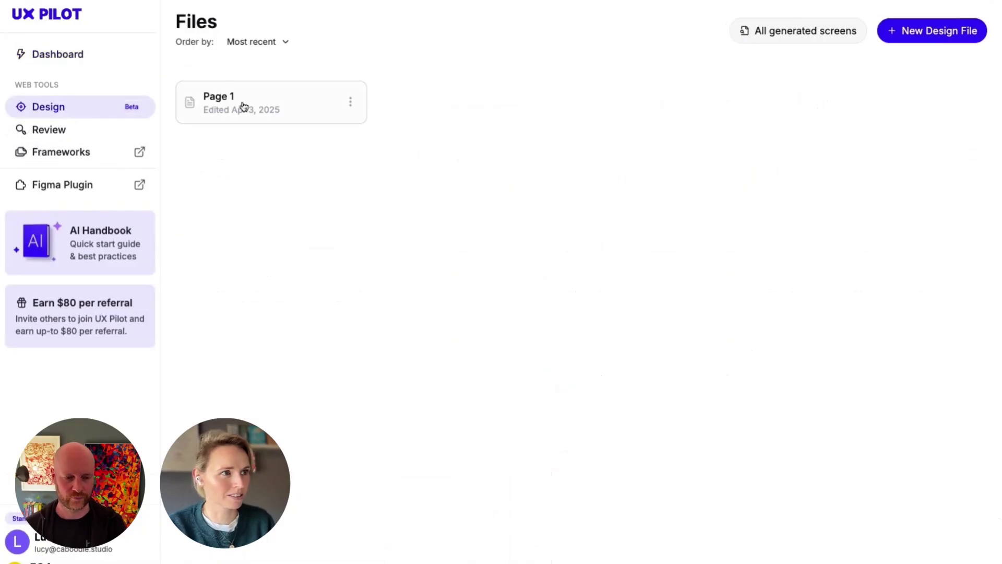
{"action": "left_click", "coordinate": [304, 115]}
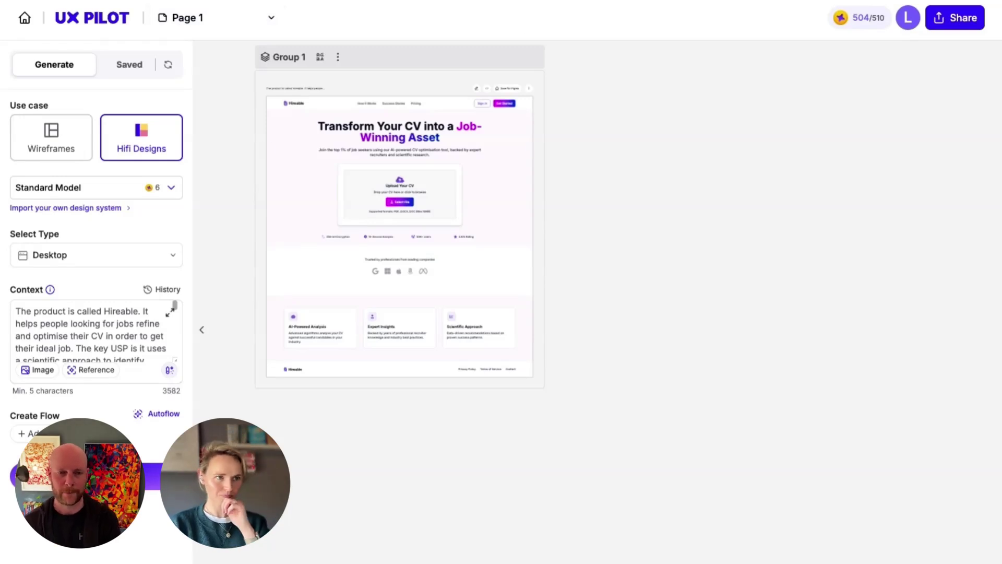
{"action": "left_click", "coordinate": [164, 414]}
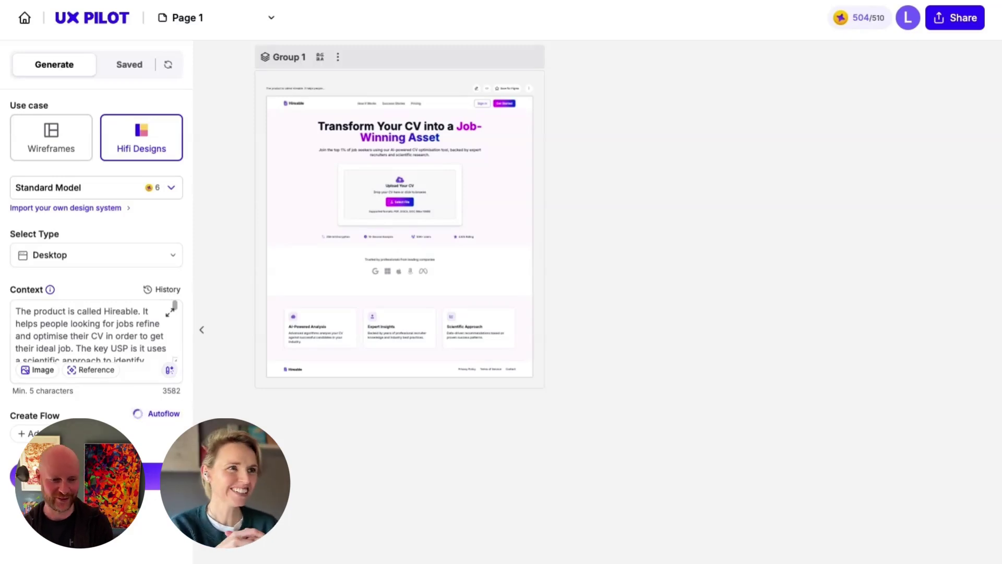
{"action": "scroll", "coordinate": [82, 301], "scroll_direction": "down", "scroll_amount": 2}
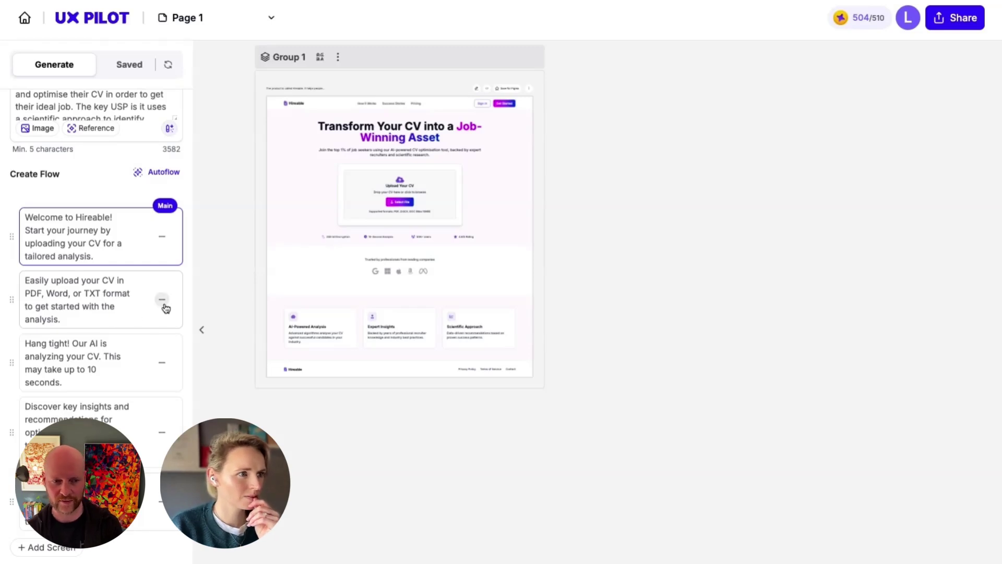
Check the existing upload area against the flow's CV upload description and generate the five-screen flow as a new group
{"action": "scroll", "coordinate": [342, 166], "scroll_direction": "up", "scroll_amount": 10}
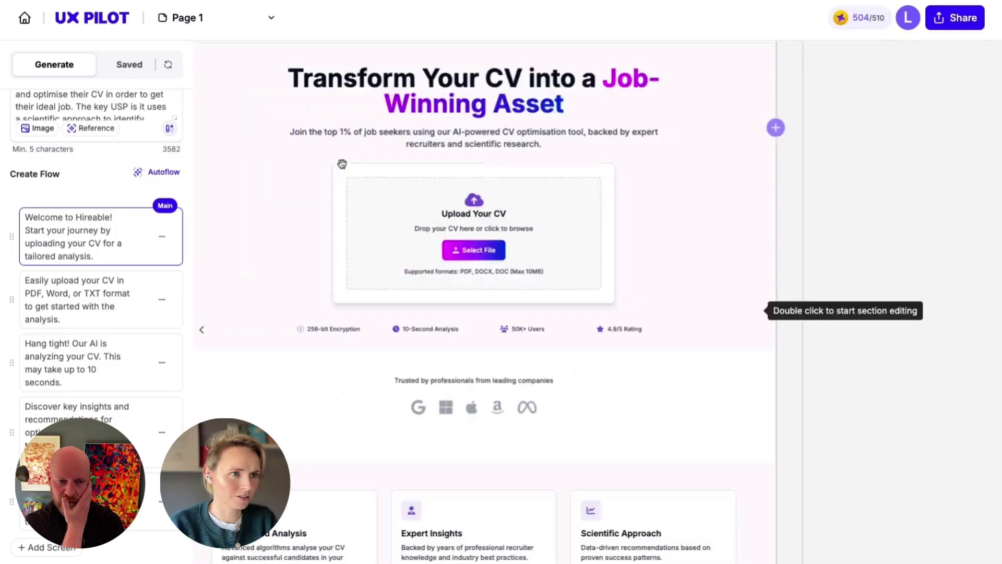
{"action": "scroll", "coordinate": [342, 166], "scroll_direction": "down", "scroll_amount": 10}
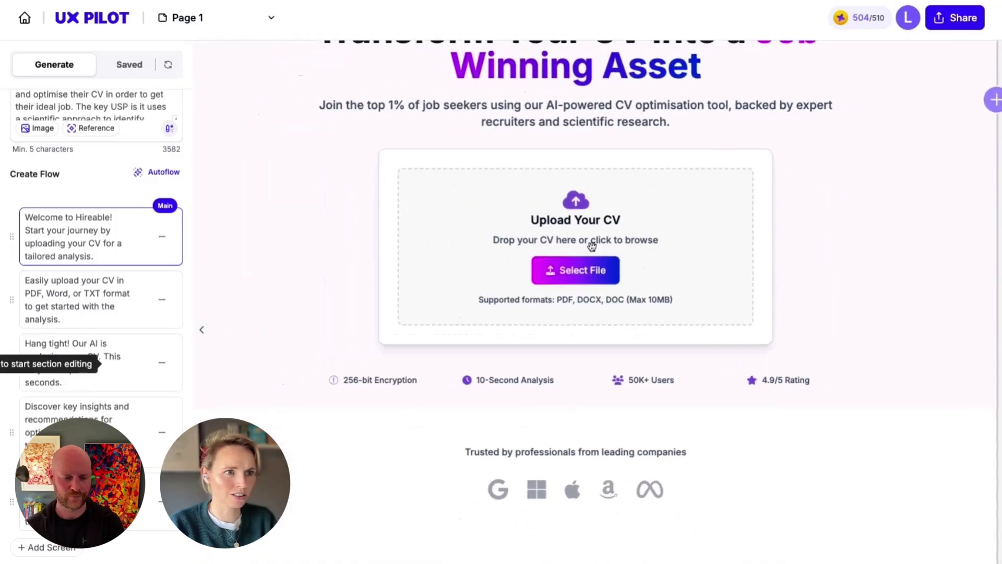
{"action": "left_click", "coordinate": [165, 303]}
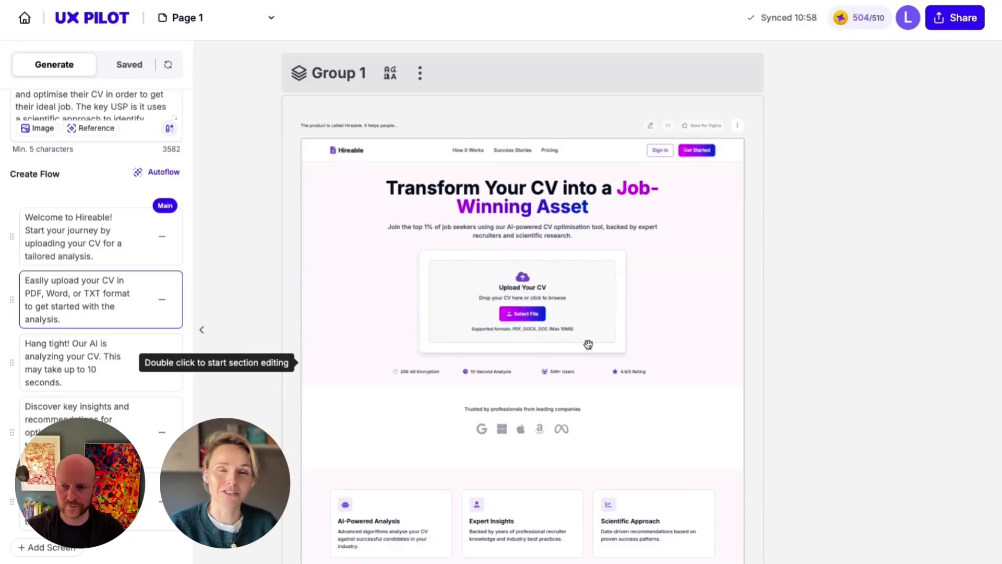
{"action": "scroll", "coordinate": [588, 344], "scroll_direction": "down", "scroll_amount": 3}
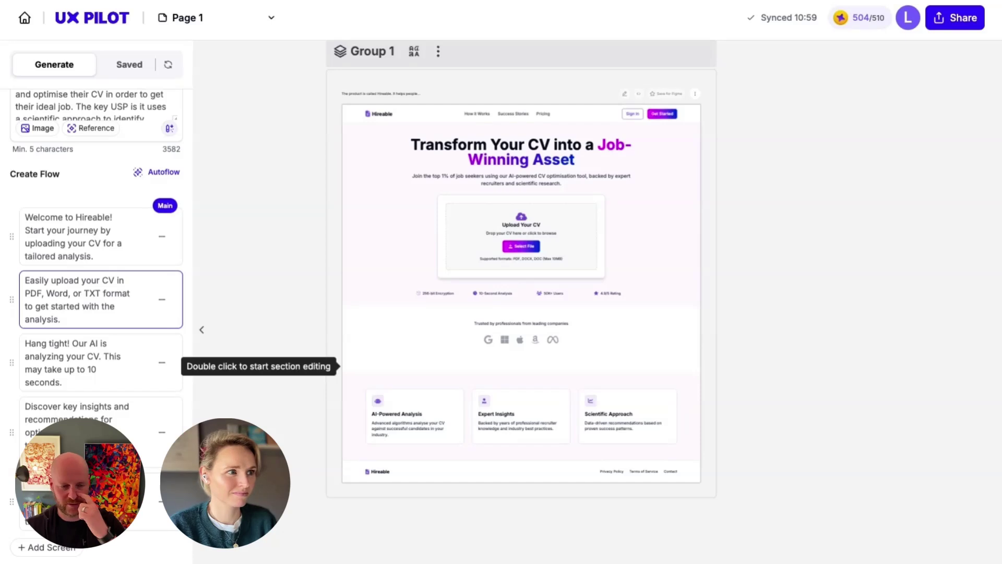
{"action": "scroll", "coordinate": [520, 292], "scroll_direction": "down", "scroll_amount": 2}
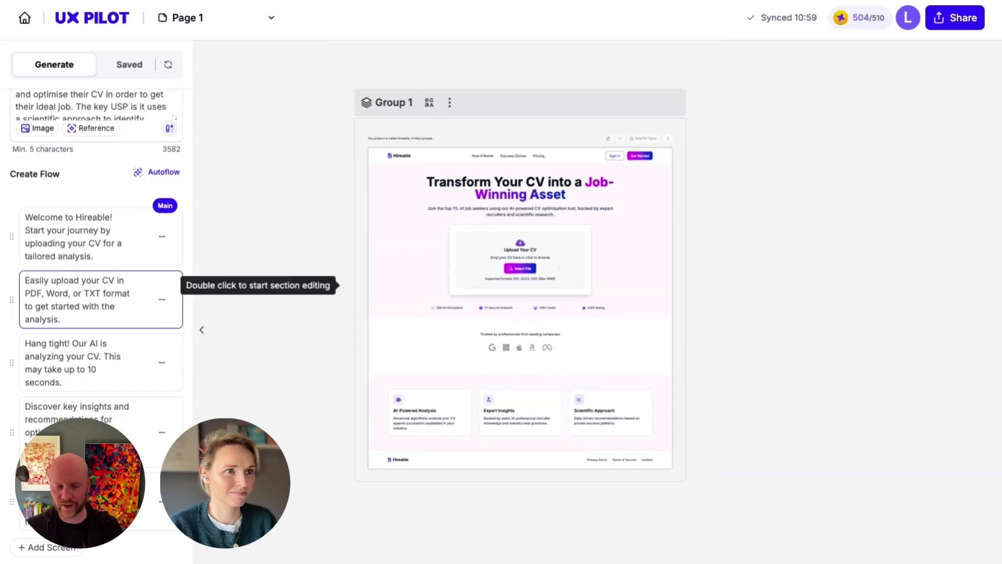
{"action": "scroll", "coordinate": [468, 329], "scroll_direction": "down", "scroll_amount": 3}
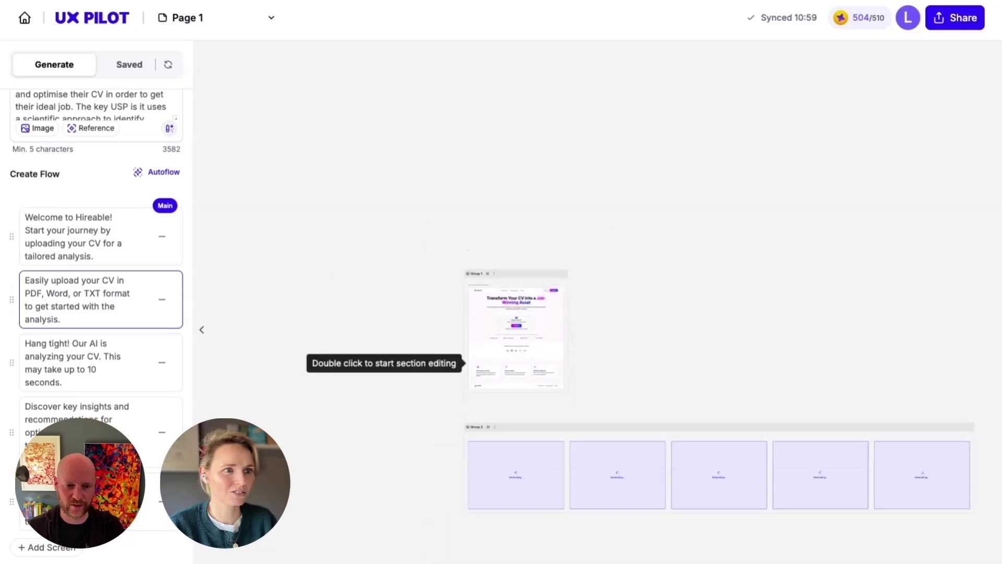
Examine the first screen of the generated flow and compare it with the original landing page
{"action": "scroll", "coordinate": [468, 329], "scroll_direction": "up", "scroll_amount": 3}
{"action": "scroll", "coordinate": [468, 329], "scroll_direction": "right", "scroll_amount": 3}
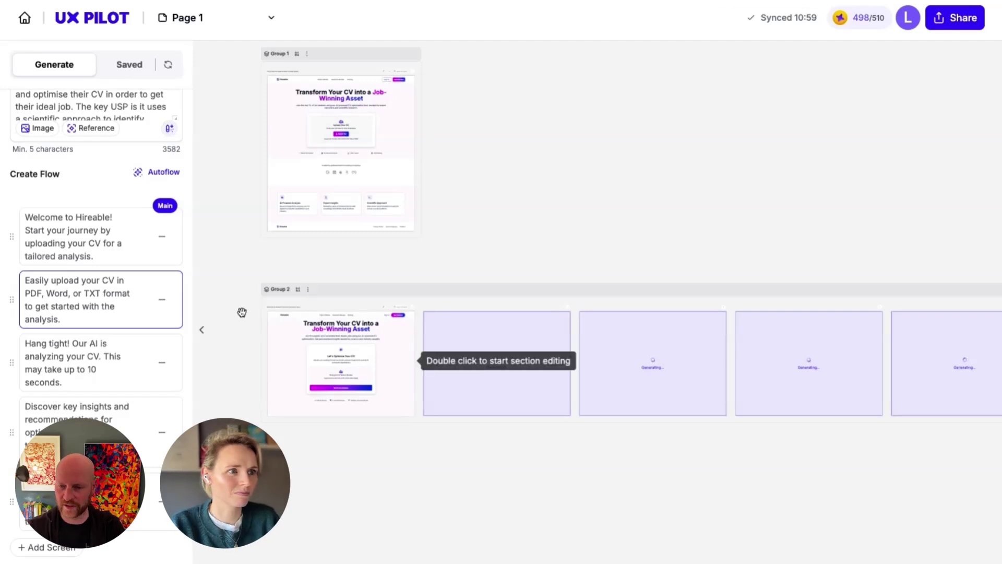
{"action": "scroll", "coordinate": [326, 366], "scroll_direction": "up", "scroll_amount": 2}
{"action": "scroll", "coordinate": [330, 369], "scroll_direction": "up", "scroll_amount": 3}
{"action": "scroll", "coordinate": [282, 381], "scroll_direction": "left", "scroll_amount": 3}
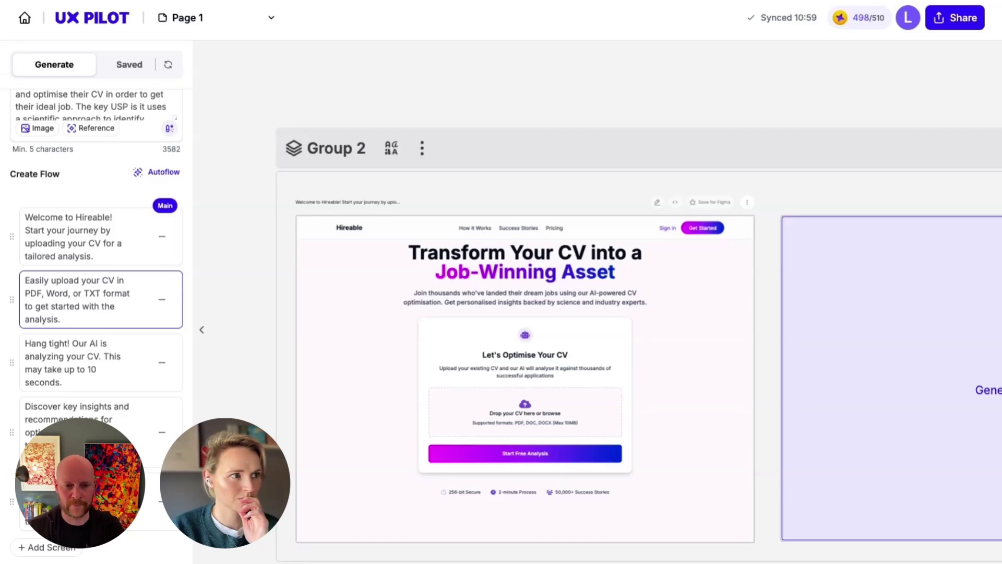
{"action": "scroll", "coordinate": [293, 190], "scroll_direction": "down", "scroll_amount": 5}
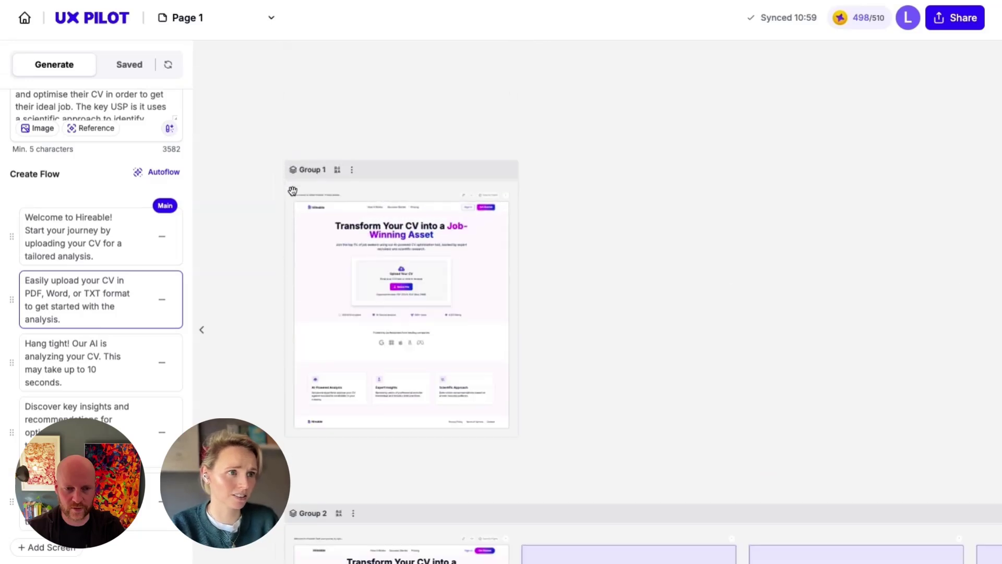
{"action": "scroll", "coordinate": [314, 287], "scroll_direction": "up", "scroll_amount": 5}
{"action": "scroll", "coordinate": [314, 290], "scroll_direction": "down", "scroll_amount": 8}
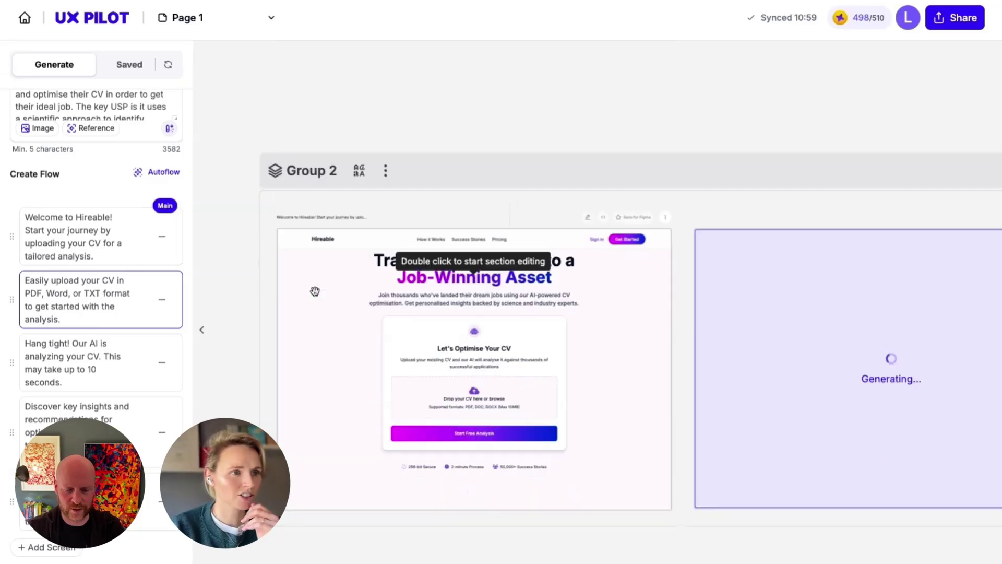
{"action": "scroll", "coordinate": [314, 291], "scroll_direction": "down", "scroll_amount": 5}
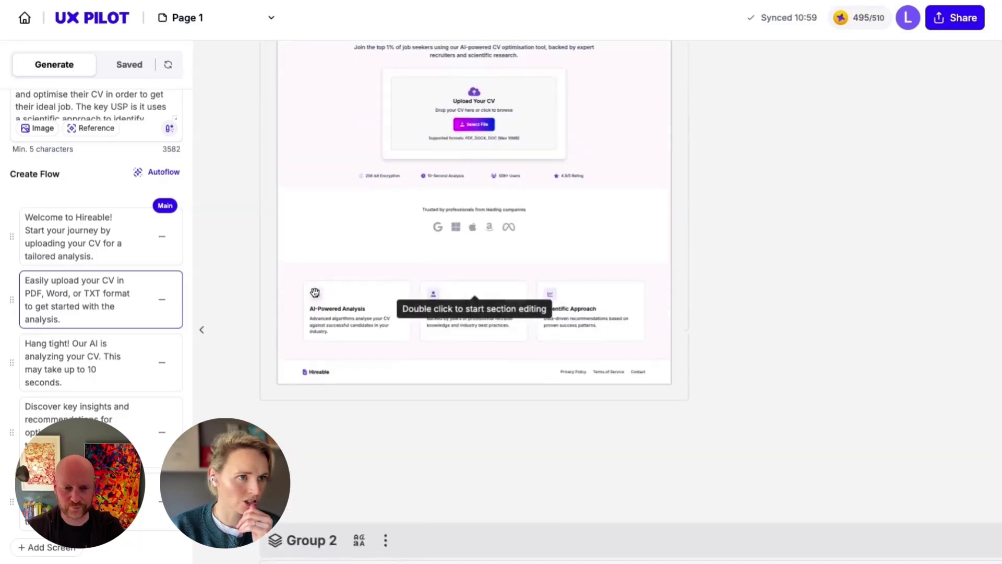
{"action": "scroll", "coordinate": [315, 291], "scroll_direction": "down", "scroll_amount": 8}
{"action": "scroll", "coordinate": [584, 125], "scroll_direction": "right", "scroll_amount": 3}
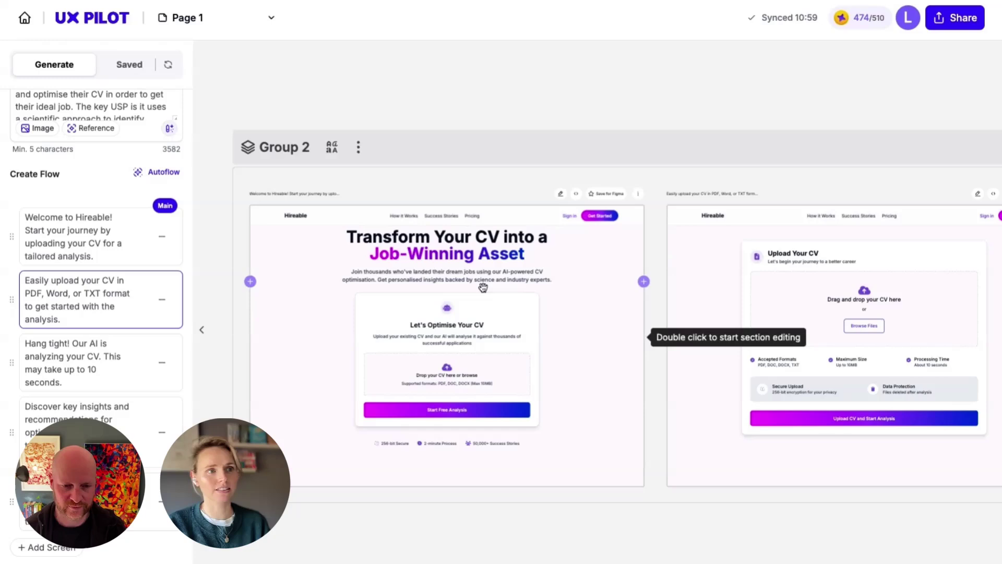
Review the new flow's landing screen details and the contents of its CV analysis progress screen
{"action": "scroll", "coordinate": [476, 287], "scroll_direction": "up", "scroll_amount": 3}
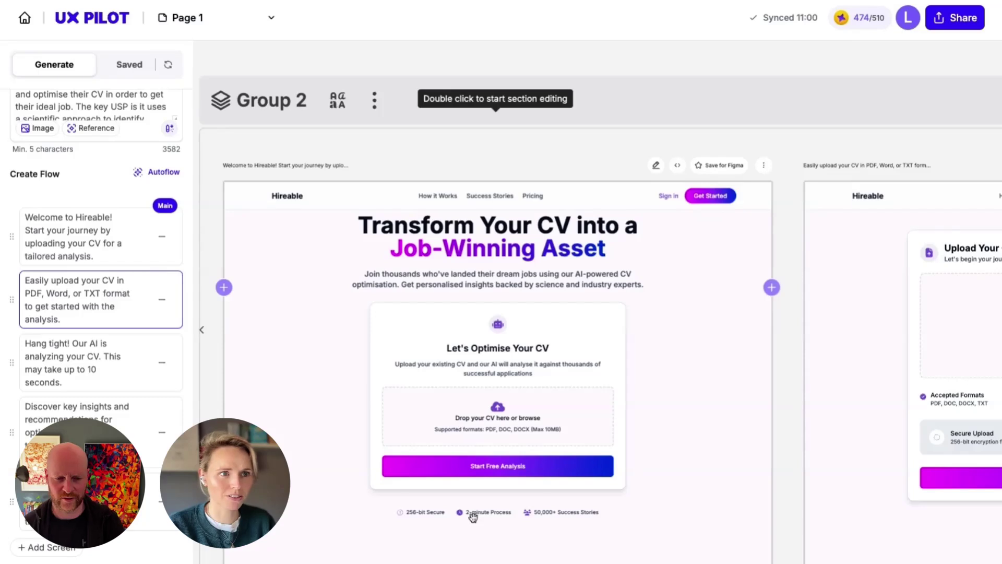
{"action": "scroll", "coordinate": [473, 516], "scroll_direction": "down", "scroll_amount": 3}
{"action": "scroll", "coordinate": [381, 402], "scroll_direction": "up", "scroll_amount": 4}
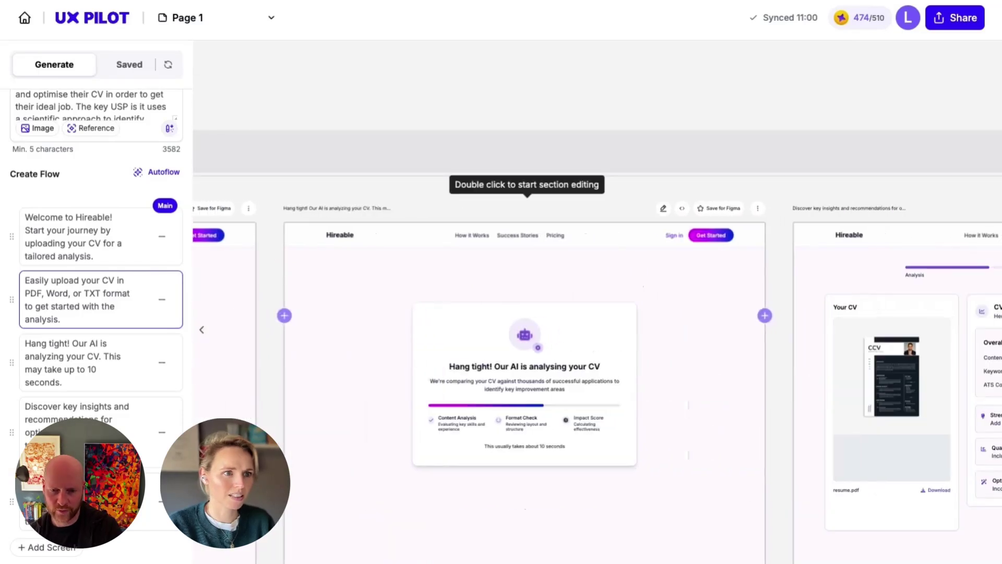
{"action": "scroll", "coordinate": [617, 186], "scroll_direction": "up", "scroll_amount": 5}
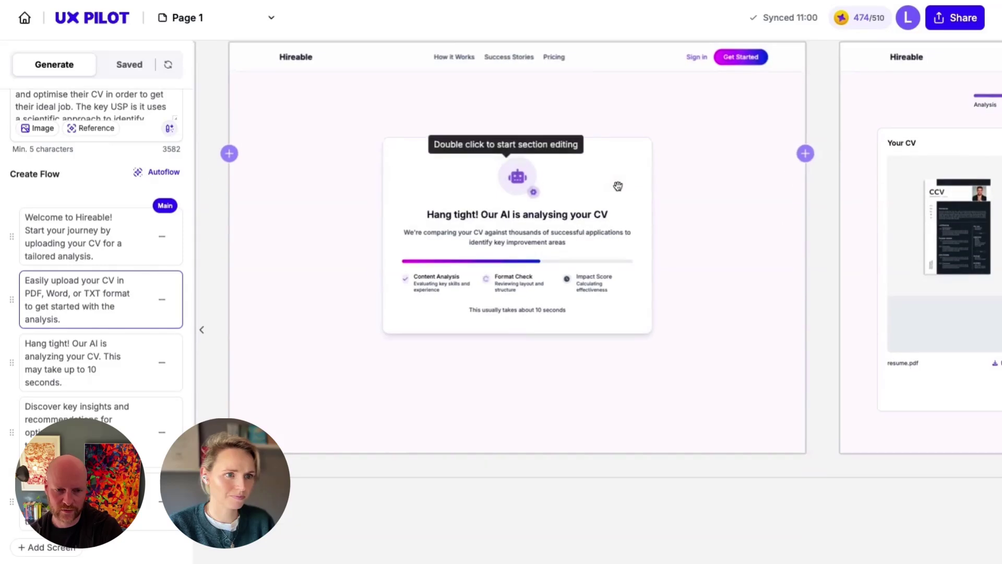
{"action": "scroll", "coordinate": [617, 186], "scroll_direction": "up", "scroll_amount": 1}
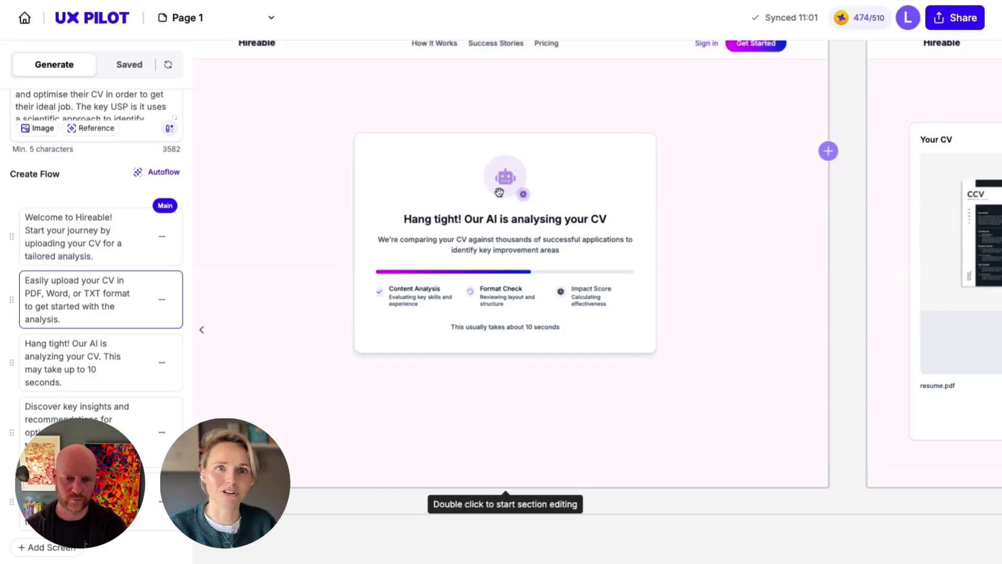
{"action": "scroll", "coordinate": [503, 184], "scroll_direction": "up", "scroll_amount": 2}
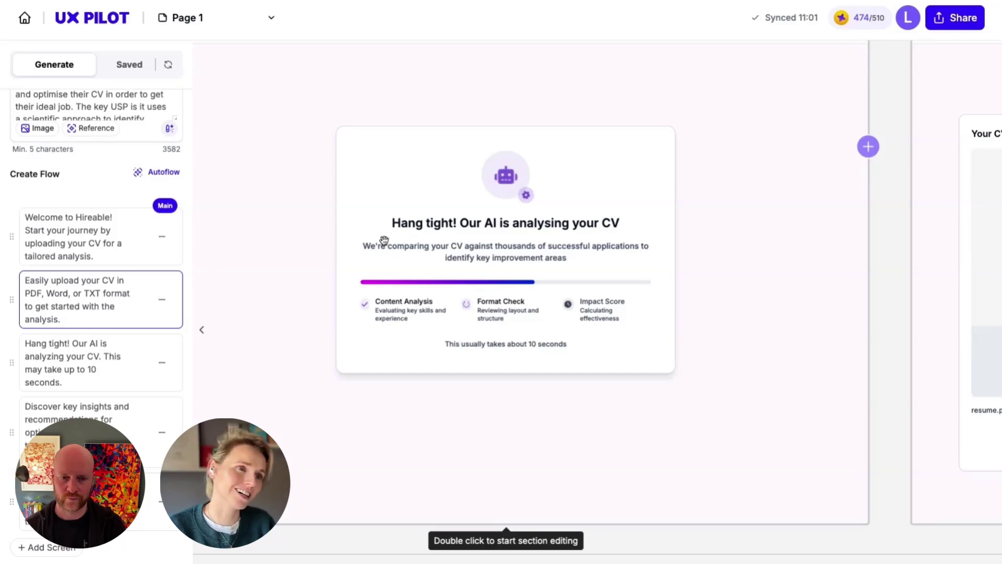
{"action": "scroll", "coordinate": [371, 322], "scroll_direction": "left", "scroll_amount": 2}
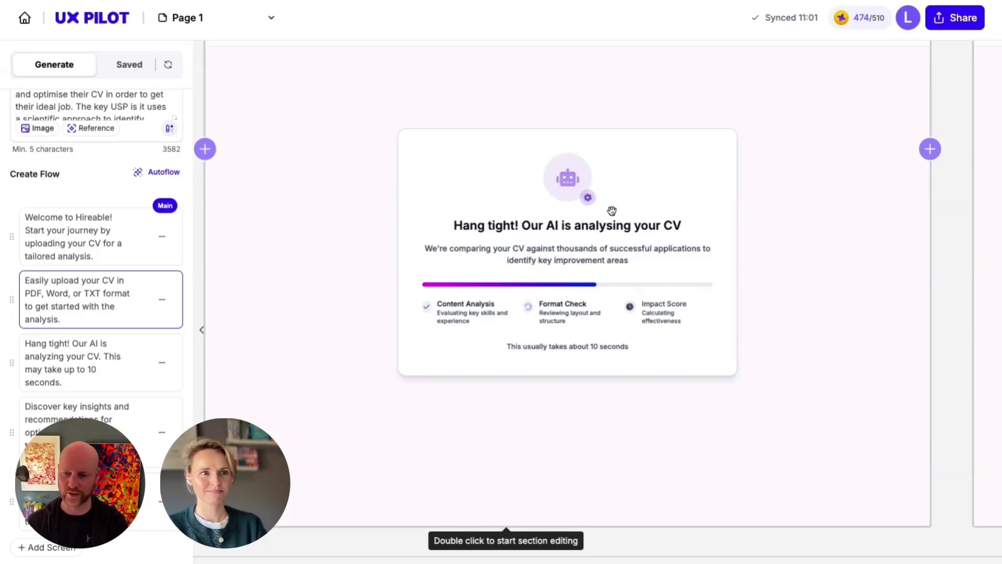
Examine the CV insights screen that follows the analysis progress screen, including its score breakdown and improvement tips
{"action": "scroll", "coordinate": [605, 217], "scroll_direction": "down", "scroll_amount": 5}
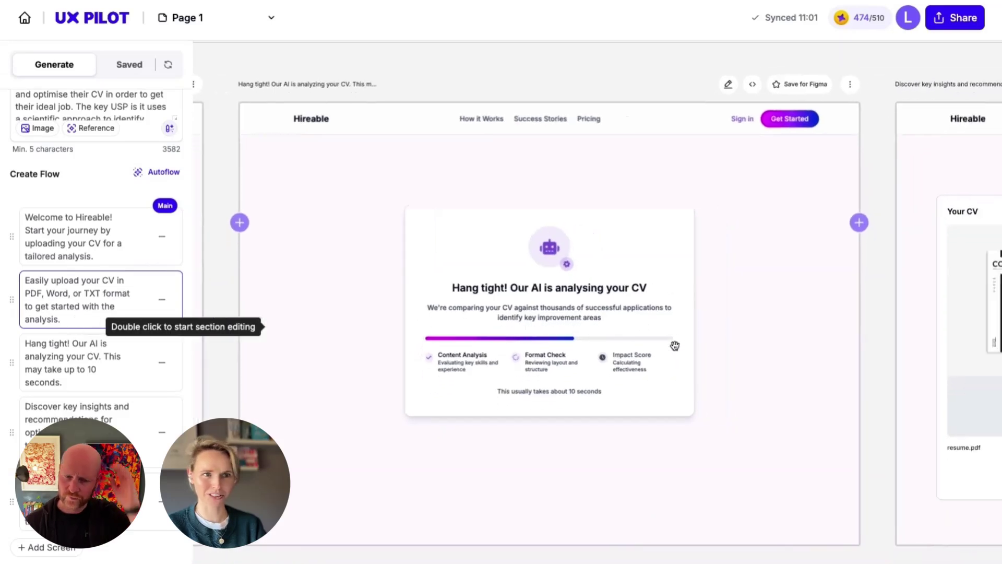
{"action": "scroll", "coordinate": [675, 345], "scroll_direction": "right", "scroll_amount": 5}
{"action": "scroll", "coordinate": [679, 339], "scroll_direction": "left", "scroll_amount": 6}
{"action": "scroll", "coordinate": [729, 332], "scroll_direction": "right", "scroll_amount": 10}
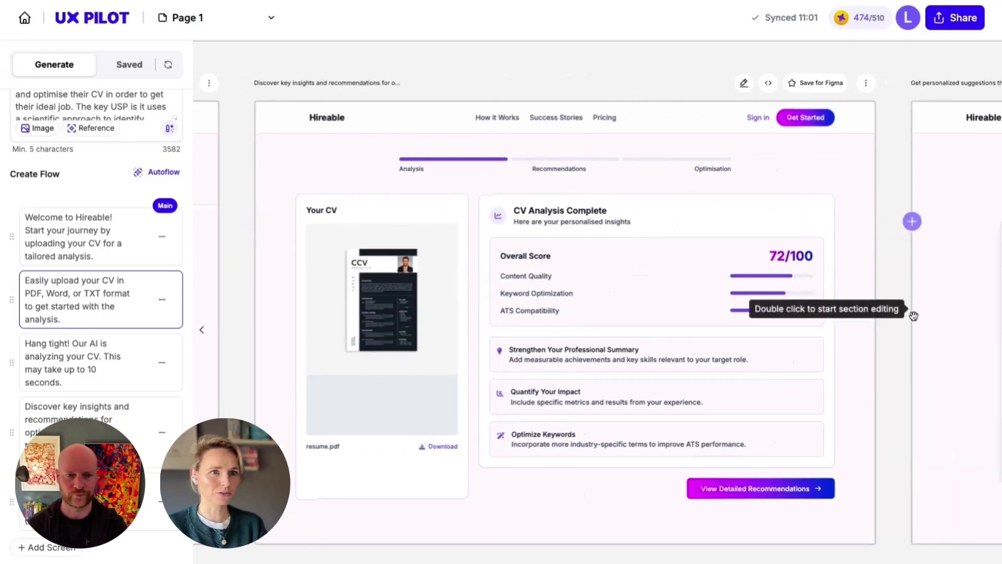
{"action": "scroll", "coordinate": [913, 313], "scroll_direction": "right", "scroll_amount": 3}
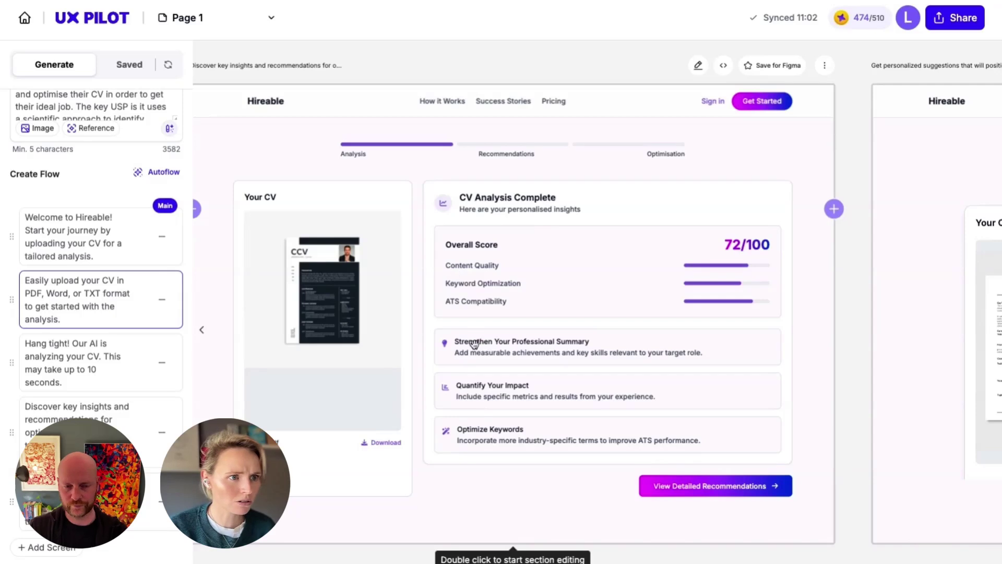
{"action": "scroll", "coordinate": [462, 356], "scroll_direction": "down", "scroll_amount": 1}
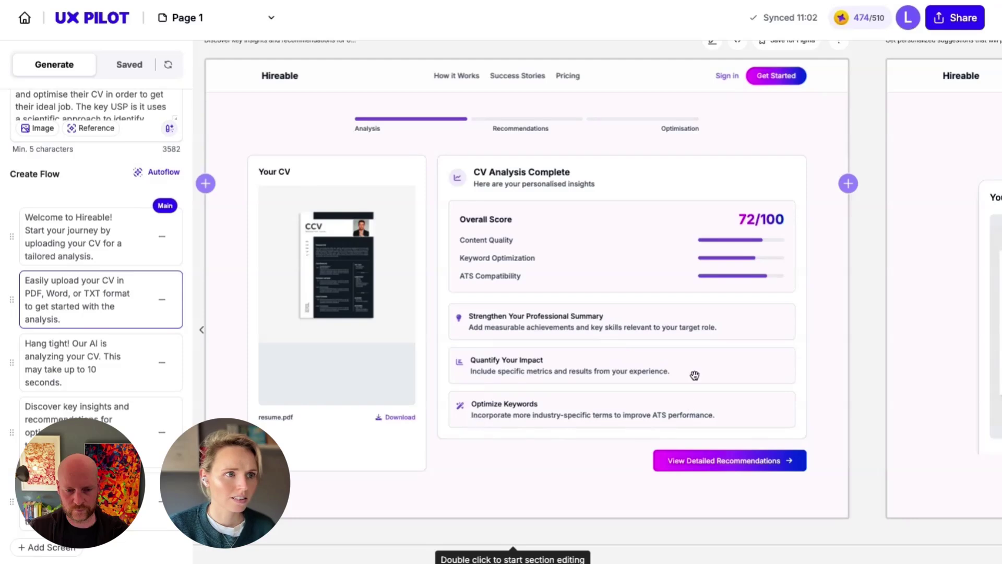
{"action": "scroll", "coordinate": [694, 376], "scroll_direction": "up", "scroll_amount": 1}
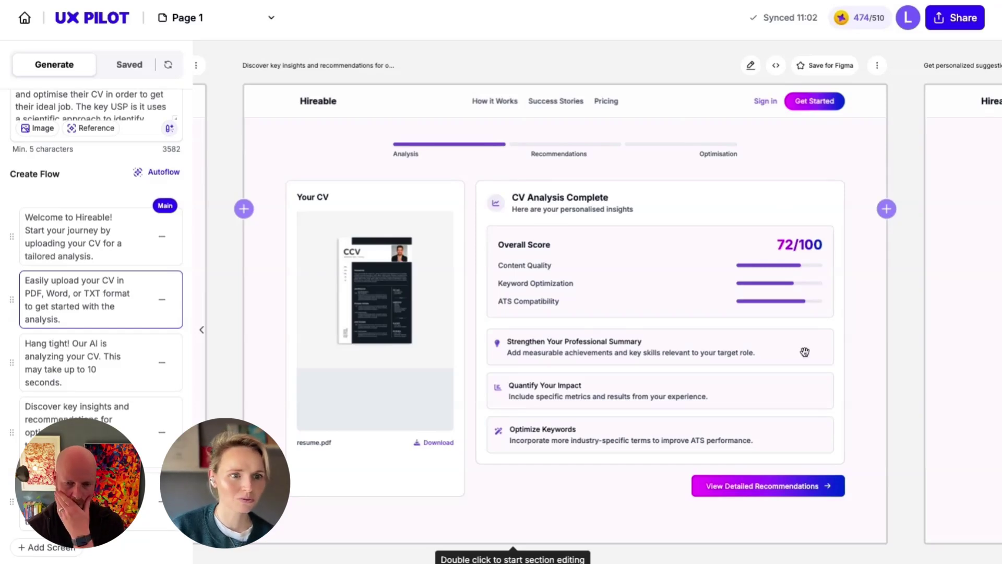
Examine the flow's final personalised suggestions screen and compare it with the preceding insights screen
{"action": "scroll", "coordinate": [658, 302], "scroll_direction": "right", "scroll_amount": 10}
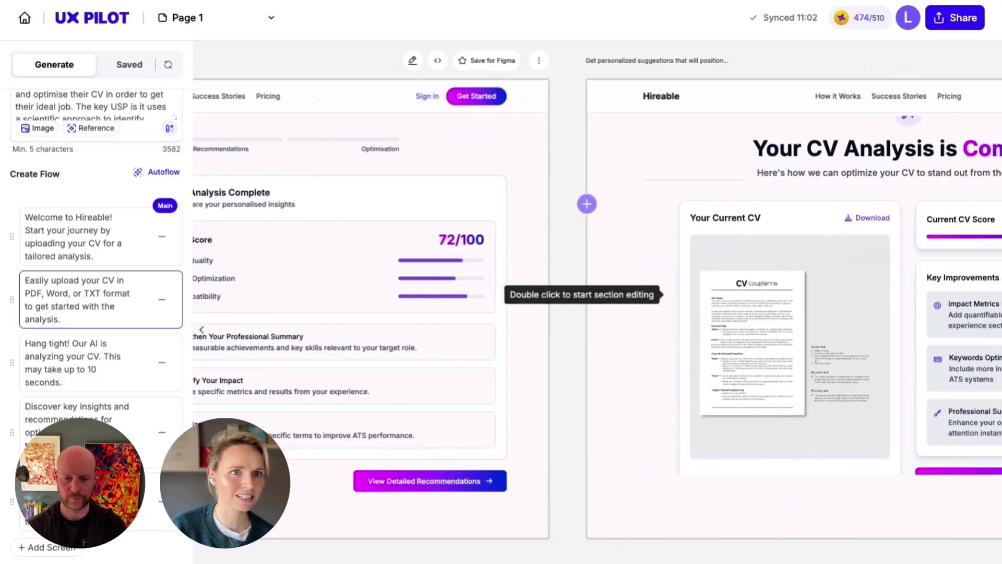
{"action": "scroll", "coordinate": [657, 302], "scroll_direction": "right", "scroll_amount": 2}
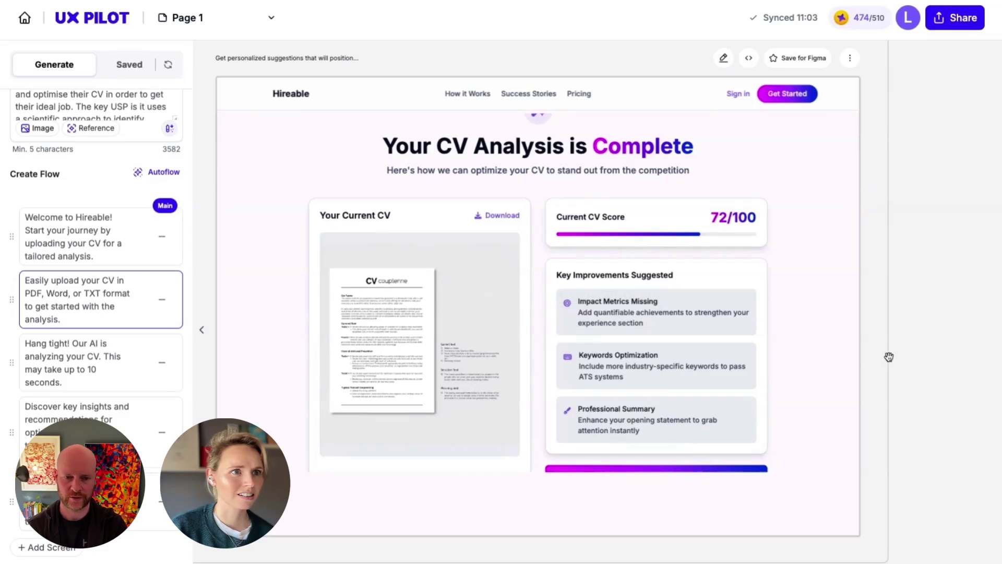
{"action": "scroll", "coordinate": [887, 356], "scroll_direction": "up", "scroll_amount": 1}
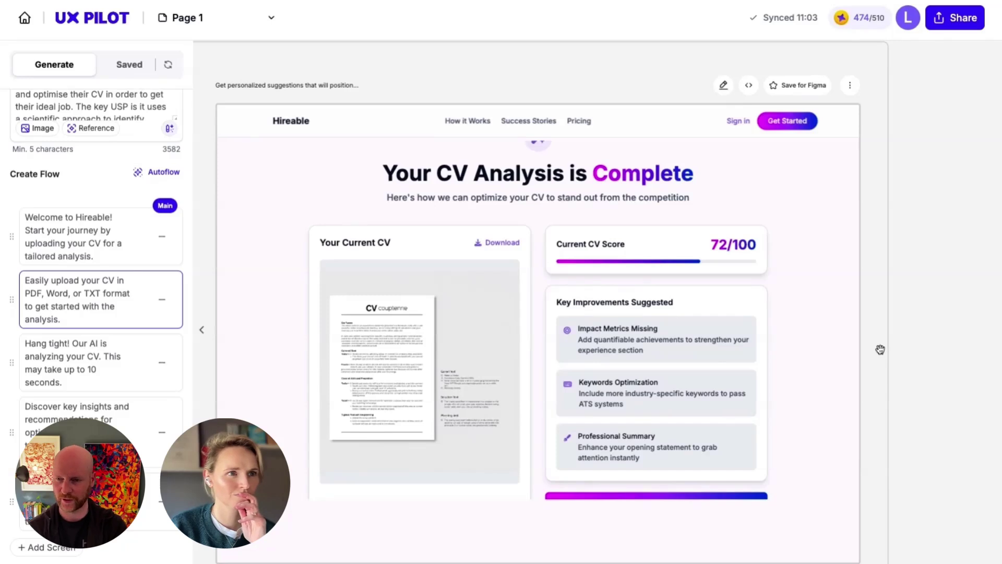
{"action": "left_click", "coordinate": [73, 310]}
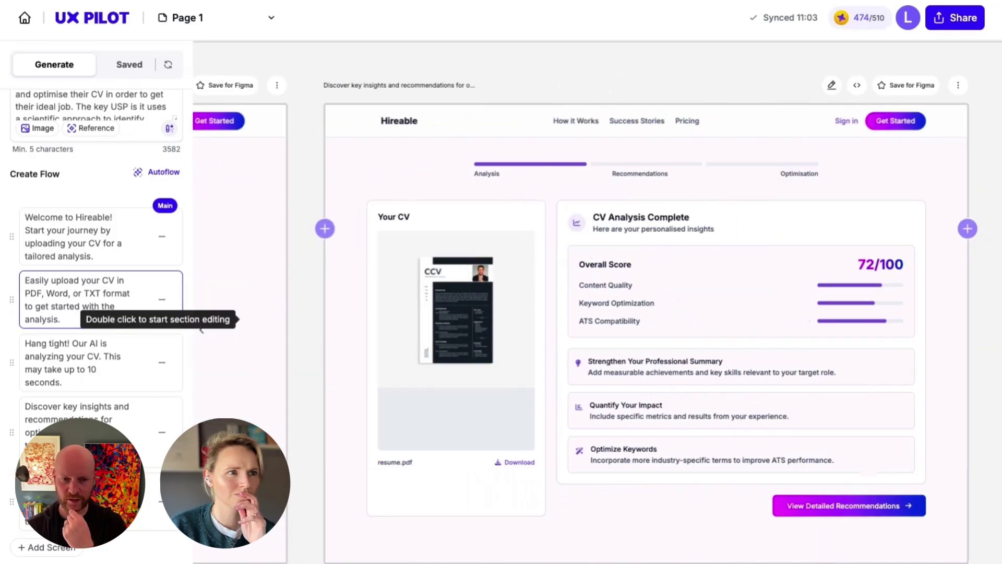
{"action": "scroll", "coordinate": [598, 319], "scroll_direction": "right", "scroll_amount": 15}
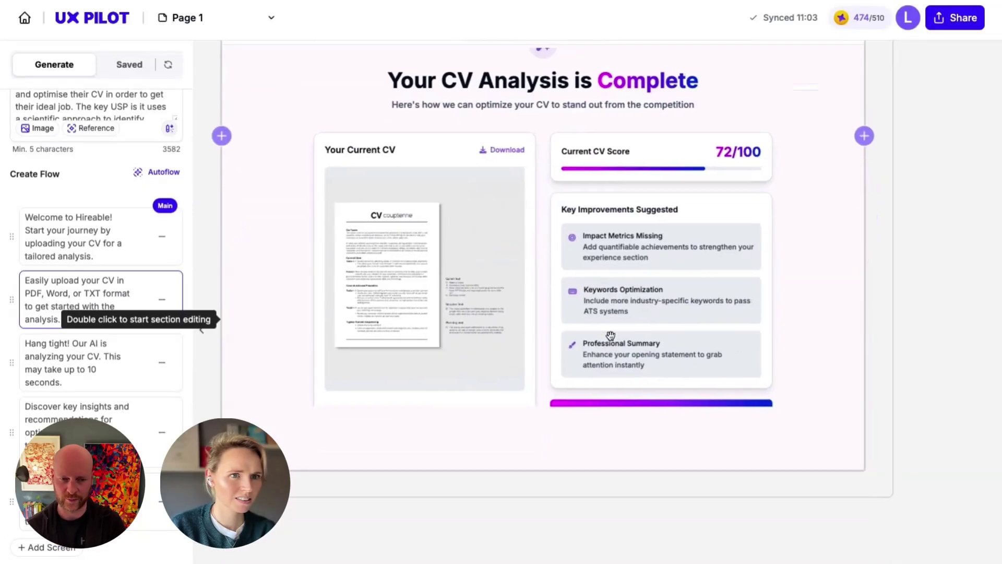
{"action": "scroll", "coordinate": [415, 376], "scroll_direction": "down", "scroll_amount": 5}
{"action": "scroll", "coordinate": [415, 377], "scroll_direction": "up", "scroll_amount": 2}
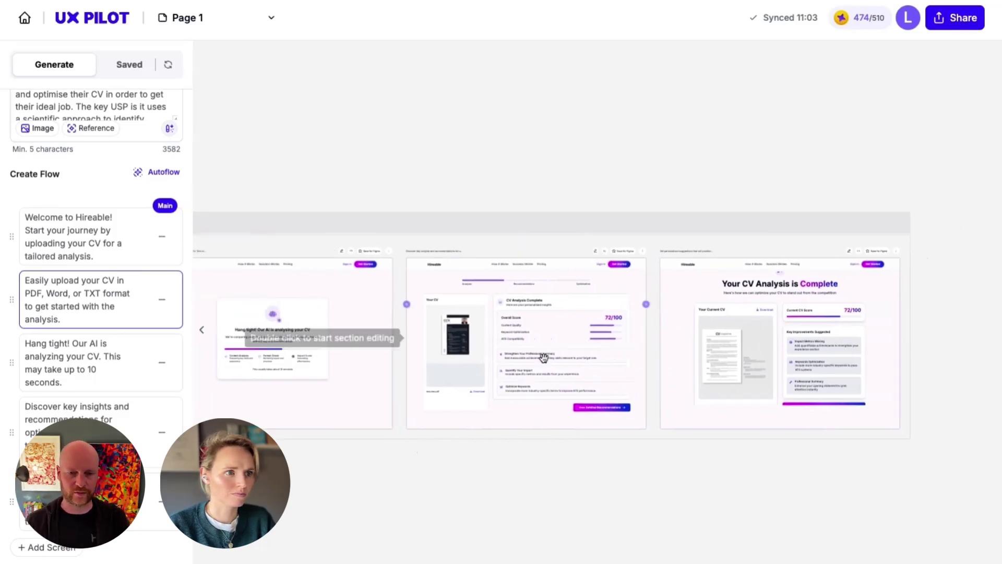
Recheck the insights screen's CV preview and recommendations against the suggested improvements on the last screen
{"action": "scroll", "coordinate": [543, 355], "scroll_direction": "up", "scroll_amount": 5}
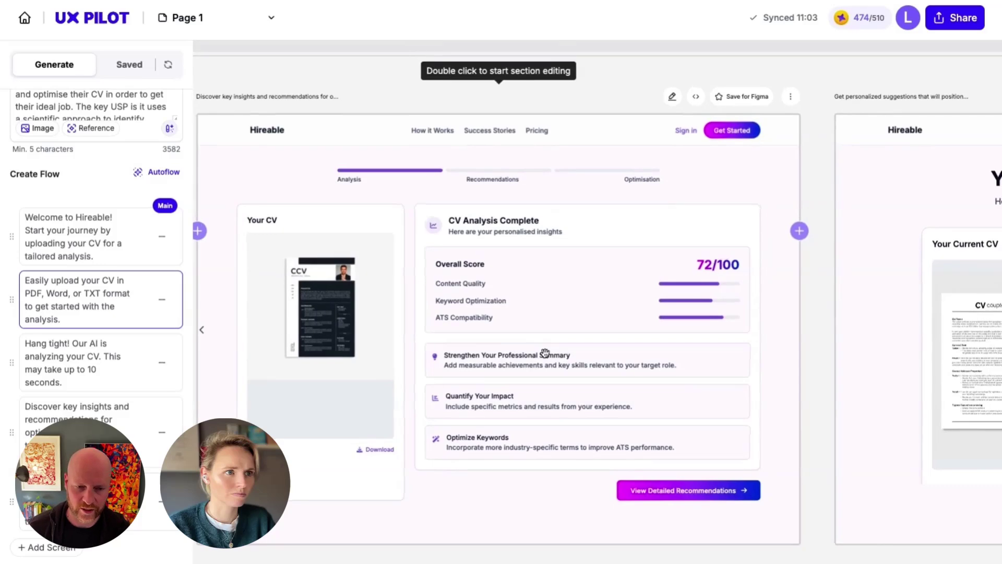
{"action": "scroll", "coordinate": [544, 353], "scroll_direction": "left", "scroll_amount": 2}
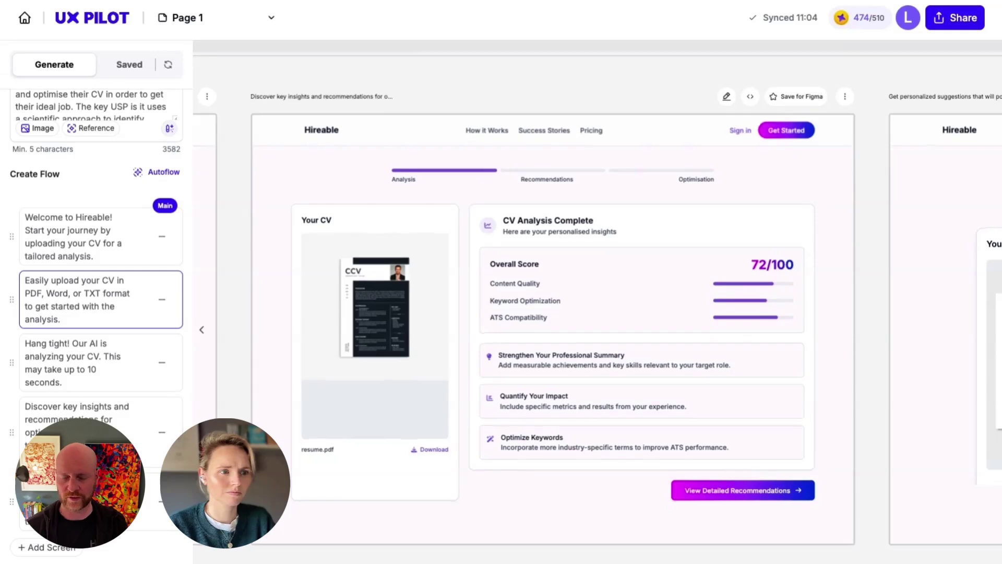
{"action": "scroll", "coordinate": [597, 281], "scroll_direction": "down", "scroll_amount": 2}
{"action": "scroll", "coordinate": [597, 281], "scroll_direction": "left", "scroll_amount": 1}
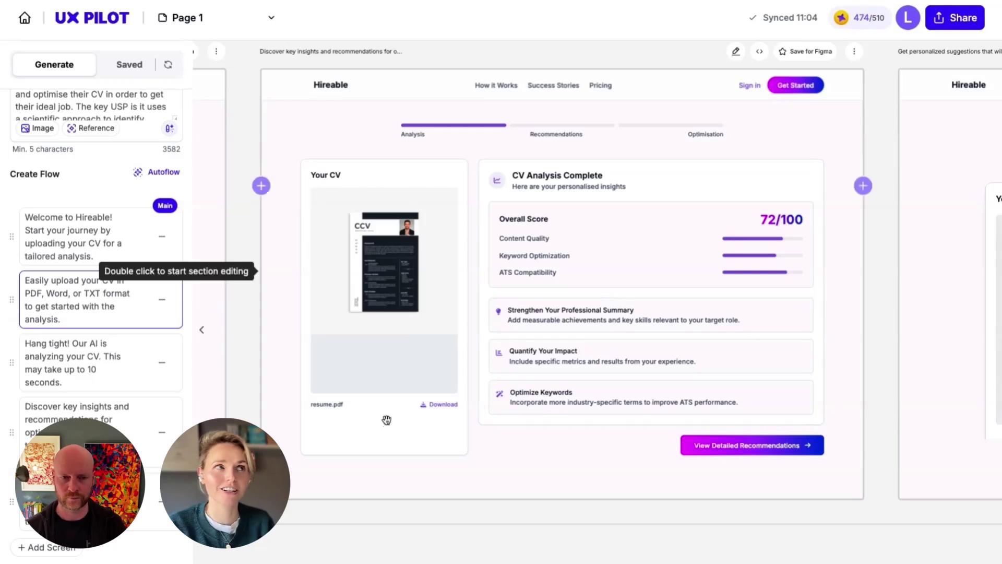
{"action": "scroll", "coordinate": [386, 419], "scroll_direction": "right", "scroll_amount": 10}
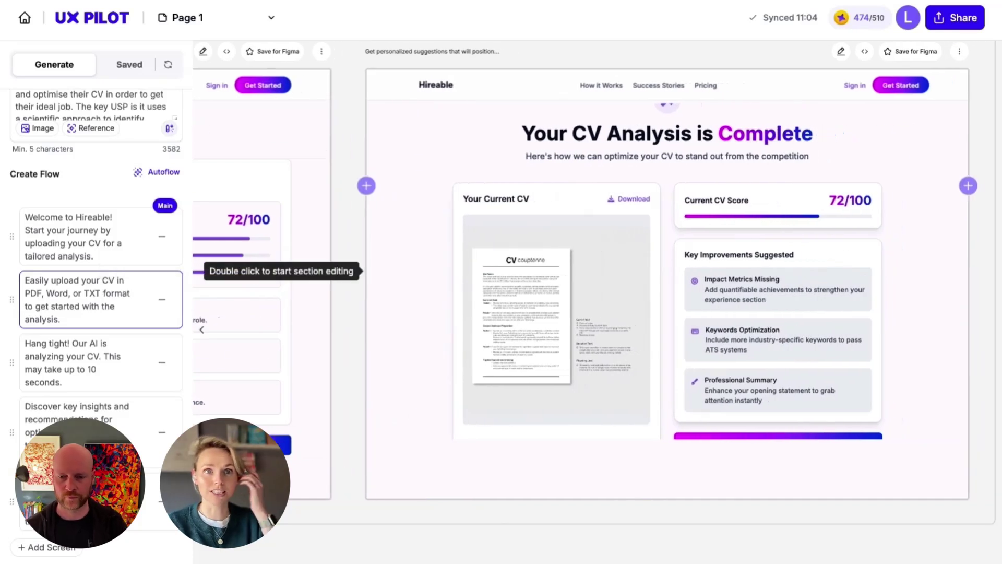
{"action": "scroll", "coordinate": [586, 465], "scroll_direction": "down", "scroll_amount": 2}
{"action": "scroll", "coordinate": [586, 464], "scroll_direction": "right", "scroll_amount": 2}
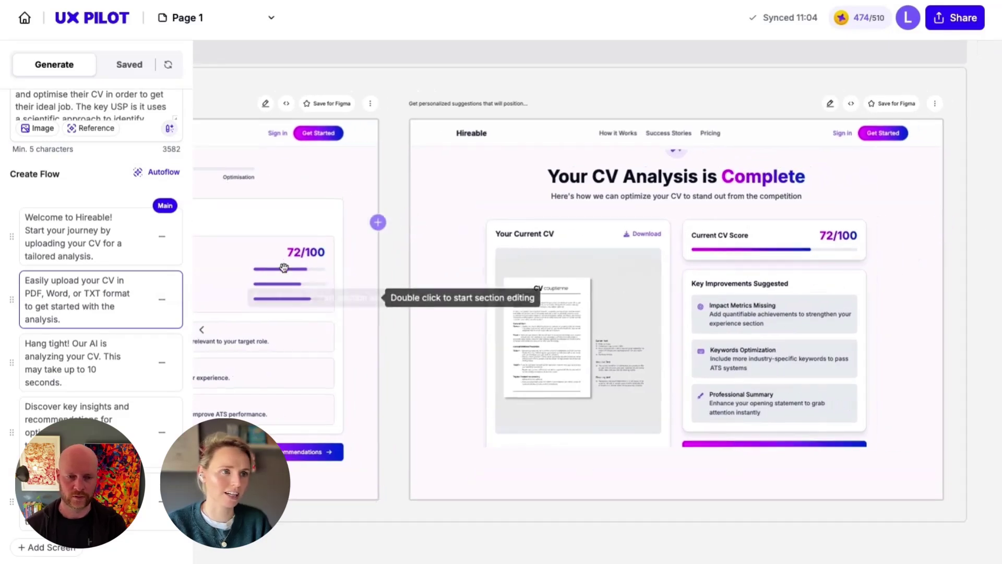
Review the flow's sequence from the CV upload screen through analysis progress to the insights screen
{"action": "scroll", "coordinate": [637, 309], "scroll_direction": "down", "scroll_amount": 1}
{"action": "scroll", "coordinate": [638, 308], "scroll_direction": "left", "scroll_amount": 10}
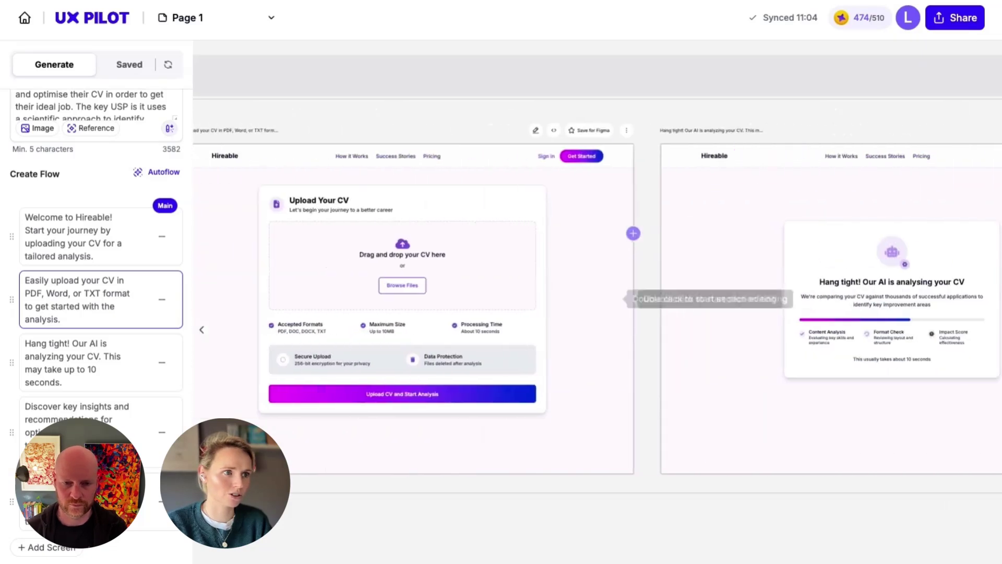
{"action": "scroll", "coordinate": [621, 298], "scroll_direction": "left", "scroll_amount": 3}
{"action": "scroll", "coordinate": [621, 298], "scroll_direction": "right", "scroll_amount": 8}
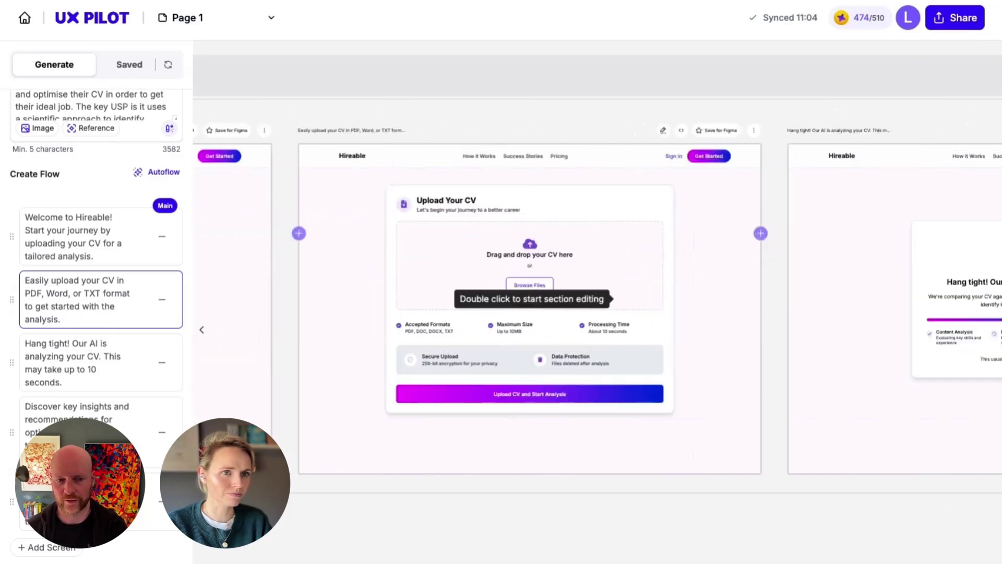
{"action": "scroll", "coordinate": [616, 298], "scroll_direction": "right", "scroll_amount": 10}
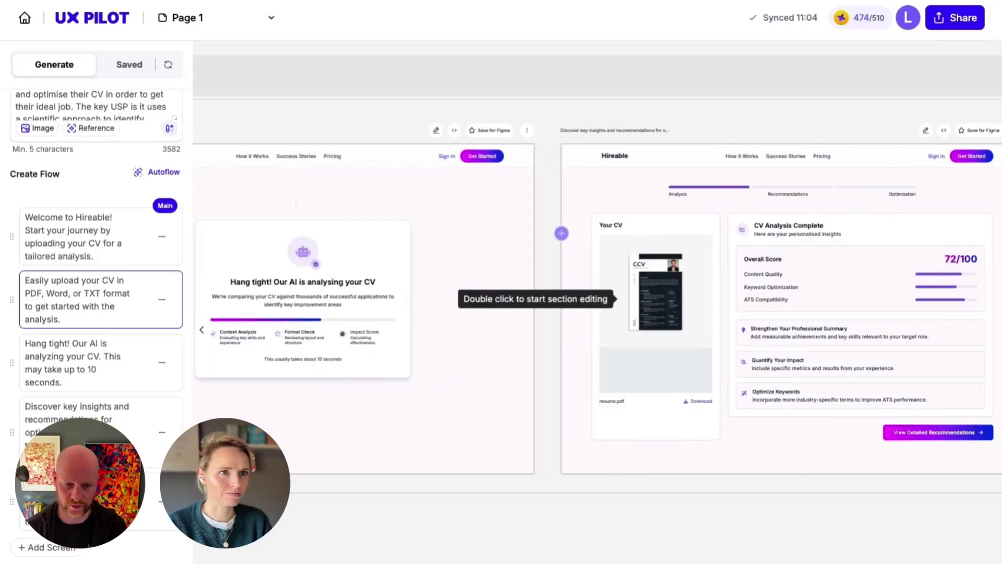
{"action": "scroll", "coordinate": [706, 271], "scroll_direction": "left", "scroll_amount": 1}
{"action": "scroll", "coordinate": [853, 198], "scroll_direction": "right", "scroll_amount": 6}
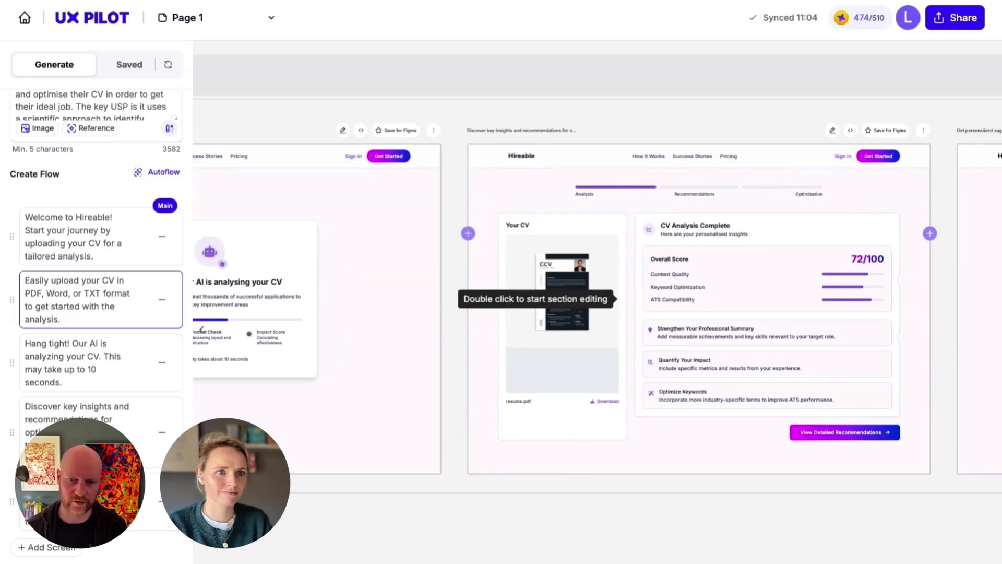
Inspect the insights screen up close and in the context of its neighbouring progress and suggestions screens
{"action": "scroll", "coordinate": [853, 198], "scroll_direction": "right", "scroll_amount": 5}
{"action": "scroll", "coordinate": [334, 230], "scroll_direction": "up", "scroll_amount": 3}
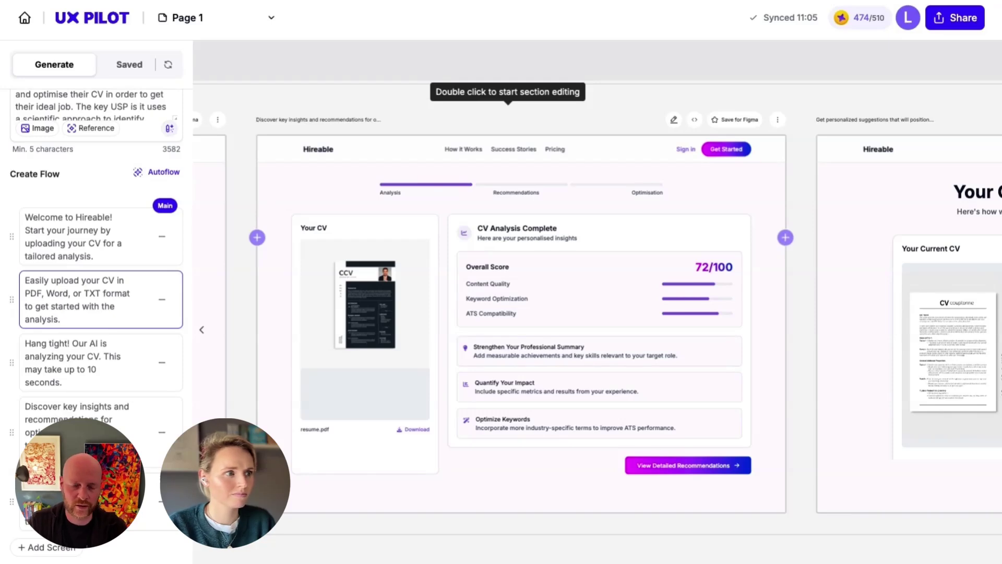
{"action": "scroll", "coordinate": [597, 313], "scroll_direction": "left", "scroll_amount": 1}
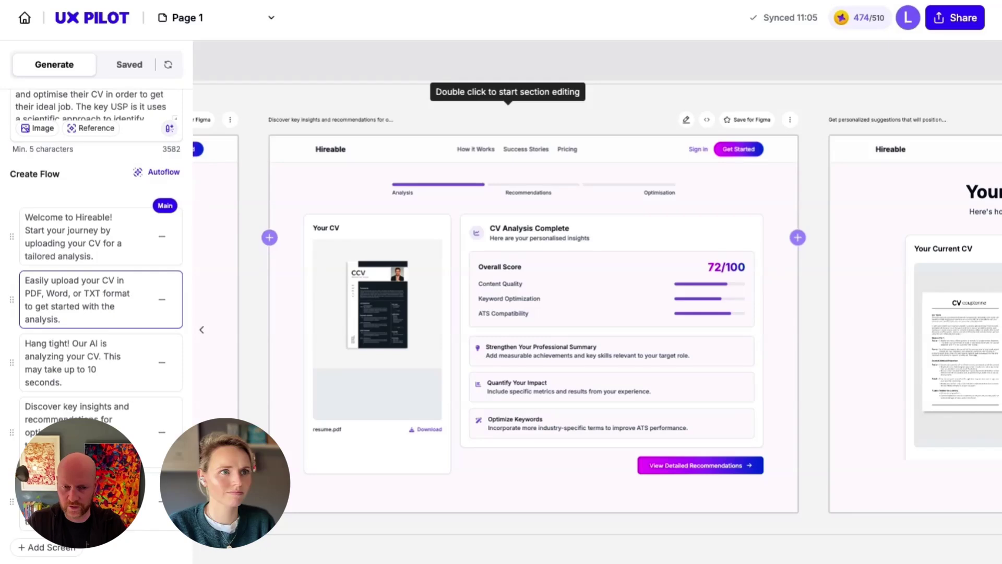
{"action": "scroll", "coordinate": [597, 313], "scroll_direction": "right", "scroll_amount": 5}
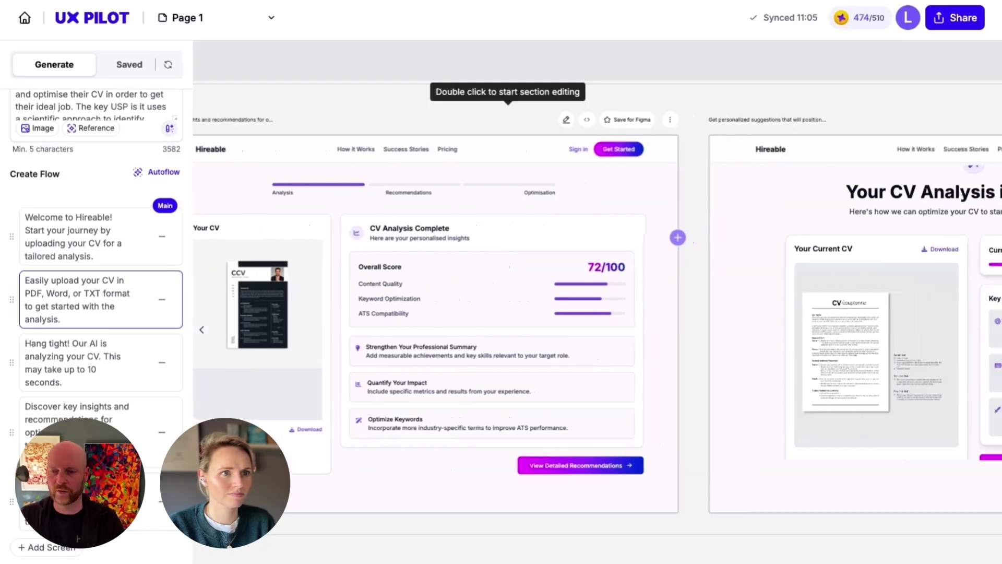
{"action": "scroll", "coordinate": [597, 313], "scroll_direction": "down", "scroll_amount": 3}
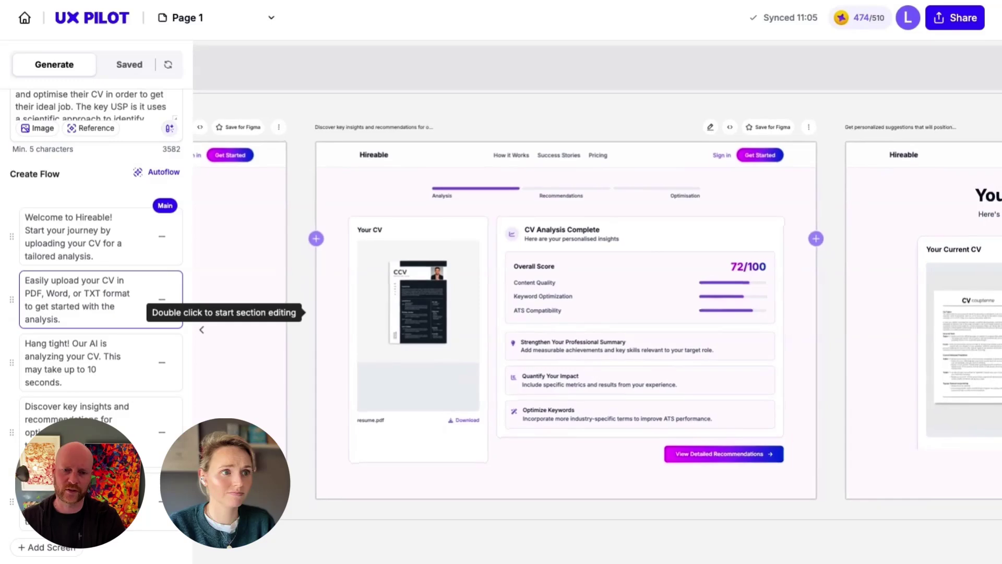
{"action": "scroll", "coordinate": [597, 313], "scroll_direction": "left", "scroll_amount": 10}
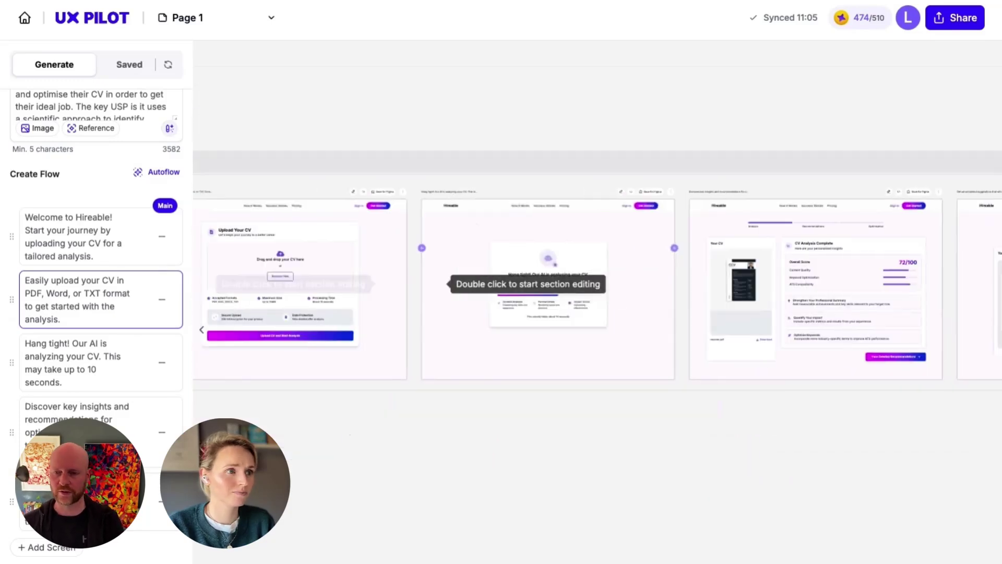
{"action": "scroll", "coordinate": [436, 283], "scroll_direction": "right", "scroll_amount": 10}
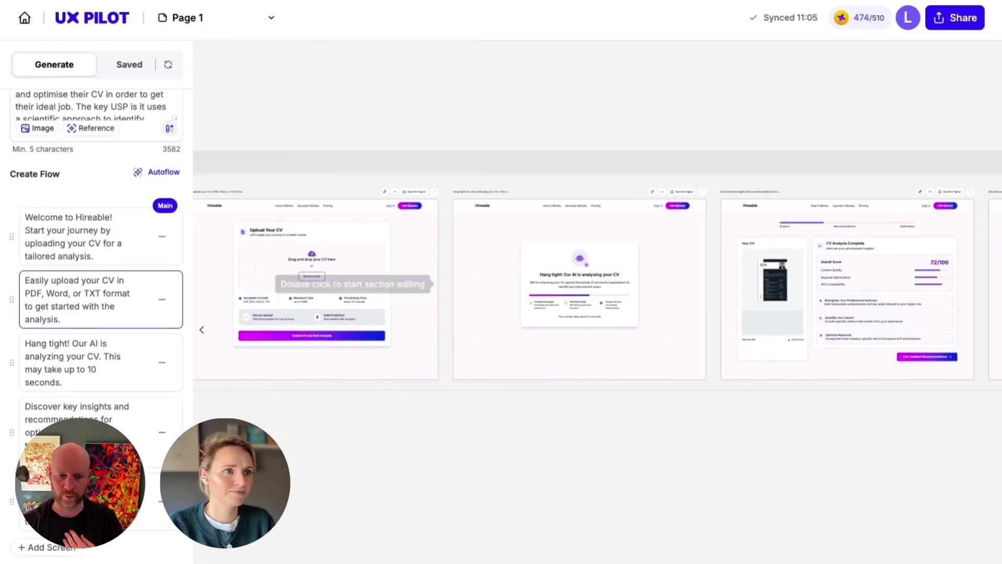
{"action": "scroll", "coordinate": [433, 284], "scroll_direction": "right", "scroll_amount": 5}
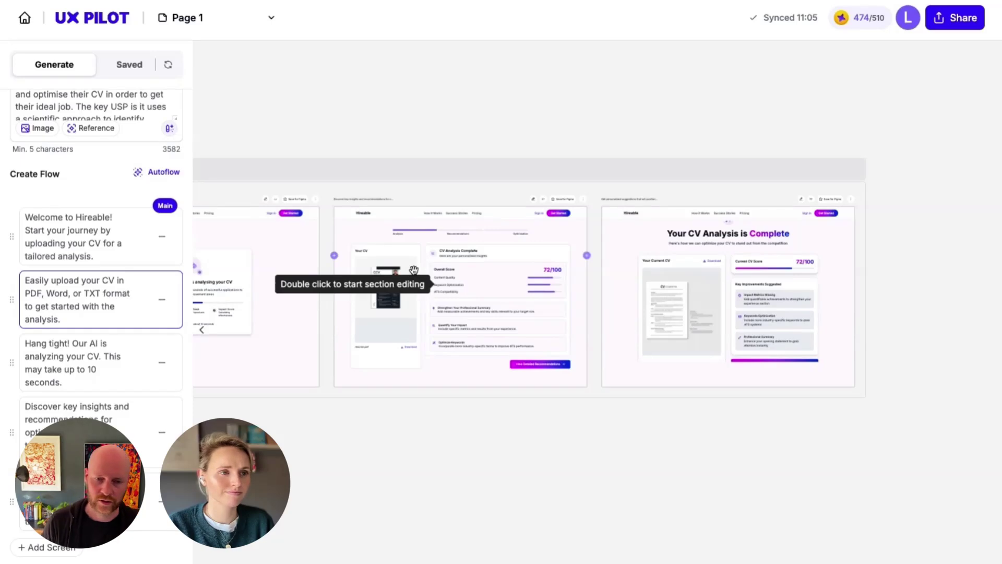
{"action": "scroll", "coordinate": [496, 283], "scroll_direction": "up", "scroll_amount": 5}
{"action": "scroll", "coordinate": [594, 316], "scroll_direction": "down", "scroll_amount": 5}
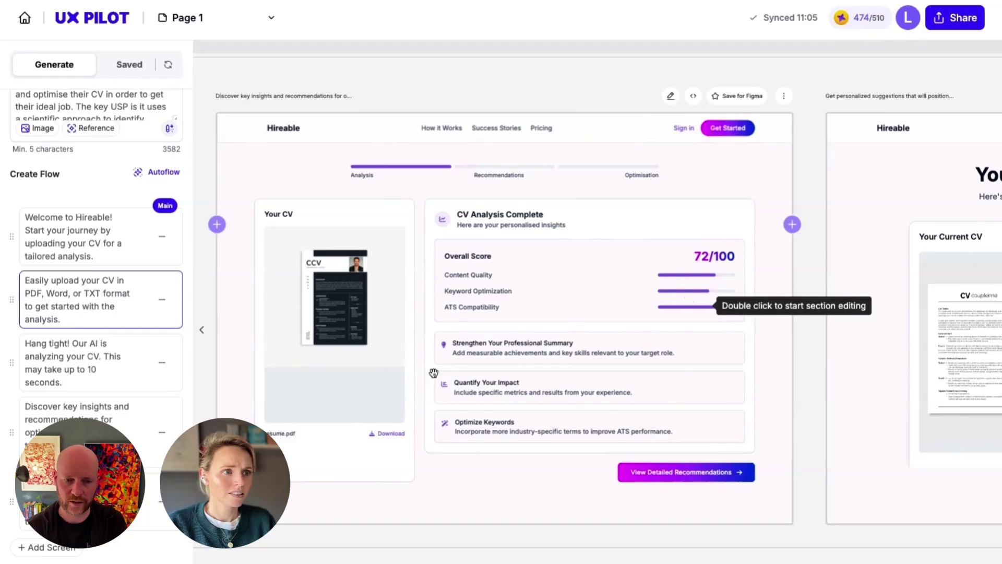
{"action": "scroll", "coordinate": [498, 369], "scroll_direction": "down", "scroll_amount": 2}
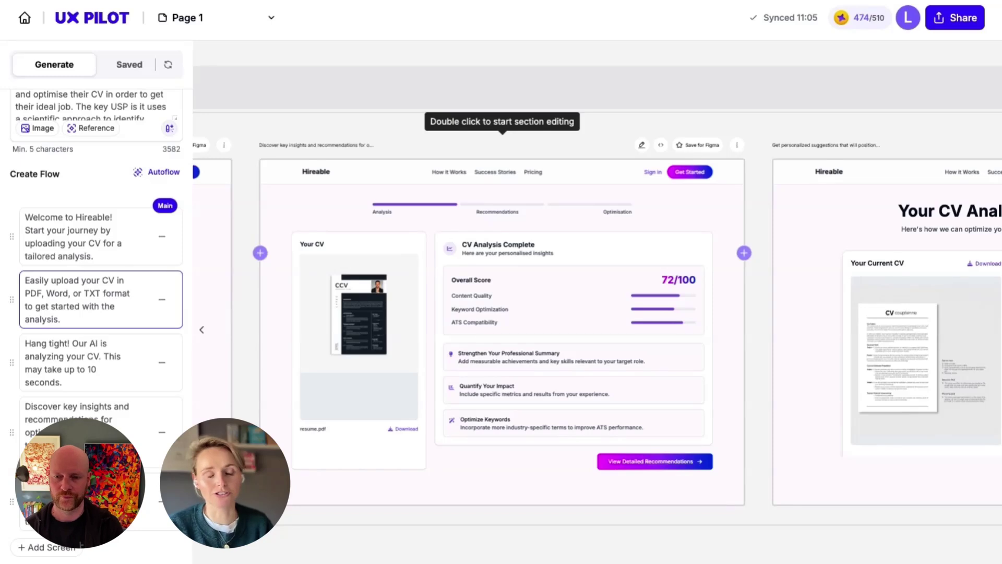
Generate a new screen after Group 1's landing page for analysing the CV, covering background activity, a wait of up to 10 seconds, the Hireable guide and trust signals
{"action": "scroll", "coordinate": [473, 423], "scroll_direction": "down", "scroll_amount": 5}
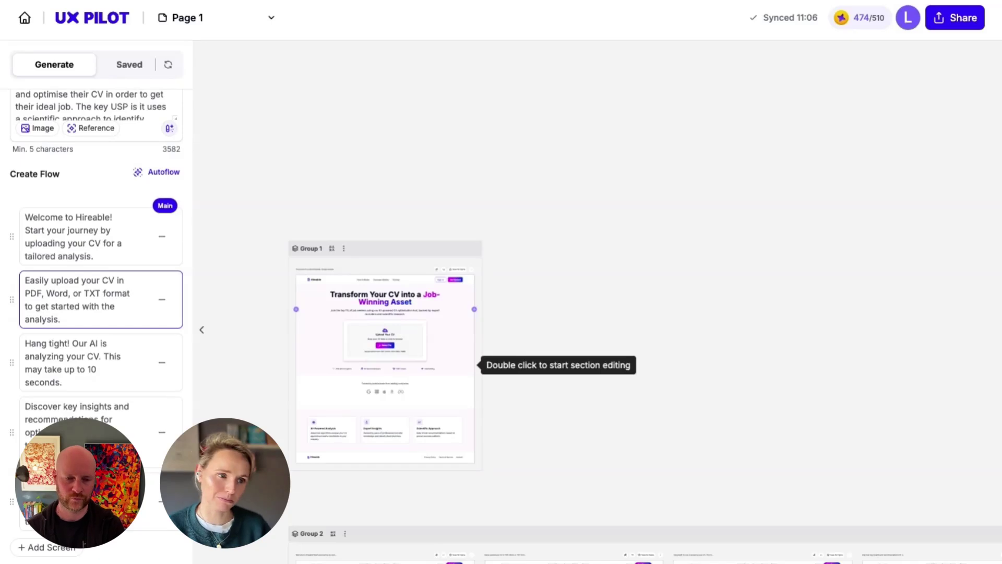
{"action": "scroll", "coordinate": [476, 365], "scroll_direction": "down", "scroll_amount": 3}
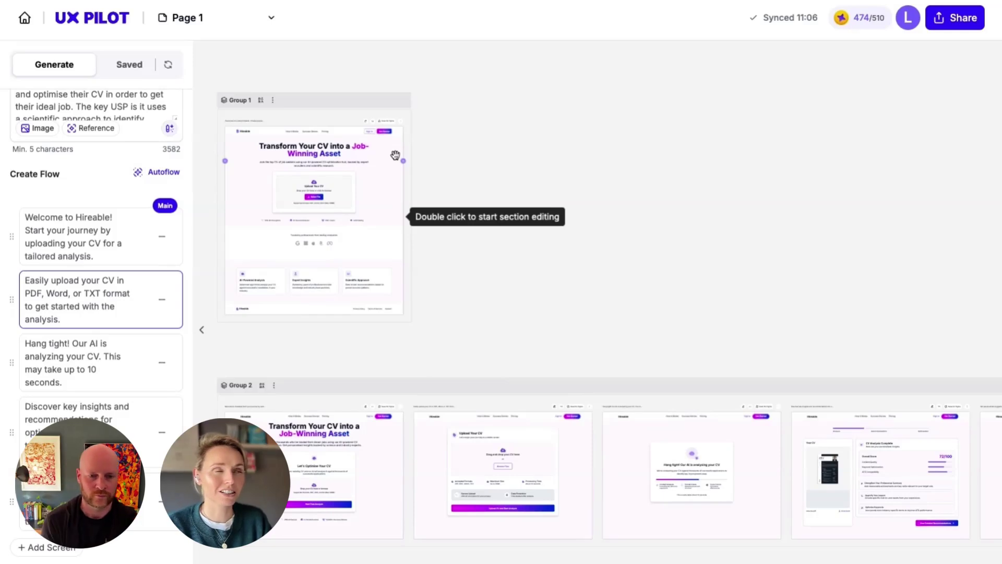
{"action": "scroll", "coordinate": [294, 141], "scroll_direction": "up", "scroll_amount": 5}
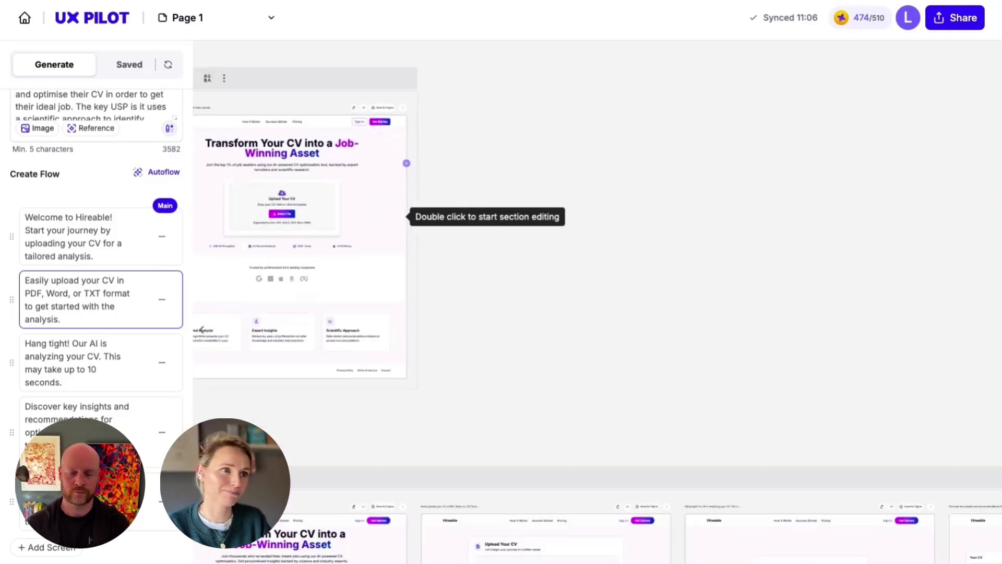
{"action": "left_click", "coordinate": [515, 181]}
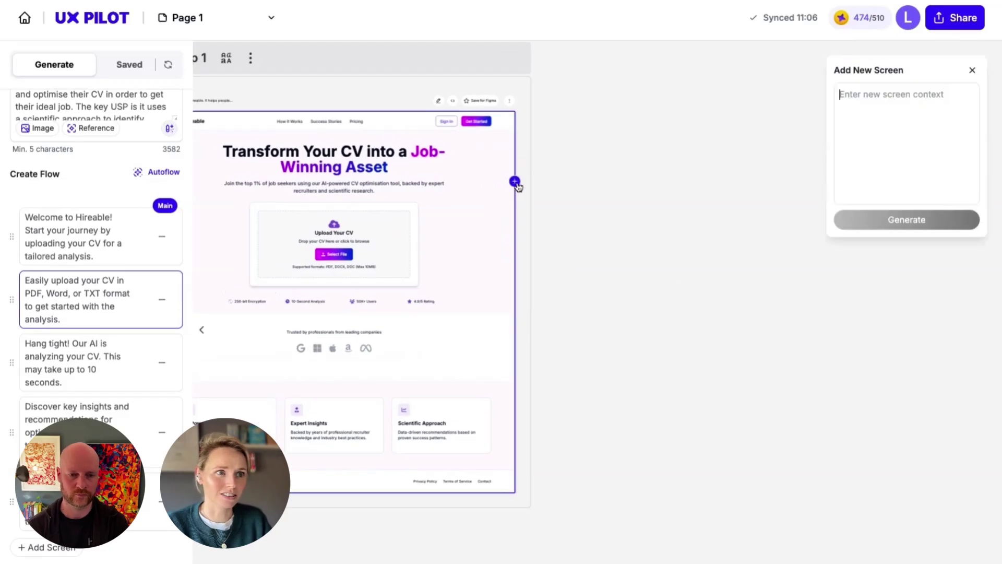
{"action": "left_click", "coordinate": [914, 120]}
{"action": "type", "text": "A new screen to analysis"}
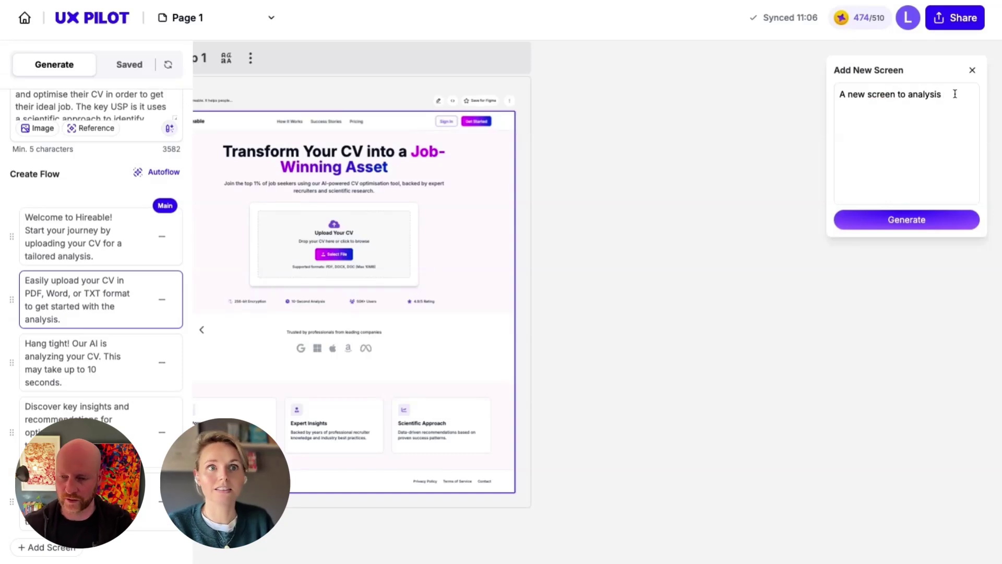
{"action": "type", "text": "e the CV. This should tell users whats happening in the background. That the process can take up to 10 seconds. It would be nice to introduce the Hireable guide here. Mention the trust signals while users wait."}
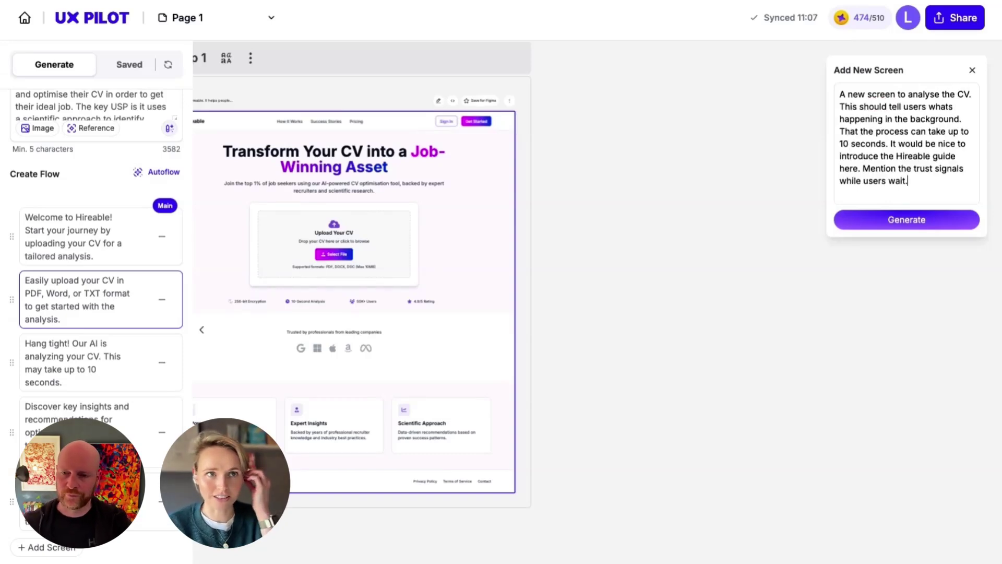
{"action": "left_click", "coordinate": [934, 222]}
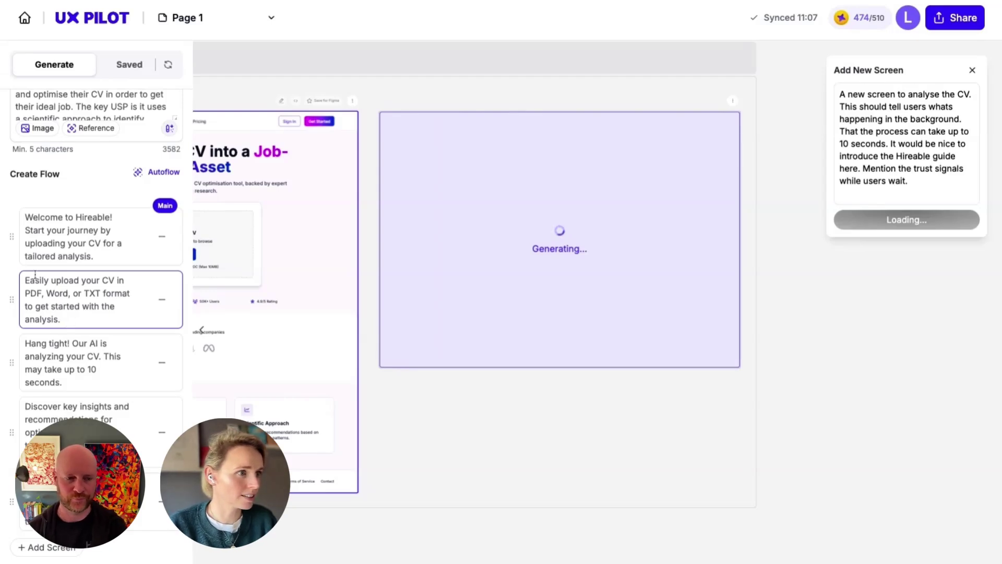
{"action": "left_click", "coordinate": [57, 368]}
{"action": "key", "text": "Tab"}
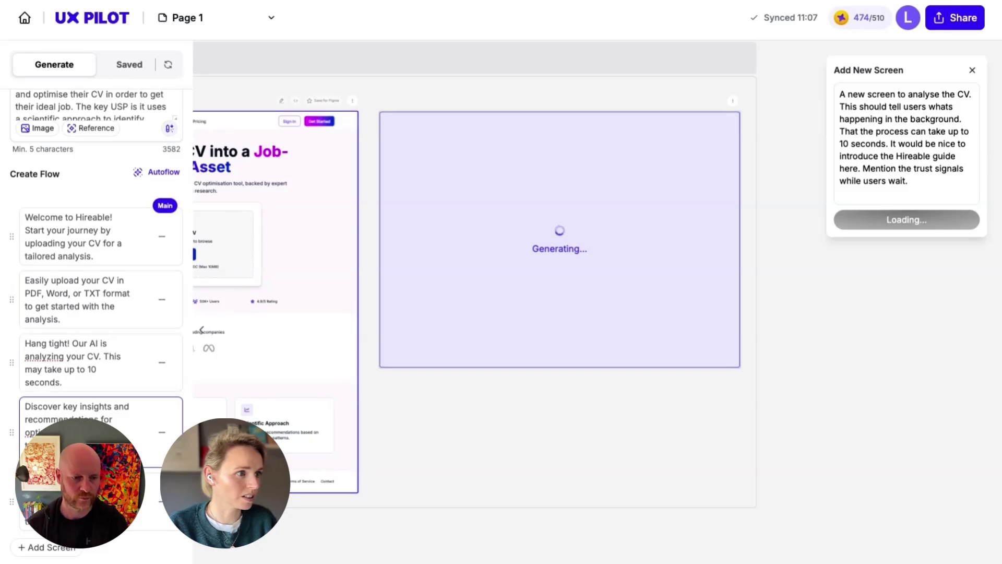
{"action": "key", "text": "shift+Tab"}
{"action": "key", "text": "shift+Tab"}
{"action": "left_click", "coordinate": [64, 369]}
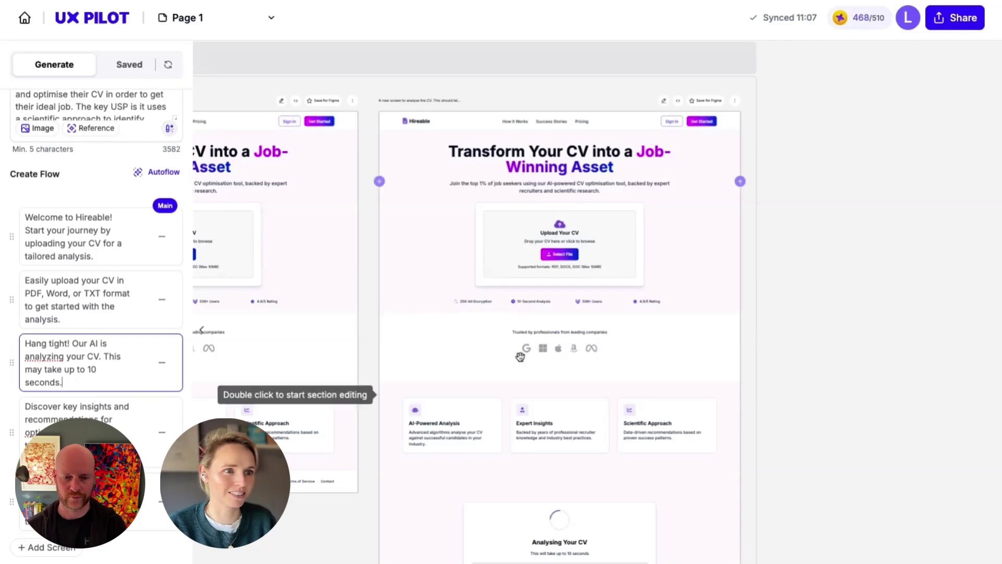
Examine the newly generated screen from its landing page content down to the Analysing Your CV card
{"action": "scroll", "coordinate": [386, 333], "scroll_direction": "down", "scroll_amount": 3}
{"action": "scroll", "coordinate": [387, 333], "scroll_direction": "up", "scroll_amount": 3}
{"action": "scroll", "coordinate": [537, 295], "scroll_direction": "down", "scroll_amount": 5}
{"action": "scroll", "coordinate": [537, 295], "scroll_direction": "up", "scroll_amount": 10}
{"action": "scroll", "coordinate": [538, 294], "scroll_direction": "down", "scroll_amount": 9}
{"action": "scroll", "coordinate": [537, 295], "scroll_direction": "up", "scroll_amount": 5}
{"action": "scroll", "coordinate": [579, 395], "scroll_direction": "down", "scroll_amount": 5}
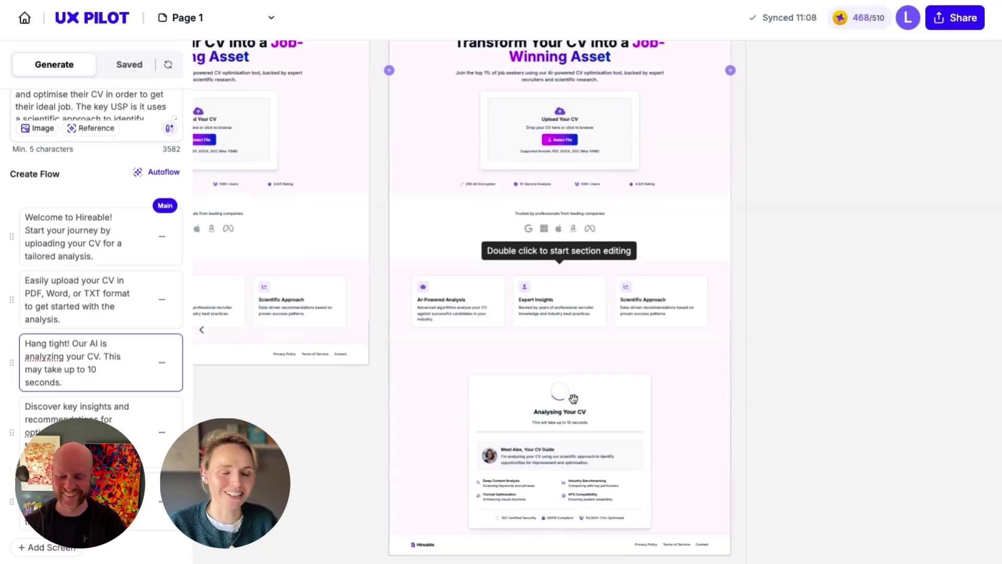
{"action": "scroll", "coordinate": [579, 443], "scroll_direction": "down", "scroll_amount": 3}
{"action": "scroll", "coordinate": [543, 366], "scroll_direction": "up", "scroll_amount": 5}
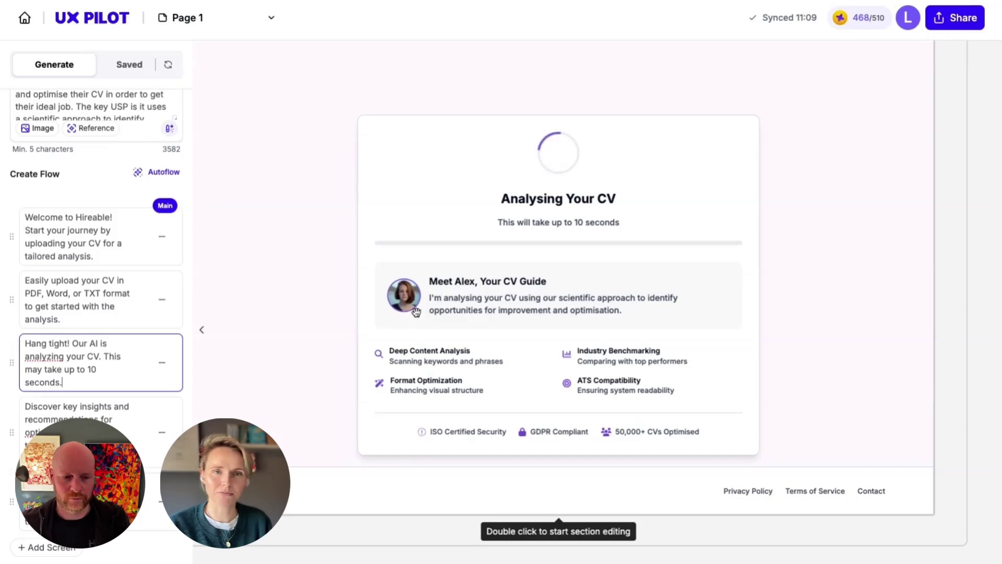
Inspect the Autoflow version's "Hang tight! Our AI is analysing your CV" screen, including its progress bar and analysis stages
{"action": "scroll", "coordinate": [451, 315], "scroll_direction": "down", "scroll_amount": 2}
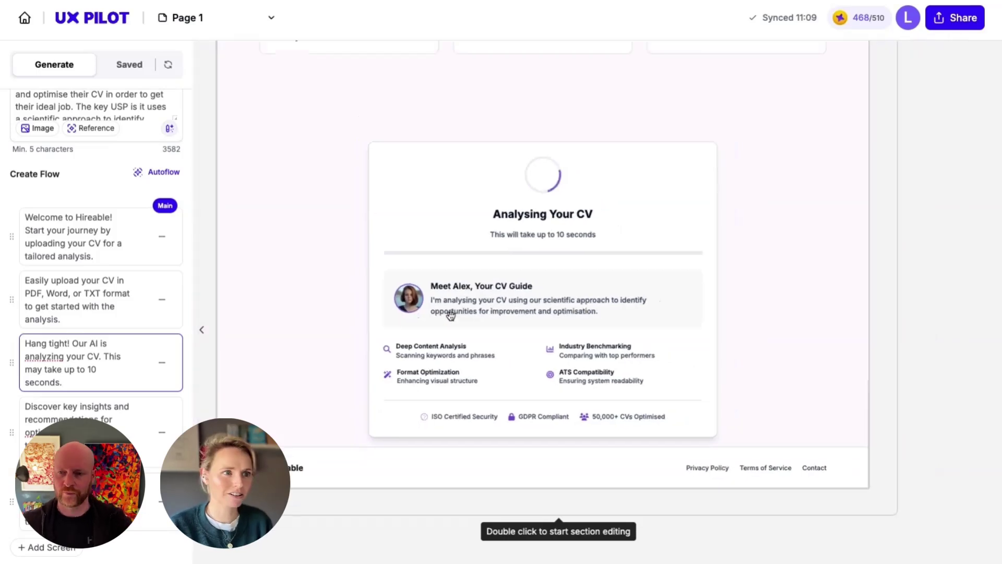
{"action": "scroll", "coordinate": [451, 315], "scroll_direction": "down", "scroll_amount": 3}
{"action": "scroll", "coordinate": [450, 315], "scroll_direction": "down", "scroll_amount": 5}
{"action": "scroll", "coordinate": [452, 315], "scroll_direction": "right", "scroll_amount": 5}
{"action": "scroll", "coordinate": [418, 225], "scroll_direction": "up", "scroll_amount": 10}
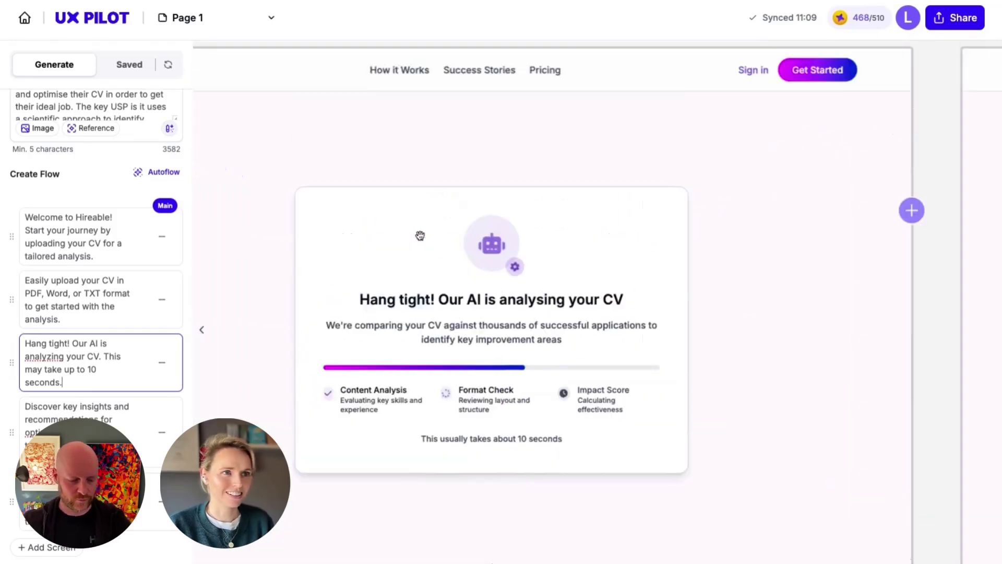
{"action": "scroll", "coordinate": [420, 235], "scroll_direction": "up", "scroll_amount": 1}
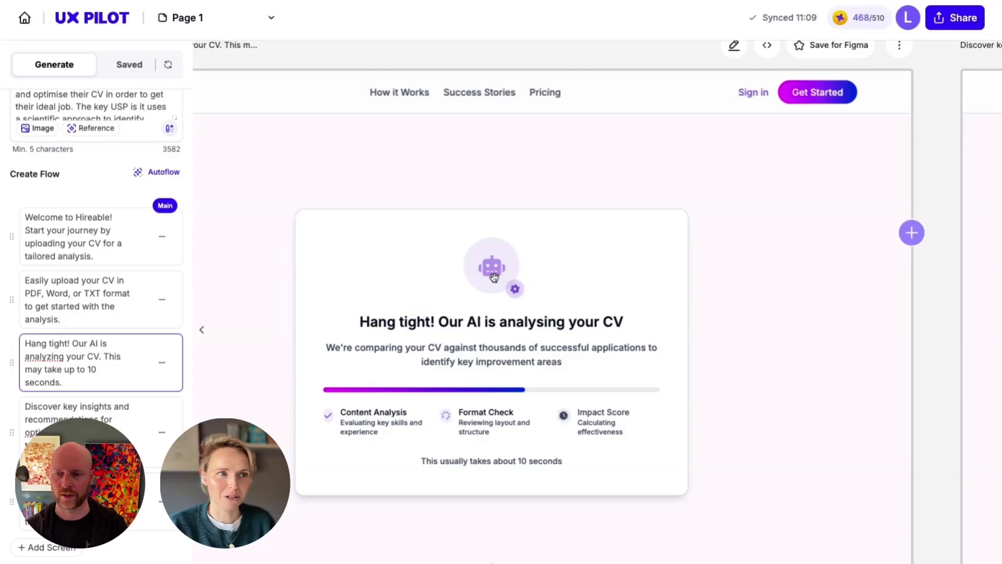
{"action": "scroll", "coordinate": [485, 296], "scroll_direction": "down", "scroll_amount": 1}
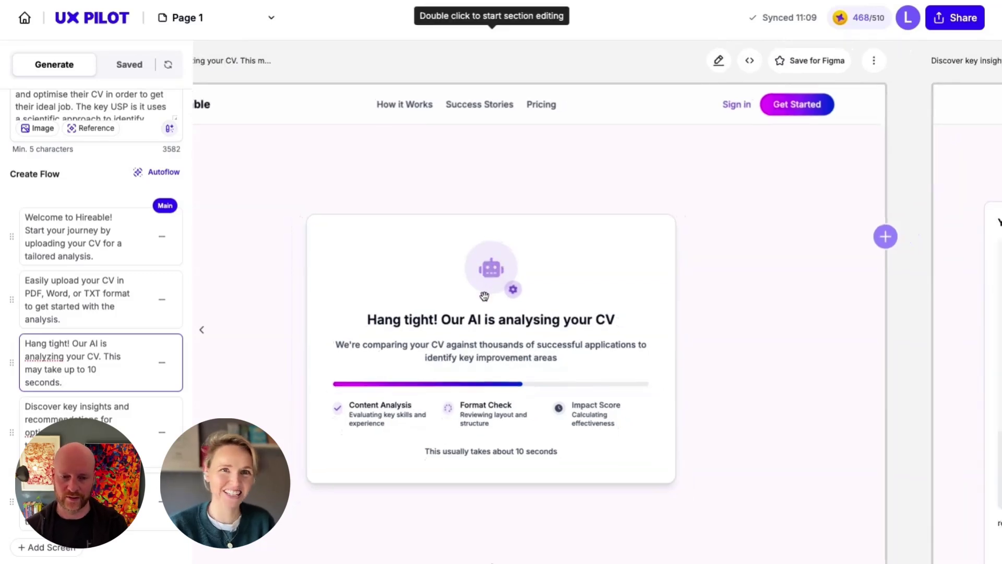
{"action": "scroll", "coordinate": [484, 296], "scroll_direction": "up", "scroll_amount": 1}
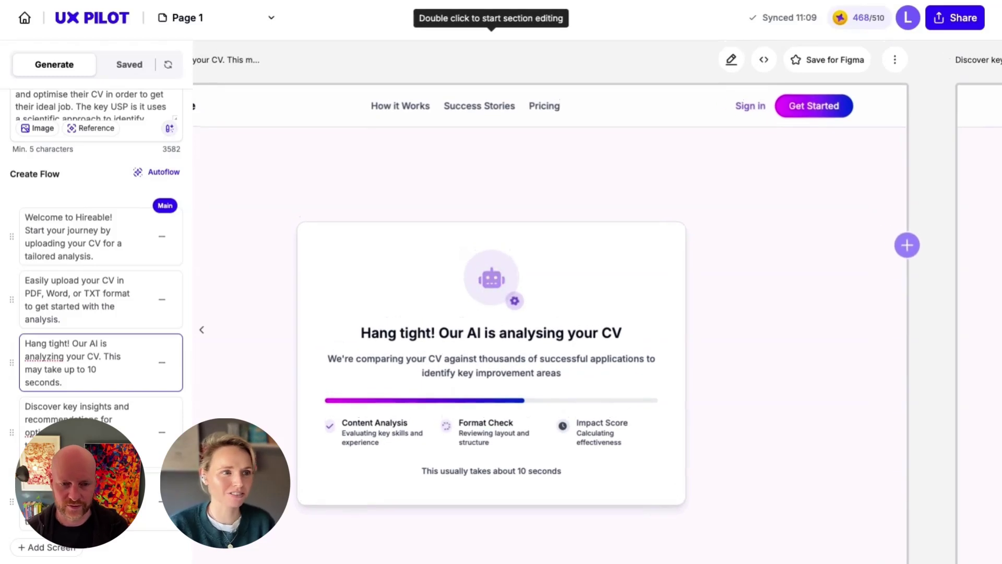
{"action": "scroll", "coordinate": [389, 413], "scroll_direction": "down", "scroll_amount": 1}
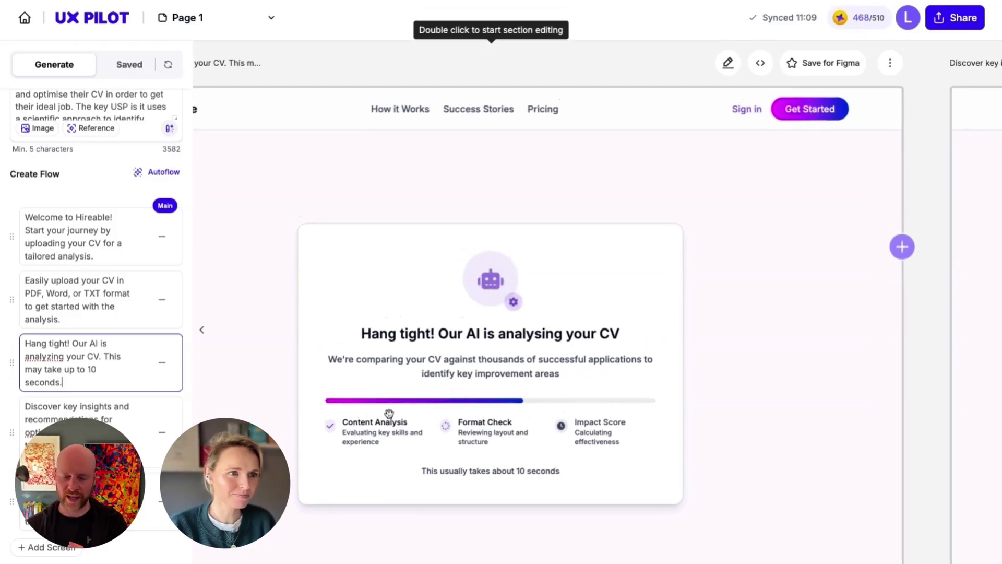
{"action": "scroll", "coordinate": [389, 413], "scroll_direction": "down", "scroll_amount": 3}
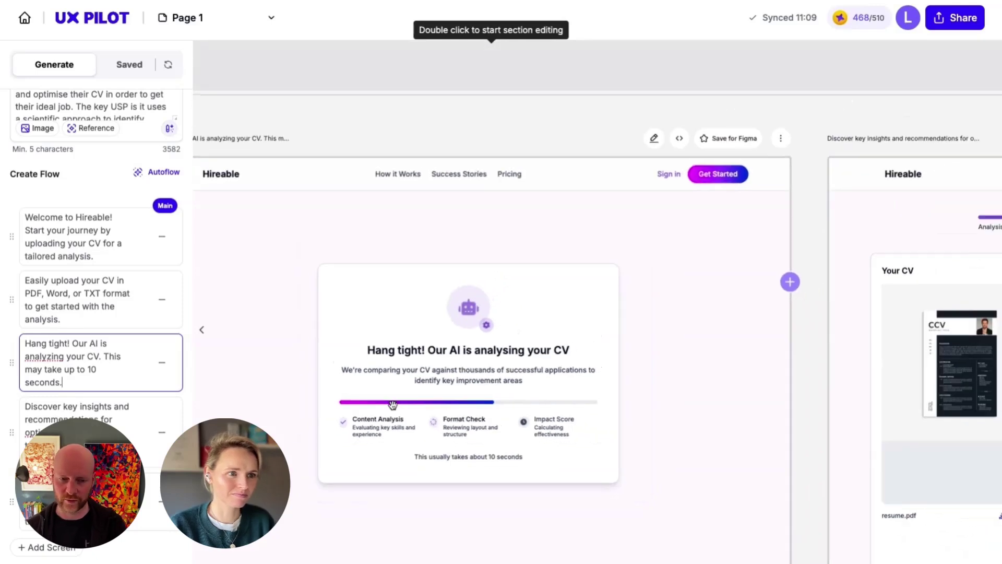
Compare the generated Analysing Your CV card, with its guide introduction and trust signals, against the Autoflow progress card
{"action": "scroll", "coordinate": [392, 405], "scroll_direction": "up", "scroll_amount": 5}
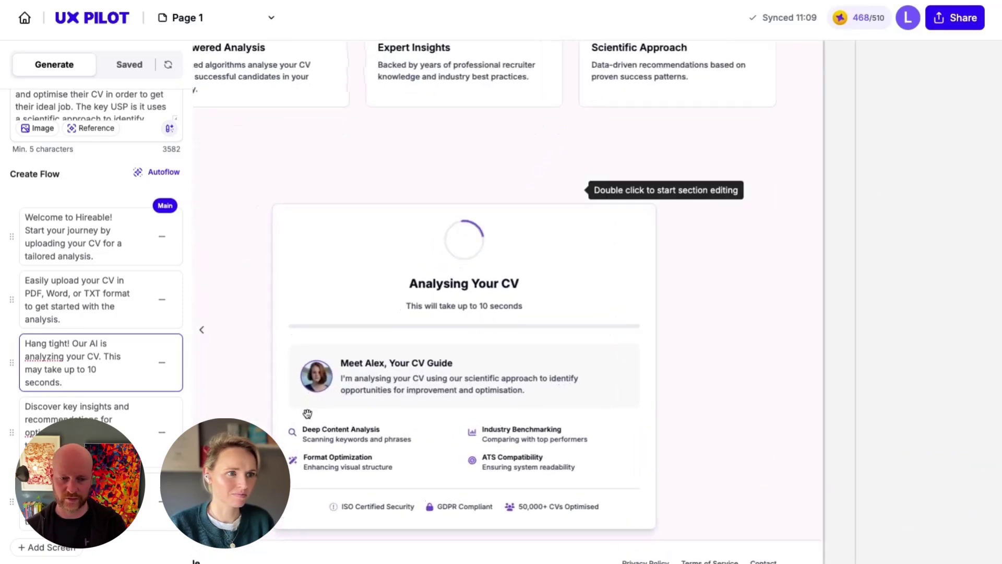
{"action": "scroll", "coordinate": [378, 414], "scroll_direction": "up", "scroll_amount": 3}
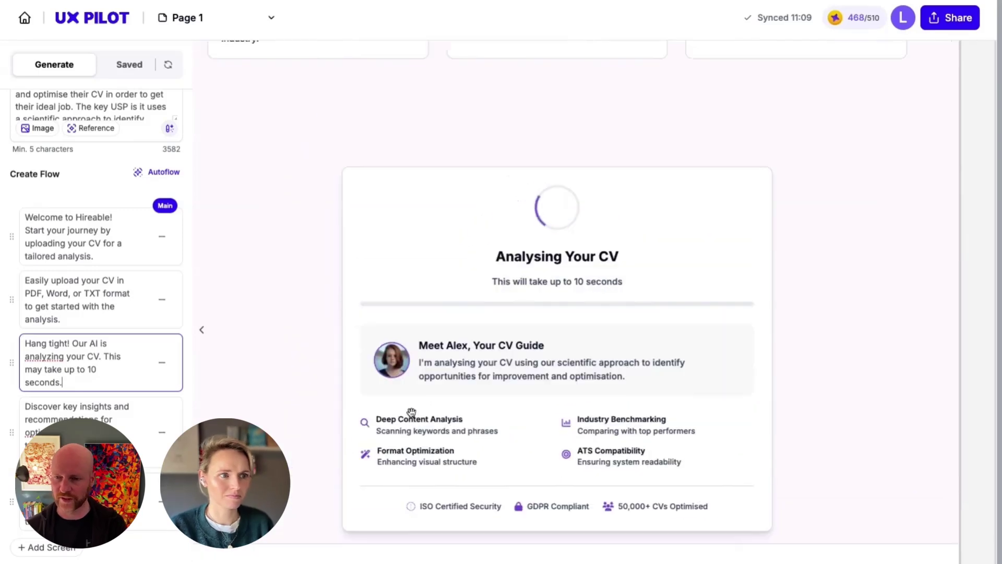
{"action": "scroll", "coordinate": [416, 414], "scroll_direction": "down", "scroll_amount": 3}
{"action": "scroll", "coordinate": [481, 312], "scroll_direction": "up", "scroll_amount": 1}
{"action": "scroll", "coordinate": [483, 314], "scroll_direction": "up", "scroll_amount": 2}
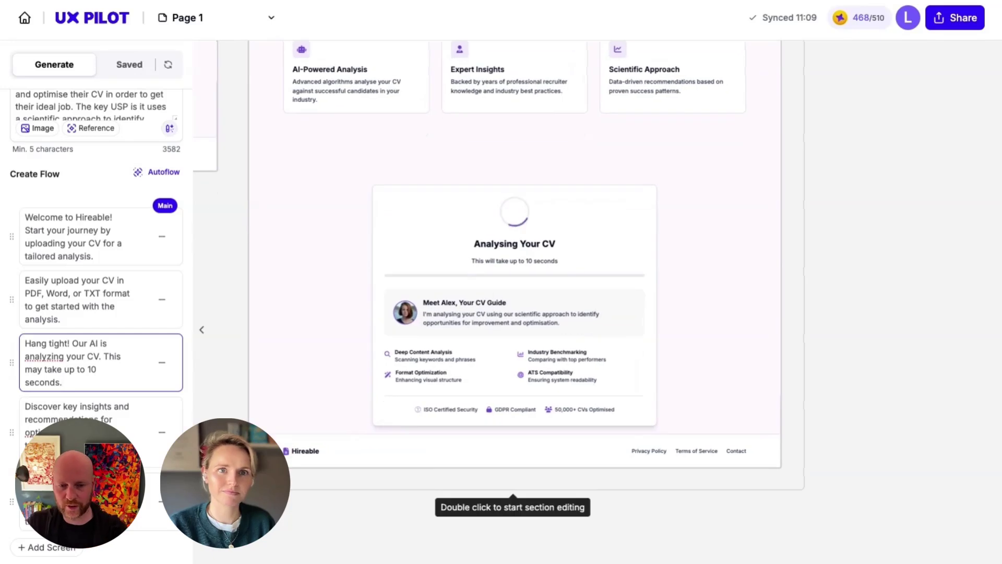
{"action": "scroll", "coordinate": [513, 490], "scroll_direction": "down", "scroll_amount": 3}
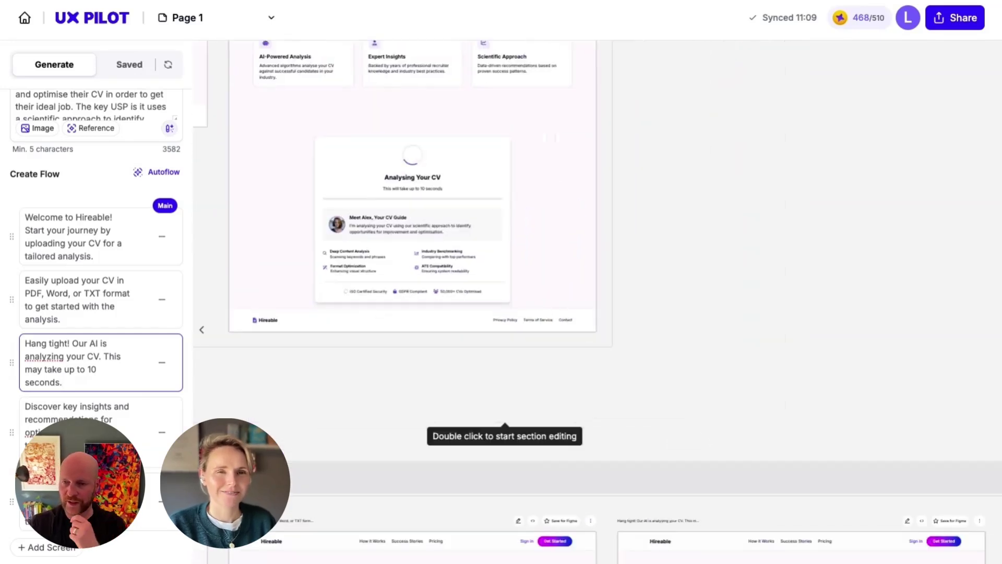
{"action": "scroll", "coordinate": [505, 420], "scroll_direction": "down", "scroll_amount": 5}
{"action": "scroll", "coordinate": [557, 399], "scroll_direction": "up", "scroll_amount": 5}
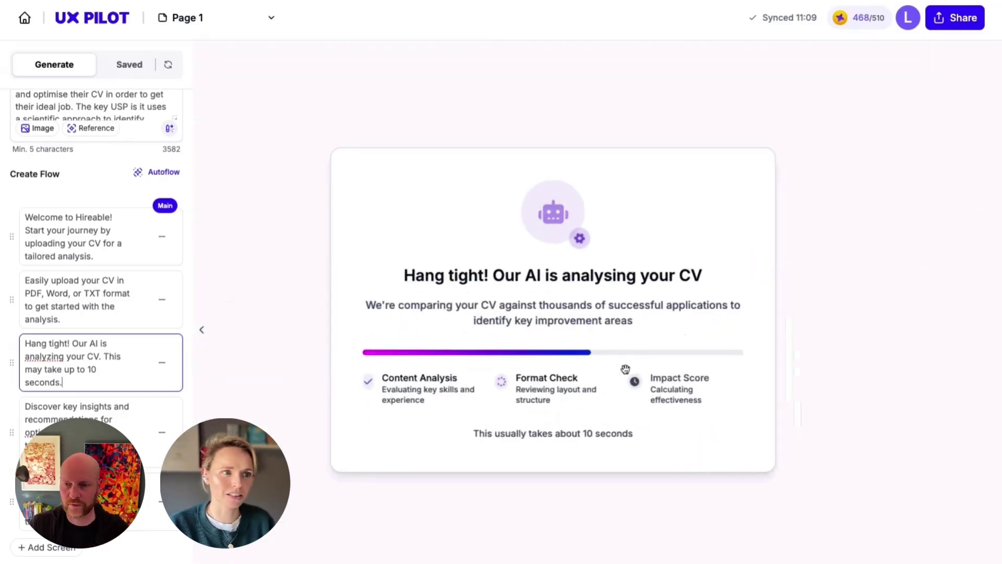
{"action": "scroll", "coordinate": [517, 366], "scroll_direction": "down", "scroll_amount": 3}
{"action": "scroll", "coordinate": [544, 350], "scroll_direction": "up", "scroll_amount": 5}
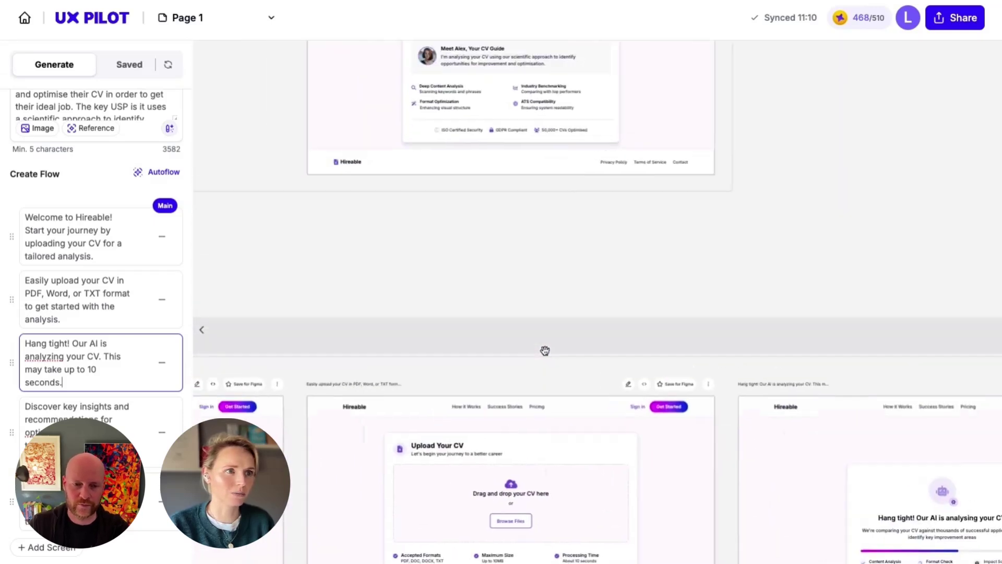
{"action": "scroll", "coordinate": [545, 350], "scroll_direction": "down", "scroll_amount": 5}
{"action": "scroll", "coordinate": [545, 350], "scroll_direction": "up", "scroll_amount": 5}
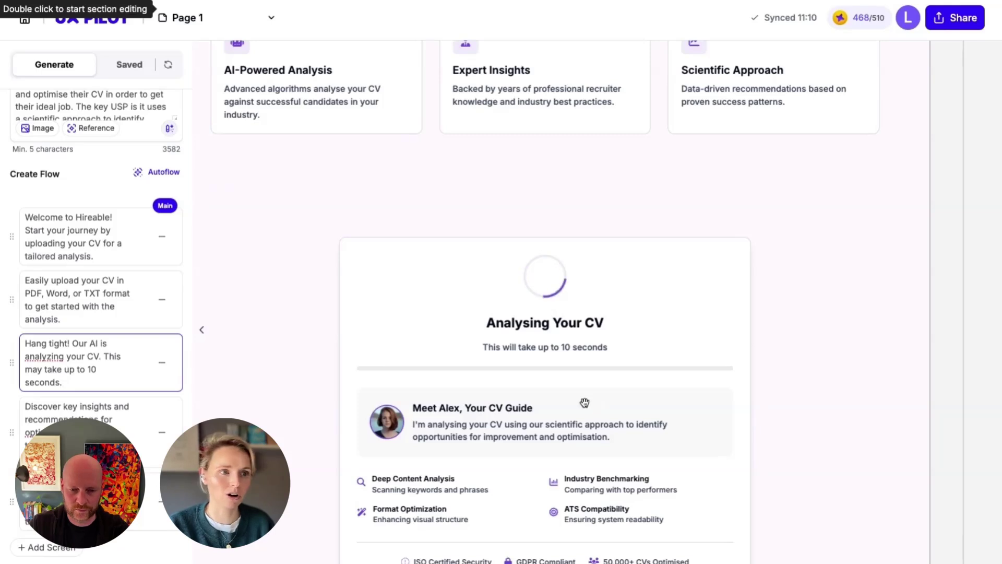
Inspect the Analysing Your CV card's guide message, analysis stages and trust signals up close
{"action": "scroll", "coordinate": [584, 443], "scroll_direction": "down", "scroll_amount": 4}
{"action": "scroll", "coordinate": [583, 444], "scroll_direction": "down", "scroll_amount": 1}
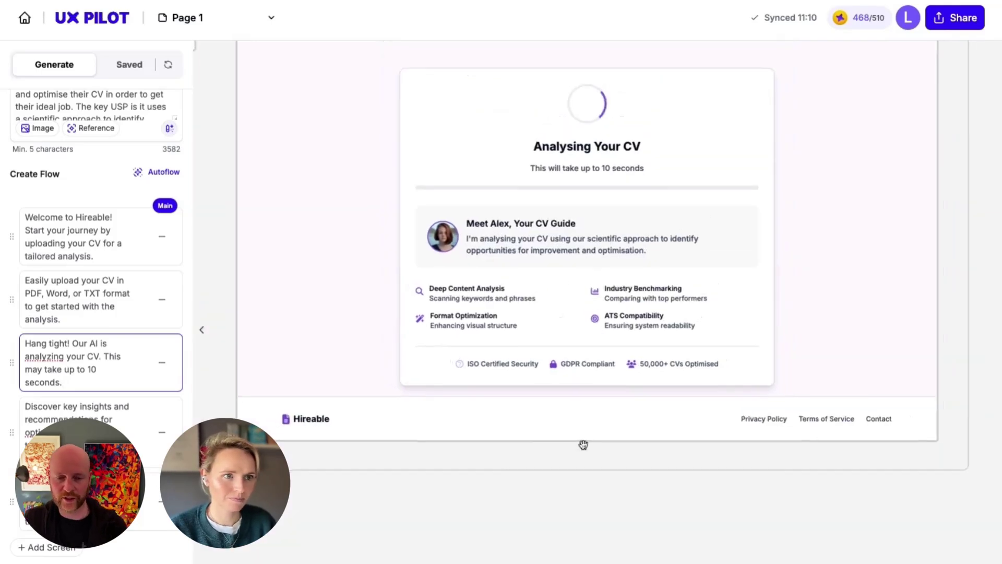
{"action": "scroll", "coordinate": [583, 444], "scroll_direction": "up", "scroll_amount": 3}
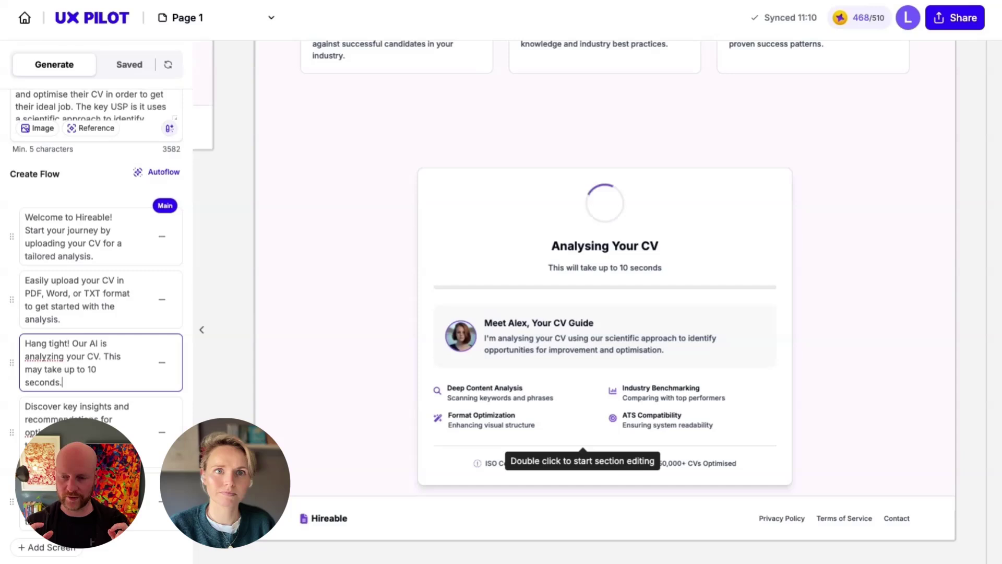
{"action": "scroll", "coordinate": [583, 444], "scroll_direction": "down", "scroll_amount": 2}
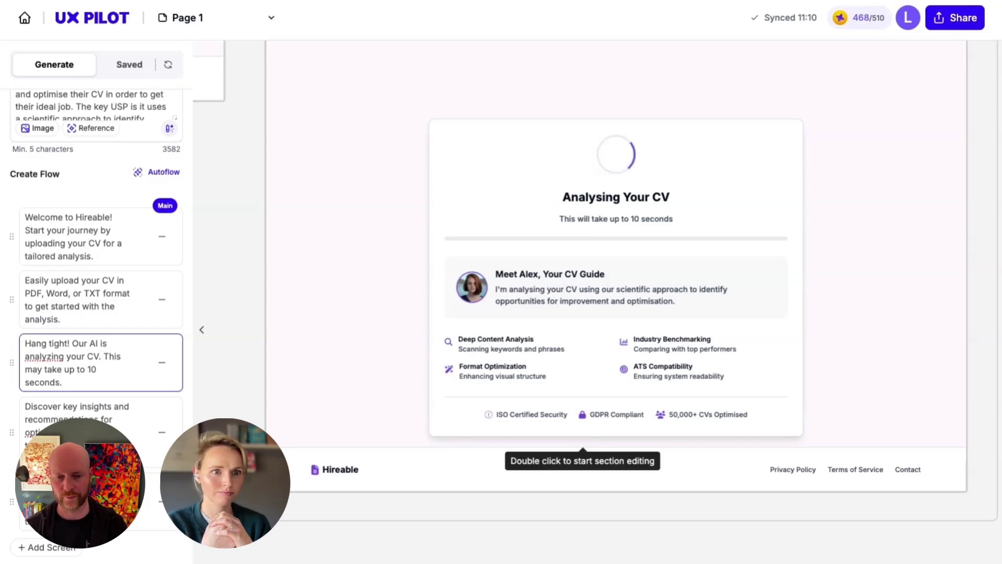
{"action": "scroll", "coordinate": [620, 426], "scroll_direction": "down", "scroll_amount": 3}
{"action": "scroll", "coordinate": [620, 425], "scroll_direction": "up", "scroll_amount": 1}
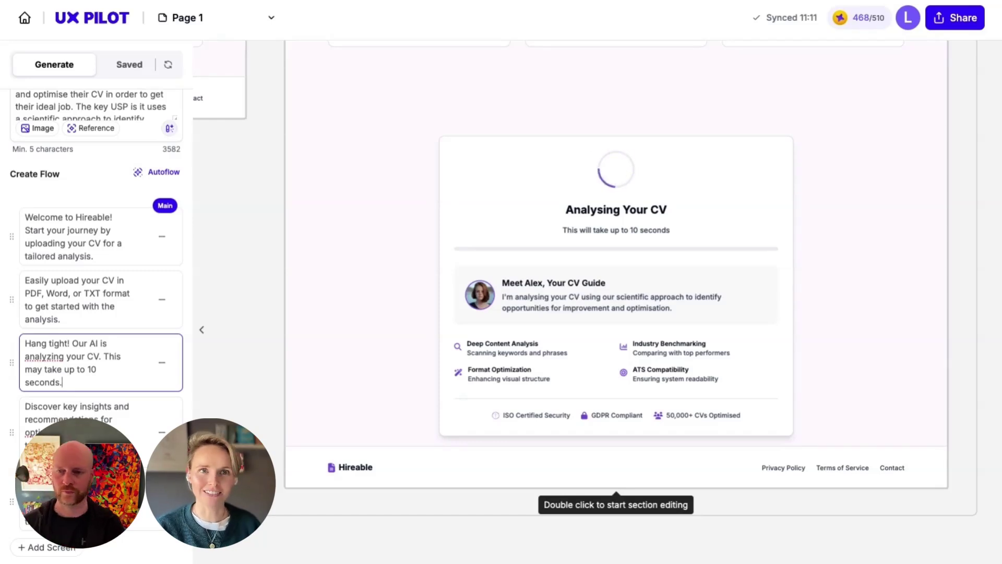
Review the generated screen's full layout beside the original landing page, checking where the Analysing Your CV card sits
{"action": "scroll", "coordinate": [664, 380], "scroll_direction": "down", "scroll_amount": 5, "text": "ctrl"}
{"action": "scroll", "coordinate": [665, 380], "scroll_direction": "up", "scroll_amount": 4}
{"action": "scroll", "coordinate": [665, 380], "scroll_direction": "down", "scroll_amount": 3}
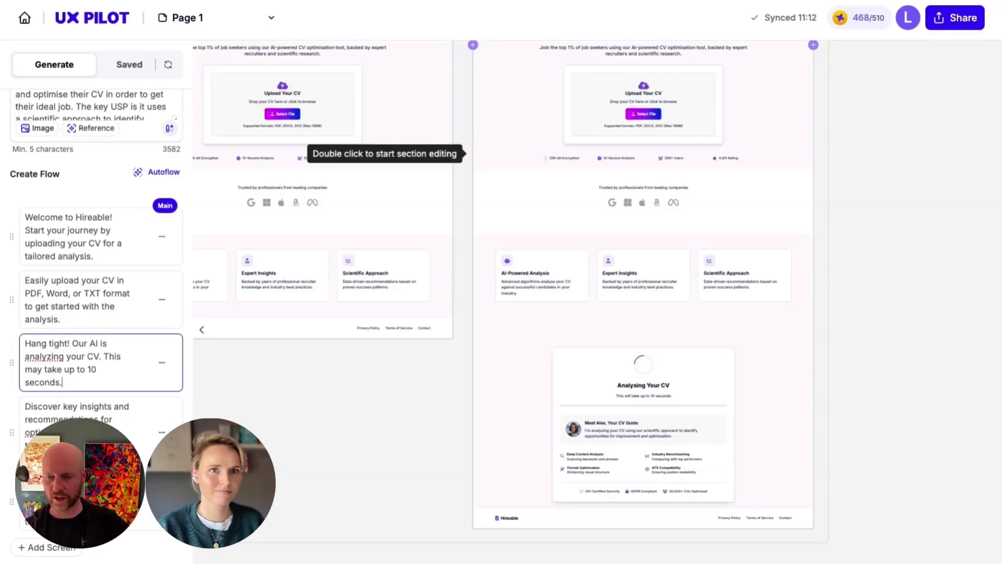
{"action": "scroll", "coordinate": [468, 153], "scroll_direction": "down", "scroll_amount": 2}
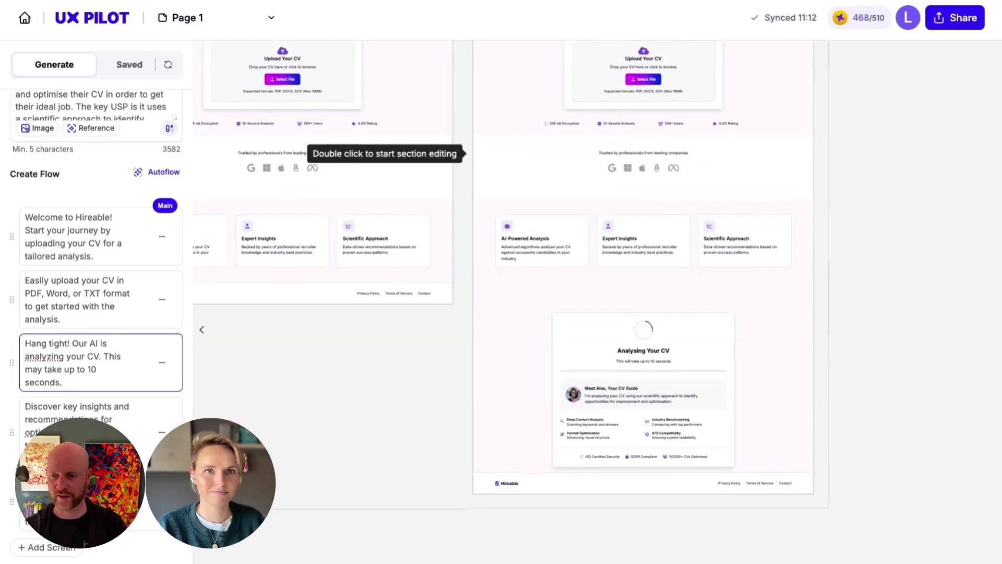
{"action": "scroll", "coordinate": [468, 153], "scroll_direction": "right", "scroll_amount": 3}
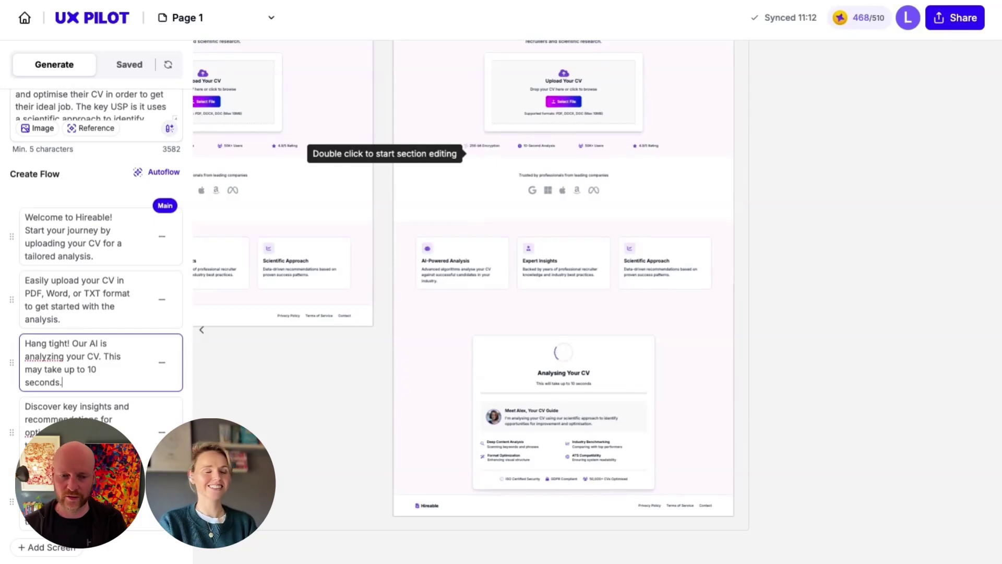
{"action": "scroll", "coordinate": [465, 154], "scroll_direction": "up", "scroll_amount": 2}
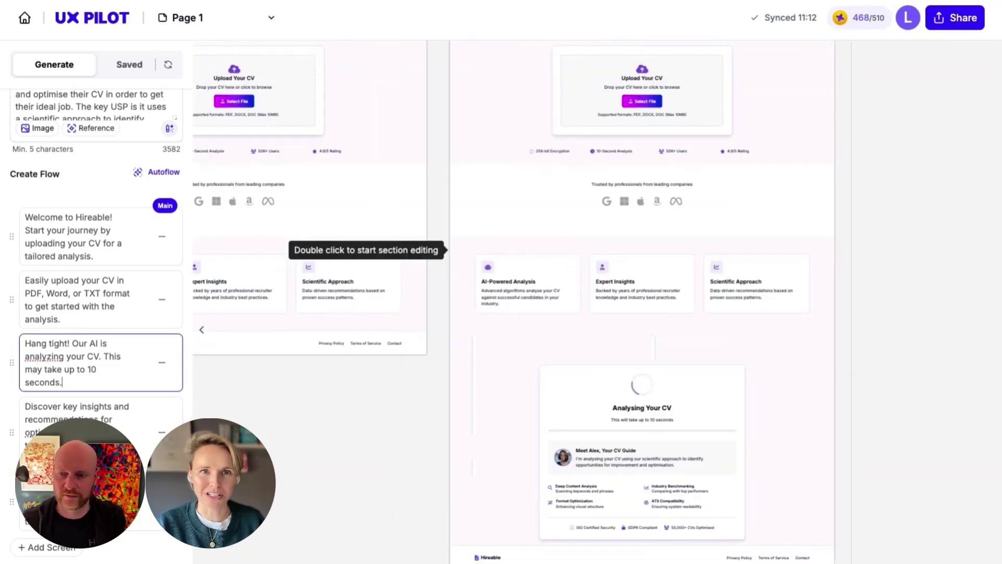
{"action": "scroll", "coordinate": [448, 250], "scroll_direction": "up", "scroll_amount": 3}
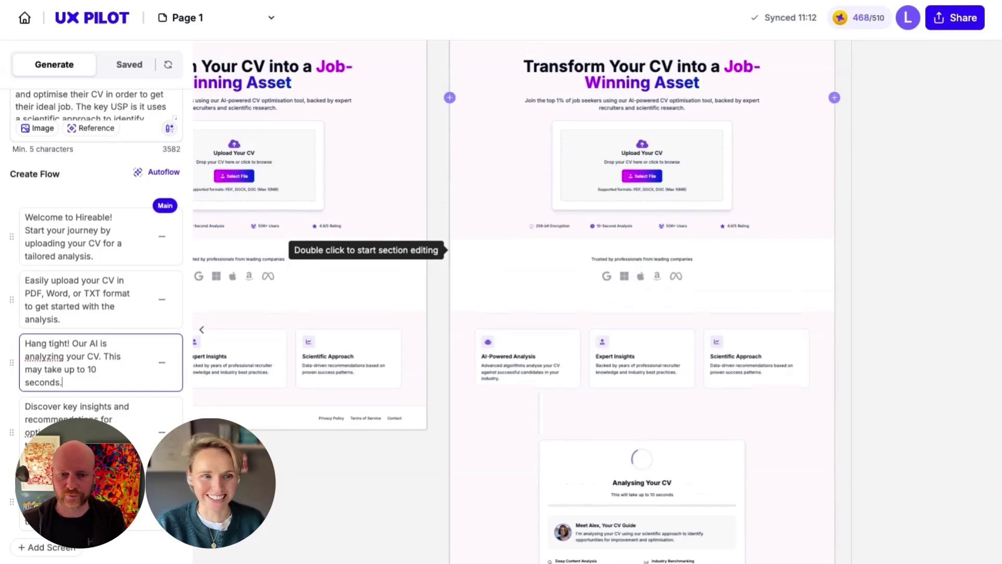
{"action": "scroll", "coordinate": [449, 250], "scroll_direction": "down", "scroll_amount": 2}
{"action": "scroll", "coordinate": [450, 250], "scroll_direction": "down", "scroll_amount": 3}
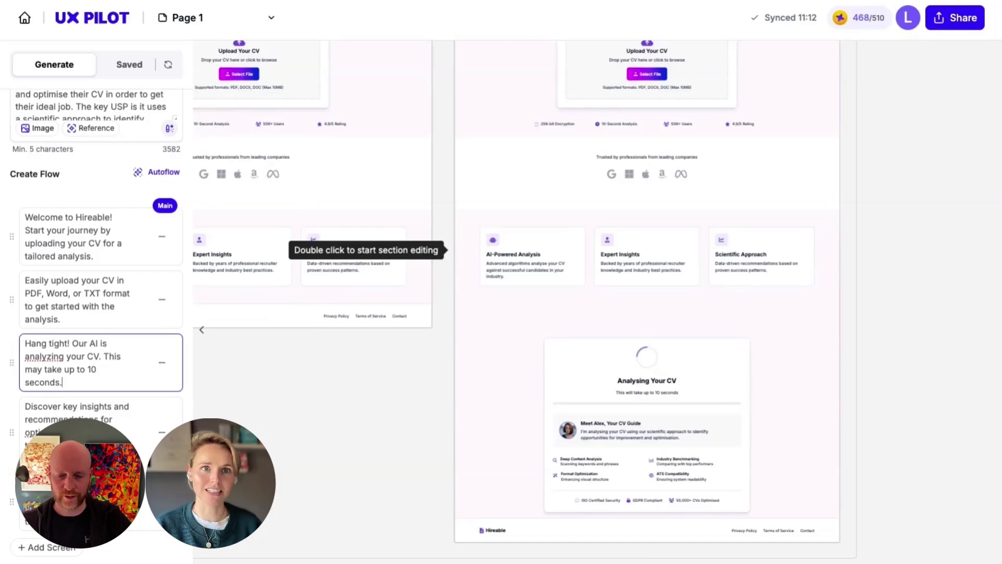
Add a new screen after the Analysing Your CV screen, describing successful analysis, guide-assisted optimisation and positively framed recommendations tied to a job-winning CV
{"action": "scroll", "coordinate": [448, 250], "scroll_direction": "up", "scroll_amount": 3}
{"action": "scroll", "coordinate": [448, 250], "scroll_direction": "right", "scroll_amount": 3}
{"action": "scroll", "coordinate": [449, 250], "scroll_direction": "left", "scroll_amount": 1}
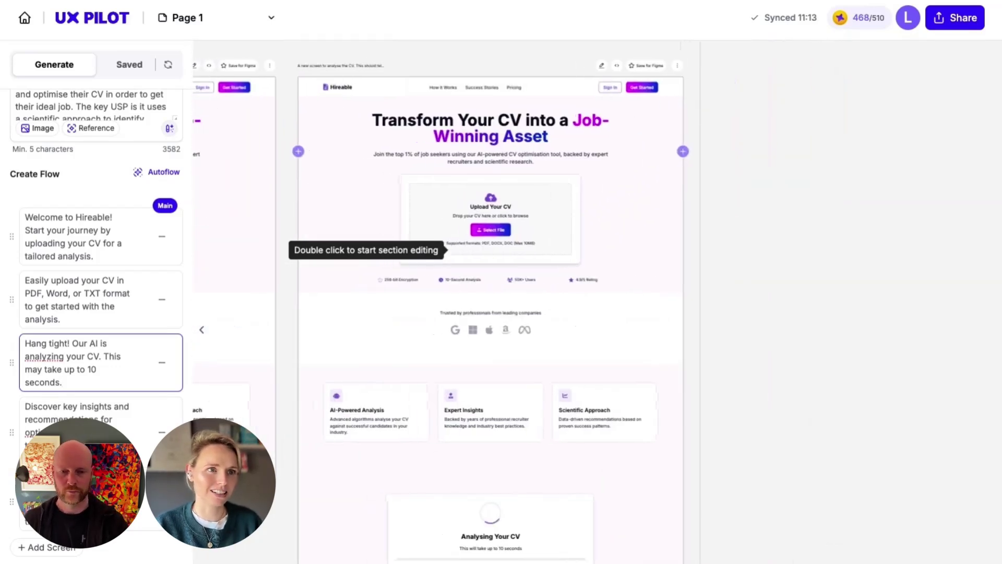
{"action": "scroll", "coordinate": [682, 393], "scroll_direction": "down", "scroll_amount": 3}
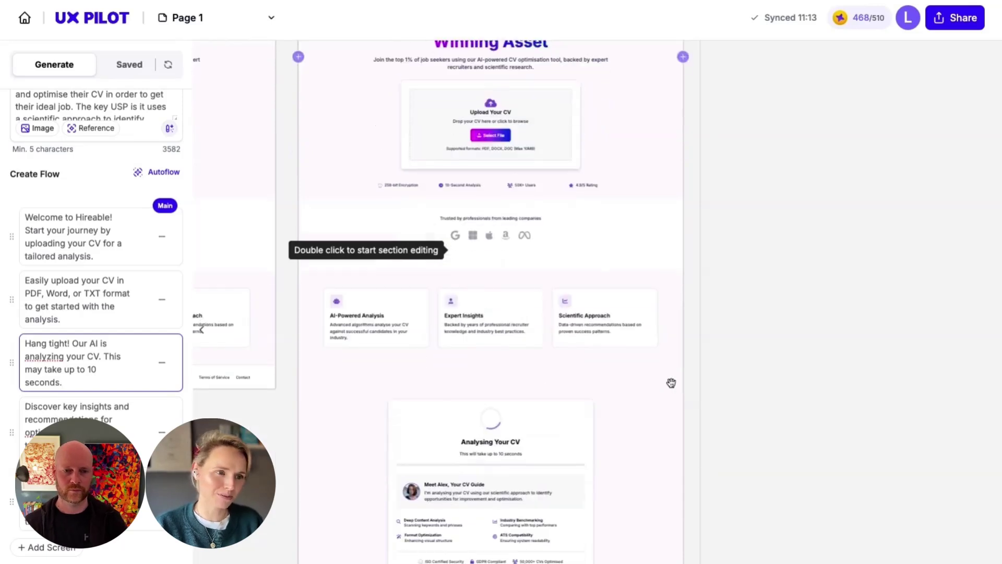
{"action": "scroll", "coordinate": [679, 282], "scroll_direction": "up", "scroll_amount": 2}
{"action": "left_click", "coordinate": [681, 92]}
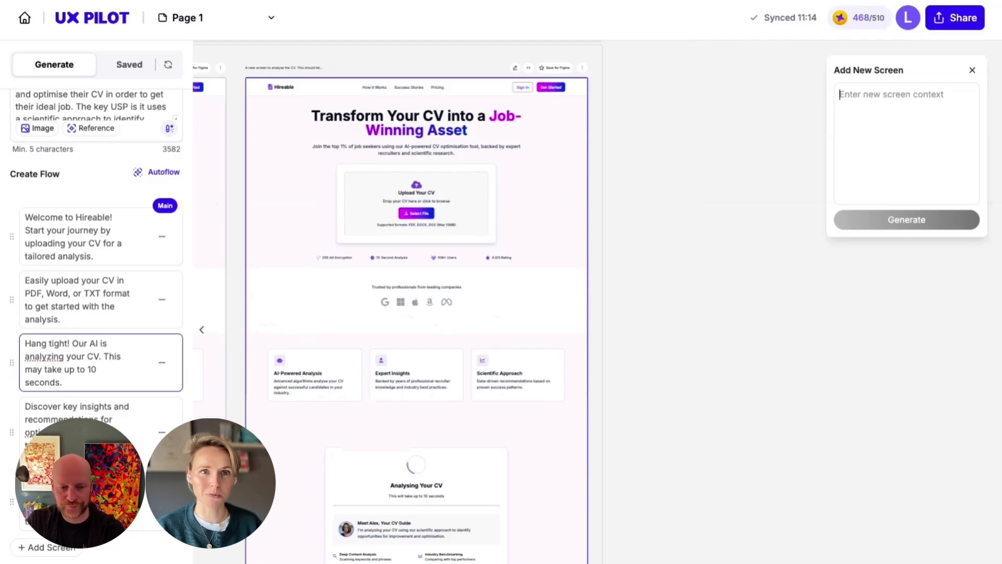
{"action": "type", "text": "T"}
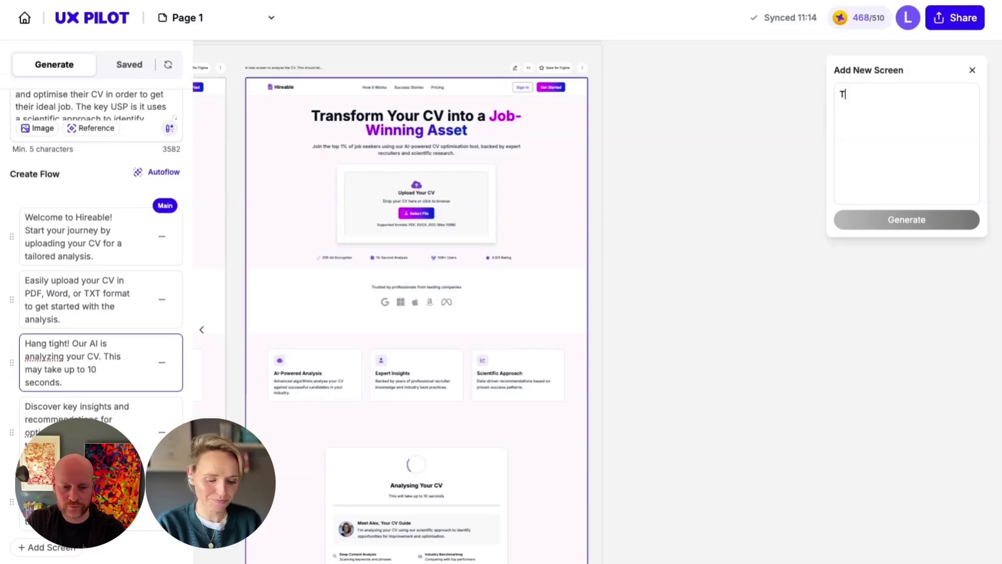
{"action": "type", "text": "he CV has been parses success"}
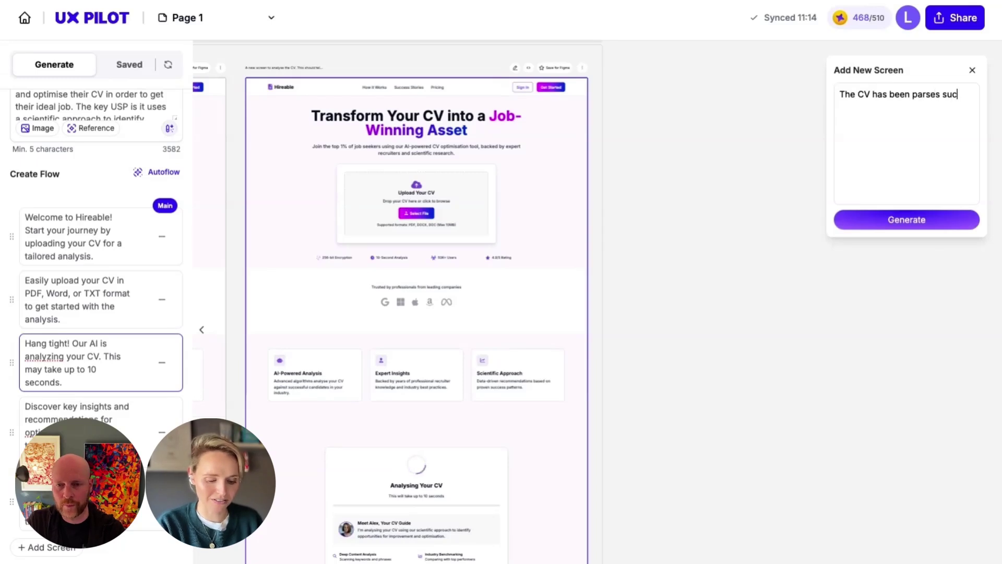
{"action": "type", "text": "fuly"}
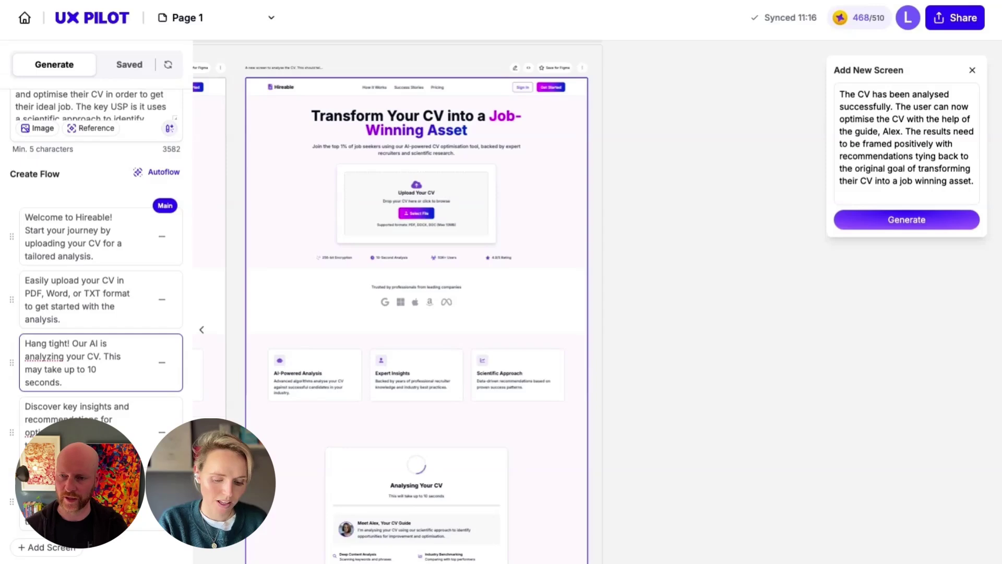
Add the user goal of efficient CV optimisation and the business goal of prompting sign-up at export to the context, and generate the screen
{"action": "type", "text": "he goal is"}
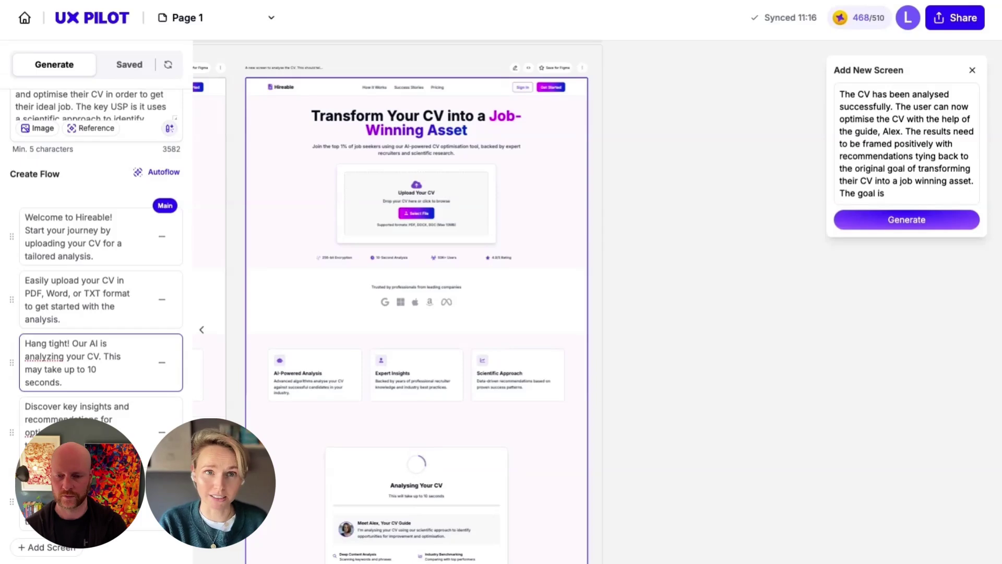
{"action": "type", "text": " to optimise their CV"}
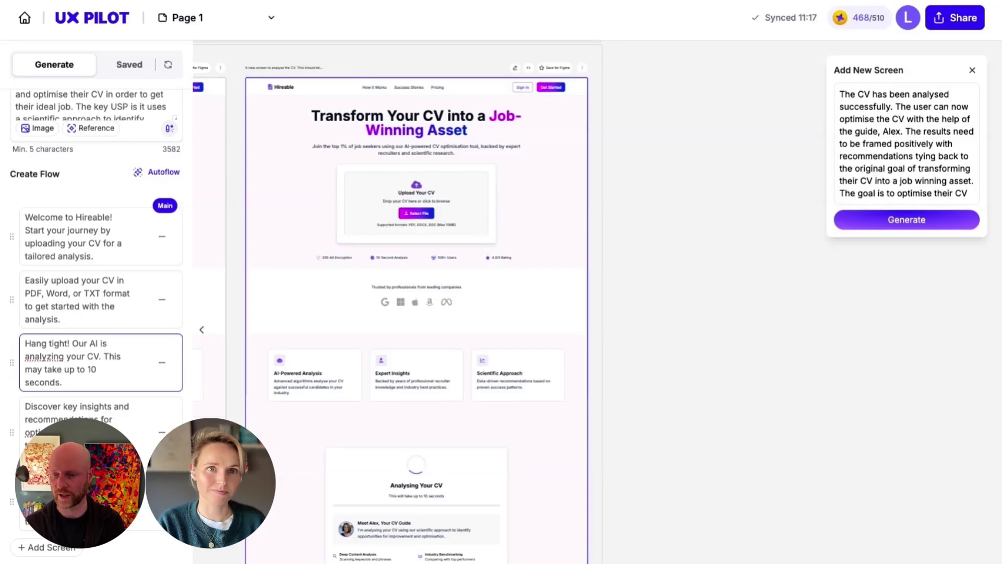
{"action": "key", "text": "ctrl+v"}
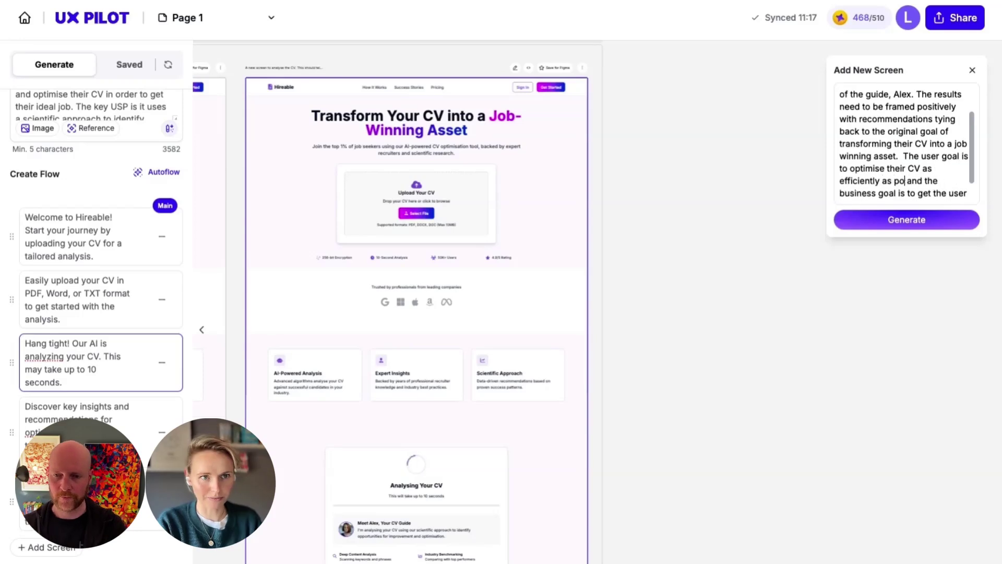
{"action": "scroll", "coordinate": [927, 199], "scroll_direction": "down", "scroll_amount": 1}
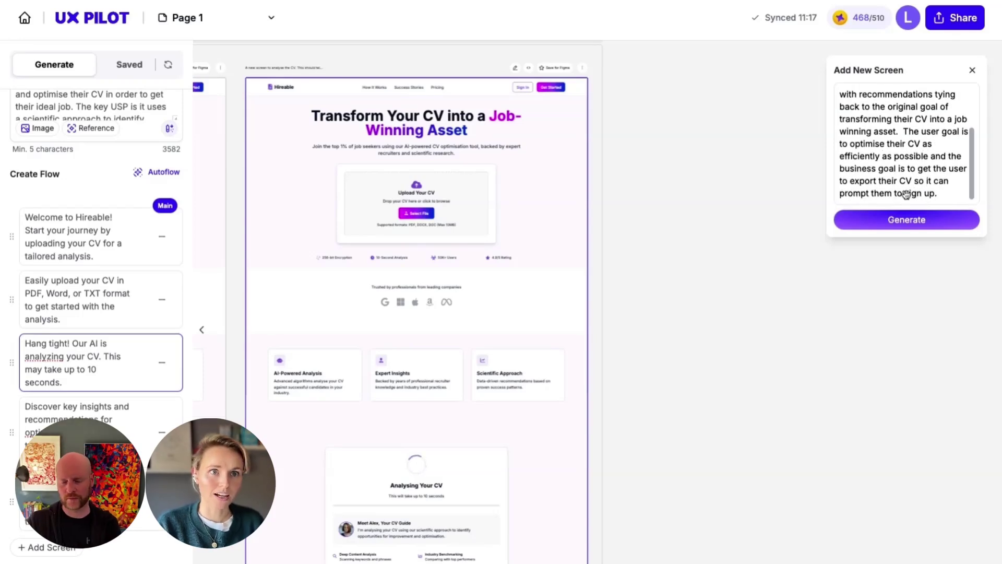
{"action": "scroll", "coordinate": [954, 192], "scroll_direction": "up", "scroll_amount": 3}
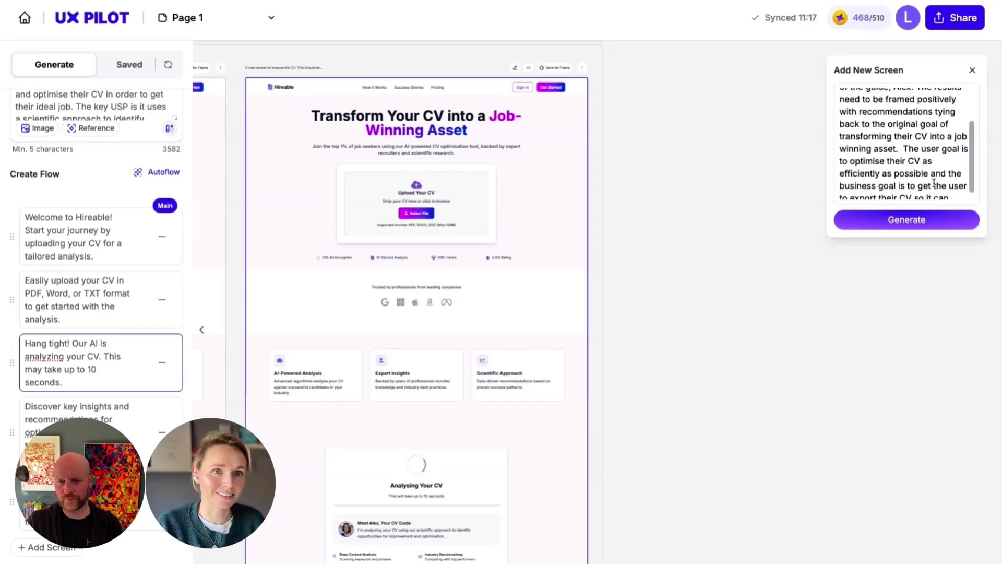
{"action": "scroll", "coordinate": [934, 182], "scroll_direction": "down", "scroll_amount": 3}
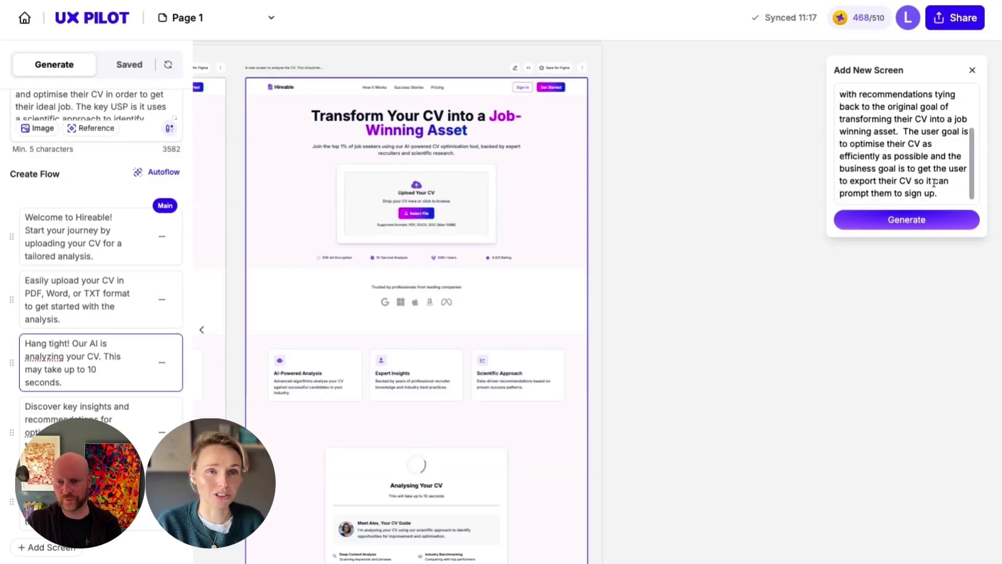
{"action": "left_click", "coordinate": [914, 225]}
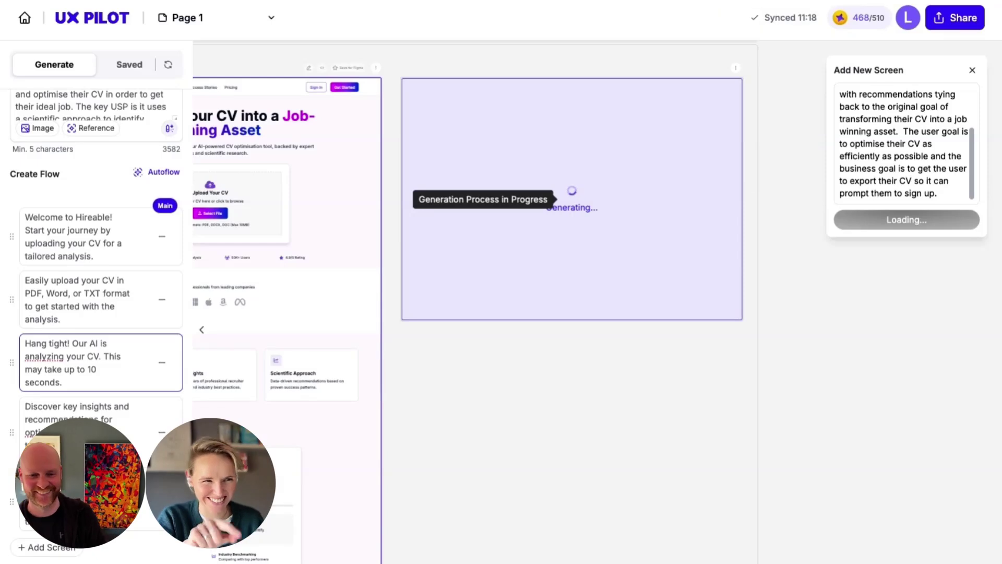
Try to edit only the hero section of the Analysing Your CV screen
{"action": "scroll", "coordinate": [510, 241], "scroll_direction": "up", "scroll_amount": 3}
{"action": "scroll", "coordinate": [510, 241], "scroll_direction": "left", "scroll_amount": 8}
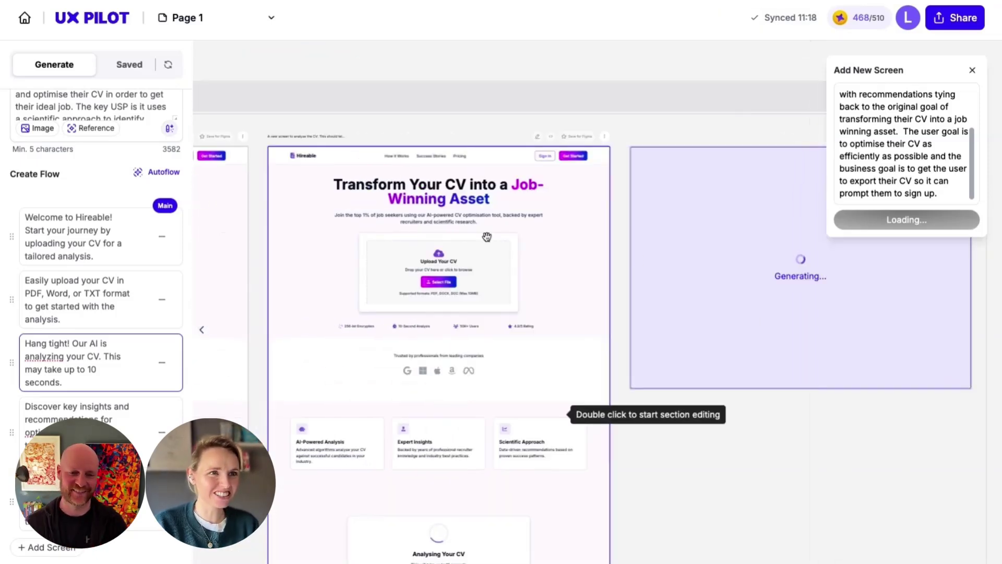
{"action": "scroll", "coordinate": [643, 256], "scroll_direction": "up", "scroll_amount": 2}
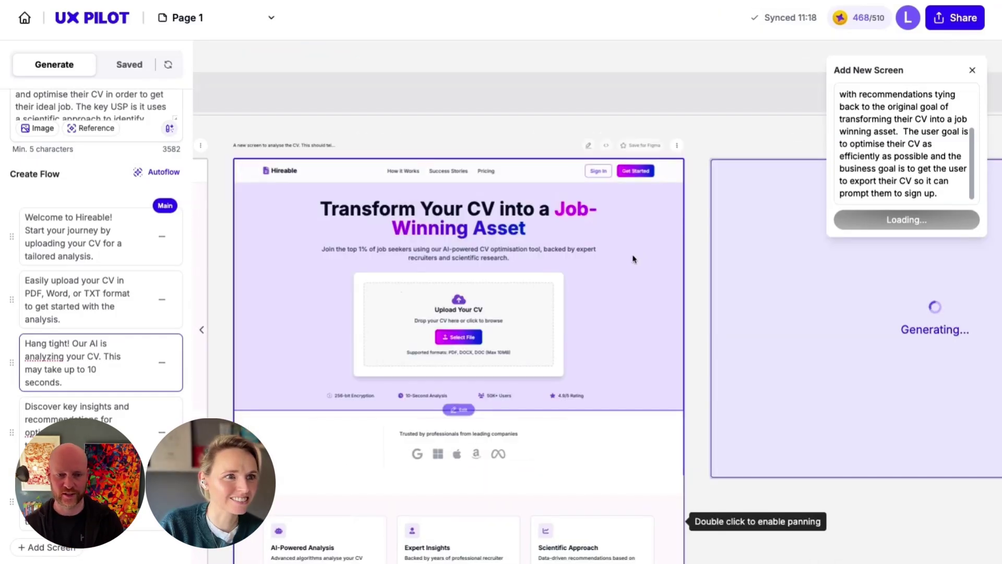
{"action": "left_click", "coordinate": [459, 409]}
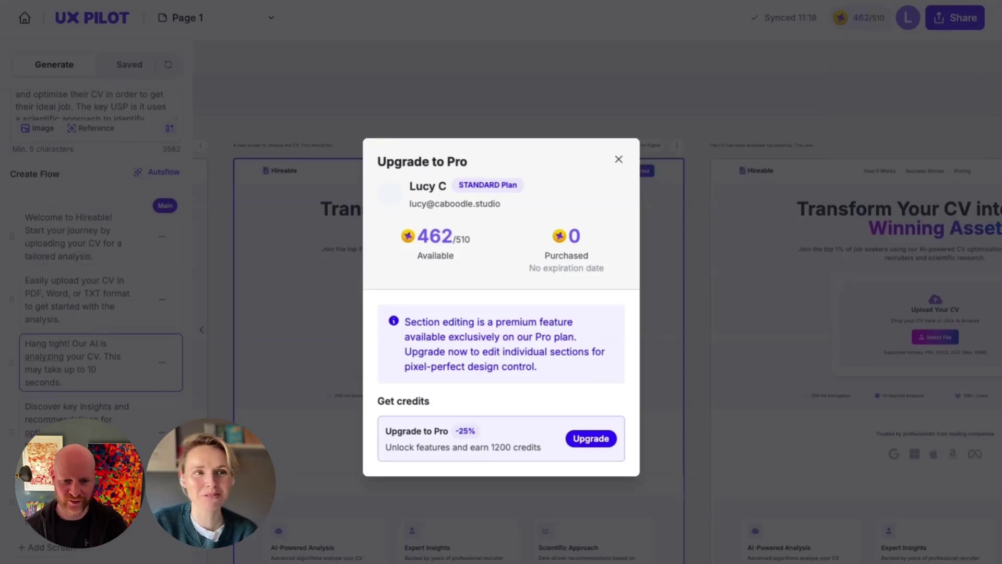
{"action": "key", "text": "Escape"}
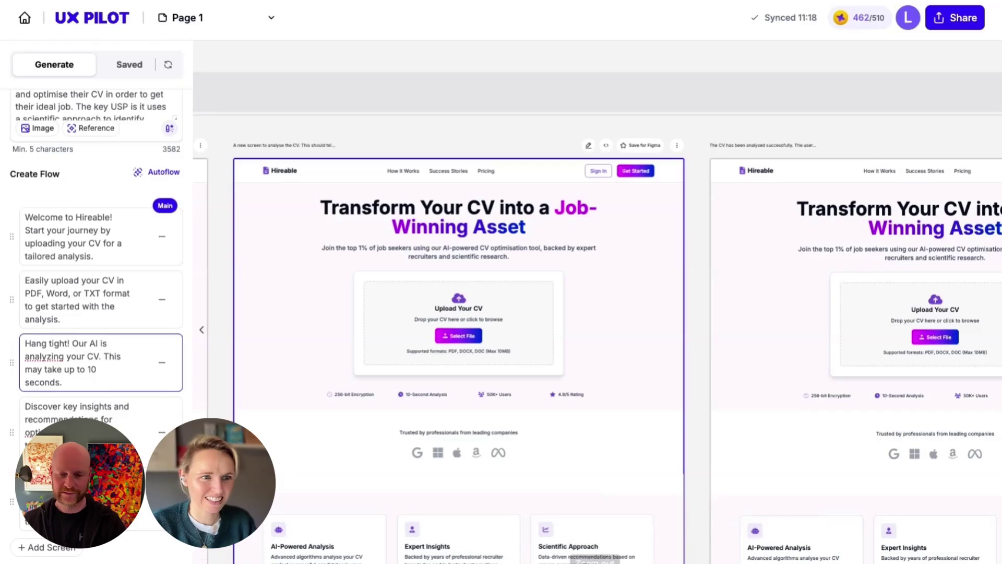
Inspect the newly generated screen's Analysis Complete card below the Analysing Your CV card
{"action": "scroll", "coordinate": [681, 521], "scroll_direction": "down", "scroll_amount": 5}
{"action": "scroll", "coordinate": [477, 459], "scroll_direction": "down", "scroll_amount": 6}
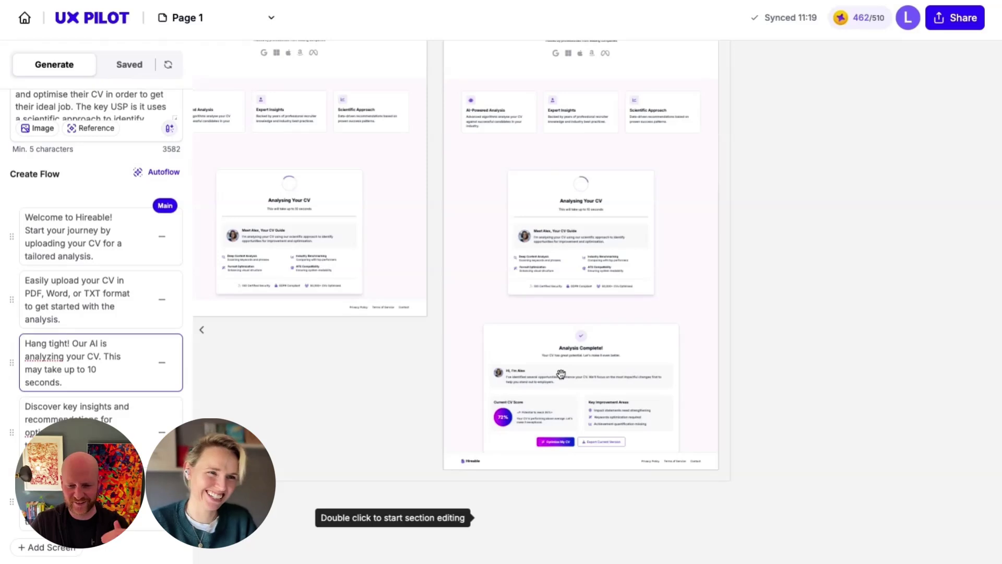
{"action": "scroll", "coordinate": [572, 379], "scroll_direction": "up", "scroll_amount": 5}
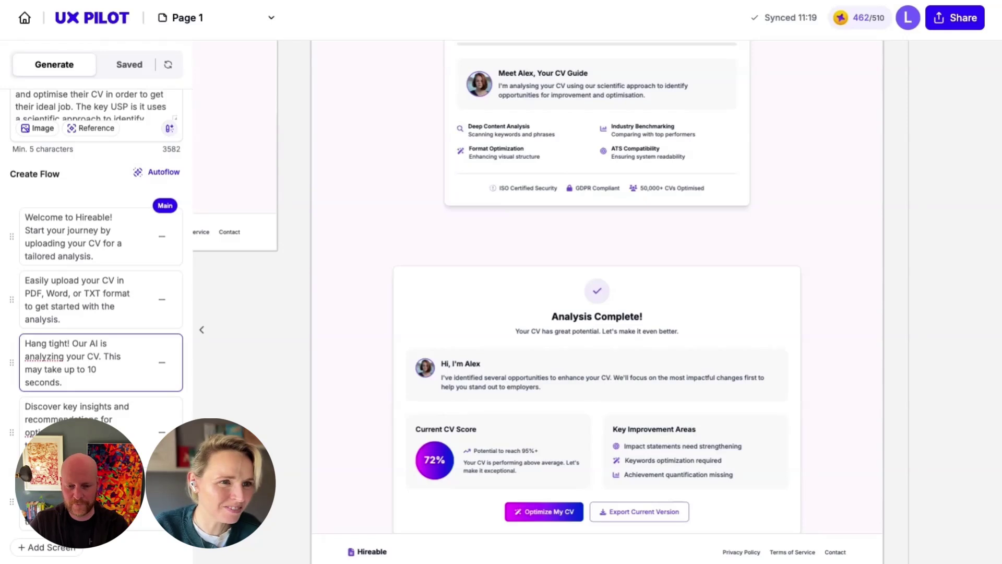
Compare the three-screen landing page group with the five-screen Autoflow group across the whole canvas
{"action": "scroll", "coordinate": [590, 373], "scroll_direction": "down", "scroll_amount": 10}
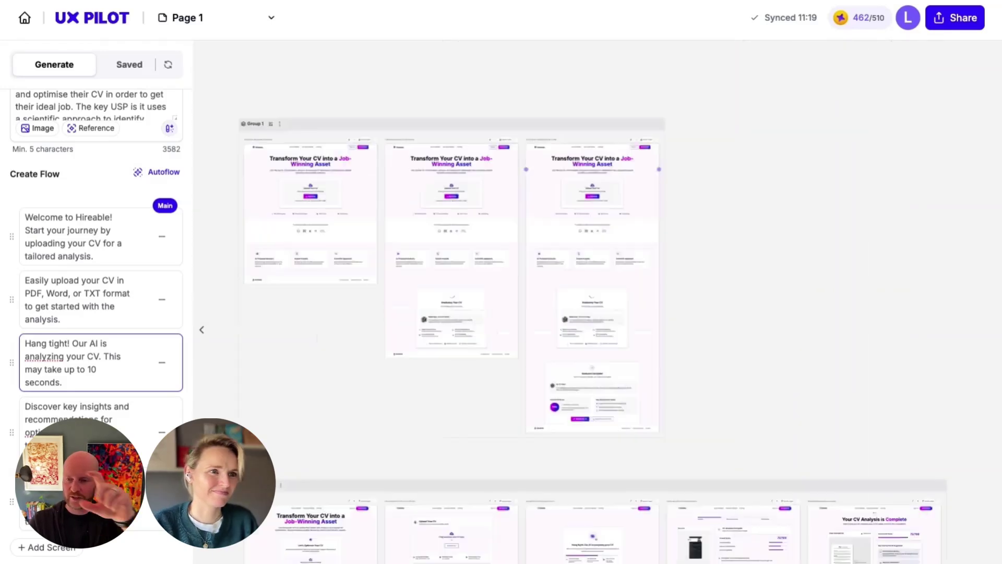
{"action": "scroll", "coordinate": [586, 389], "scroll_direction": "up", "scroll_amount": 5}
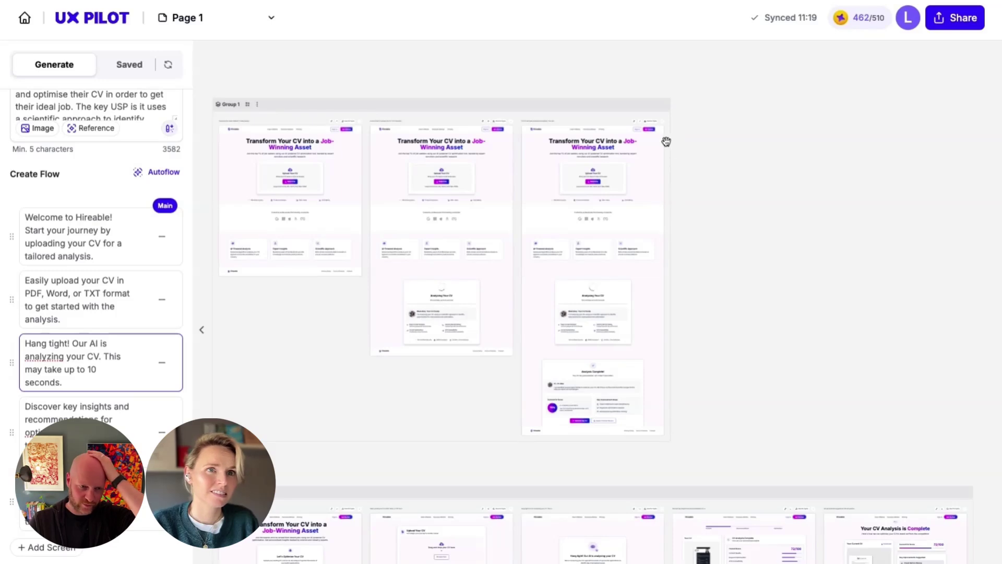
{"action": "scroll", "coordinate": [672, 129], "scroll_direction": "up", "scroll_amount": 5}
{"action": "scroll", "coordinate": [613, 283], "scroll_direction": "down", "scroll_amount": 10}
{"action": "scroll", "coordinate": [548, 428], "scroll_direction": "up", "scroll_amount": 5}
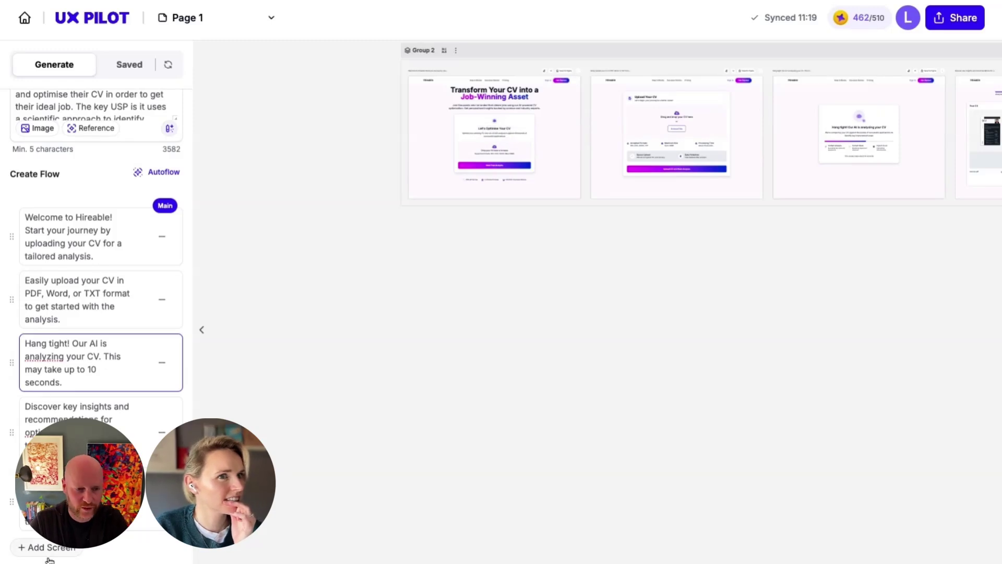
{"action": "scroll", "coordinate": [133, 262], "scroll_direction": "up", "scroll_amount": 1}
{"action": "scroll", "coordinate": [130, 264], "scroll_direction": "up", "scroll_amount": 5}
{"action": "scroll", "coordinate": [568, 162], "scroll_direction": "up", "scroll_amount": 8}
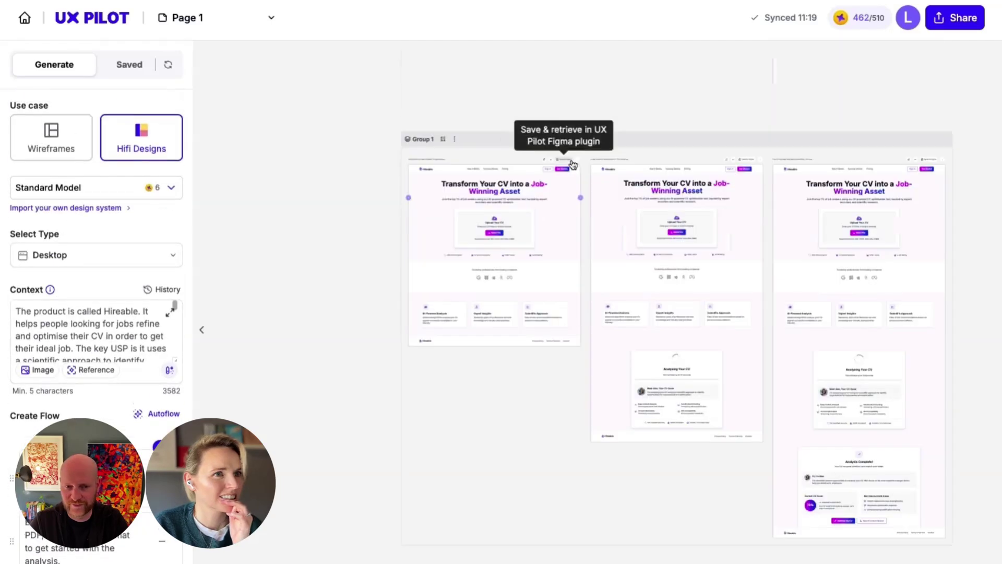
{"action": "scroll", "coordinate": [454, 139], "scroll_direction": "up", "scroll_amount": 3}
{"action": "scroll", "coordinate": [458, 146], "scroll_direction": "down", "scroll_amount": 5}
{"action": "scroll", "coordinate": [45, 552], "scroll_direction": "down", "scroll_amount": 5}
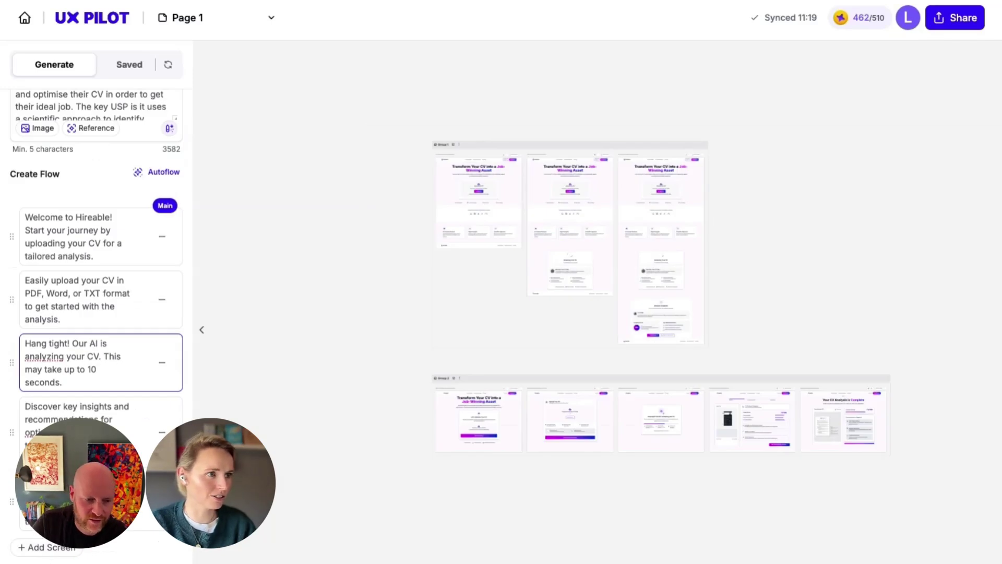
{"action": "scroll", "coordinate": [76, 318], "scroll_direction": "up", "scroll_amount": 5}
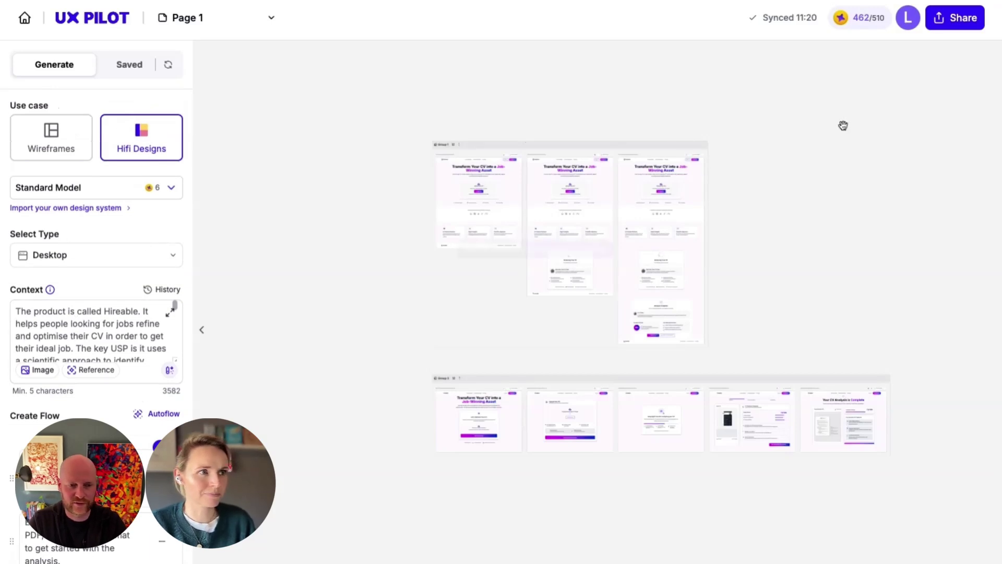
Examine the Analysis Complete card's guide message, CV score, key improvement areas and optimise and export actions up close
{"action": "scroll", "coordinate": [680, 147], "scroll_direction": "up", "scroll_amount": 3}
{"action": "scroll", "coordinate": [407, 147], "scroll_direction": "up", "scroll_amount": 3}
{"action": "scroll", "coordinate": [590, 234], "scroll_direction": "down", "scroll_amount": 5}
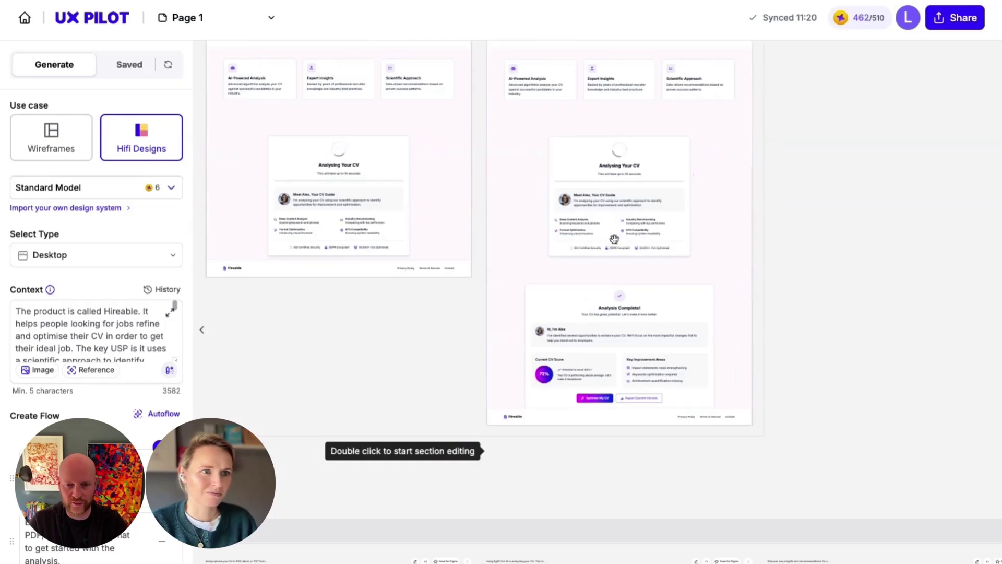
{"action": "scroll", "coordinate": [630, 233], "scroll_direction": "down", "scroll_amount": 3}
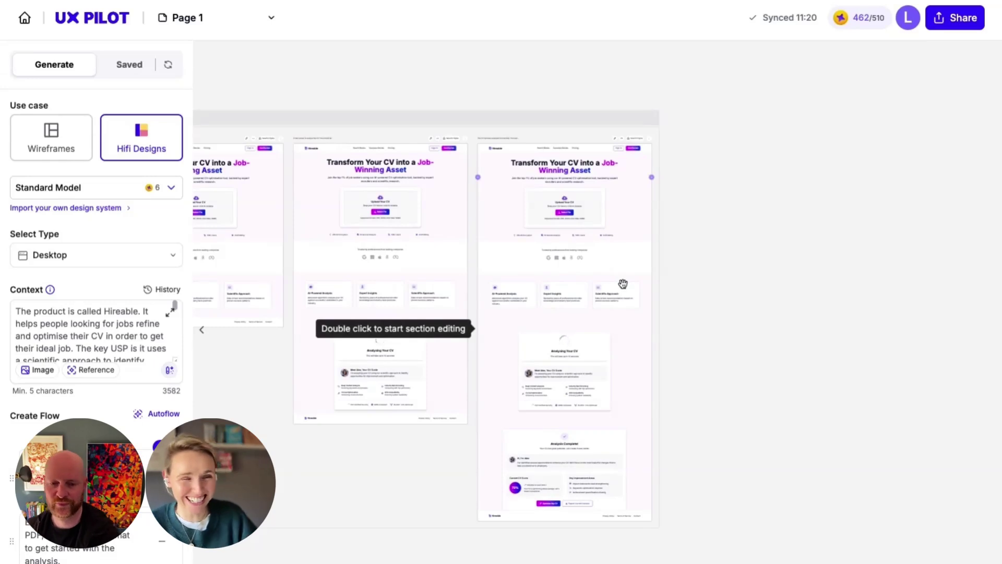
{"action": "scroll", "coordinate": [623, 283], "scroll_direction": "up", "scroll_amount": 2}
{"action": "scroll", "coordinate": [610, 283], "scroll_direction": "down", "scroll_amount": 5}
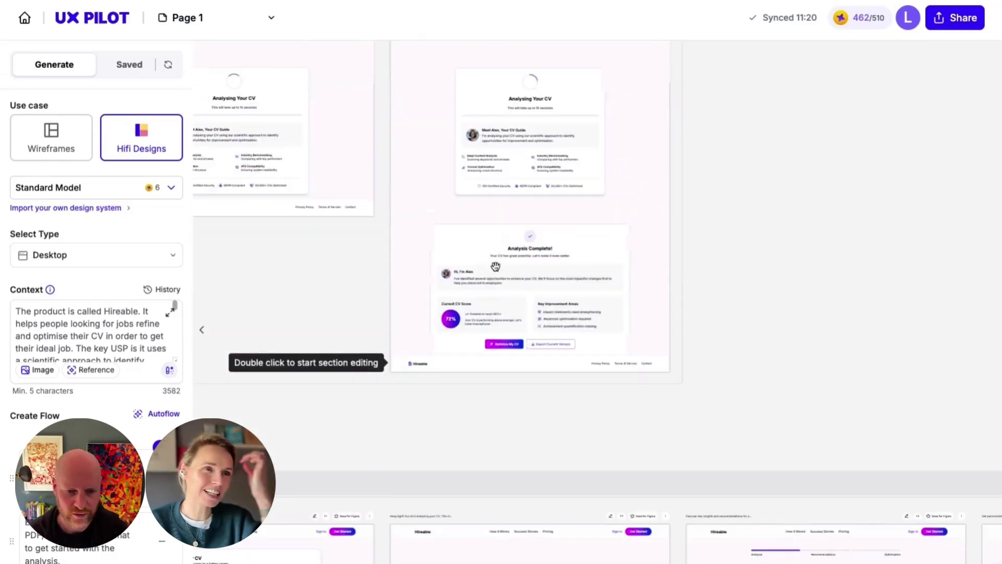
{"action": "scroll", "coordinate": [468, 276], "scroll_direction": "up", "scroll_amount": 5}
{"action": "scroll", "coordinate": [468, 277], "scroll_direction": "down", "scroll_amount": 5}
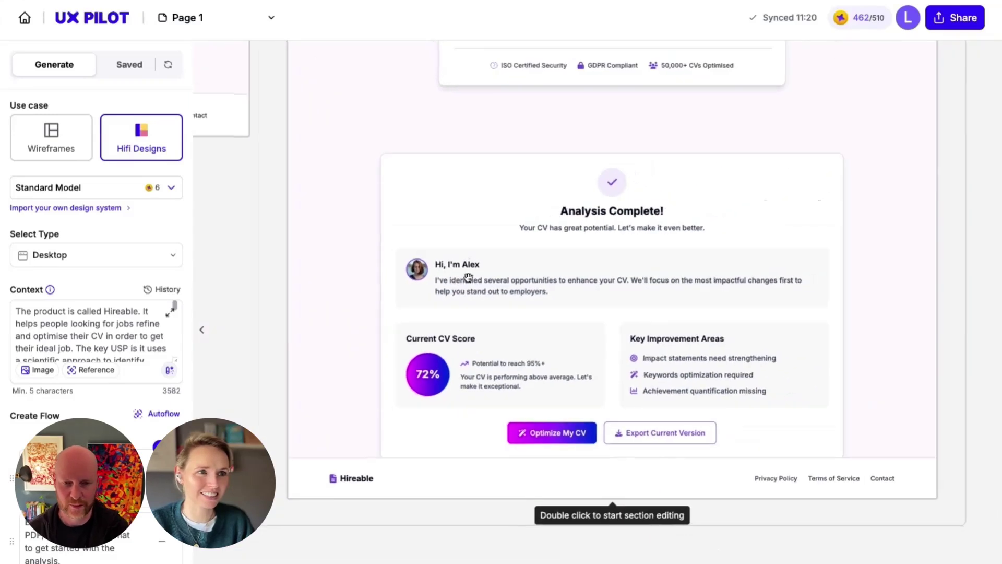
{"action": "scroll", "coordinate": [468, 277], "scroll_direction": "up", "scroll_amount": 2}
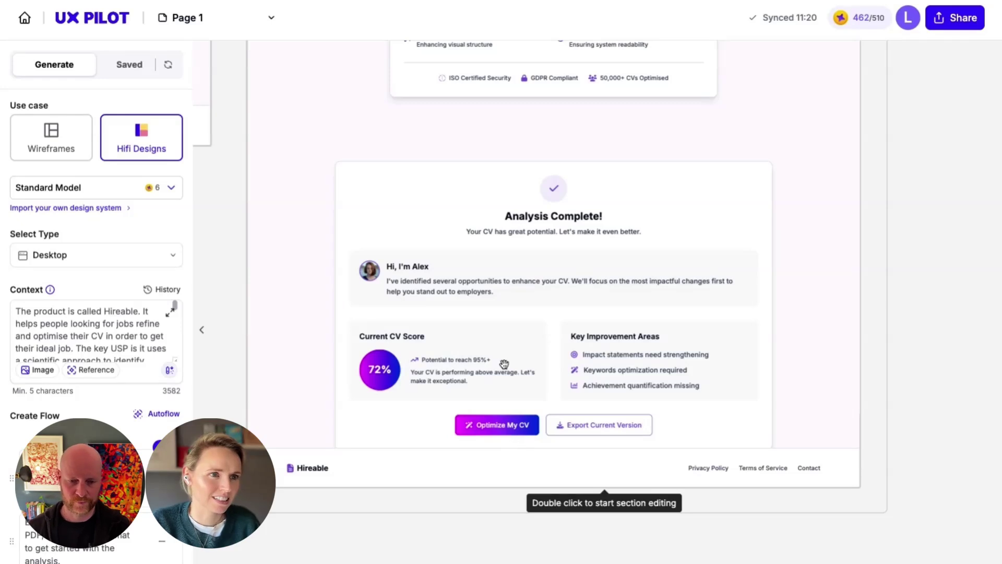
Compare the Analysis Complete card's score and improvement areas with the Autoflow version's CV Analysis Complete screen
{"action": "scroll", "coordinate": [504, 364], "scroll_direction": "down", "scroll_amount": 5}
{"action": "scroll", "coordinate": [508, 364], "scroll_direction": "up", "scroll_amount": 5}
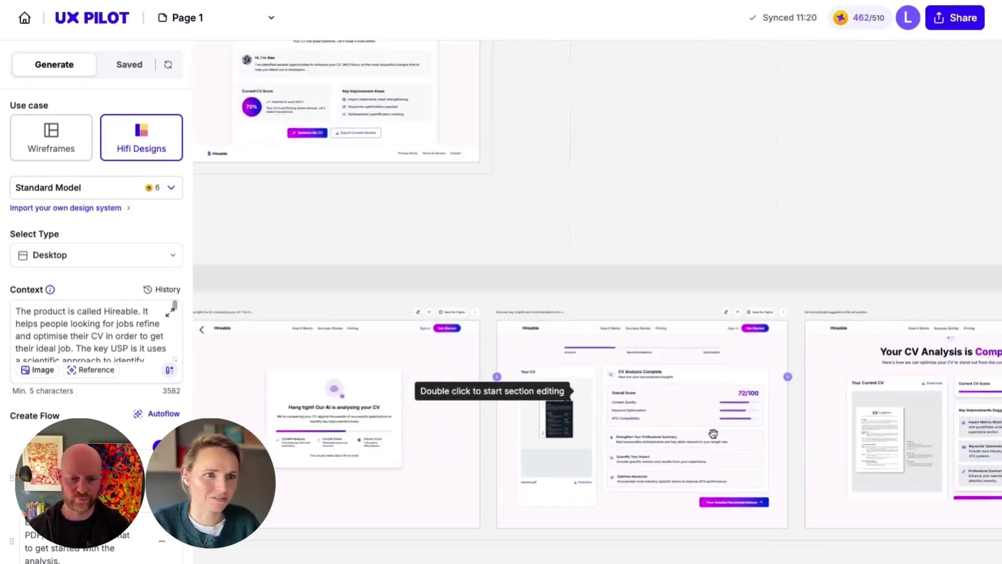
{"action": "scroll", "coordinate": [623, 411], "scroll_direction": "up", "scroll_amount": 5}
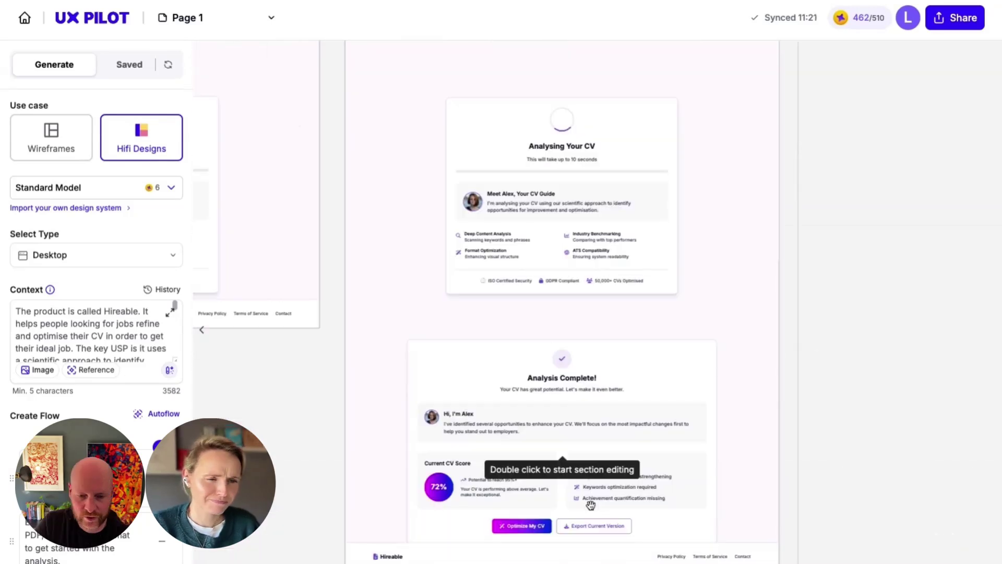
{"action": "scroll", "coordinate": [639, 488], "scroll_direction": "up", "scroll_amount": 3}
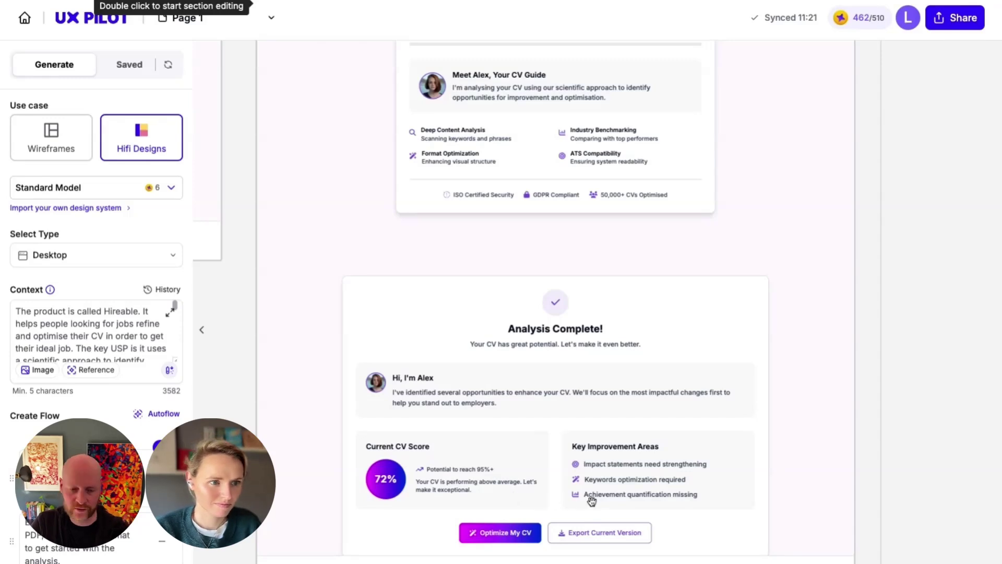
{"action": "scroll", "coordinate": [521, 548], "scroll_direction": "up", "scroll_amount": 3}
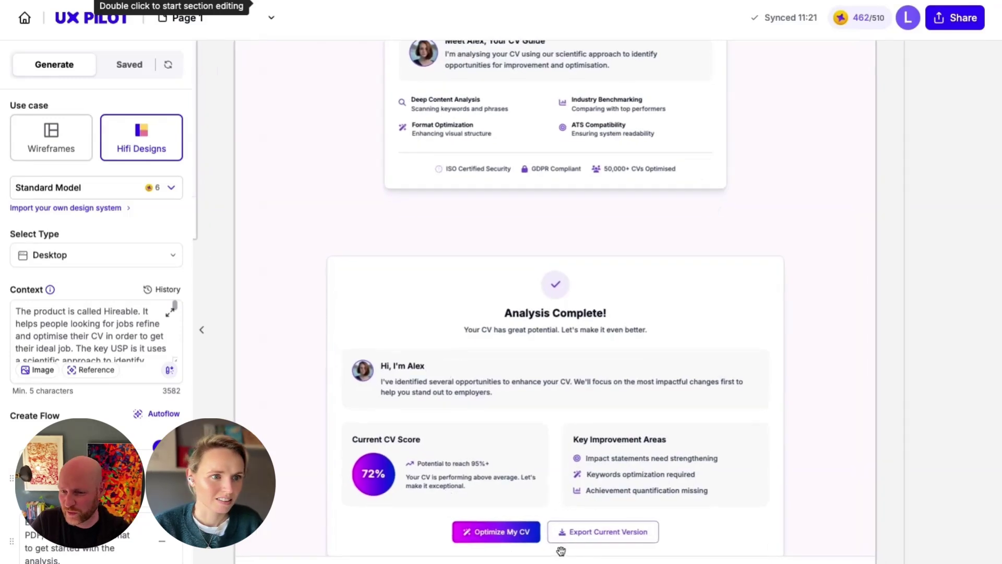
{"action": "scroll", "coordinate": [560, 550], "scroll_direction": "down", "scroll_amount": 1}
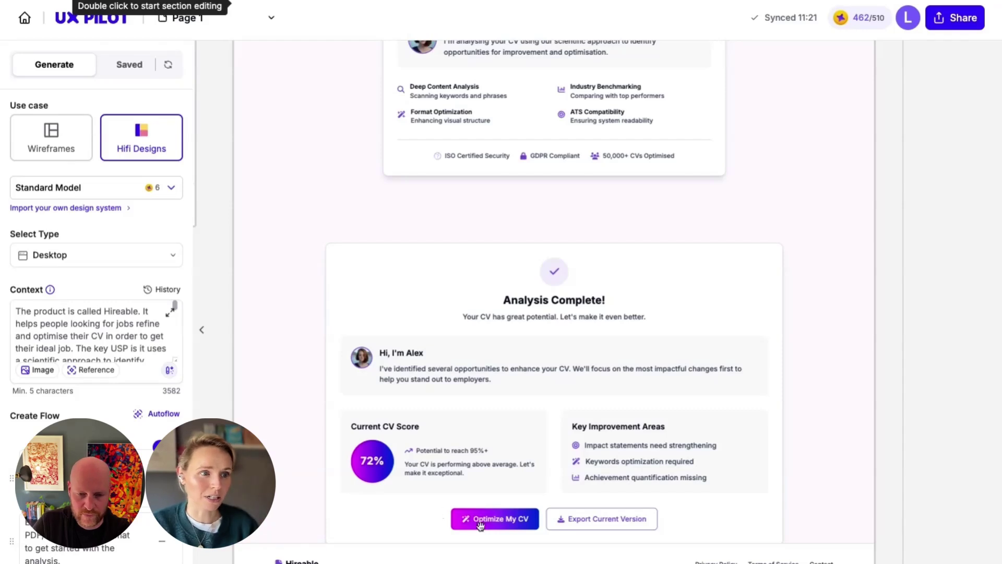
Examine the Analysis Complete card's guide message, current CV score and key improvement areas at the bottom of the third screen
{"action": "scroll", "coordinate": [472, 527], "scroll_direction": "down", "scroll_amount": 2}
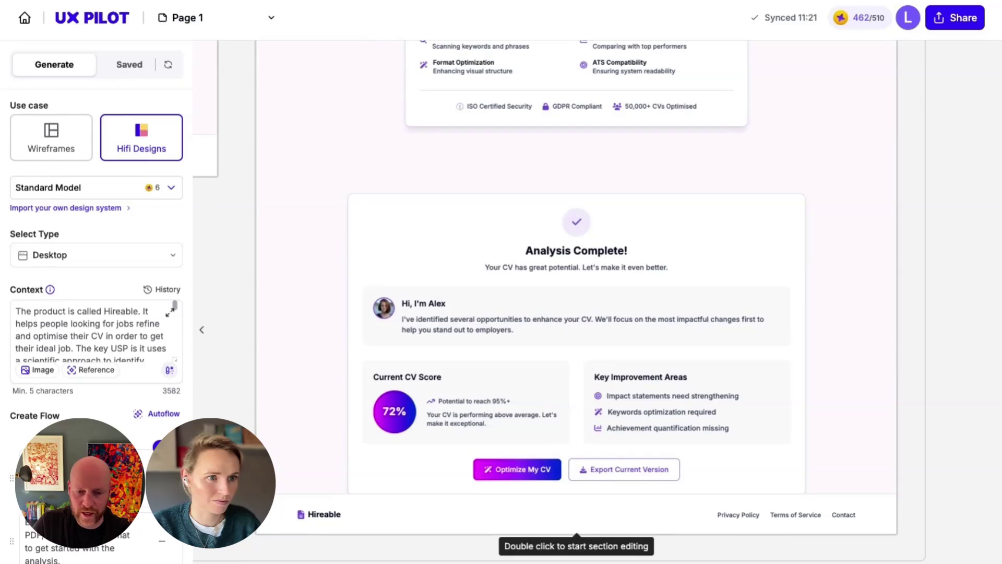
{"action": "scroll", "coordinate": [473, 527], "scroll_direction": "up", "scroll_amount": 2}
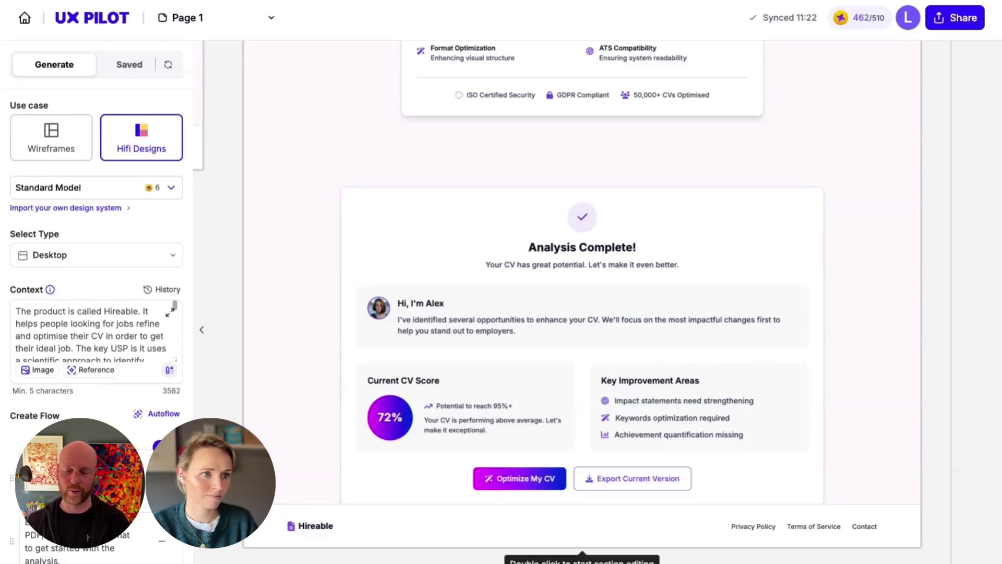
{"action": "scroll", "coordinate": [581, 302], "scroll_direction": "down", "scroll_amount": 1}
{"action": "scroll", "coordinate": [582, 302], "scroll_direction": "up", "scroll_amount": 1}
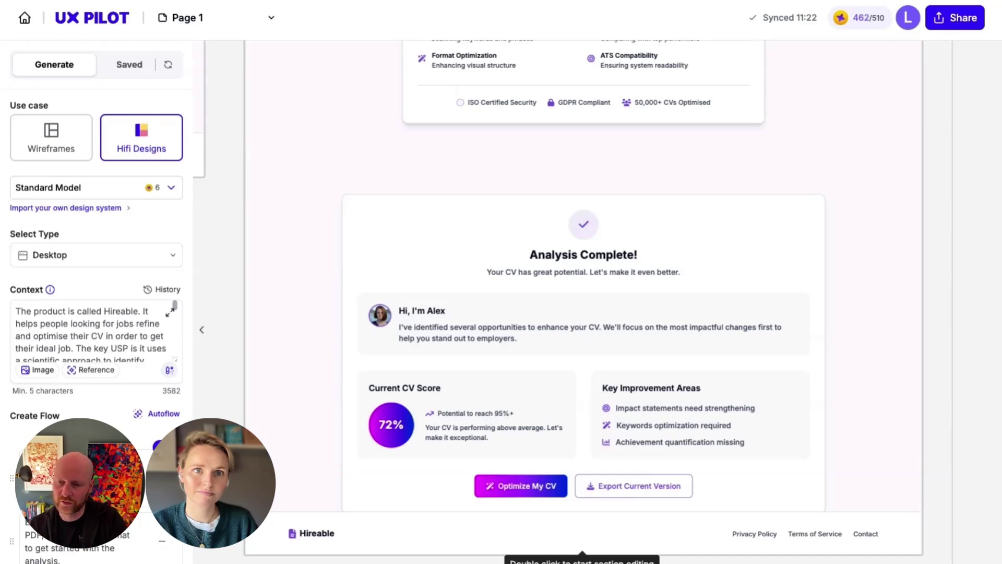
{"action": "scroll", "coordinate": [465, 412], "scroll_direction": "down", "scroll_amount": 1}
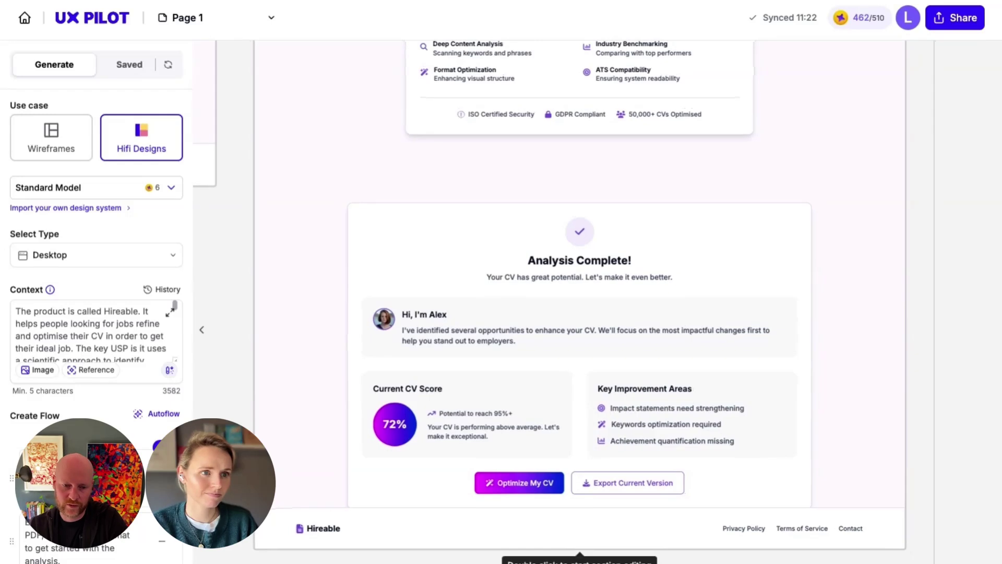
{"action": "scroll", "coordinate": [464, 412], "scroll_direction": "up", "scroll_amount": 3}
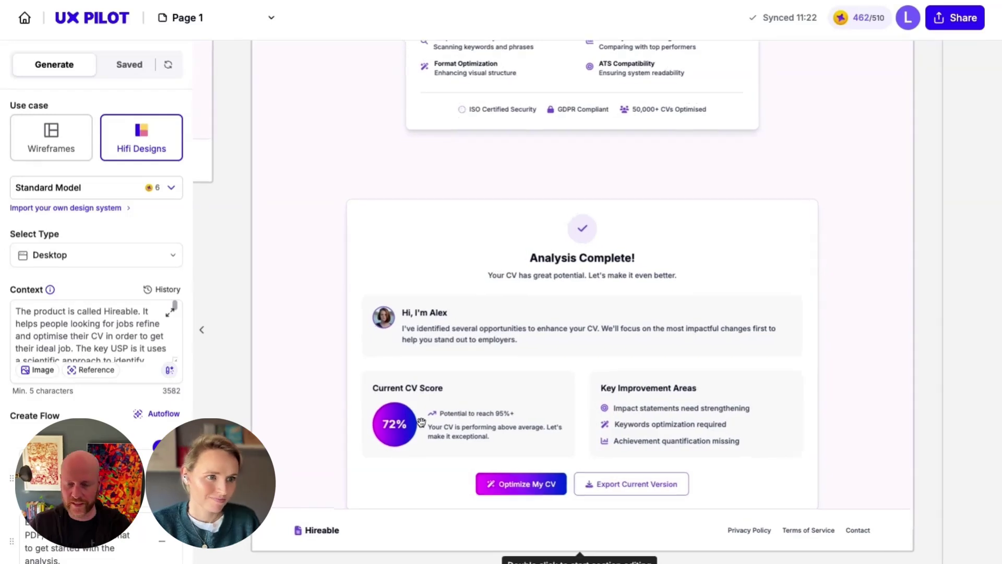
{"action": "scroll", "coordinate": [433, 421], "scroll_direction": "up", "scroll_amount": 1}
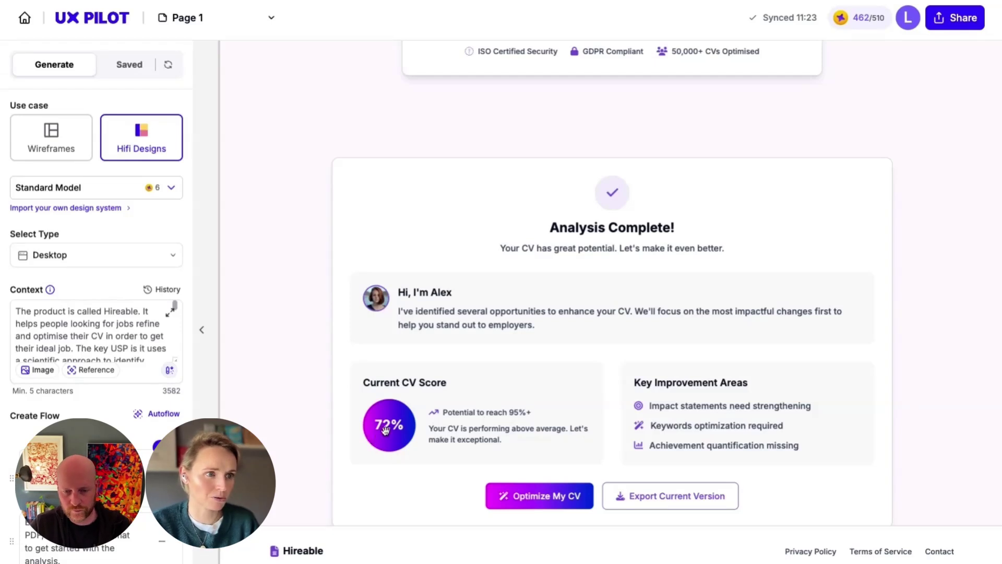
Review the analysis and results sections in the full third screen against the neighbouring landing page screens on the canvas
{"action": "scroll", "coordinate": [508, 416], "scroll_direction": "down", "scroll_amount": 5}
{"action": "scroll", "coordinate": [509, 416], "scroll_direction": "left", "scroll_amount": 3}
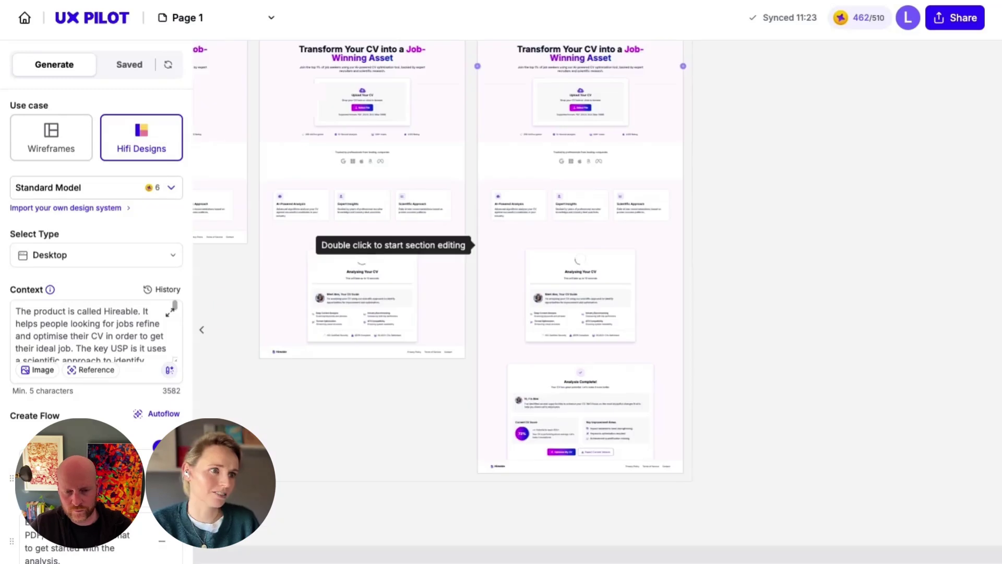
{"action": "scroll", "coordinate": [509, 416], "scroll_direction": "right", "scroll_amount": 3}
{"action": "scroll", "coordinate": [695, 425], "scroll_direction": "right", "scroll_amount": 2}
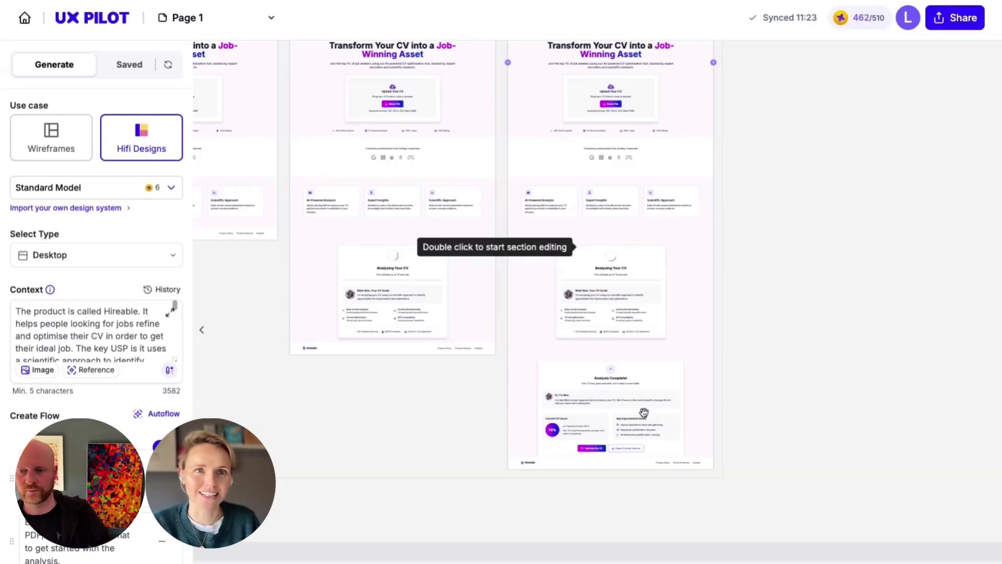
{"action": "scroll", "coordinate": [644, 413], "scroll_direction": "left", "scroll_amount": 2}
{"action": "scroll", "coordinate": [643, 412], "scroll_direction": "up", "scroll_amount": 5}
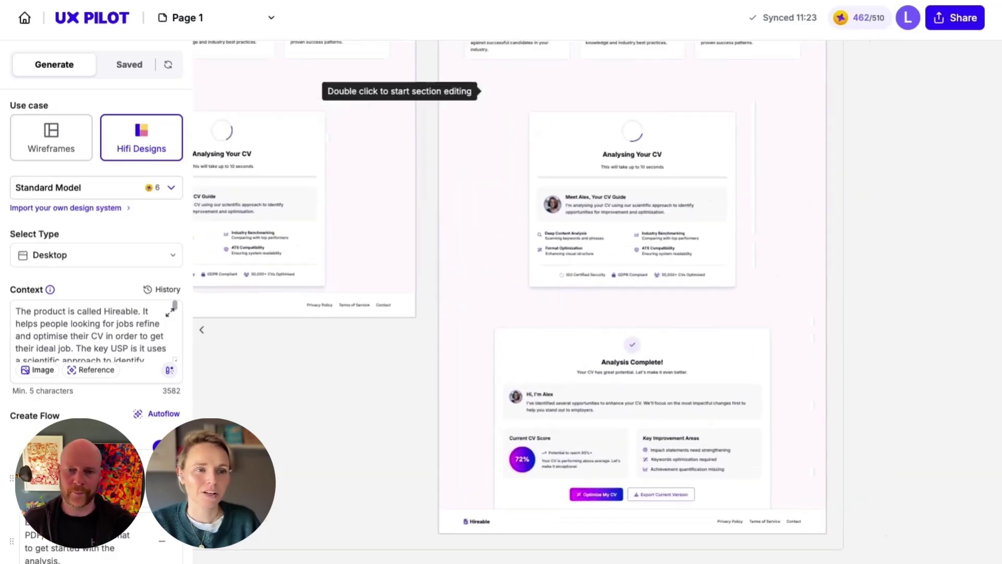
{"action": "scroll", "coordinate": [479, 91], "scroll_direction": "down", "scroll_amount": 6}
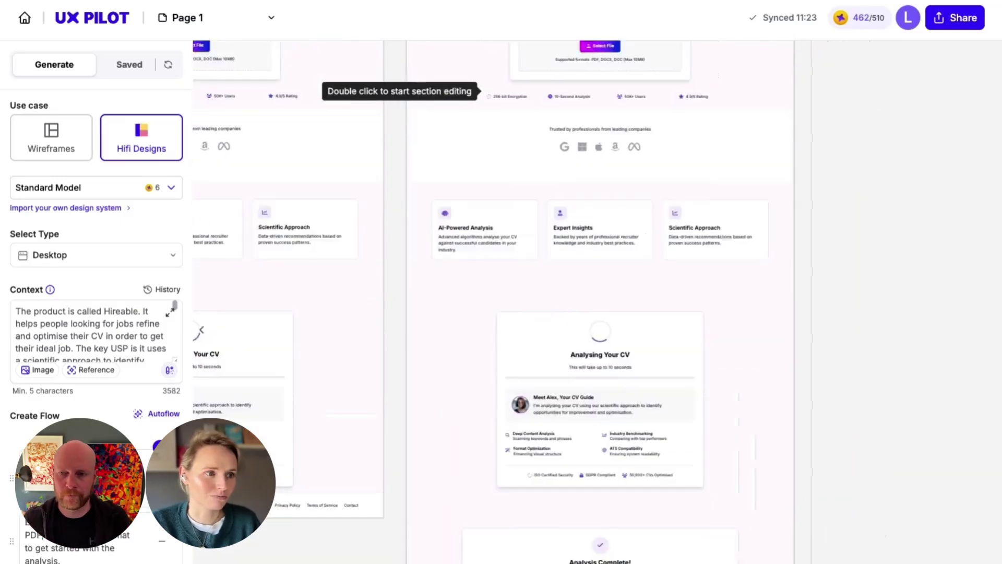
{"action": "scroll", "coordinate": [400, 128], "scroll_direction": "up", "scroll_amount": 1}
{"action": "scroll", "coordinate": [405, 127], "scroll_direction": "left", "scroll_amount": 1}
{"action": "scroll", "coordinate": [503, 418], "scroll_direction": "down", "scroll_amount": 3}
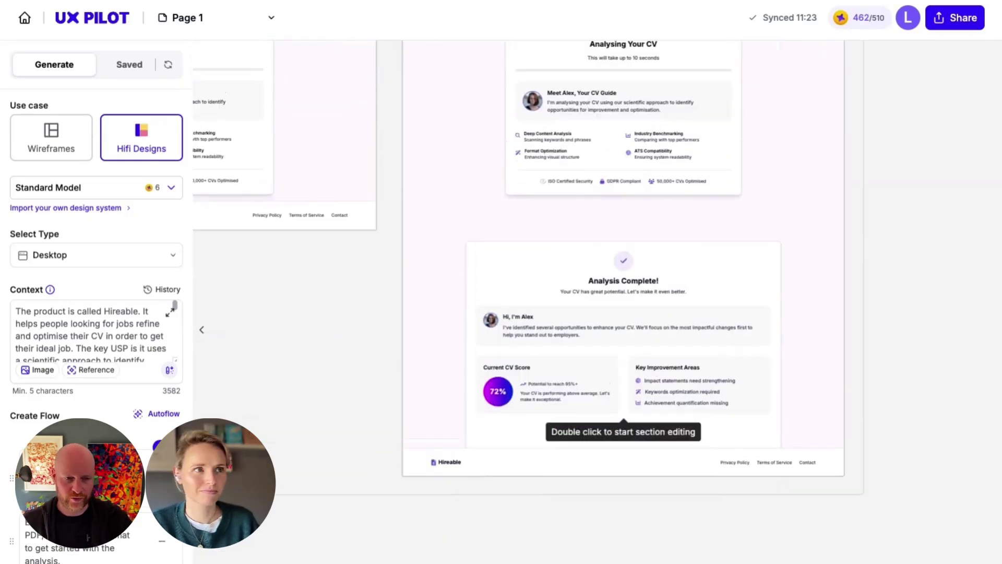
{"action": "scroll", "coordinate": [634, 438], "scroll_direction": "up", "scroll_amount": 5}
{"action": "scroll", "coordinate": [634, 439], "scroll_direction": "down", "scroll_amount": 8}
{"action": "scroll", "coordinate": [635, 438], "scroll_direction": "up", "scroll_amount": 4}
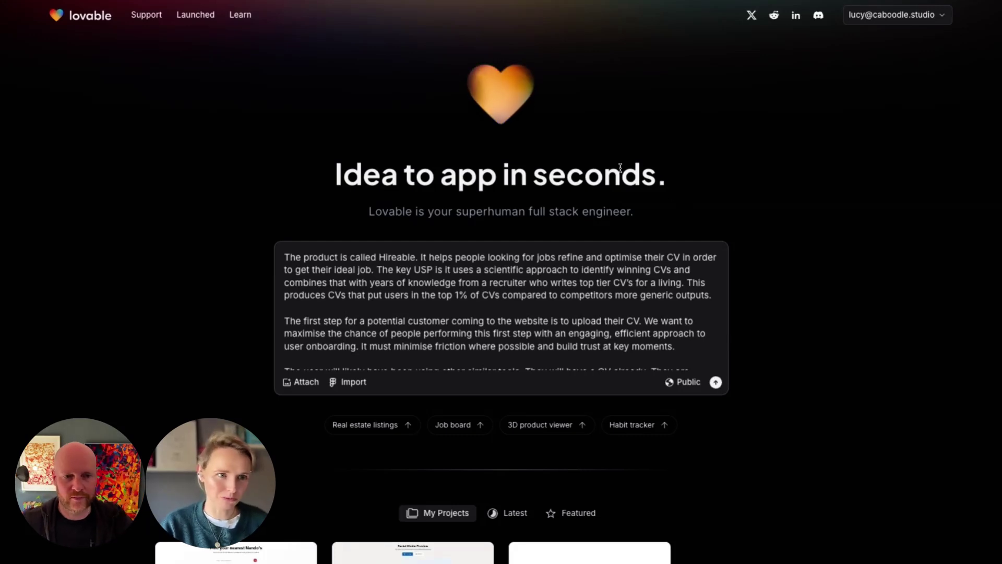
Switch to Lovable, submit the prepared Hireable brief and style guide, and read the planned features for the first version
{"action": "left_click", "coordinate": [716, 383]}
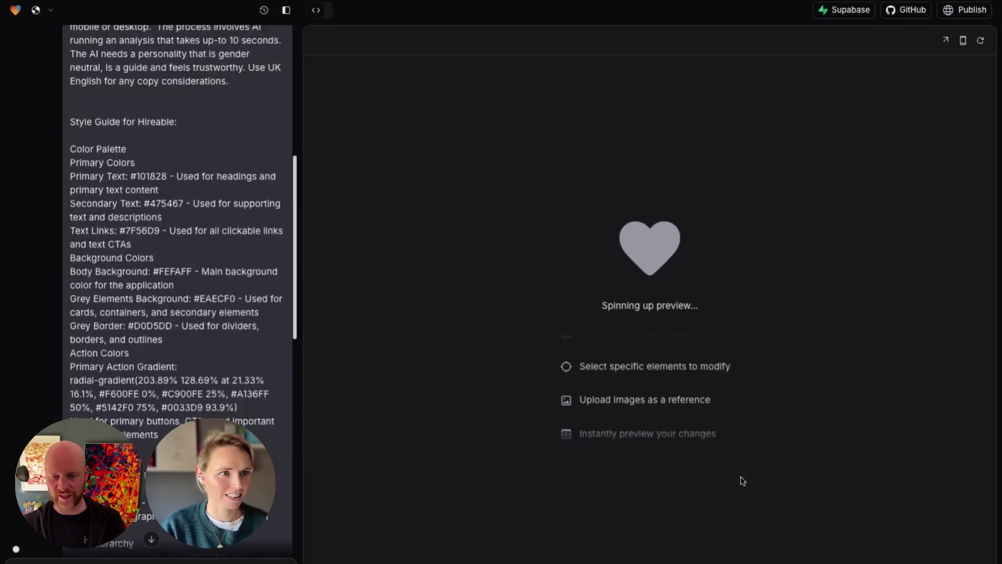
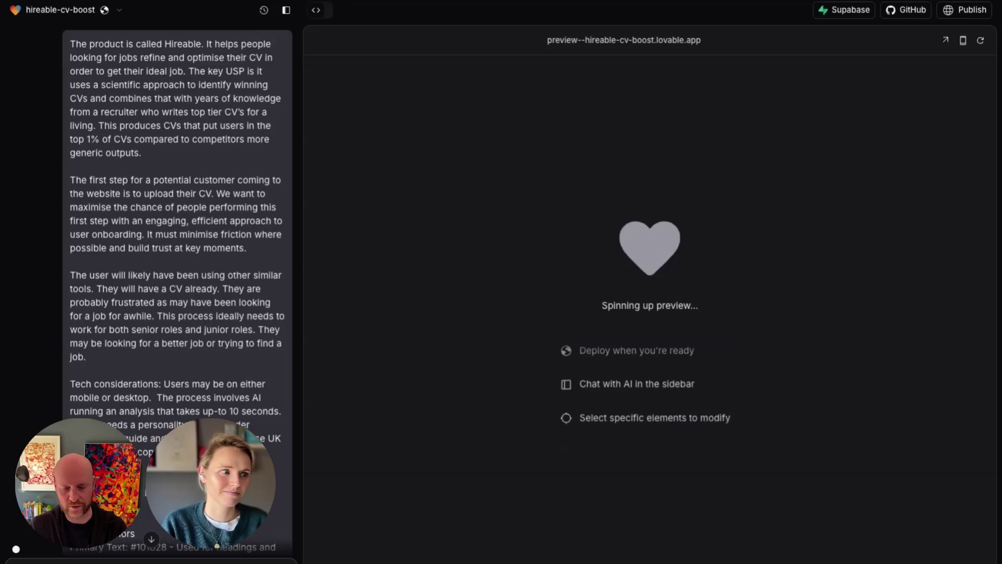
{"action": "scroll", "coordinate": [203, 375], "scroll_direction": "down", "scroll_amount": 10}
{"action": "scroll", "coordinate": [203, 375], "scroll_direction": "down", "scroll_amount": 10}
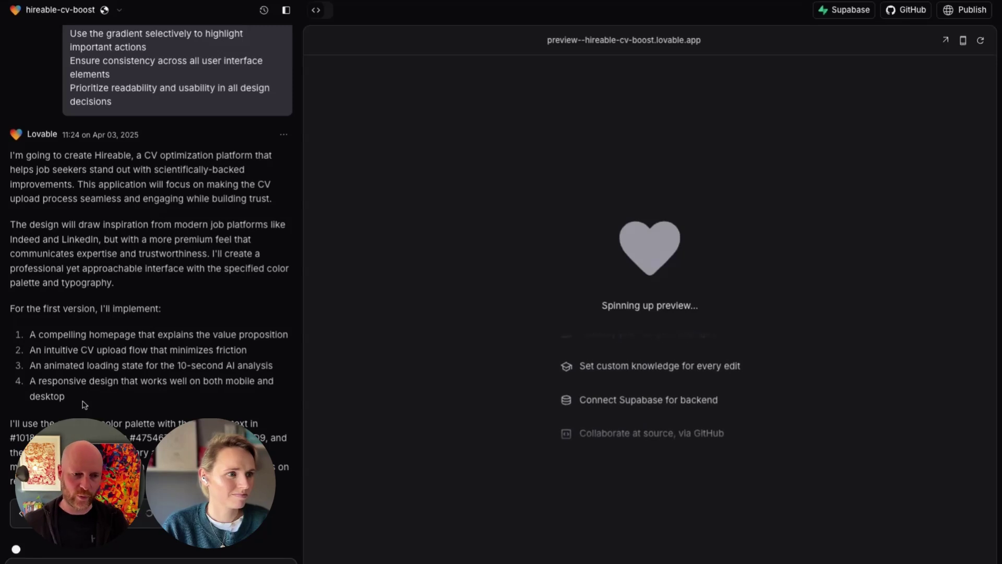
{"action": "left_click_drag", "start_coordinate": [273, 366], "coordinate": [65, 396]}
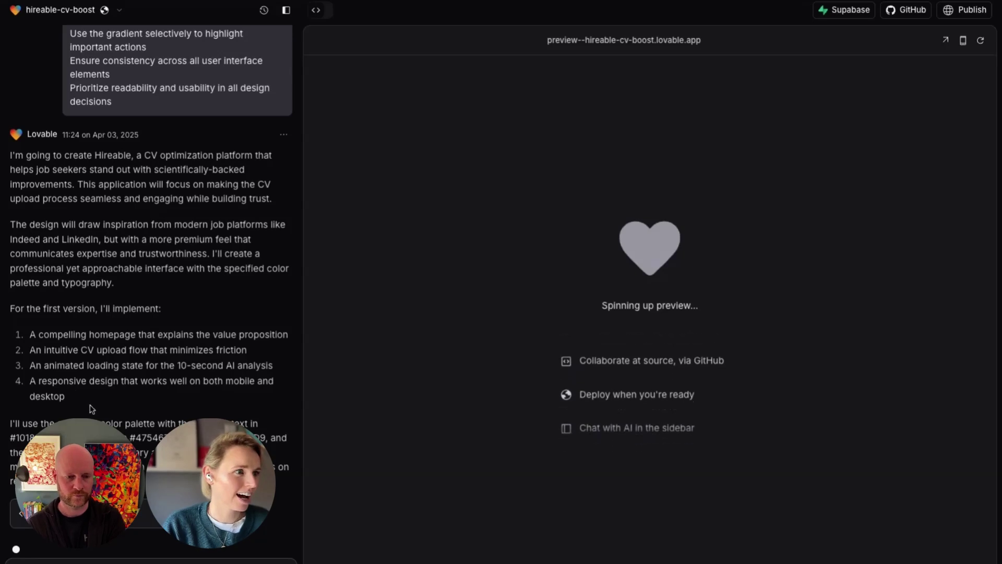
{"action": "triple_click", "coordinate": [13, 308]}
{"action": "left_click_drag", "start_coordinate": [29, 334], "coordinate": [93, 417]}
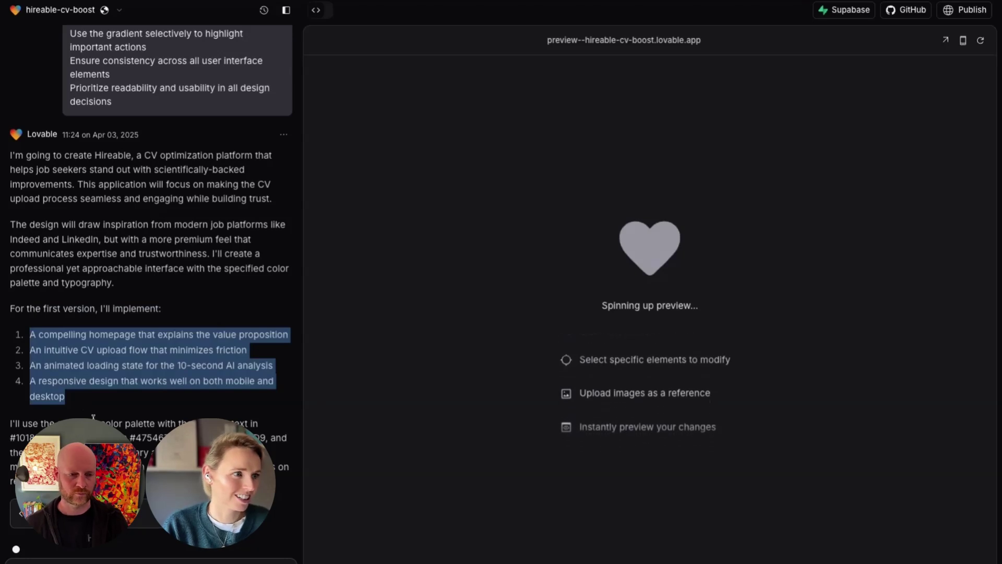
{"action": "left_click", "coordinate": [95, 406]}
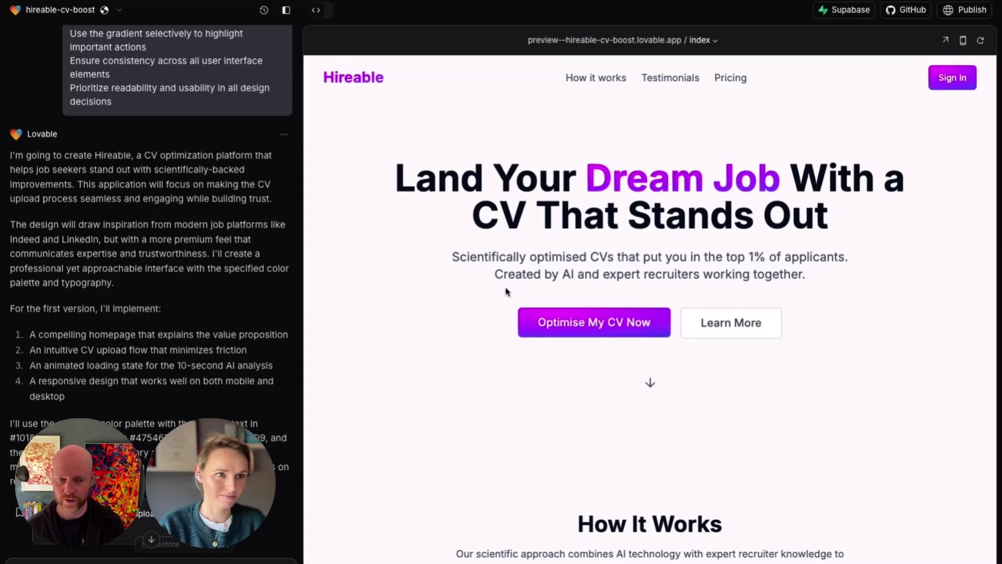
Review the generated landing page's hero text, How It Works steps, user testimonials and footer in the preview
{"action": "left_click_drag", "start_coordinate": [456, 257], "coordinate": [607, 257]}
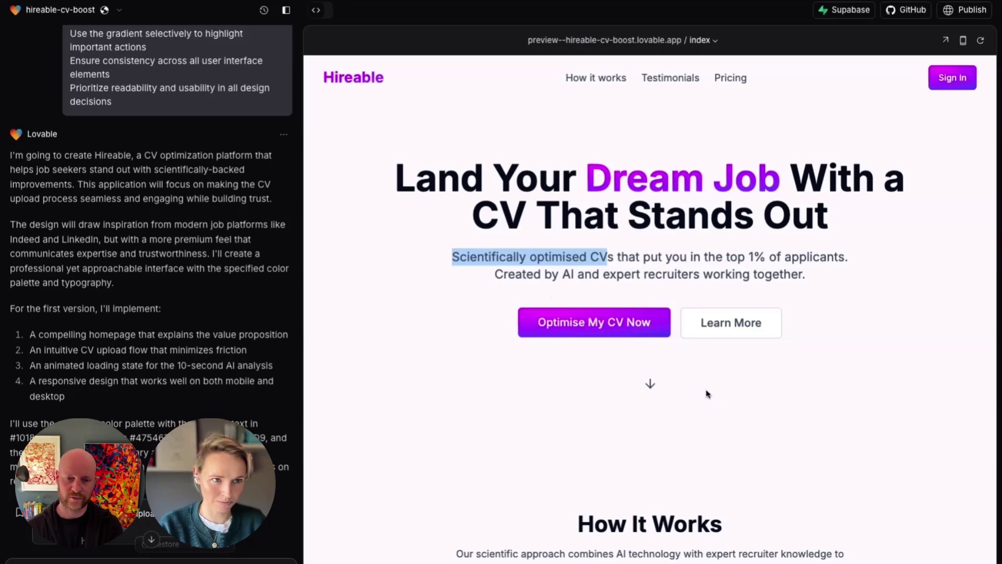
{"action": "scroll", "coordinate": [458, 297], "scroll_direction": "down", "scroll_amount": 8}
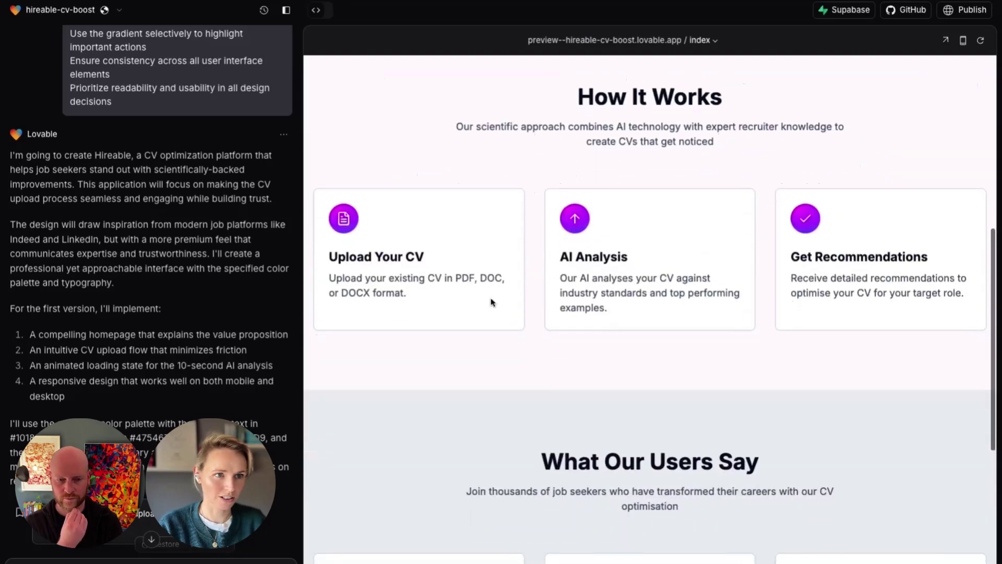
{"action": "scroll", "coordinate": [492, 301], "scroll_direction": "up", "scroll_amount": 1}
{"action": "scroll", "coordinate": [496, 313], "scroll_direction": "down", "scroll_amount": 5}
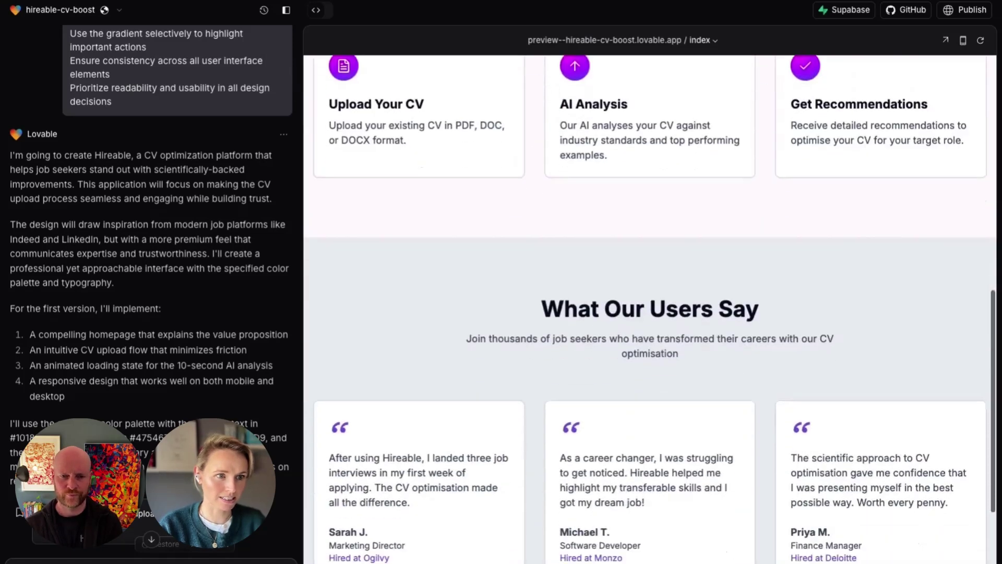
{"action": "scroll", "coordinate": [495, 314], "scroll_direction": "down", "scroll_amount": 3}
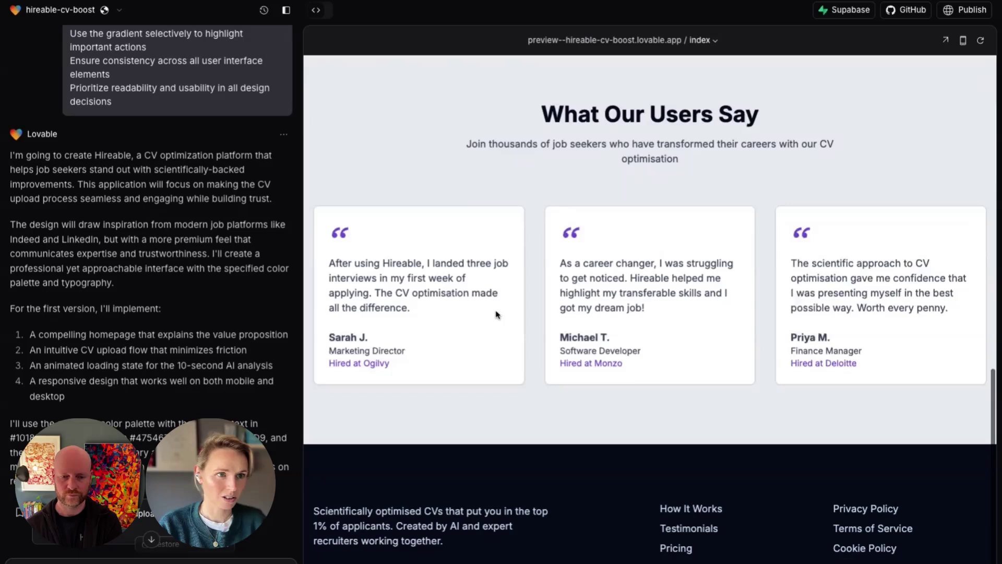
{"action": "scroll", "coordinate": [727, 197], "scroll_direction": "up", "scroll_amount": 15}
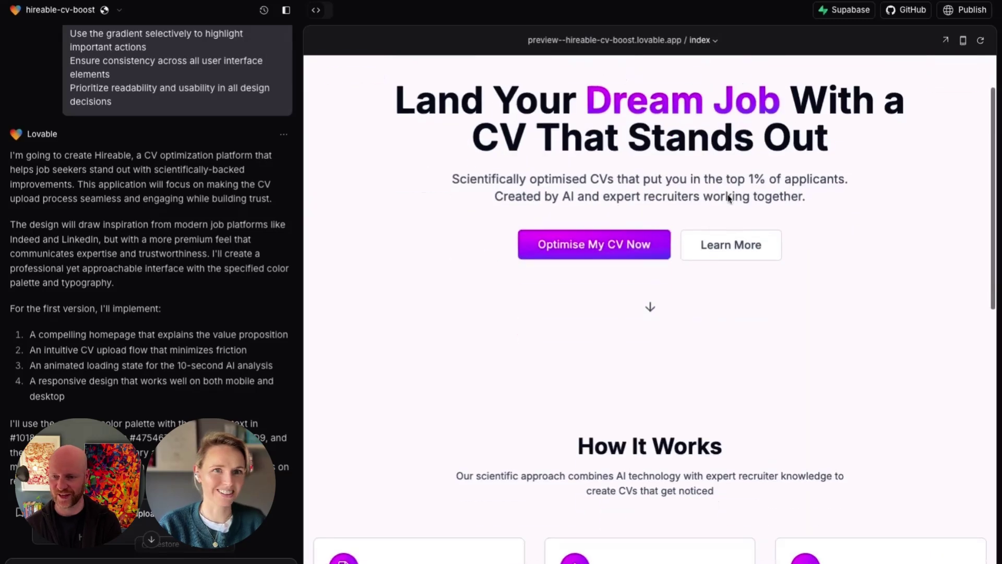
{"action": "scroll", "coordinate": [734, 104], "scroll_direction": "down", "scroll_amount": 5}
{"action": "scroll", "coordinate": [723, 204], "scroll_direction": "down", "scroll_amount": 6}
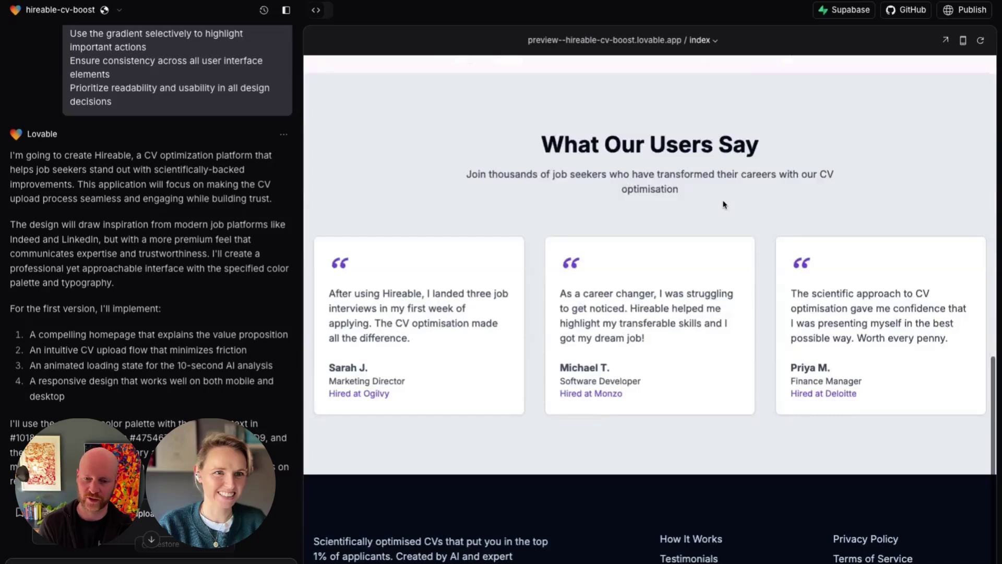
{"action": "scroll", "coordinate": [662, 198], "scroll_direction": "up", "scroll_amount": 12}
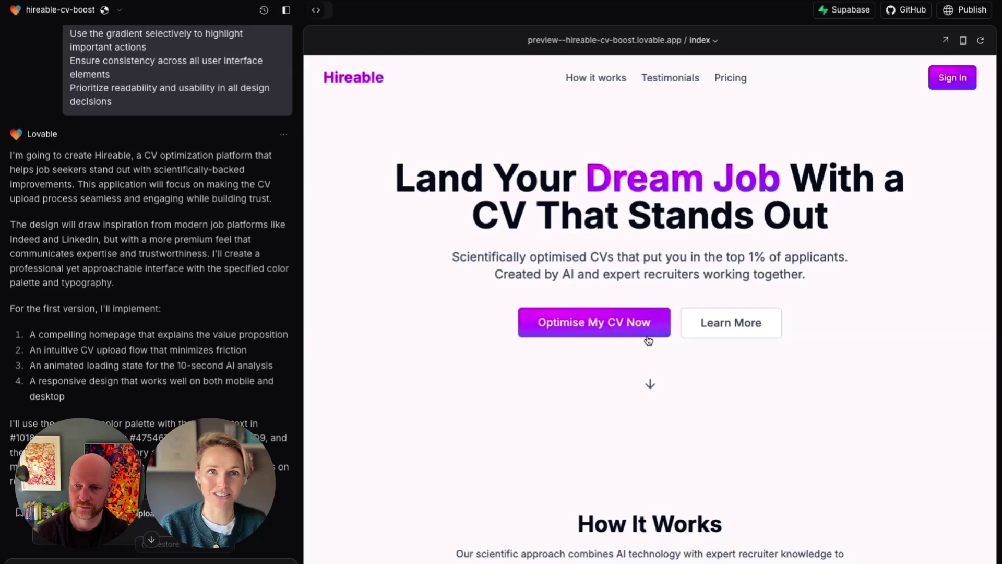
Start the Optimise My CV Now flow, read the upload card's privacy note and compare it with UX Pilot's upload card
{"action": "left_click", "coordinate": [597, 335]}
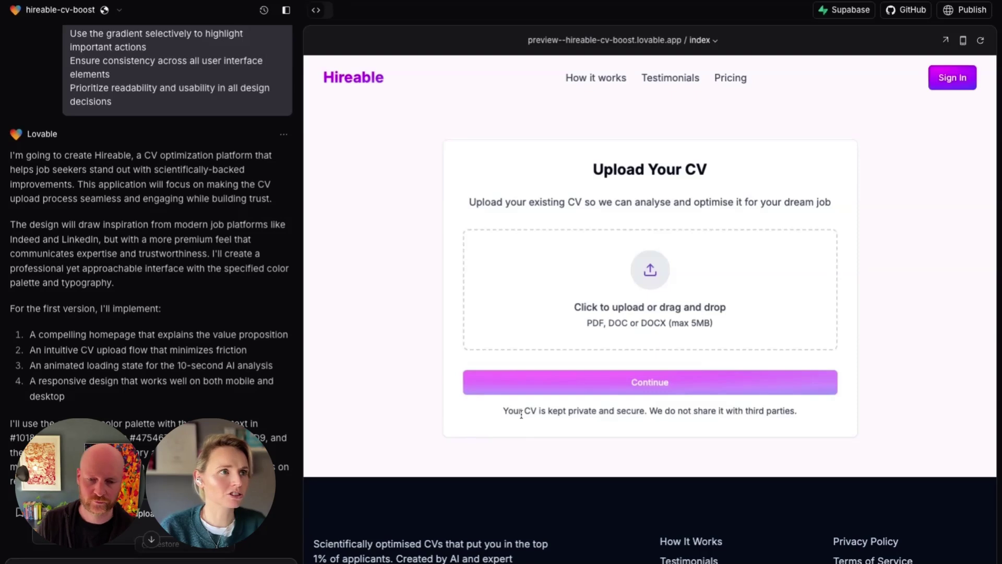
{"action": "left_click_drag", "start_coordinate": [504, 413], "coordinate": [657, 411]}
{"action": "left_click_drag", "start_coordinate": [806, 421], "coordinate": [603, 412]}
{"action": "left_click", "coordinate": [822, 413]}
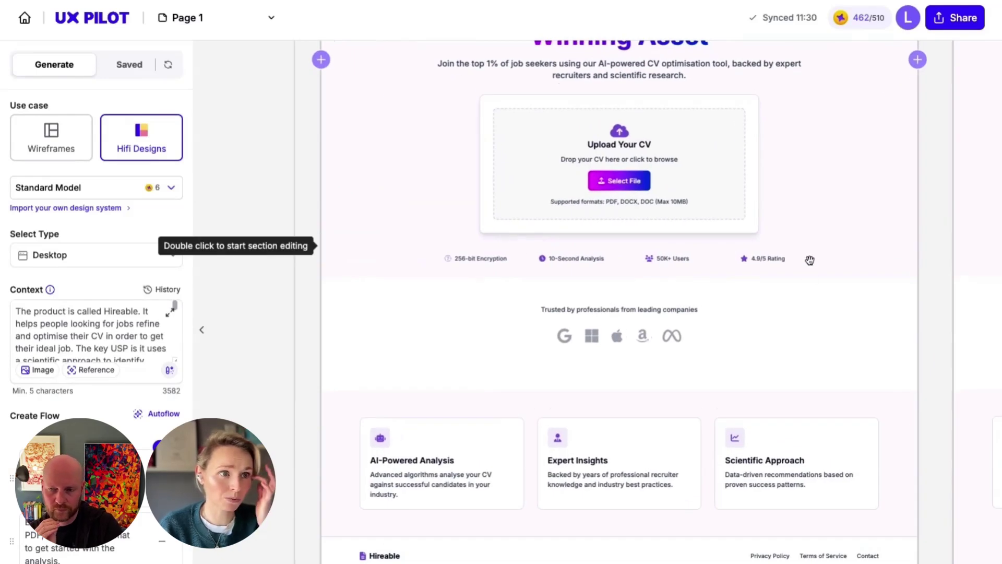
{"action": "scroll", "coordinate": [853, 183], "scroll_direction": "up", "scroll_amount": 2}
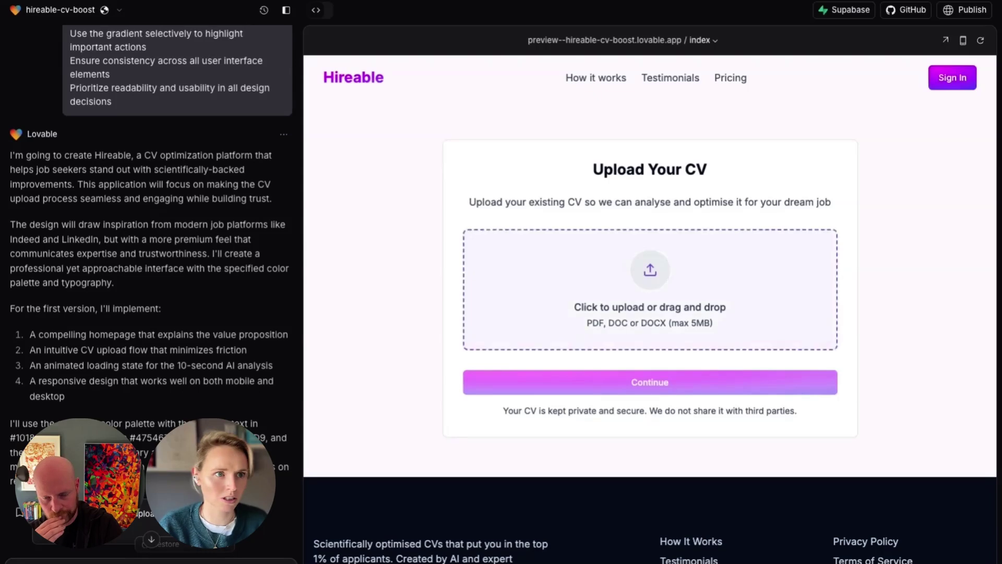
Back in Lovable, upload a sample CV PDF, continue through the analysis and read the placeholder results message
{"action": "left_click_drag", "start_coordinate": [649, 290], "coordinate": [702, 313]}
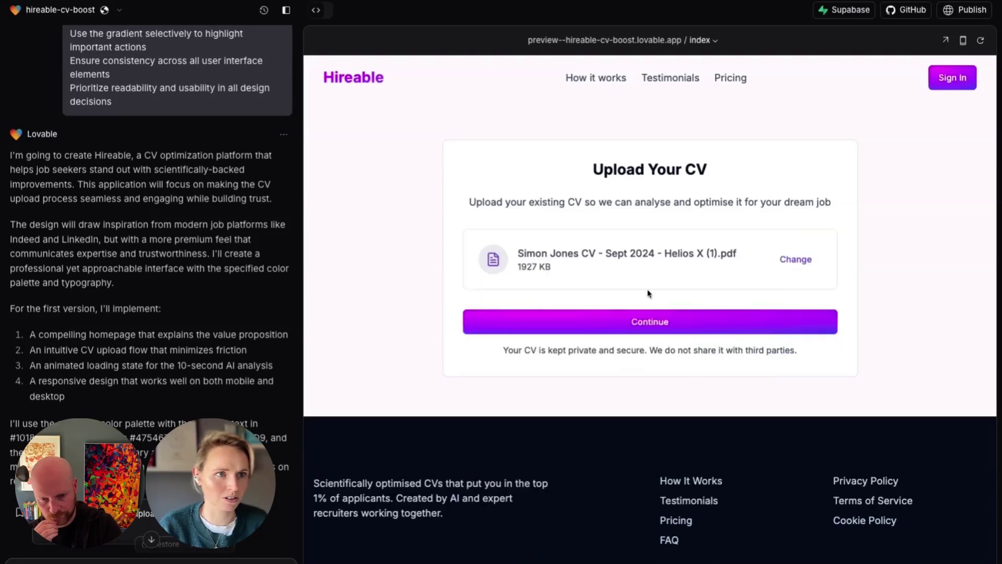
{"action": "left_click", "coordinate": [684, 329]}
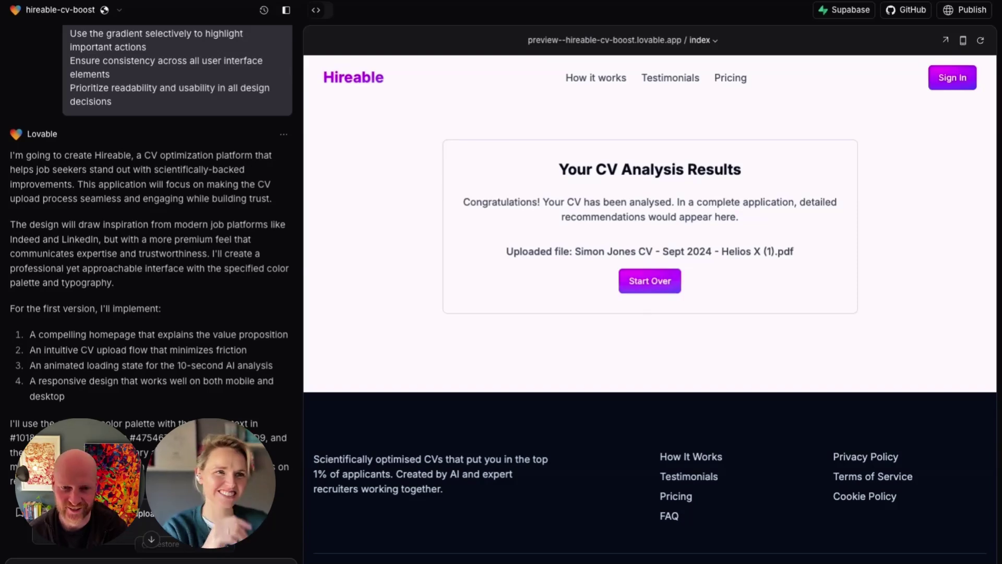
{"action": "left_click_drag", "start_coordinate": [758, 217], "coordinate": [630, 201]}
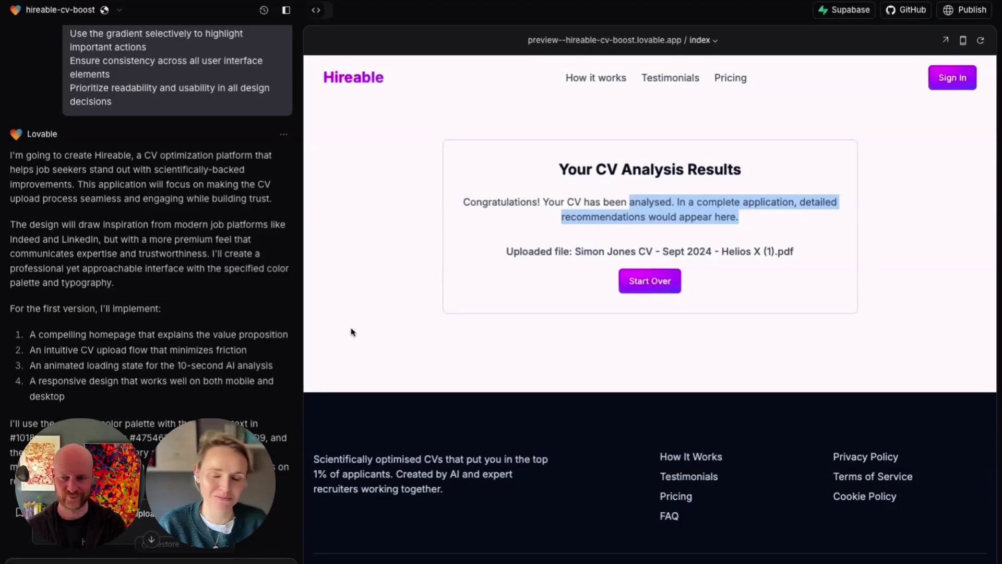
Prompt Lovable to add dummy data to the CV result screen, let users optimise with AI, and introduce the guide towards a top 1% CV
{"action": "scroll", "coordinate": [157, 261], "scroll_direction": "down", "scroll_amount": 10}
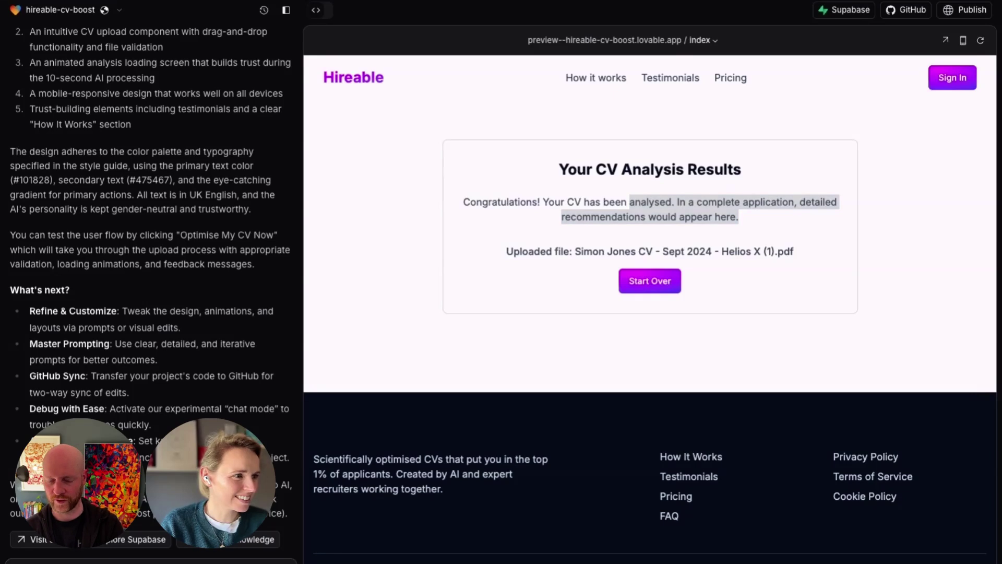
{"action": "key", "text": "ctrl+v"}
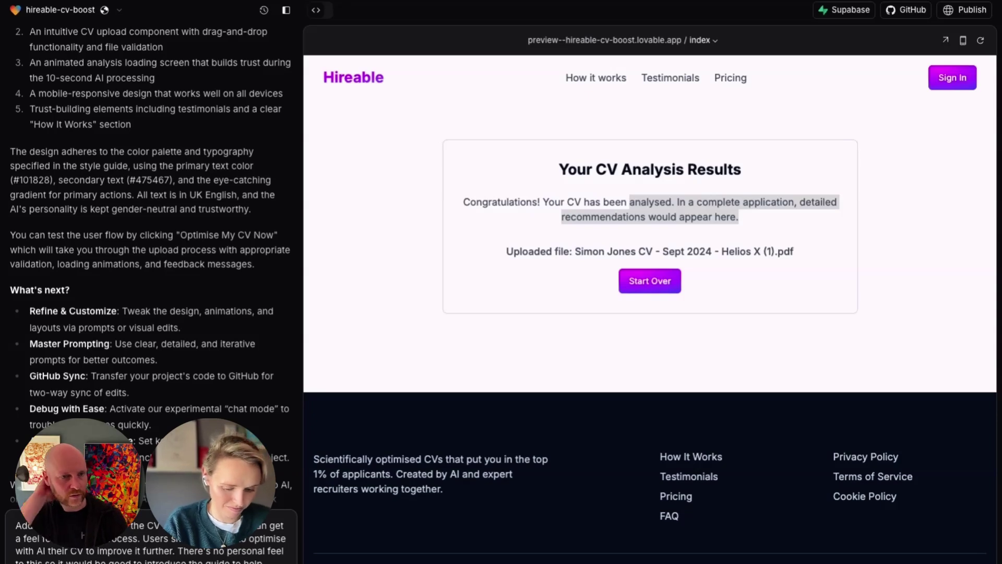
{"action": "key", "text": "Return"}
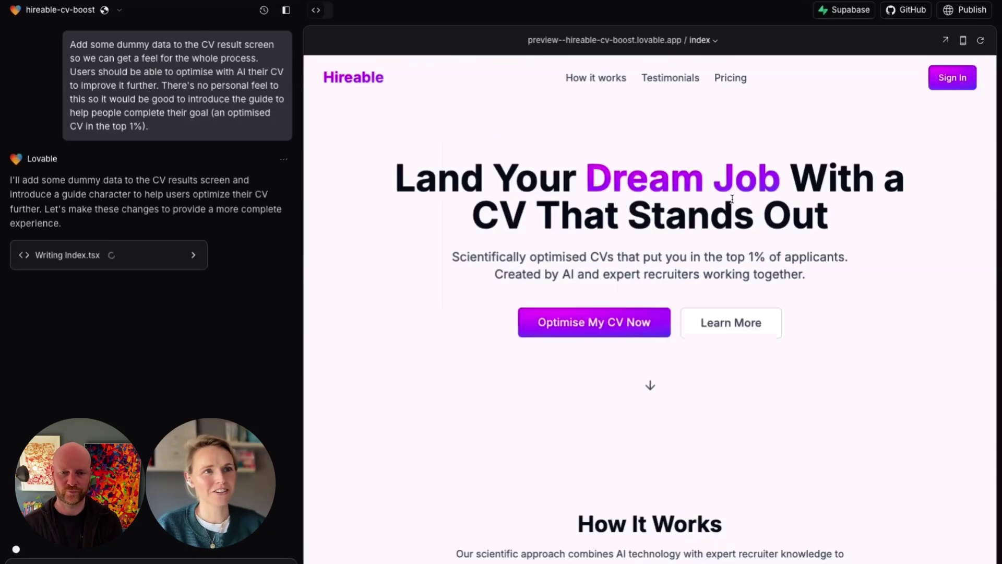
Look over the landing page again in the preview, focusing on the gradient Dream Job text in the headline
{"action": "scroll", "coordinate": [725, 322], "scroll_direction": "down", "scroll_amount": 10}
{"action": "scroll", "coordinate": [731, 325], "scroll_direction": "up", "scroll_amount": 2}
{"action": "scroll", "coordinate": [732, 325], "scroll_direction": "up", "scroll_amount": 8}
{"action": "left_click_drag", "start_coordinate": [613, 178], "coordinate": [778, 176]}
{"action": "scroll", "coordinate": [778, 175], "scroll_direction": "down", "scroll_amount": 1}
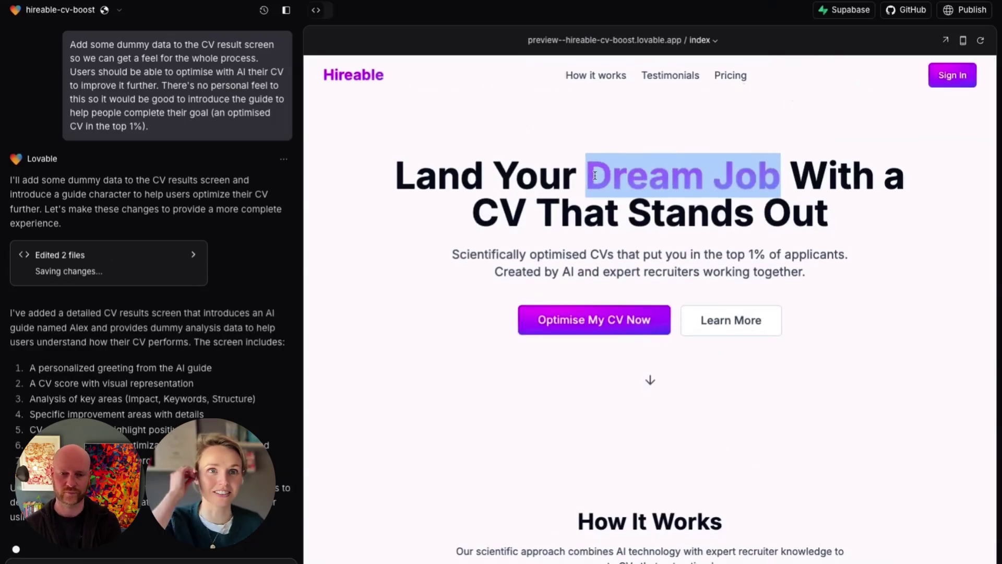
{"action": "left_click", "coordinate": [636, 241]}
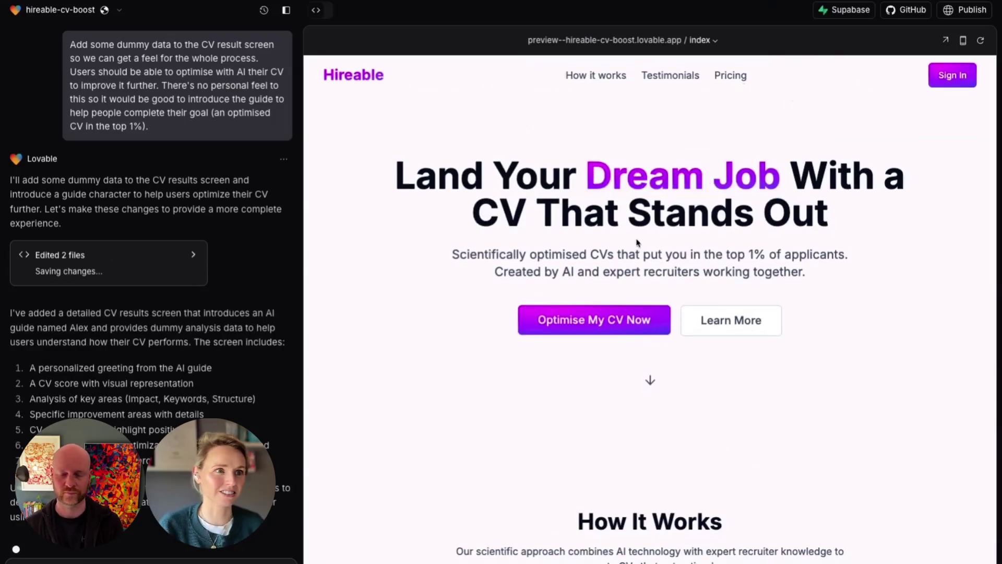
{"action": "triple_click", "coordinate": [847, 220]}
{"action": "left_click", "coordinate": [398, 178]}
{"action": "triple_click", "coordinate": [397, 178]}
{"action": "left_click", "coordinate": [397, 178]}
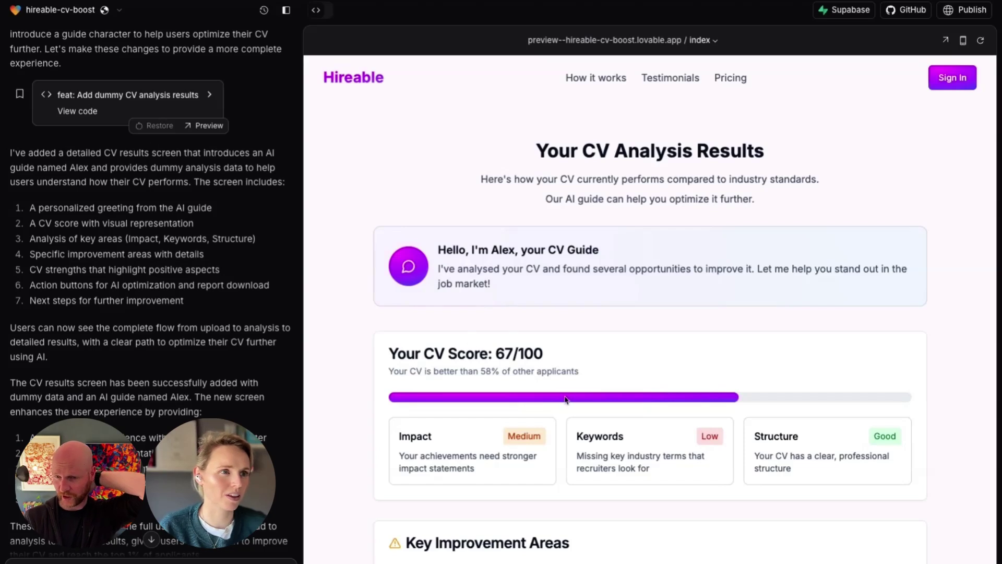
Review the CV Analysis Results page, covering the score card, the comparison with other applicants, the improvement areas and the CV strengths
{"action": "scroll", "coordinate": [418, 355], "scroll_direction": "down", "scroll_amount": 3}
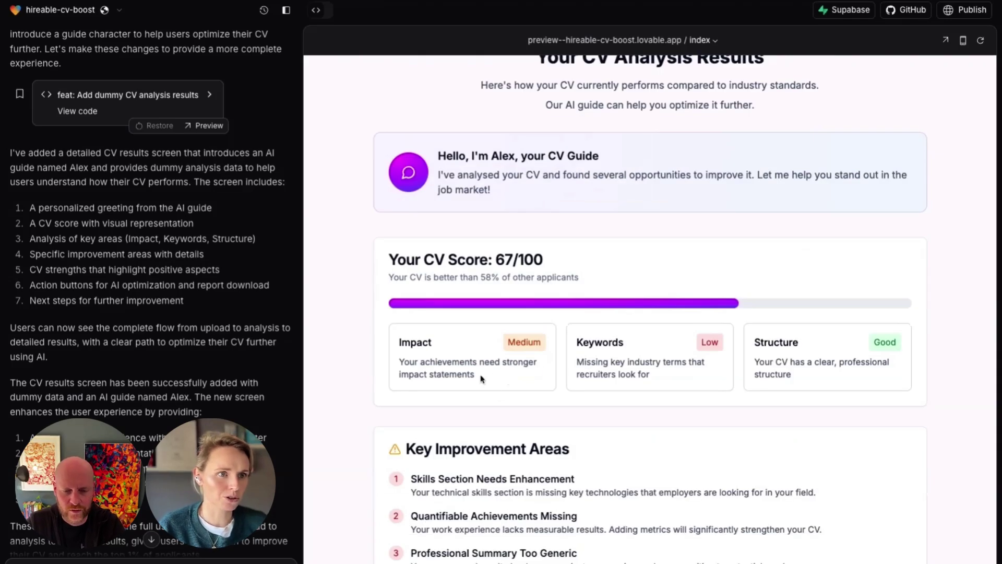
{"action": "scroll", "coordinate": [505, 396], "scroll_direction": "down", "scroll_amount": 5}
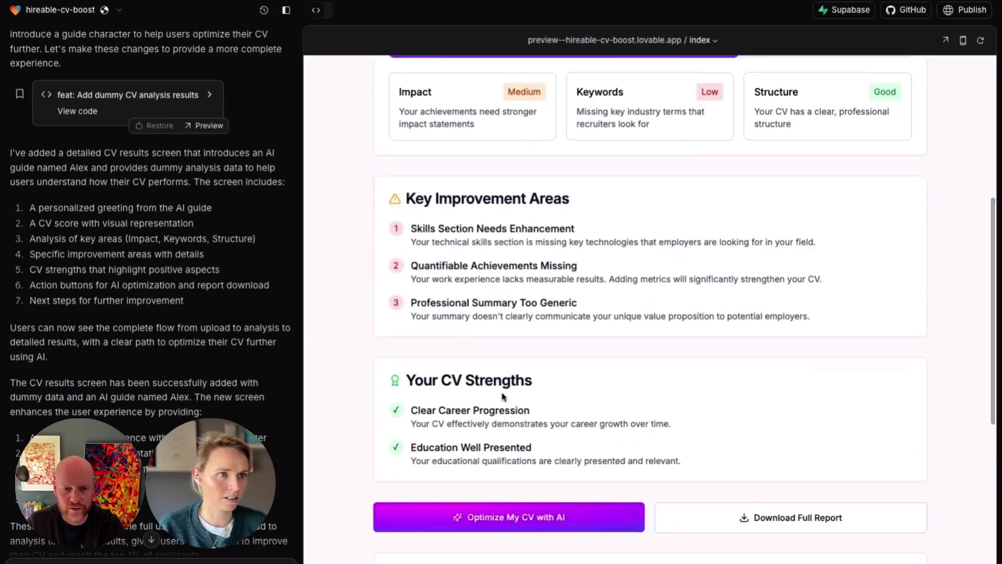
{"action": "scroll", "coordinate": [450, 143], "scroll_direction": "up", "scroll_amount": 2}
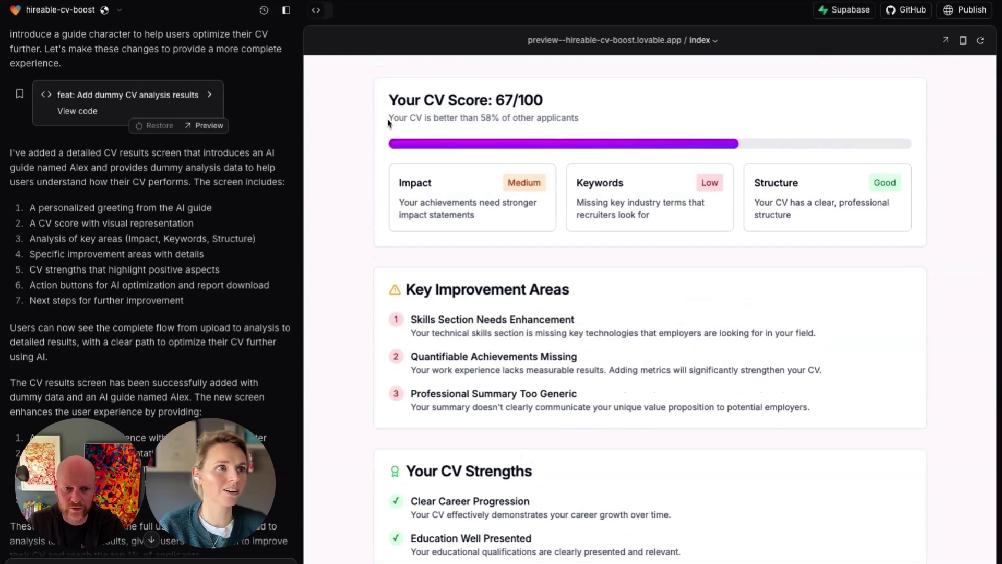
{"action": "triple_click", "coordinate": [388, 119]}
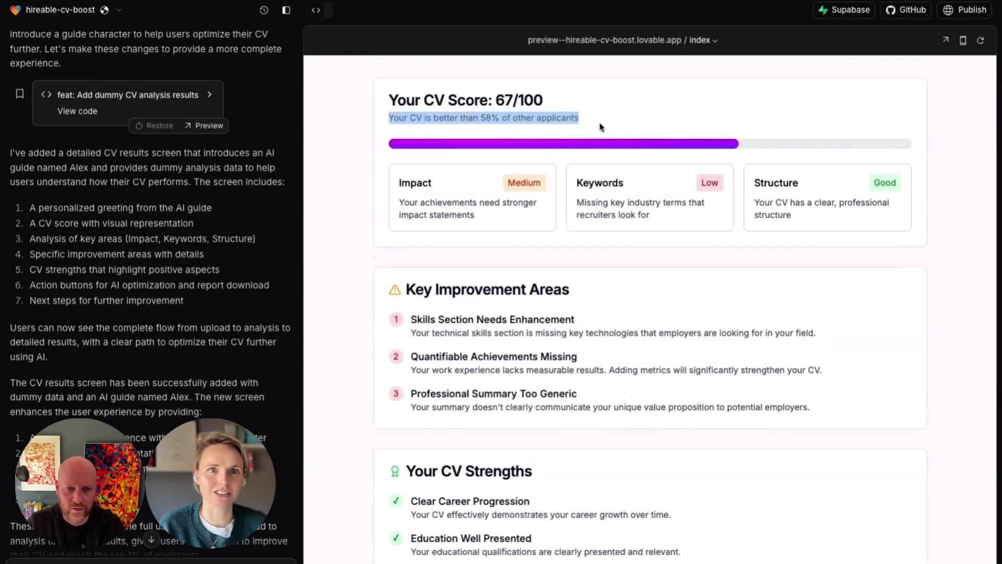
{"action": "scroll", "coordinate": [532, 399], "scroll_direction": "down", "scroll_amount": 3}
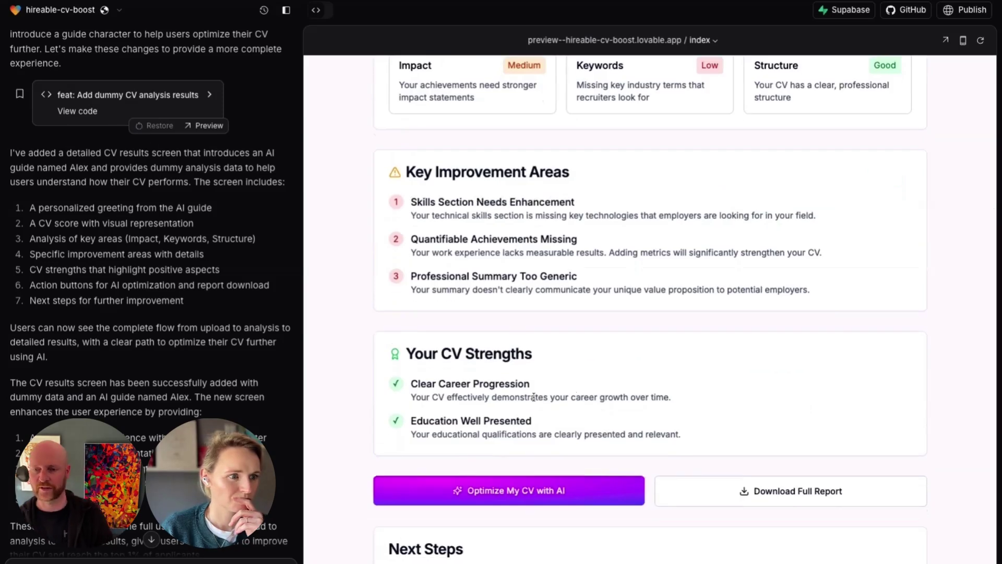
{"action": "scroll", "coordinate": [535, 399], "scroll_direction": "up", "scroll_amount": 8}
{"action": "left_click", "coordinate": [538, 435]}
{"action": "scroll", "coordinate": [537, 434], "scroll_direction": "down", "scroll_amount": 6}
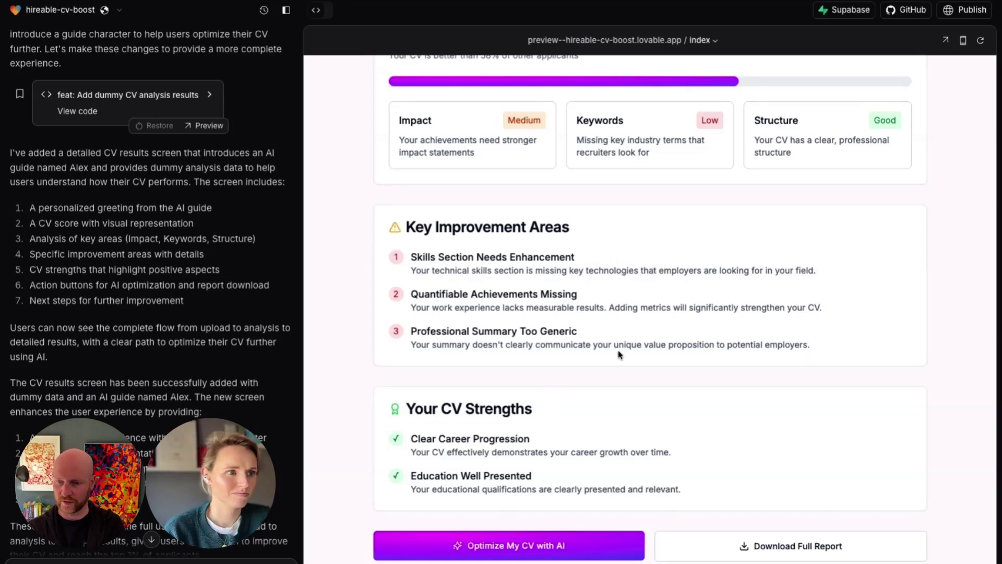
Examine the rest of the results page, focusing on the AI optimisation and full report options and the Next Steps list
{"action": "scroll", "coordinate": [617, 351], "scroll_direction": "down", "scroll_amount": 2}
{"action": "scroll", "coordinate": [618, 352], "scroll_direction": "down", "scroll_amount": 2}
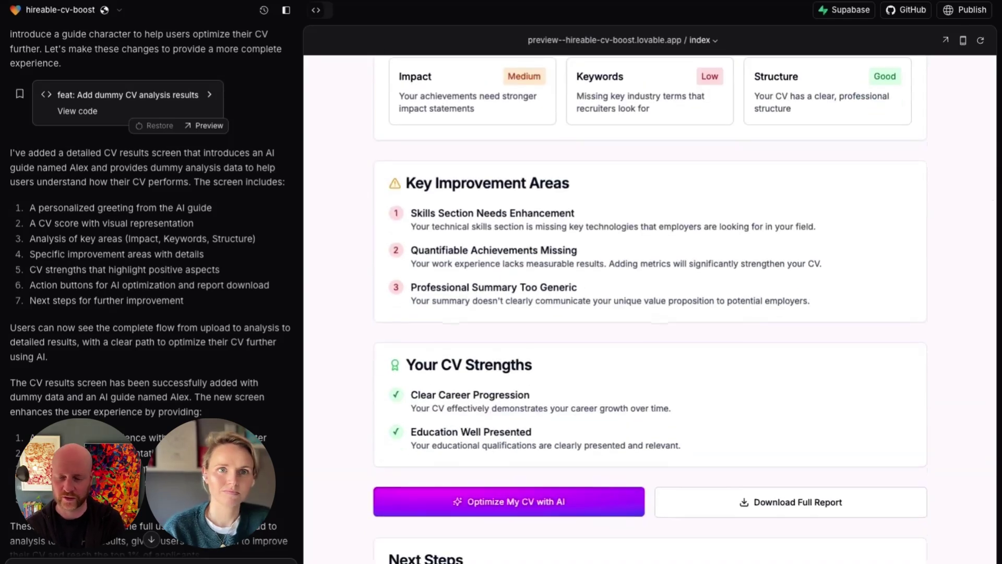
{"action": "scroll", "coordinate": [617, 351], "scroll_direction": "down", "scroll_amount": 5}
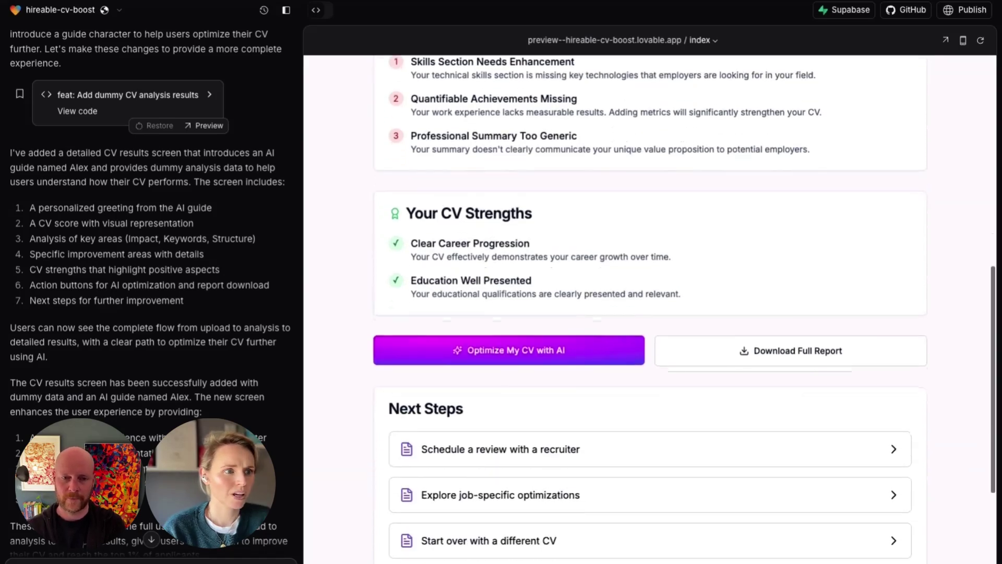
{"action": "scroll", "coordinate": [540, 410], "scroll_direction": "up", "scroll_amount": 2}
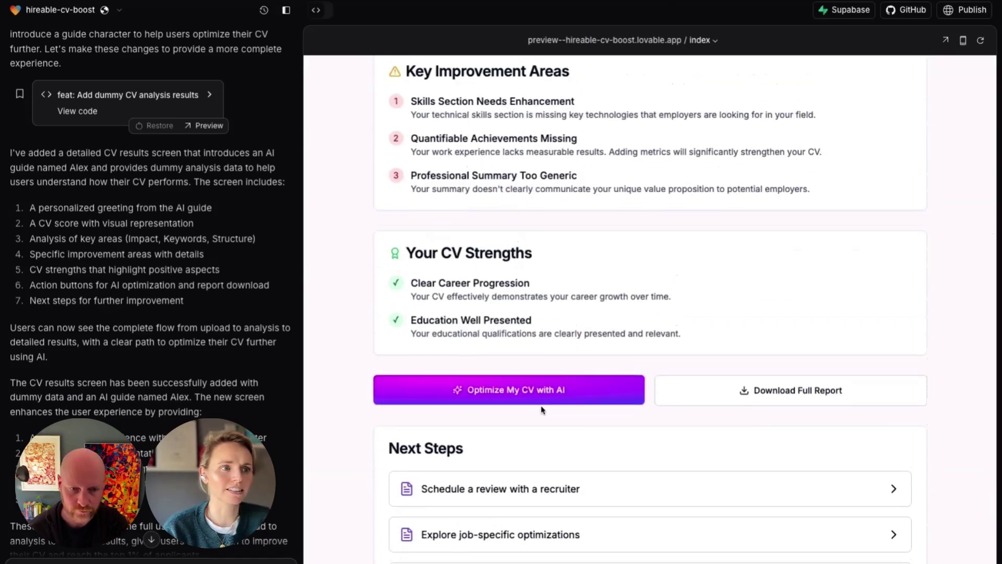
{"action": "scroll", "coordinate": [538, 389], "scroll_direction": "up", "scroll_amount": 4}
{"action": "scroll", "coordinate": [536, 384], "scroll_direction": "down", "scroll_amount": 6}
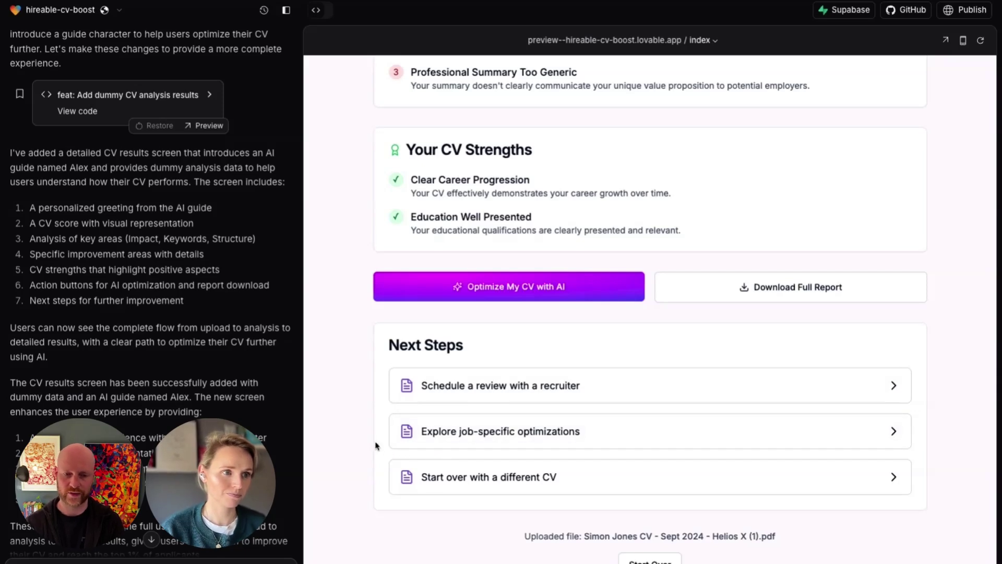
{"action": "scroll", "coordinate": [369, 446], "scroll_direction": "down", "scroll_amount": 1}
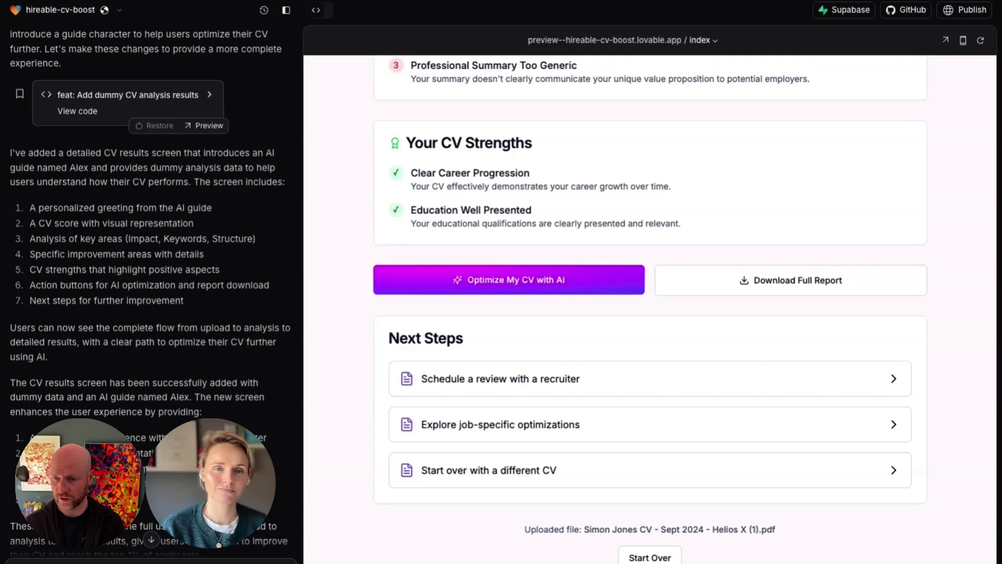
{"action": "scroll", "coordinate": [649, 308], "scroll_direction": "up", "scroll_amount": 2}
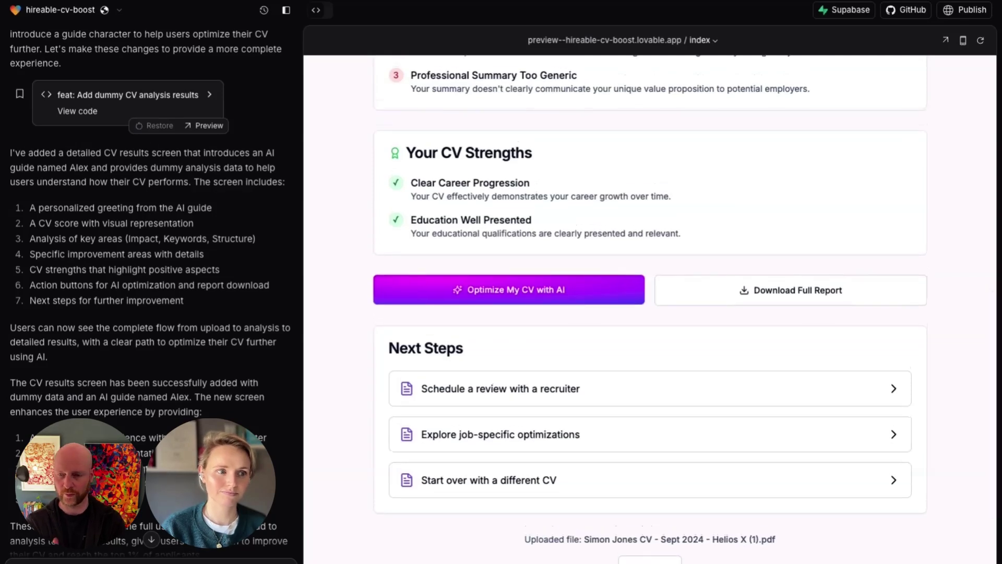
{"action": "scroll", "coordinate": [650, 308], "scroll_direction": "up", "scroll_amount": 1}
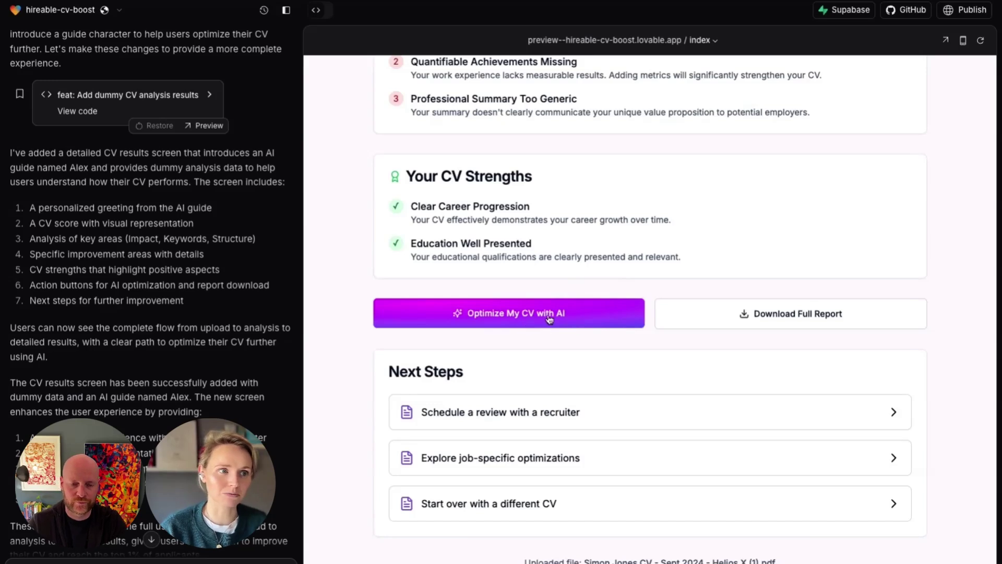
Go through the full results page again, assessing how the guide's introduction and CV score lead to the optimisation action and Next Steps
{"action": "scroll", "coordinate": [485, 313], "scroll_direction": "up", "scroll_amount": 3}
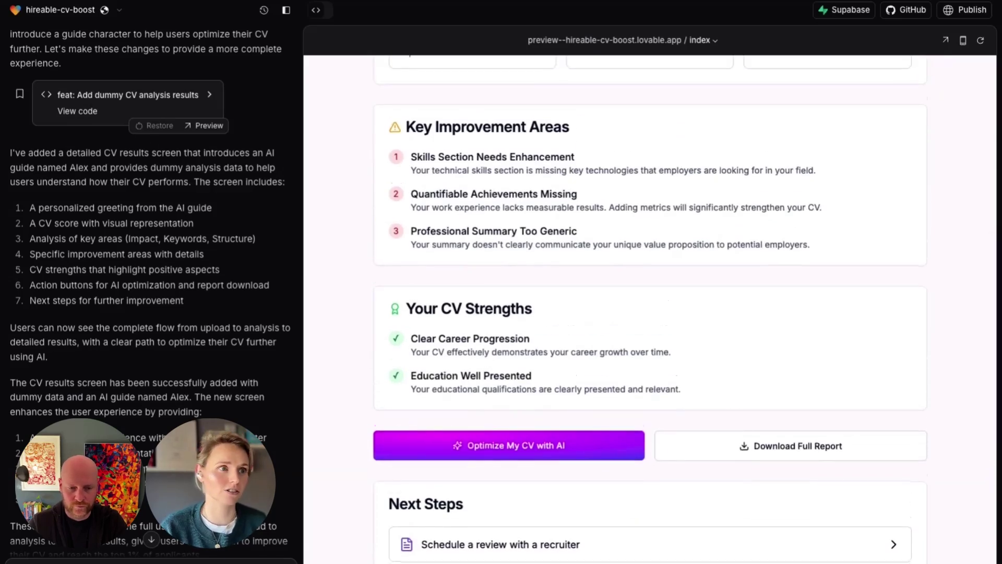
{"action": "scroll", "coordinate": [487, 313], "scroll_direction": "up", "scroll_amount": 10}
{"action": "scroll", "coordinate": [486, 316], "scroll_direction": "down", "scroll_amount": 3}
{"action": "scroll", "coordinate": [486, 315], "scroll_direction": "up", "scroll_amount": 3}
{"action": "scroll", "coordinate": [482, 312], "scroll_direction": "down", "scroll_amount": 6}
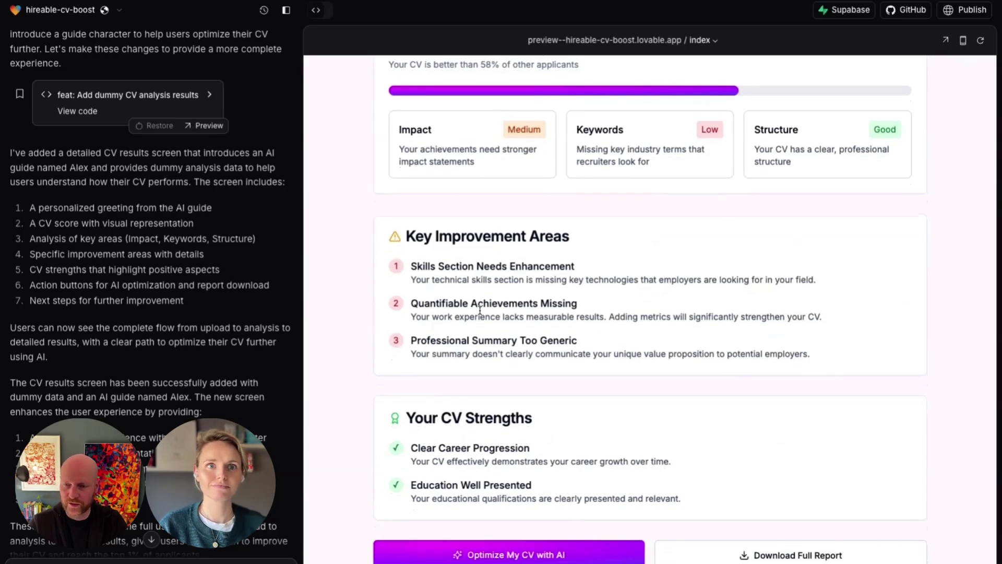
{"action": "scroll", "coordinate": [475, 308], "scroll_direction": "down", "scroll_amount": 1}
{"action": "scroll", "coordinate": [517, 375], "scroll_direction": "down", "scroll_amount": 4}
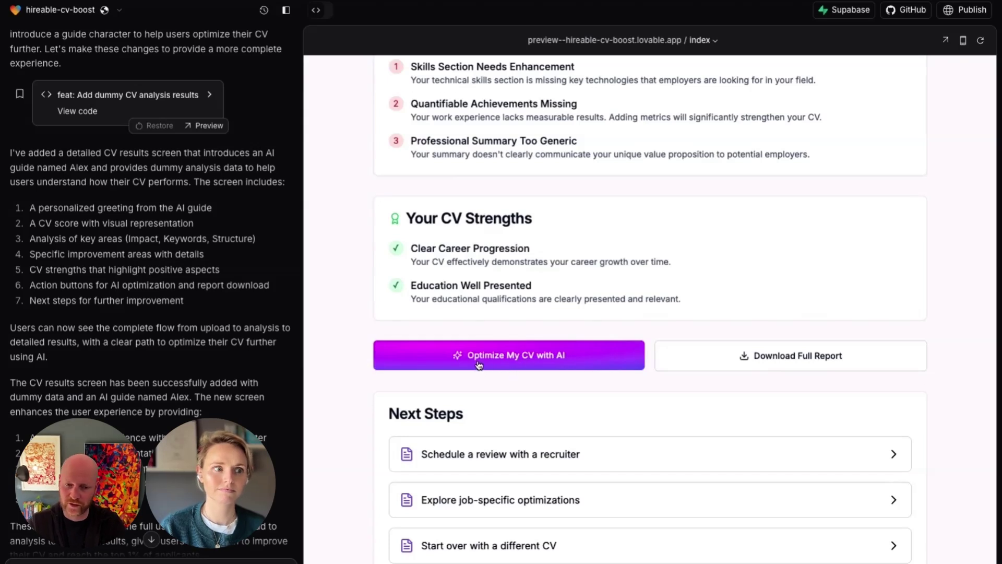
{"action": "scroll", "coordinate": [479, 366], "scroll_direction": "down", "scroll_amount": 1}
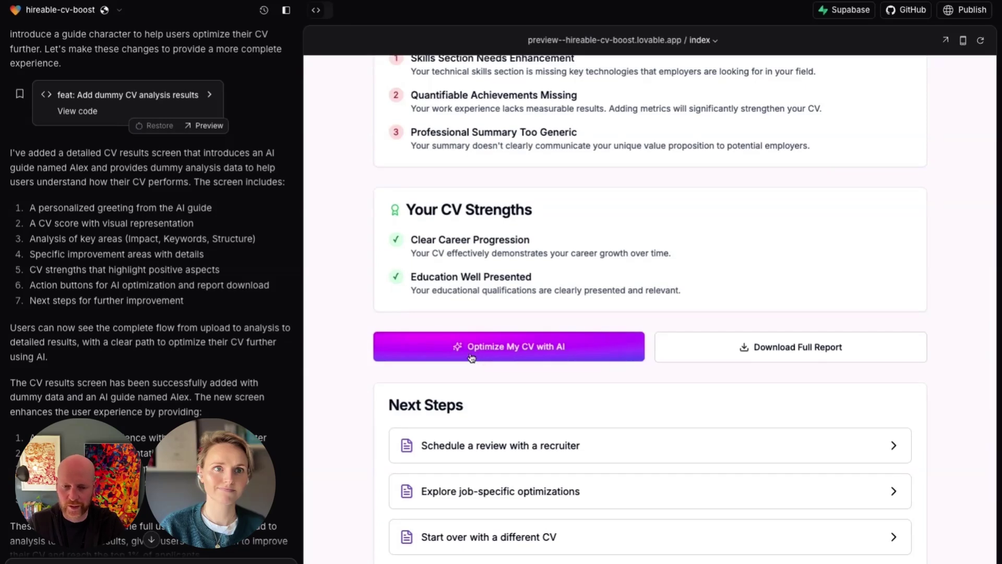
{"action": "scroll", "coordinate": [428, 359], "scroll_direction": "down", "scroll_amount": 10}
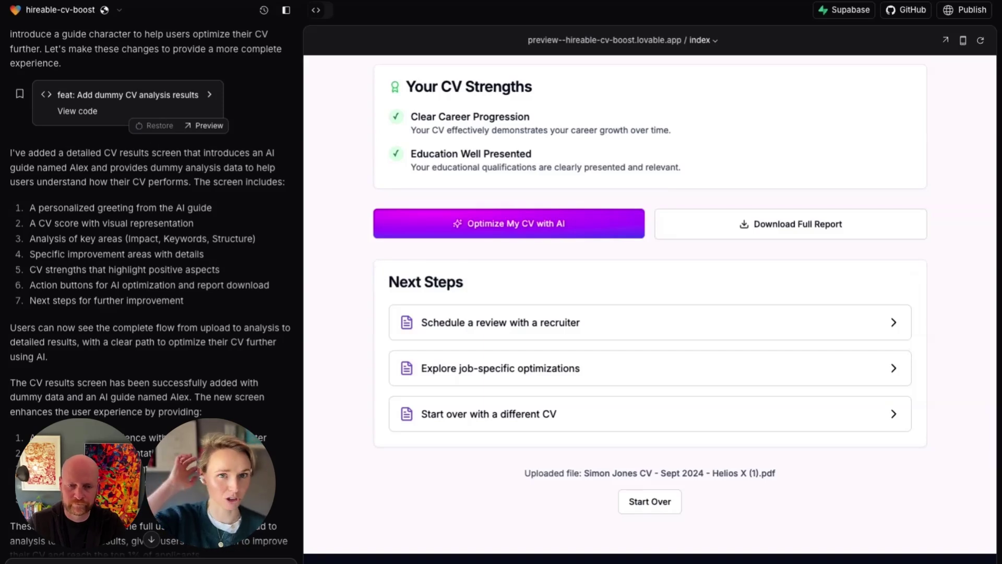
{"action": "scroll", "coordinate": [431, 340], "scroll_direction": "up", "scroll_amount": 4}
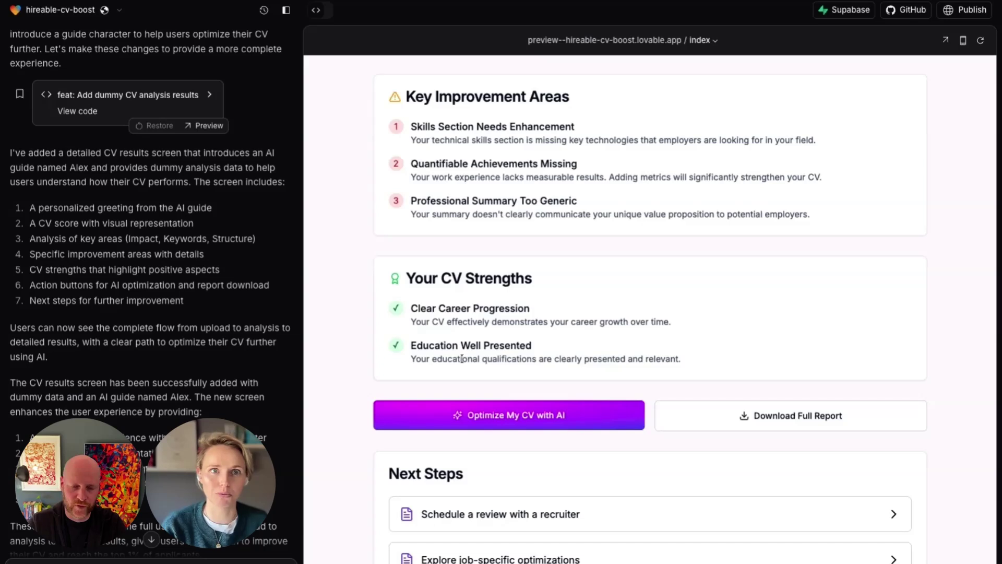
{"action": "scroll", "coordinate": [461, 358], "scroll_direction": "up", "scroll_amount": 7}
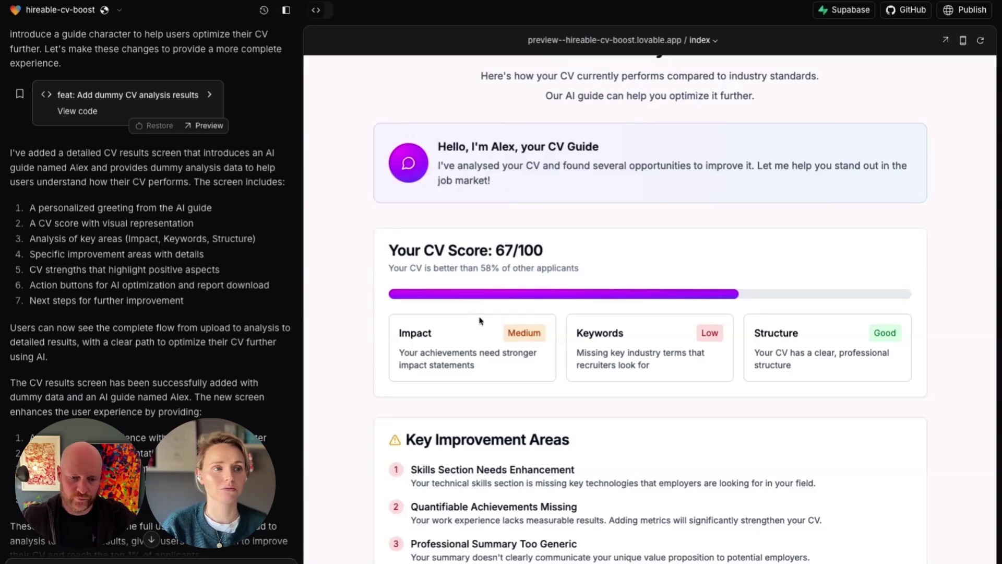
Switch to UX Pilot and compare its Analysis Complete screen, including the guide message, CV score and key improvement areas
{"action": "scroll", "coordinate": [468, 296], "scroll_direction": "down", "scroll_amount": 5}
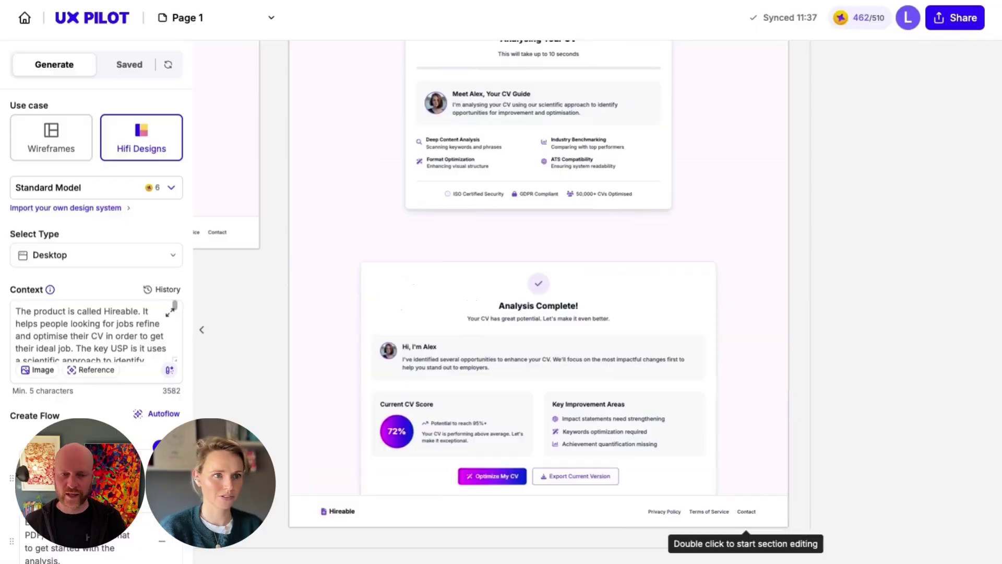
{"action": "scroll", "coordinate": [463, 174], "scroll_direction": "up", "scroll_amount": 5}
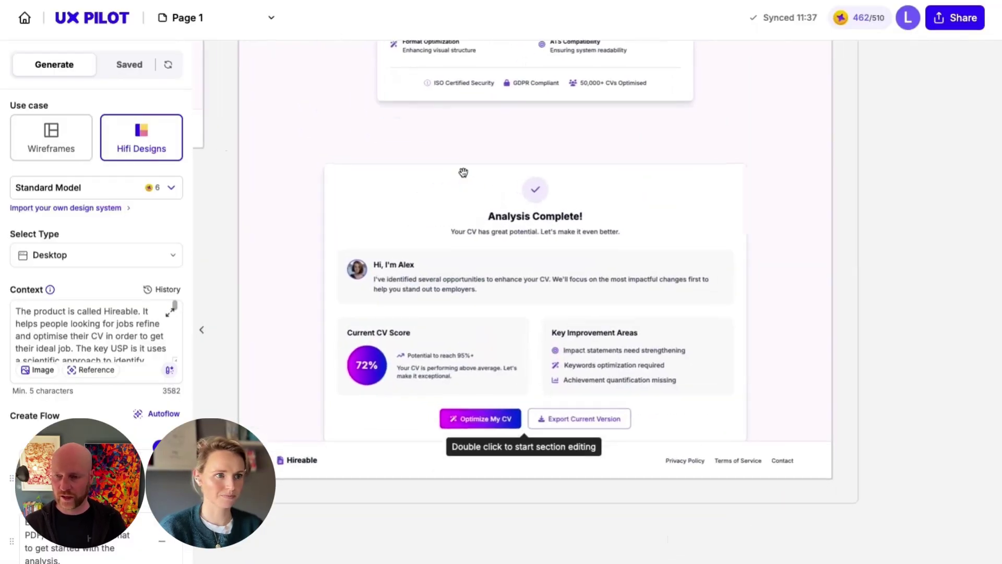
{"action": "scroll", "coordinate": [464, 174], "scroll_direction": "down", "scroll_amount": 5}
{"action": "scroll", "coordinate": [463, 174], "scroll_direction": "up", "scroll_amount": 4}
{"action": "scroll", "coordinate": [463, 174], "scroll_direction": "left", "scroll_amount": 1}
{"action": "scroll", "coordinate": [463, 174], "scroll_direction": "left", "scroll_amount": 1}
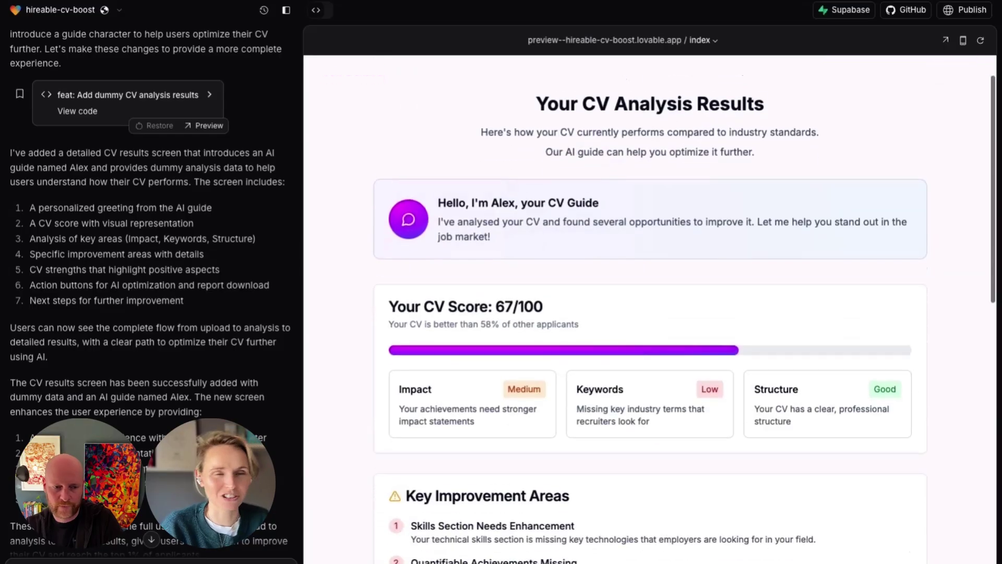
Reread the Your CV Strengths section and the sections around it on Lovable's results page
{"action": "scroll", "coordinate": [707, 399], "scroll_direction": "down", "scroll_amount": 7}
{"action": "left_click_drag", "start_coordinate": [706, 398], "coordinate": [421, 339]}
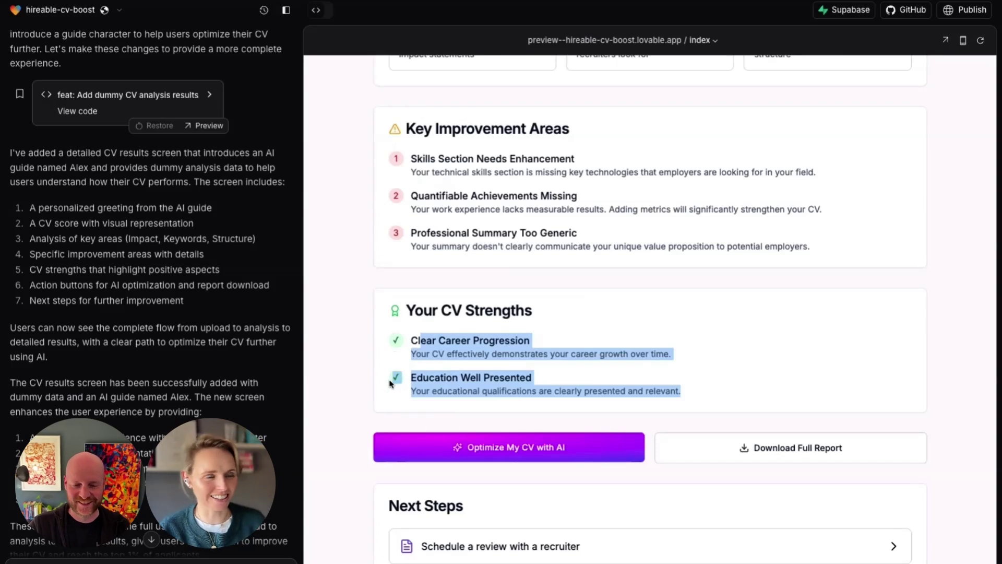
{"action": "scroll", "coordinate": [548, 360], "scroll_direction": "up", "scroll_amount": 4}
{"action": "left_click", "coordinate": [588, 491]}
{"action": "scroll", "coordinate": [588, 490], "scroll_direction": "down", "scroll_amount": 3}
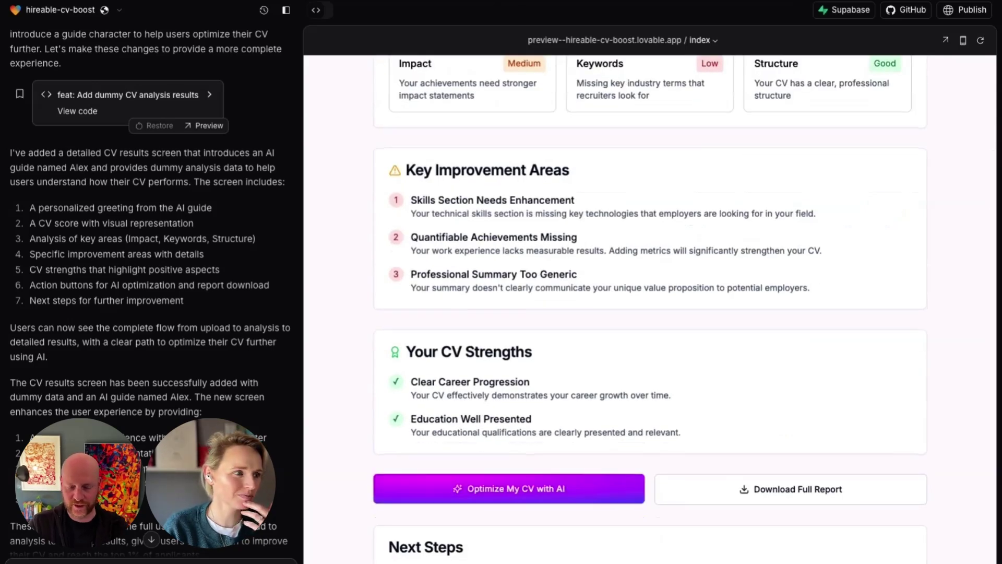
Prompt Lovable to create the screen for previewing, editing and optimising the CV from 'Optimise my CV with AI', and open that screen
{"action": "scroll", "coordinate": [151, 490], "scroll_direction": "down", "scroll_amount": 1}
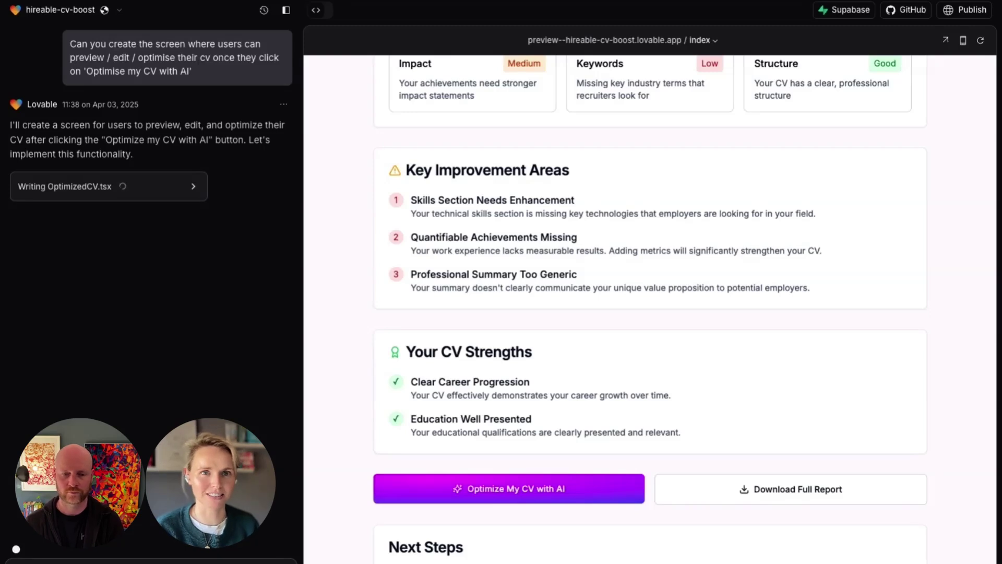
{"action": "scroll", "coordinate": [490, 336], "scroll_direction": "down", "scroll_amount": 3}
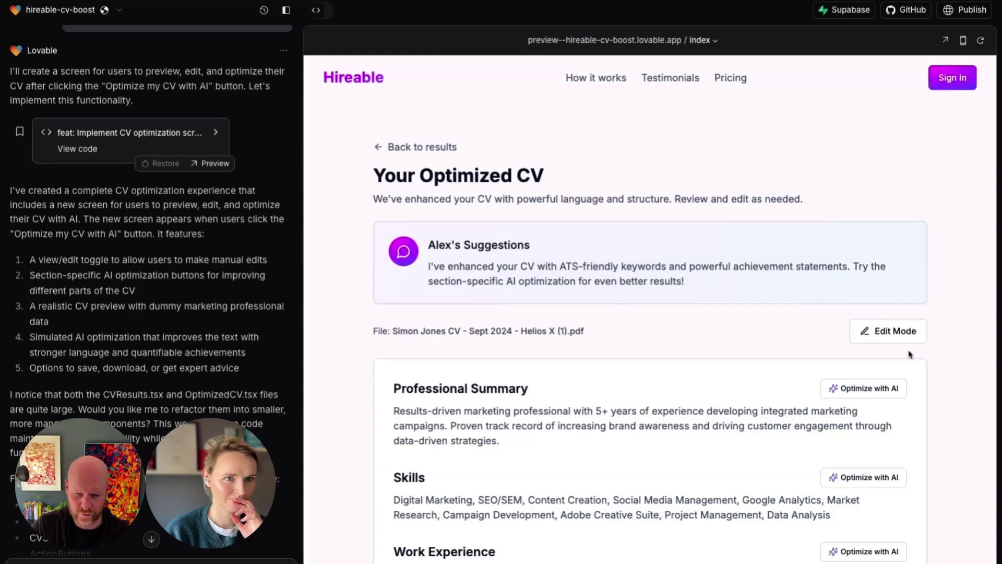
Read the Your Optimized CV page, covering the guide's suggestions and the summary, skills and work experience sections
{"action": "left_click_drag", "start_coordinate": [694, 285], "coordinate": [367, 280]}
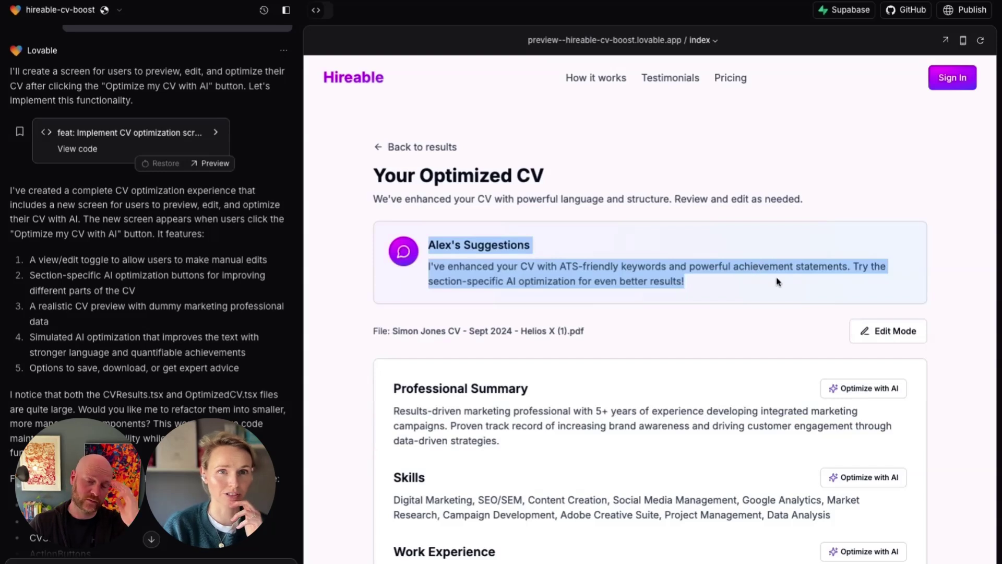
{"action": "left_click", "coordinate": [684, 321]}
{"action": "scroll", "coordinate": [689, 328], "scroll_direction": "down", "scroll_amount": 3}
{"action": "scroll", "coordinate": [693, 335], "scroll_direction": "up", "scroll_amount": 1}
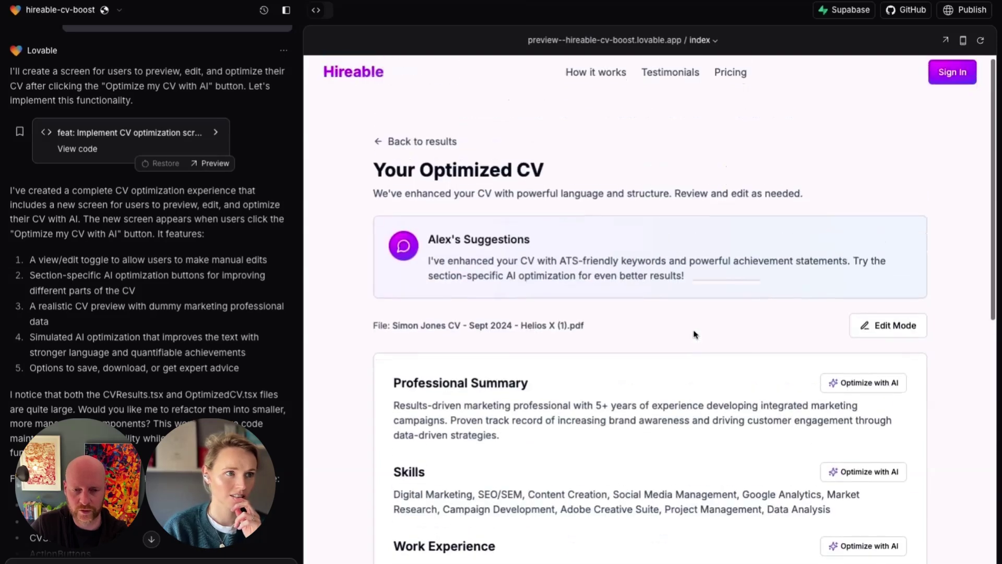
{"action": "scroll", "coordinate": [693, 335], "scroll_direction": "down", "scroll_amount": 3}
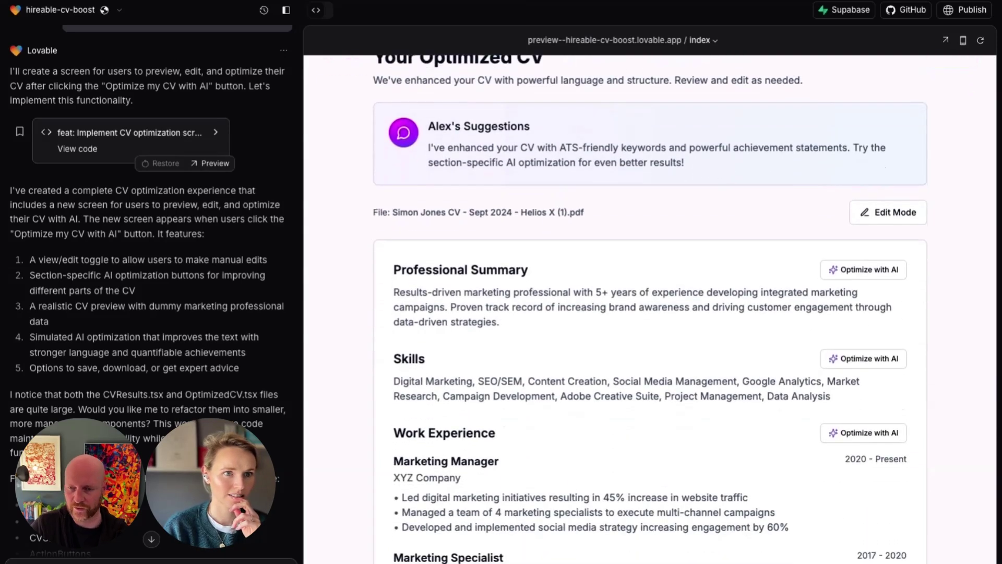
{"action": "scroll", "coordinate": [684, 309], "scroll_direction": "up", "scroll_amount": 2}
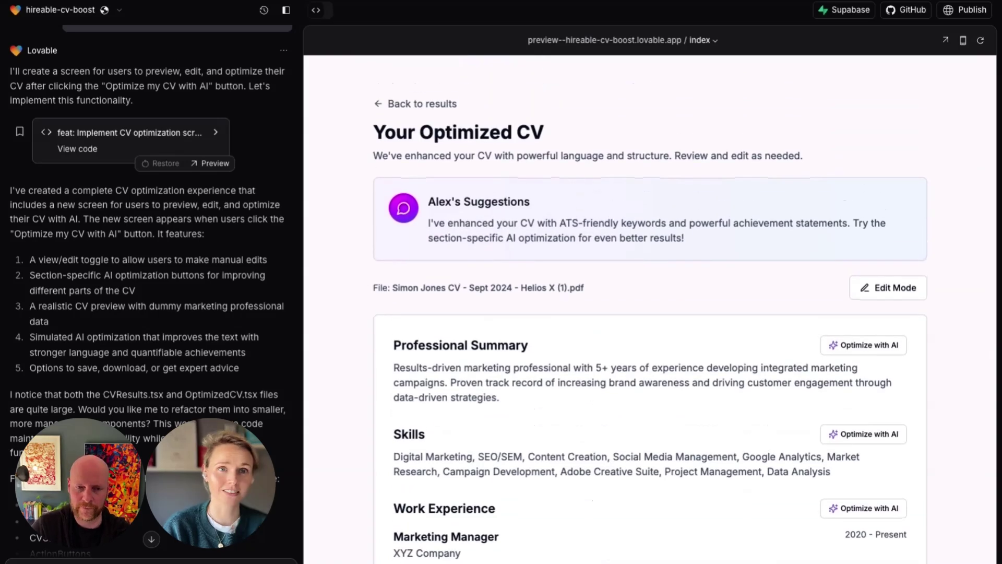
Test the optimised CV's edit mode by adding "asdasdasd" to the end of the Professional Summary, and return to view mode
{"action": "scroll", "coordinate": [720, 498], "scroll_direction": "down", "scroll_amount": 5}
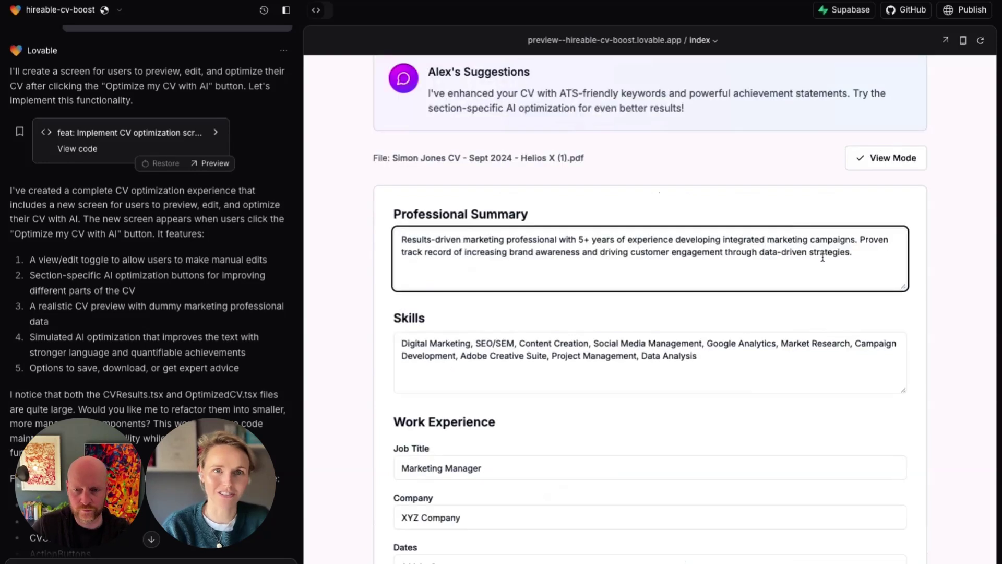
{"action": "type", "text": "asdasdasd"}
{"action": "left_click", "coordinate": [877, 166]}
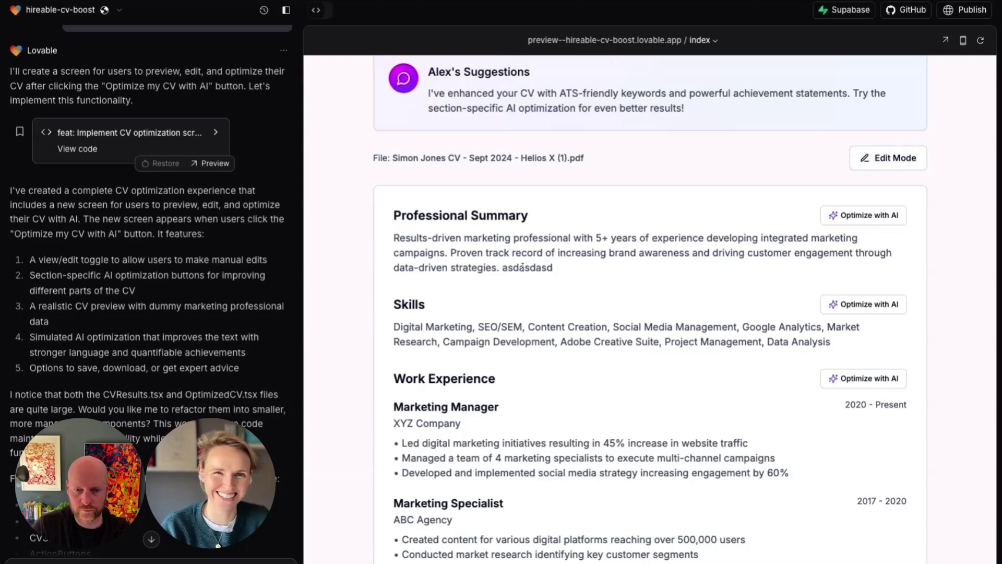
Optimise the Professional Summary with AI, inspect the rewritten text in edit mode, and return the CV to view mode
{"action": "scroll", "coordinate": [594, 410], "scroll_direction": "down", "scroll_amount": 2}
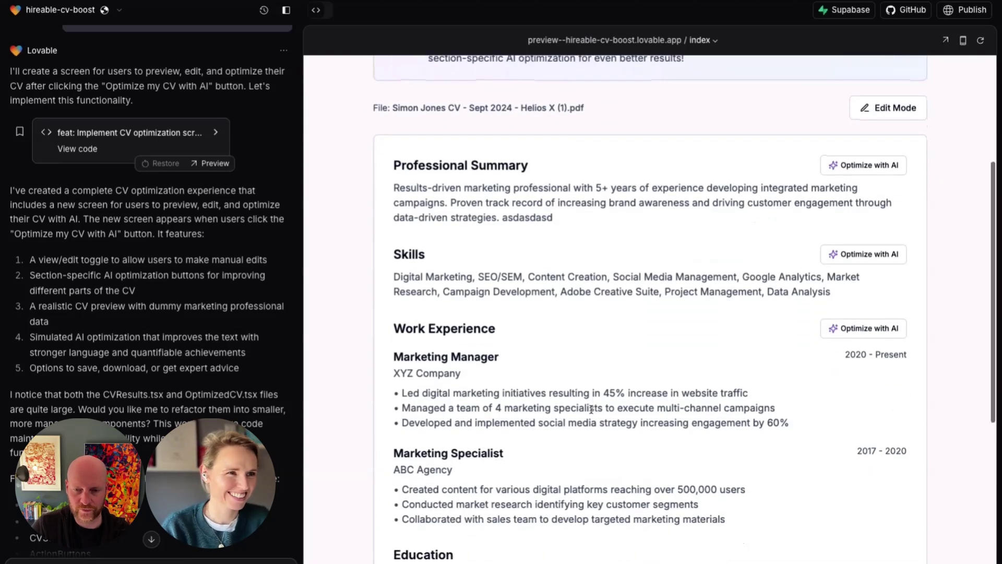
{"action": "left_click", "coordinate": [862, 166]}
{"action": "triple_click", "coordinate": [784, 226]}
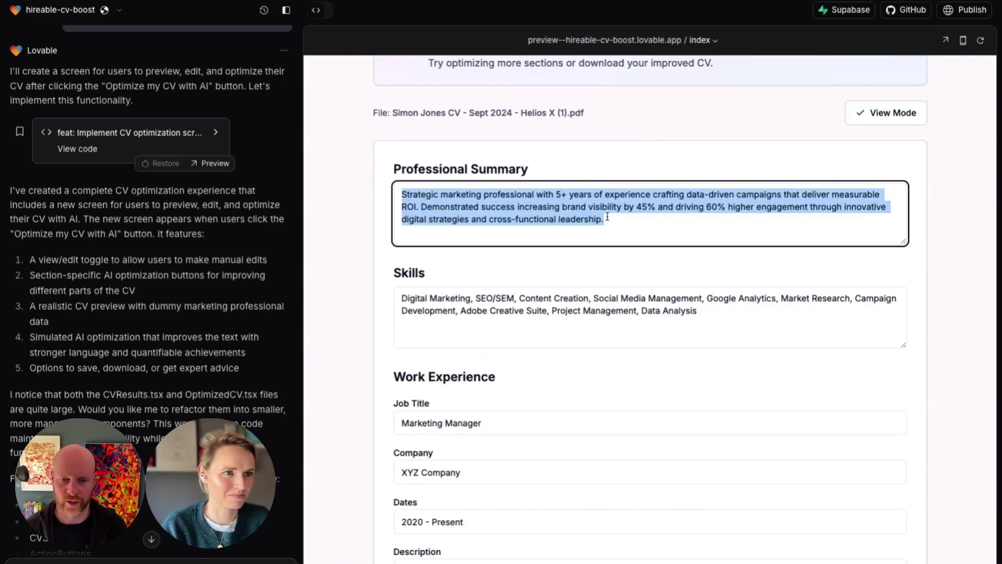
{"action": "left_click", "coordinate": [556, 194]}
{"action": "type", "text": "1"}
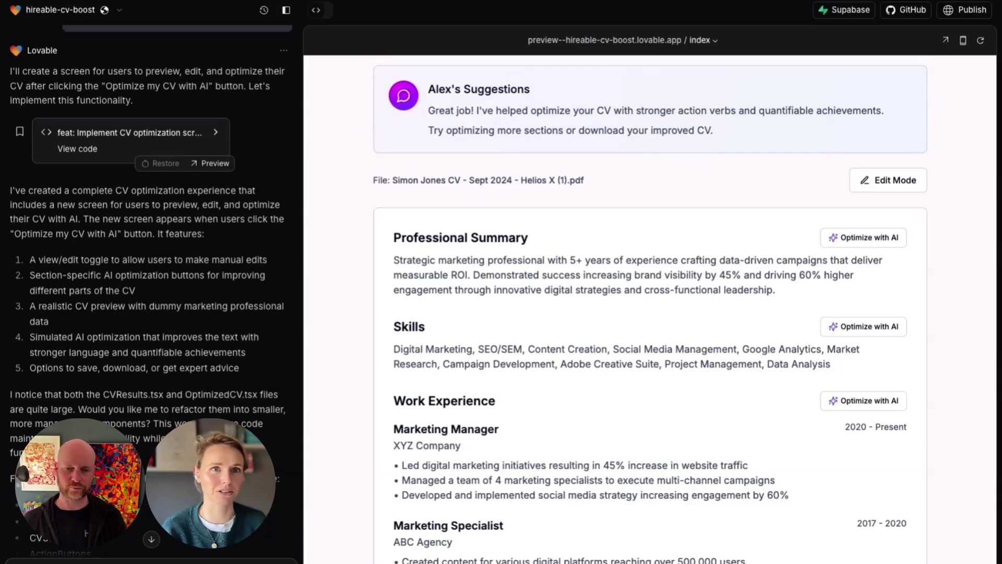
Review the Your Optimized CV page from the guide's suggestions through the CV sections to the save, download and expert advice options
{"action": "scroll", "coordinate": [470, 498], "scroll_direction": "down", "scroll_amount": 3}
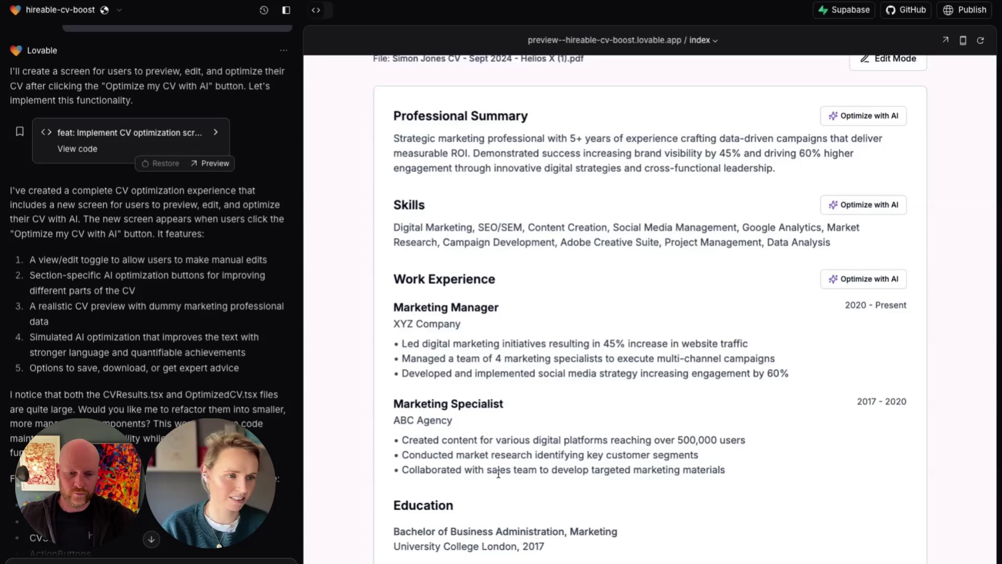
{"action": "scroll", "coordinate": [501, 469], "scroll_direction": "down", "scroll_amount": 3}
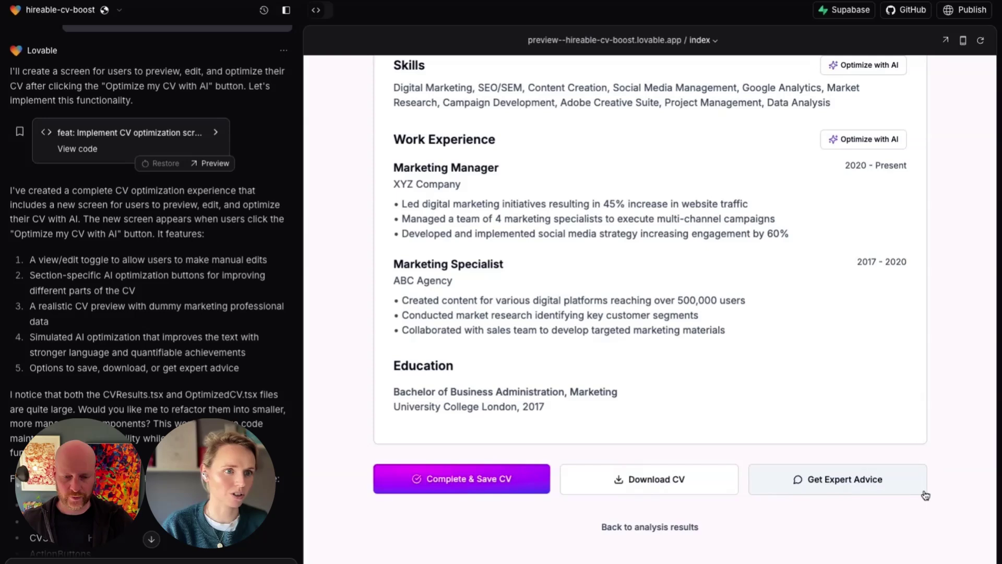
{"action": "scroll", "coordinate": [347, 483], "scroll_direction": "up", "scroll_amount": 5}
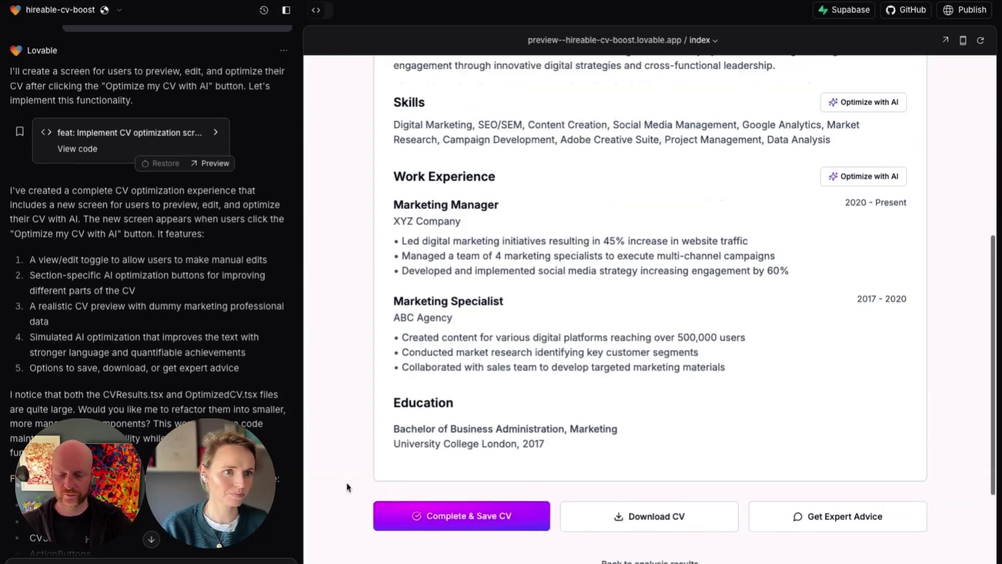
{"action": "scroll", "coordinate": [347, 482], "scroll_direction": "up", "scroll_amount": 3}
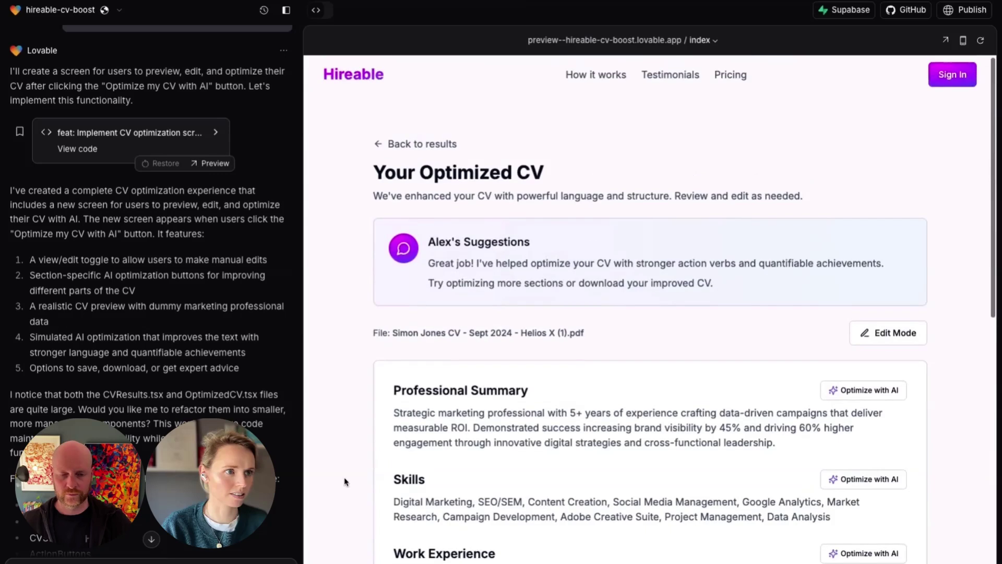
{"action": "scroll", "coordinate": [345, 478], "scroll_direction": "down", "scroll_amount": 5}
{"action": "scroll", "coordinate": [344, 479], "scroll_direction": "up", "scroll_amount": 4}
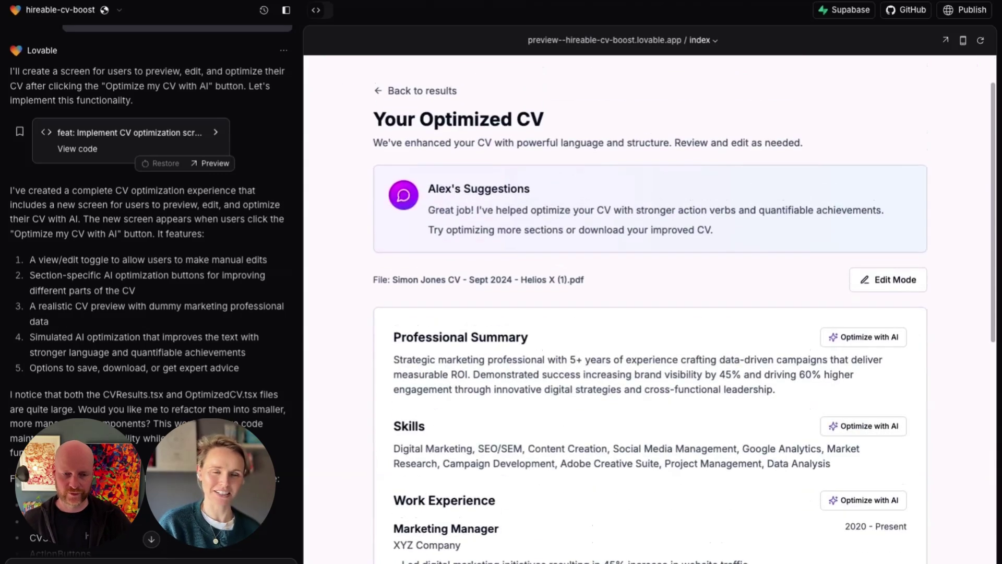
{"action": "scroll", "coordinate": [344, 478], "scroll_direction": "down", "scroll_amount": 1}
{"action": "scroll", "coordinate": [492, 470], "scroll_direction": "up", "scroll_amount": 1}
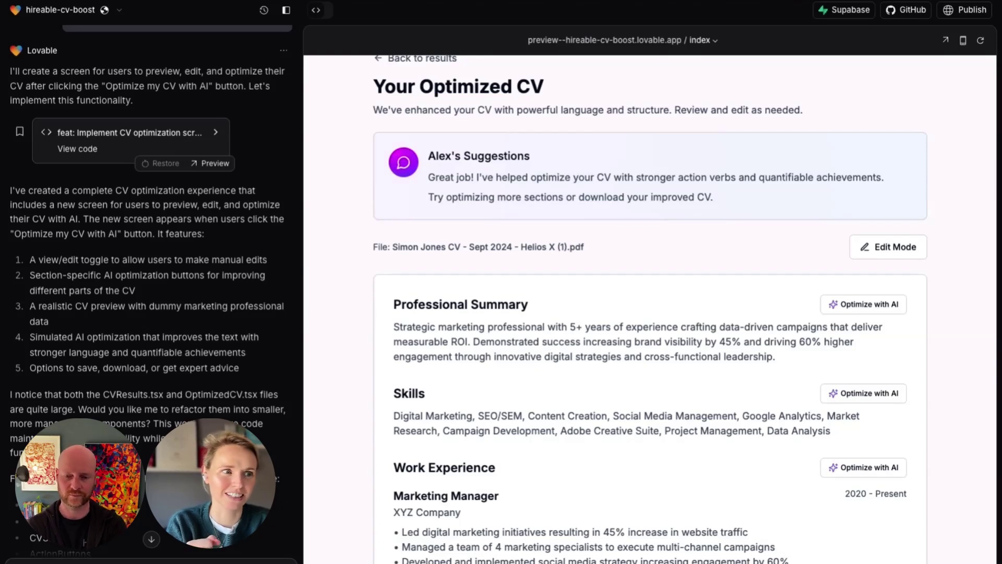
{"action": "scroll", "coordinate": [496, 492], "scroll_direction": "down", "scroll_amount": 5}
{"action": "scroll", "coordinate": [498, 493], "scroll_direction": "up", "scroll_amount": 6}
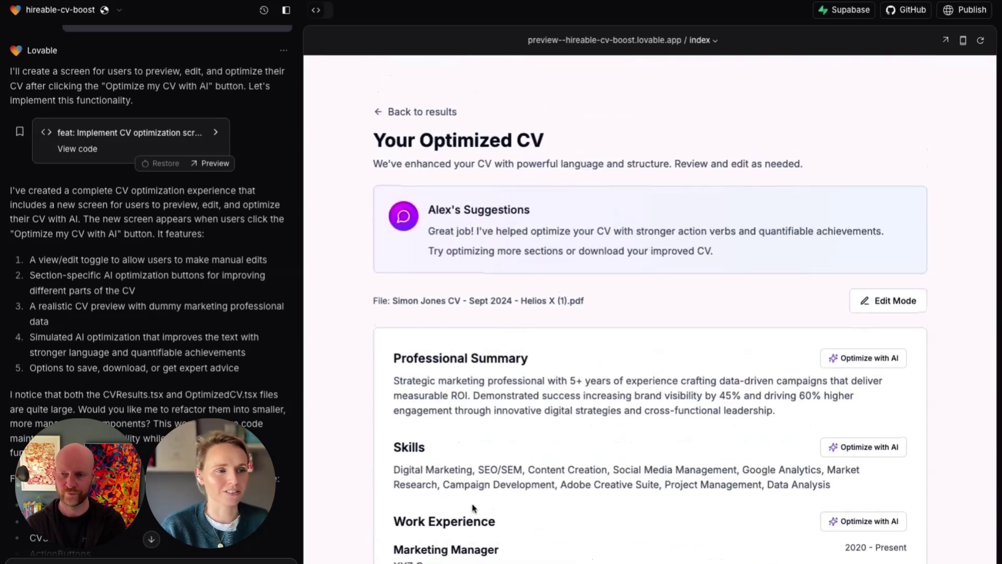
{"action": "scroll", "coordinate": [427, 389], "scroll_direction": "down", "scroll_amount": 1}
{"action": "scroll", "coordinate": [427, 389], "scroll_direction": "up", "scroll_amount": 2}
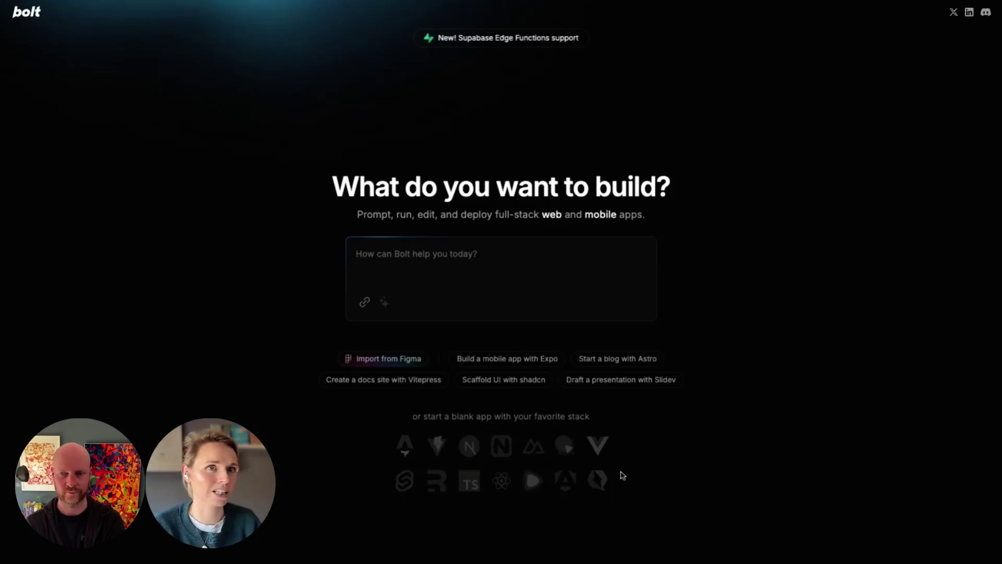
Switch to Bolt and submit the copied Hireable product brief and style guide as the build prompt
{"action": "left_click", "coordinate": [358, 253]}
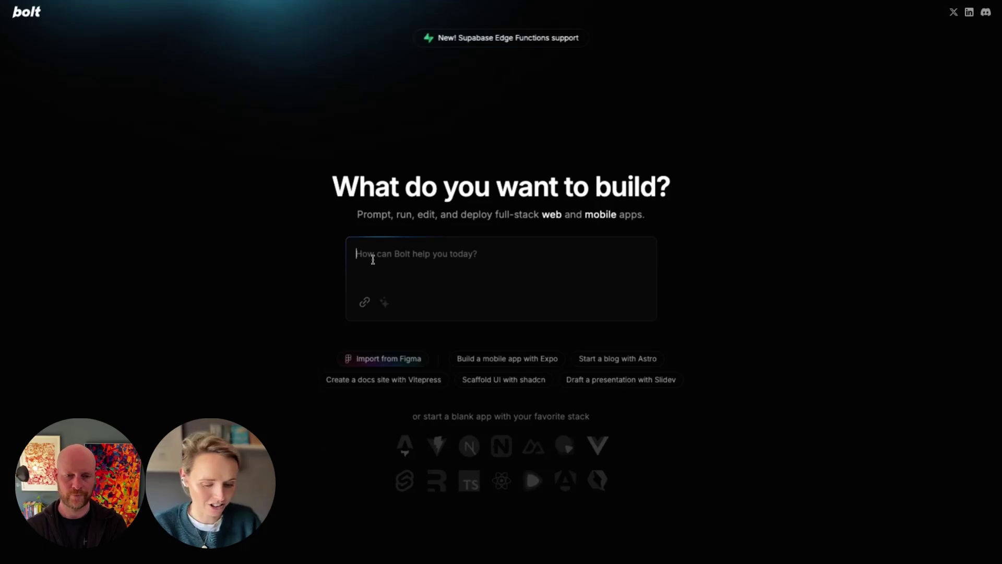
{"action": "key", "text": "ctrl+v"}
{"action": "key", "text": "Return"}
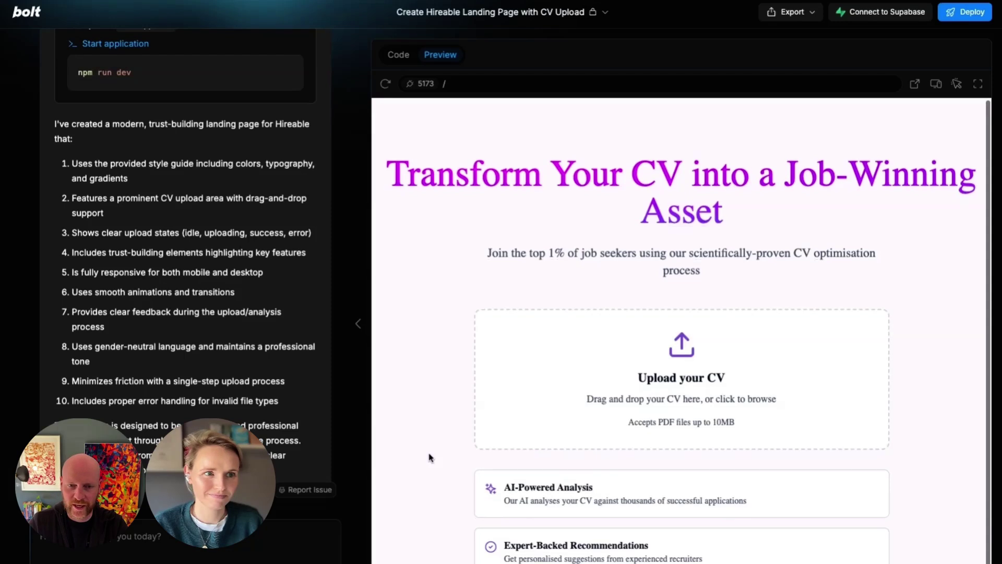
Examine Bolt's Hireable landing page, covering the headline, the CV upload area and the feature cards beneath it
{"action": "scroll", "coordinate": [429, 457], "scroll_direction": "down", "scroll_amount": 1}
{"action": "scroll", "coordinate": [681, 329], "scroll_direction": "up", "scroll_amount": 1}
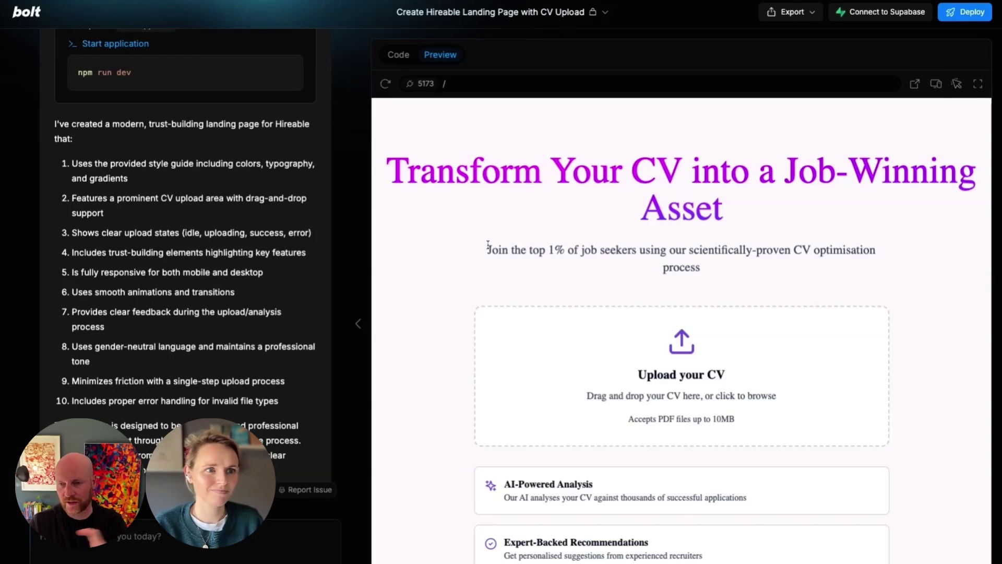
{"action": "scroll", "coordinate": [479, 312], "scroll_direction": "down", "scroll_amount": 1}
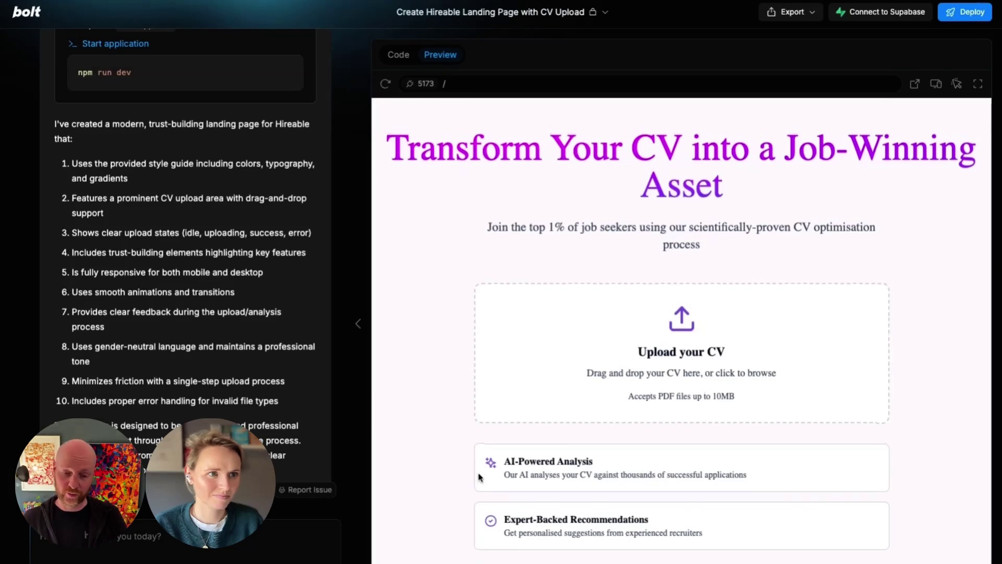
{"action": "scroll", "coordinate": [484, 480], "scroll_direction": "up", "scroll_amount": 1}
{"action": "scroll", "coordinate": [527, 554], "scroll_direction": "down", "scroll_amount": 1}
{"action": "scroll", "coordinate": [527, 554], "scroll_direction": "up", "scroll_amount": 1}
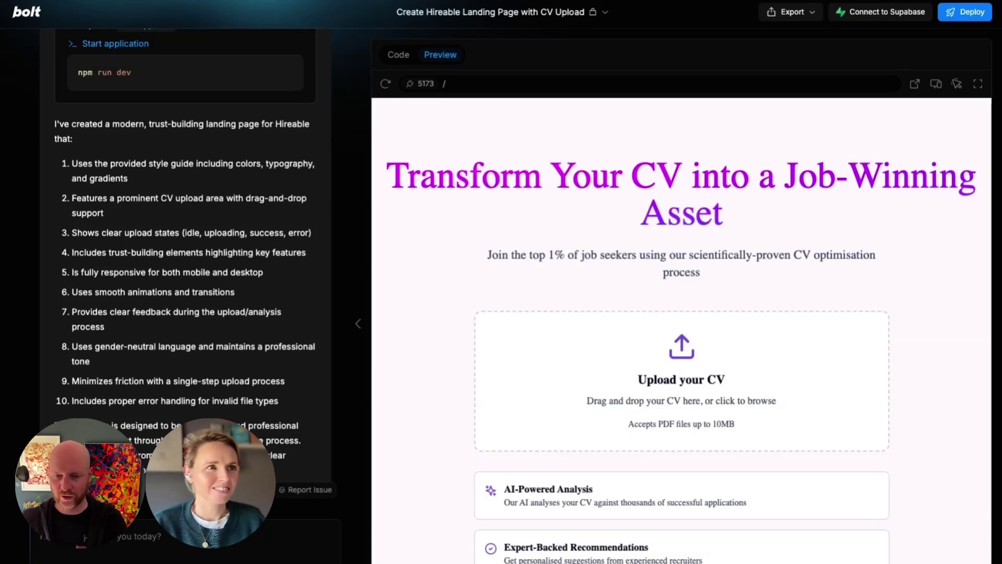
{"action": "scroll", "coordinate": [741, 331], "scroll_direction": "down", "scroll_amount": 1}
{"action": "scroll", "coordinate": [744, 333], "scroll_direction": "up", "scroll_amount": 1}
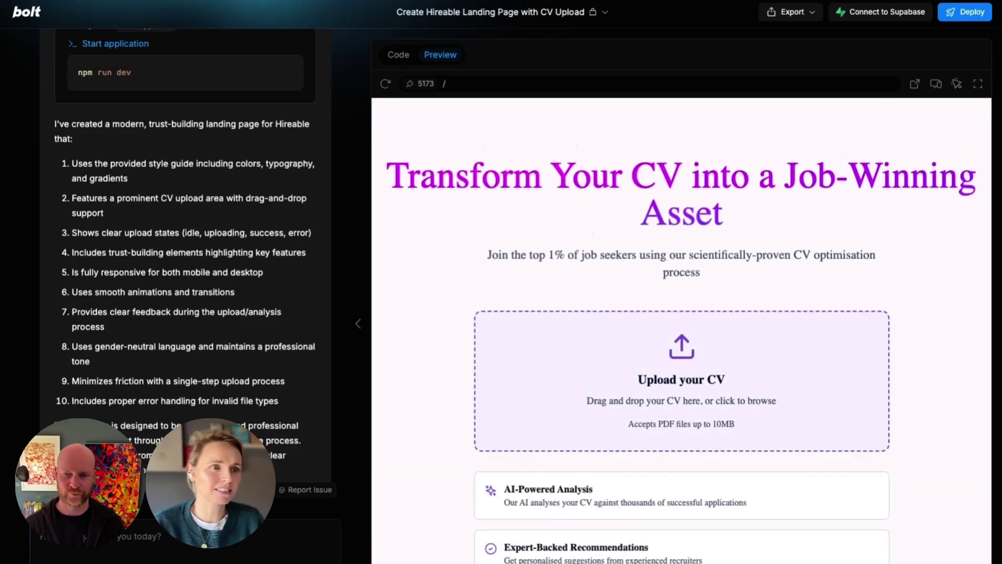
Test the CV upload in Bolt's preview, and prompt for dummy data on the CV result screen, AI optimisation and a personal guide
{"action": "left_click_drag", "start_coordinate": [681, 381], "coordinate": [681, 381]}
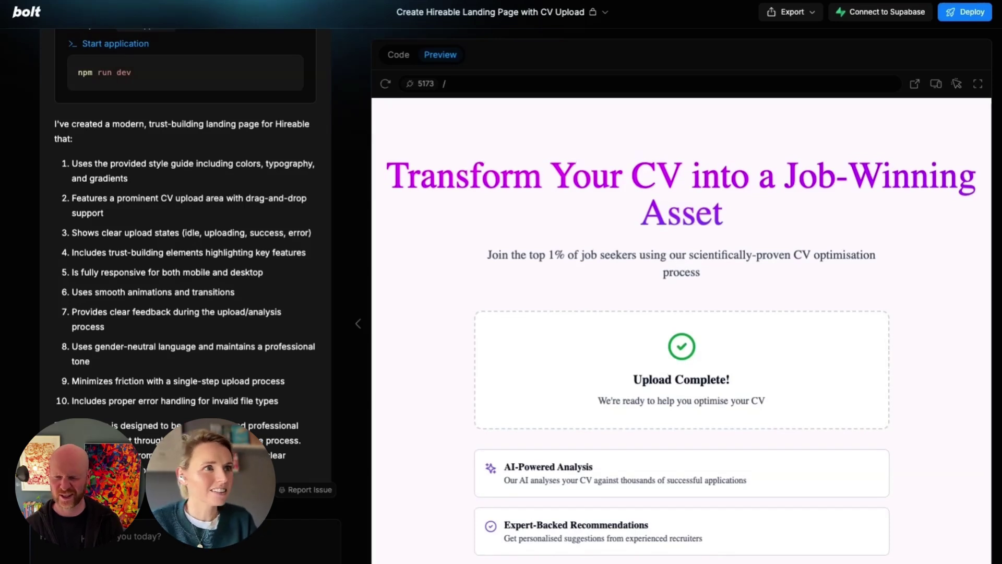
{"action": "type", "text": "Add some dummy data to the CV result screen so we can get a feel for the whole process. Users should be able to optimise with AI their CV to improve it further. There's no personal feel to this so it would be good to introduce the guide to help people complete their goal (an optimised CV in the top 1%)."}
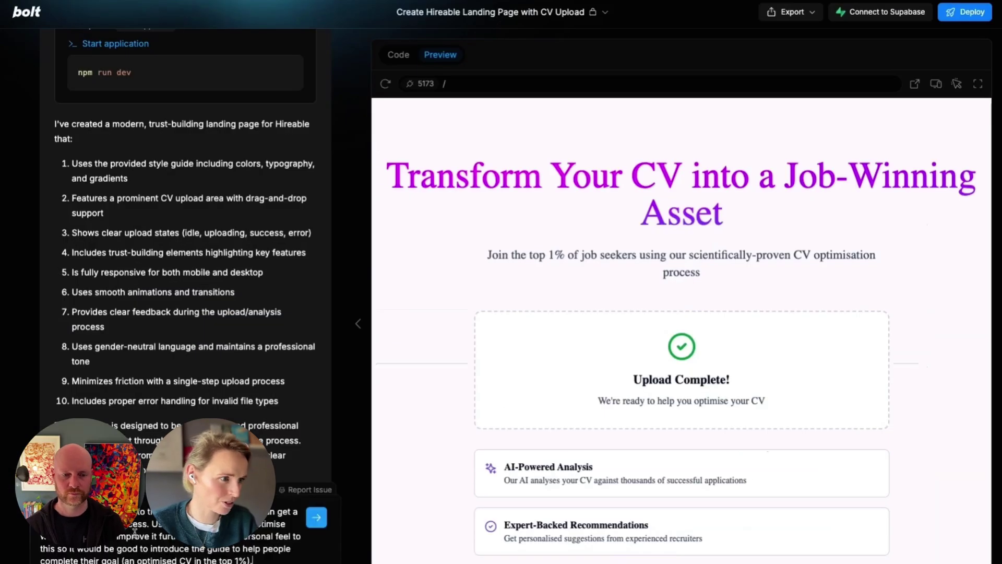
{"action": "key", "text": "Return"}
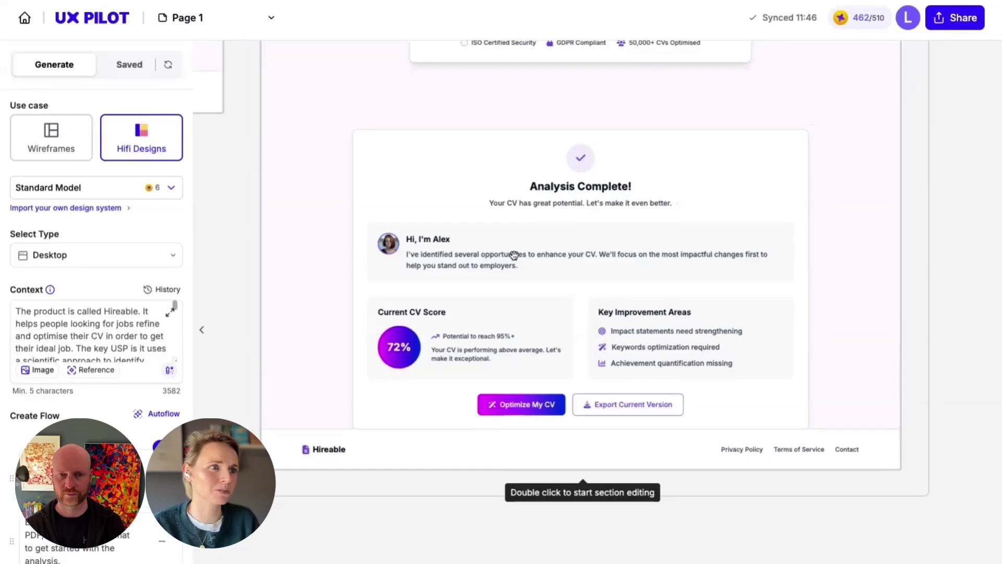
Switch to UX Pilot and review the Analysis Complete section and the Hireable landing page designs
{"action": "scroll", "coordinate": [469, 233], "scroll_direction": "down", "scroll_amount": 3}
{"action": "scroll", "coordinate": [469, 233], "scroll_direction": "up", "scroll_amount": 5}
{"action": "scroll", "coordinate": [470, 233], "scroll_direction": "up", "scroll_amount": 5}
{"action": "scroll", "coordinate": [470, 232], "scroll_direction": "left", "scroll_amount": 5}
{"action": "scroll", "coordinate": [336, 139], "scroll_direction": "up", "scroll_amount": 5}
{"action": "scroll", "coordinate": [354, 261], "scroll_direction": "down", "scroll_amount": 3}
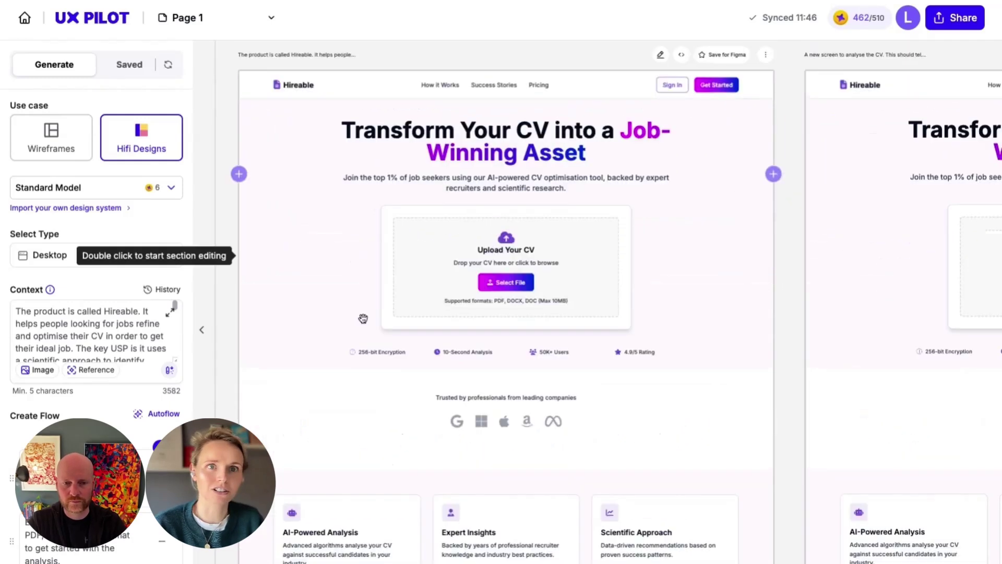
{"action": "scroll", "coordinate": [490, 368], "scroll_direction": "right", "scroll_amount": 5}
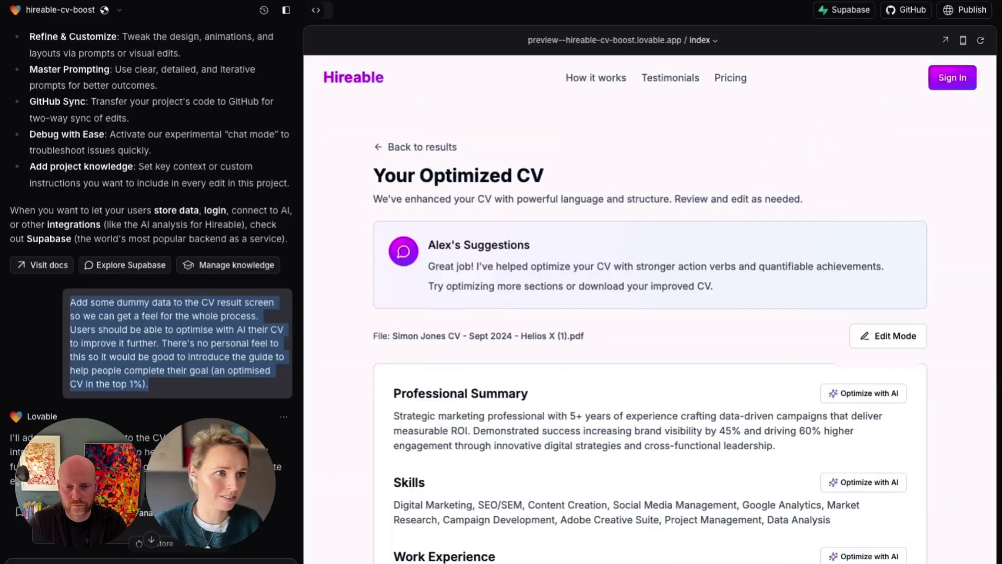
Switch to Lovable and look over the Your Optimized CV page again
{"action": "scroll", "coordinate": [522, 327], "scroll_direction": "down", "scroll_amount": 5}
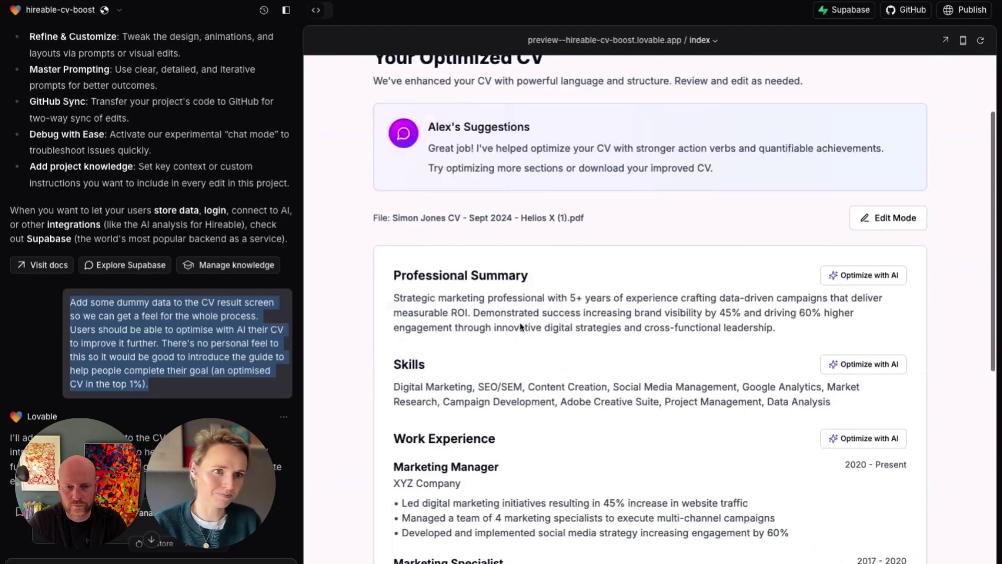
{"action": "scroll", "coordinate": [522, 327], "scroll_direction": "up", "scroll_amount": 5}
{"action": "scroll", "coordinate": [522, 326], "scroll_direction": "up", "scroll_amount": 1}
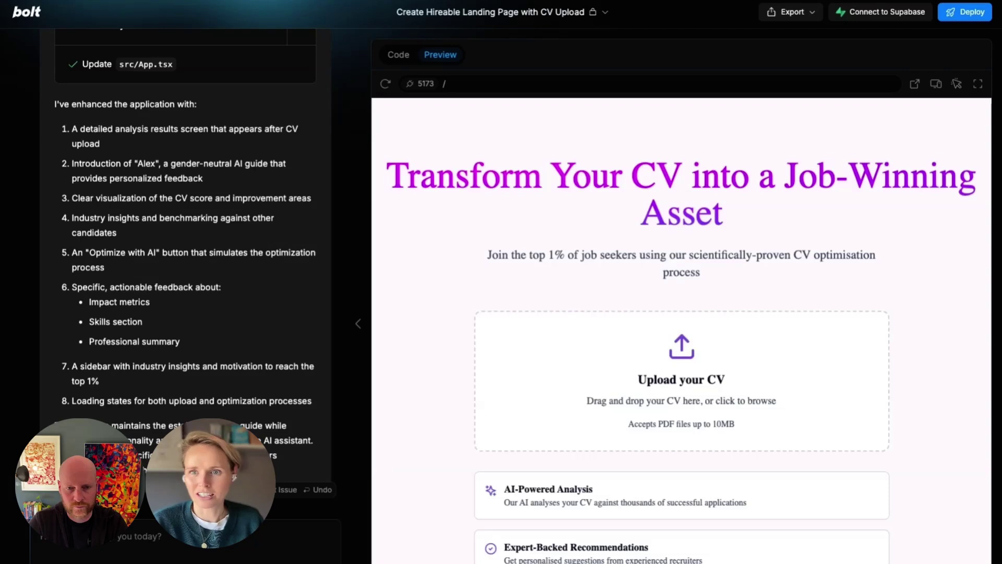
Upload the CV in Bolt's updated preview and examine the score and guide message on the CV Analysis Results page
{"action": "left_click_drag", "start_coordinate": [606, 371], "coordinate": [606, 371]}
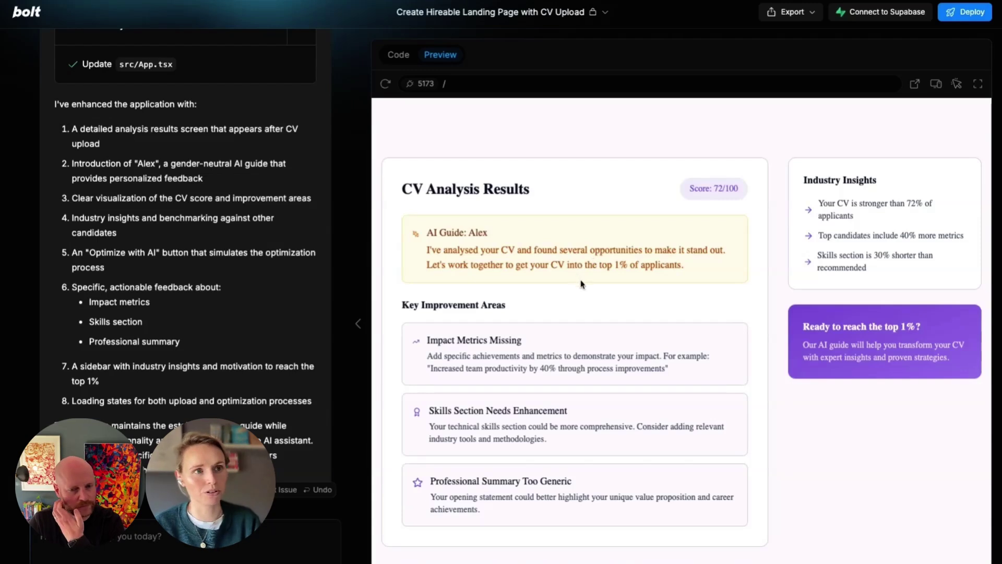
{"action": "left_click_drag", "start_coordinate": [693, 188], "coordinate": [746, 197]}
{"action": "left_click", "coordinate": [746, 197]}
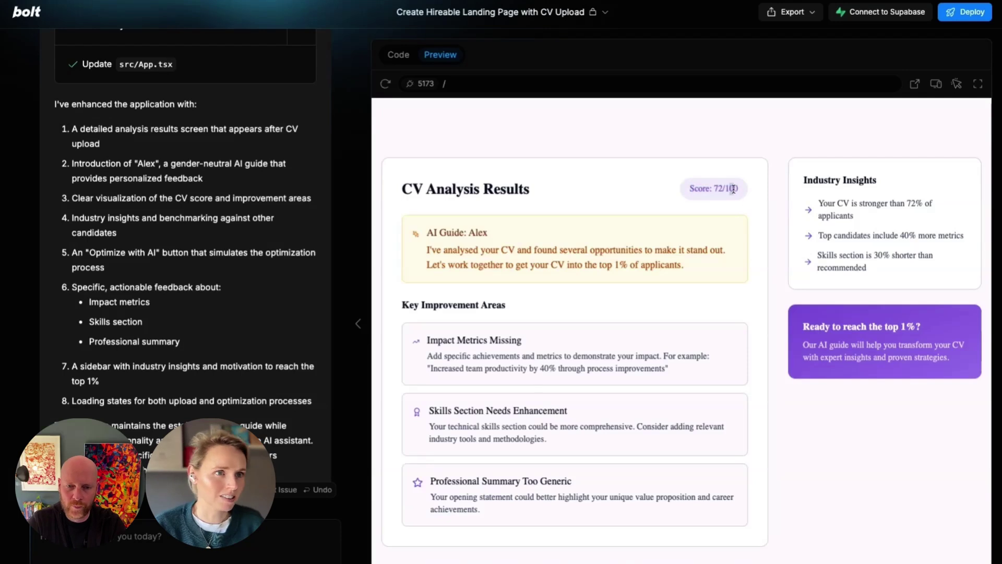
{"action": "scroll", "coordinate": [430, 329], "scroll_direction": "down", "scroll_amount": 1}
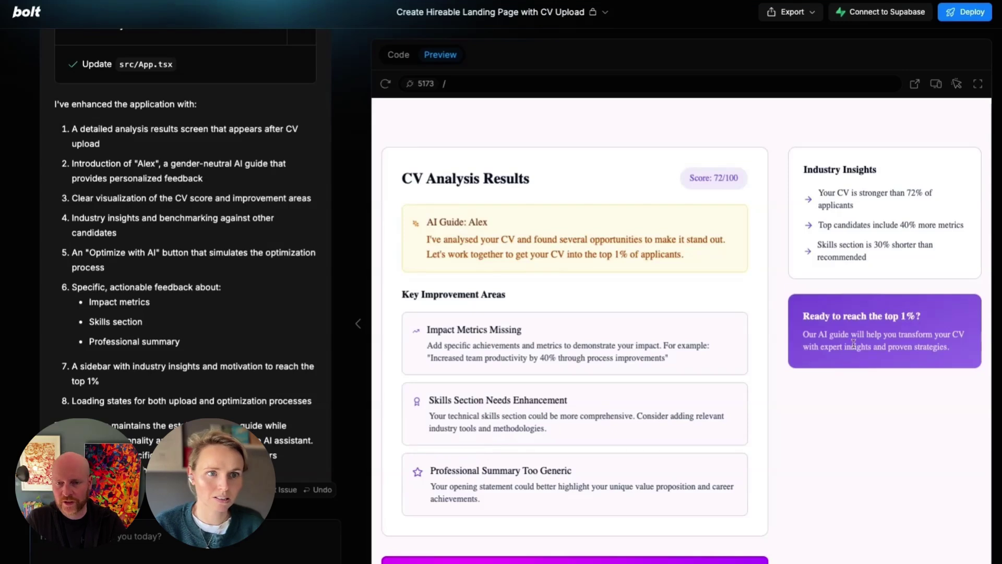
{"action": "scroll", "coordinate": [855, 344], "scroll_direction": "up", "scroll_amount": 1}
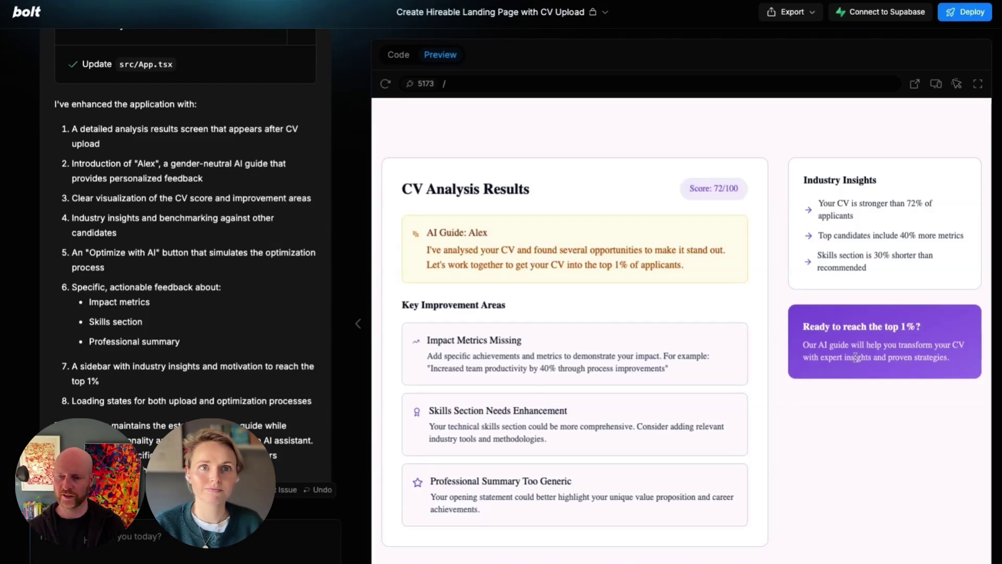
Read the Industry Insights card, covering its points on applicant comparison, candidate metrics and skills section length
{"action": "triple_click", "coordinate": [874, 219]}
{"action": "left_click", "coordinate": [841, 216]}
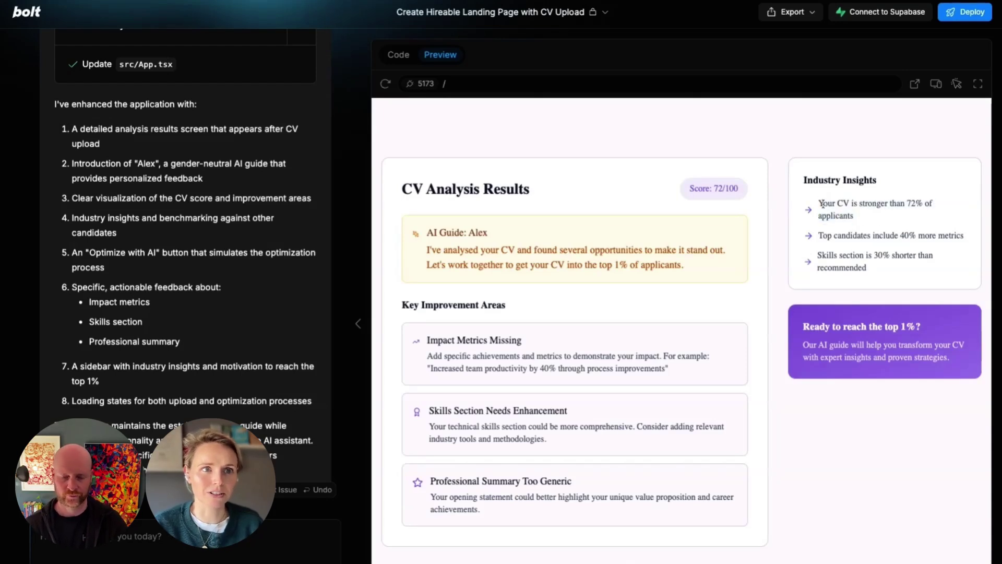
{"action": "triple_click", "coordinate": [820, 205]}
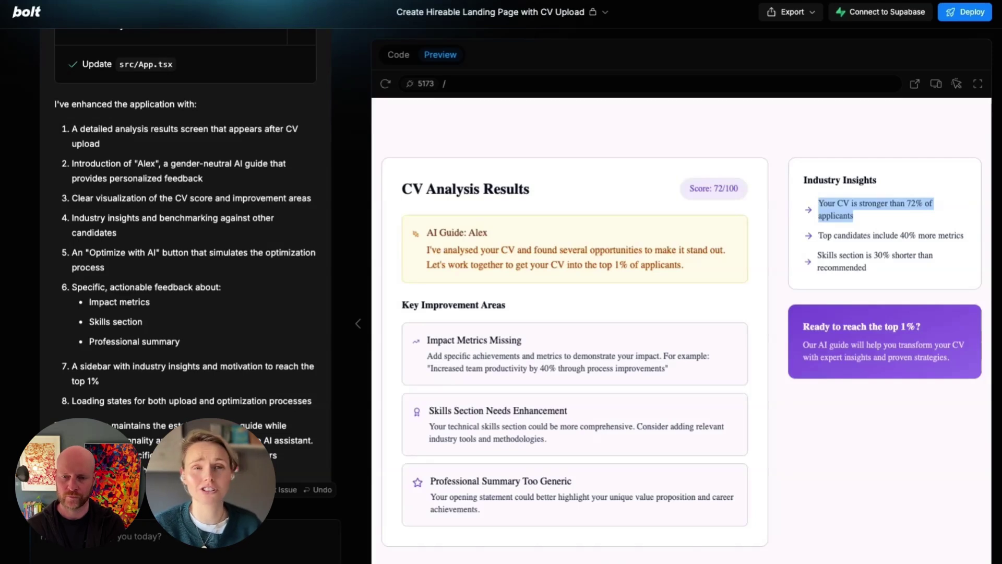
{"action": "triple_click", "coordinate": [882, 235]}
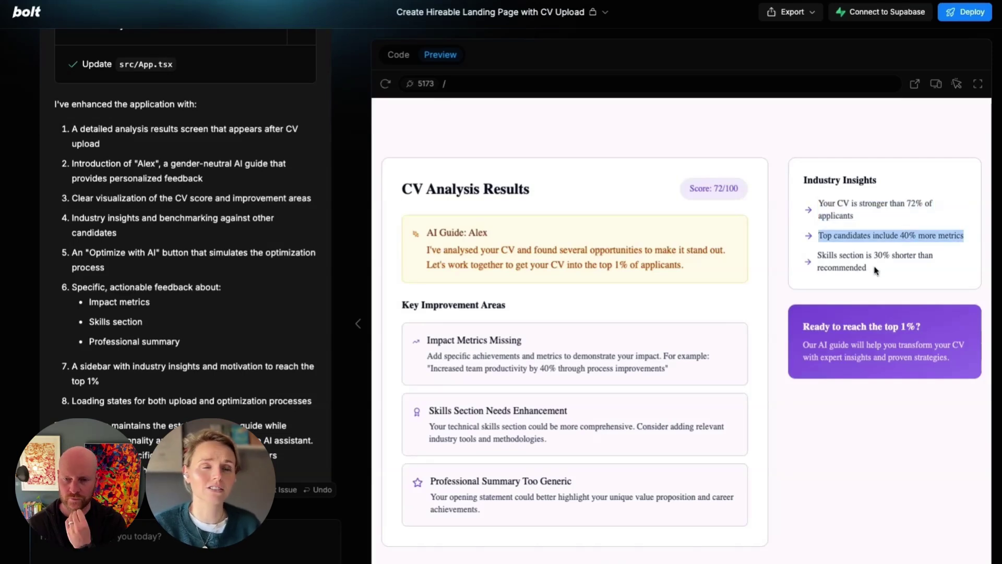
{"action": "left_click", "coordinate": [883, 280]}
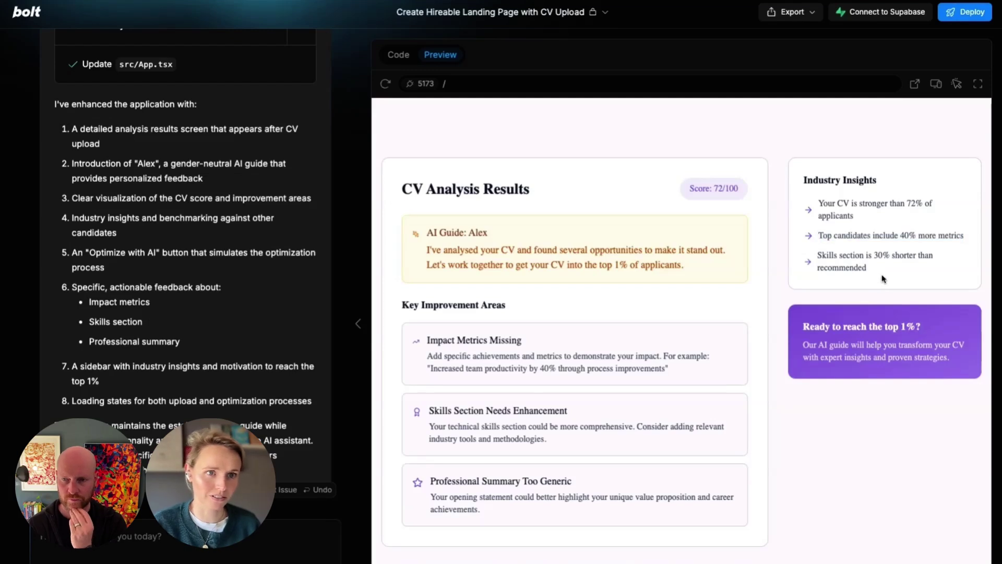
Review the Key Improvement Areas and the AI optimisation option below them on Bolt's results page
{"action": "scroll", "coordinate": [835, 281], "scroll_direction": "down", "scroll_amount": 2}
{"action": "scroll", "coordinate": [835, 282], "scroll_direction": "up", "scroll_amount": 2}
{"action": "scroll", "coordinate": [681, 328], "scroll_direction": "down", "scroll_amount": 1}
{"action": "scroll", "coordinate": [681, 329], "scroll_direction": "up", "scroll_amount": 1}
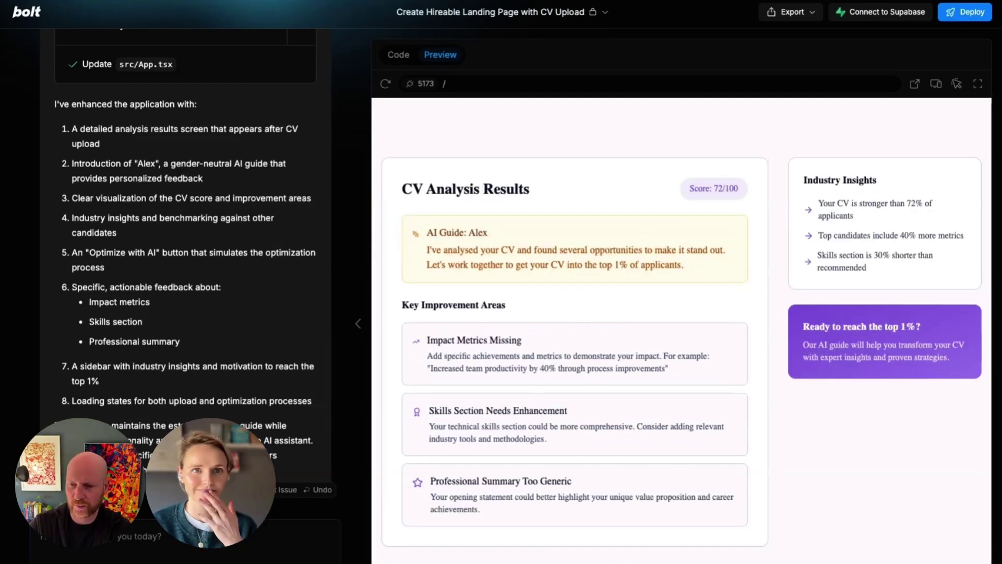
{"action": "scroll", "coordinate": [697, 450], "scroll_direction": "down", "scroll_amount": 1}
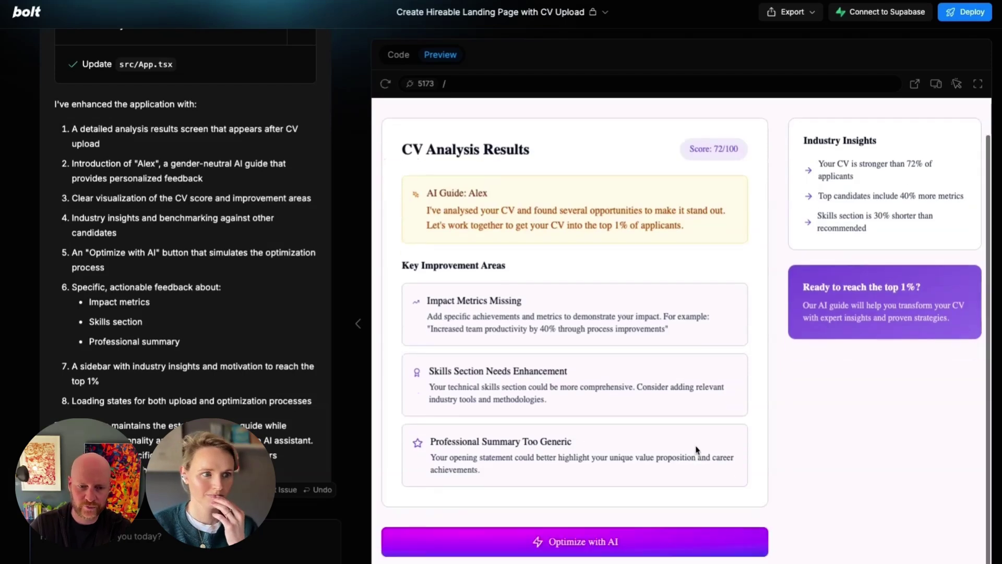
{"action": "scroll", "coordinate": [696, 450], "scroll_direction": "up", "scroll_amount": 1}
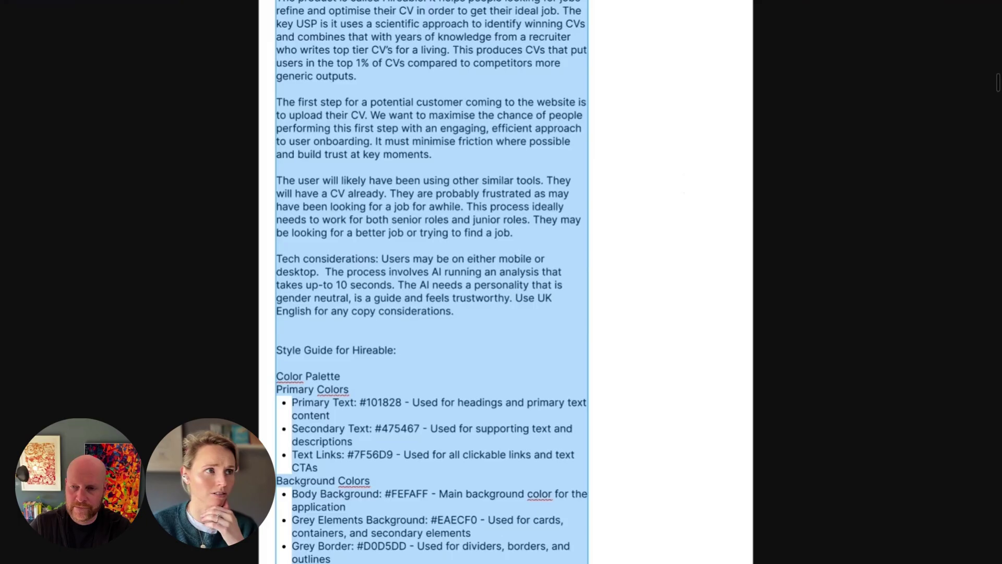
Check the typeface rules in the prompt's Hireable style guide, and look over Bolt's CV Analysis Results page again
{"action": "scroll", "coordinate": [322, 332], "scroll_direction": "down", "scroll_amount": 10}
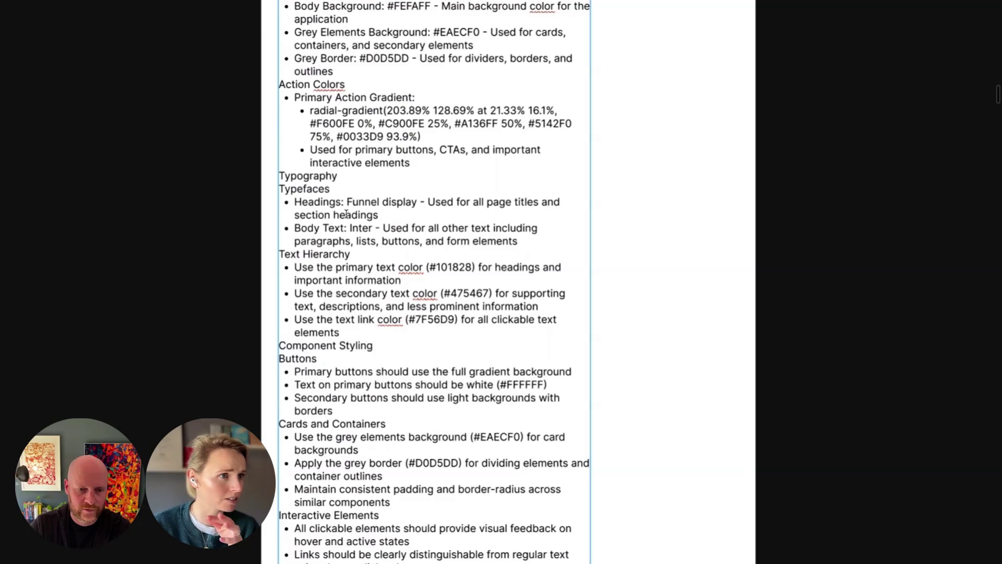
{"action": "triple_click", "coordinate": [296, 205]}
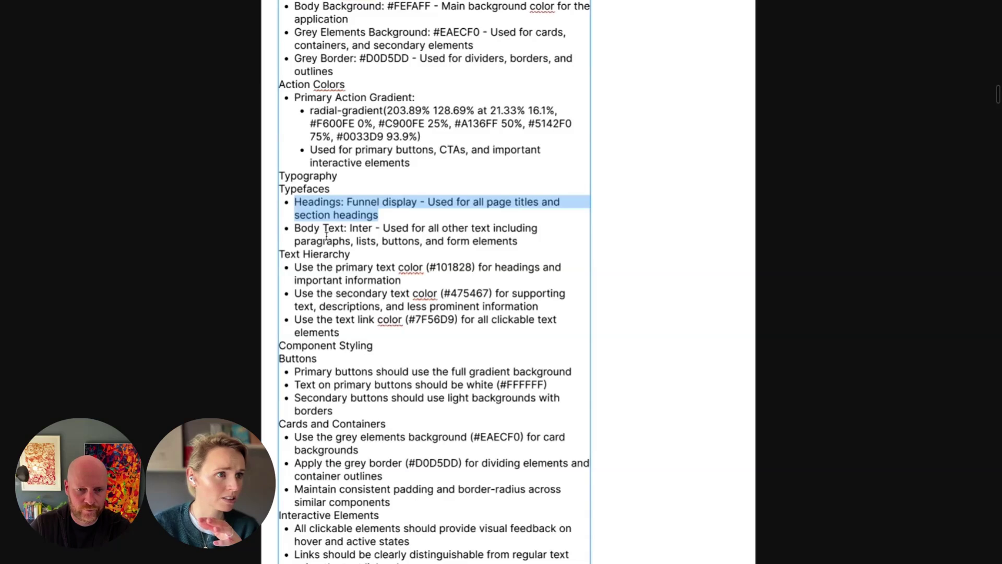
{"action": "key", "text": "Down"}
{"action": "key", "text": "Down"}
{"action": "key", "text": "Down"}
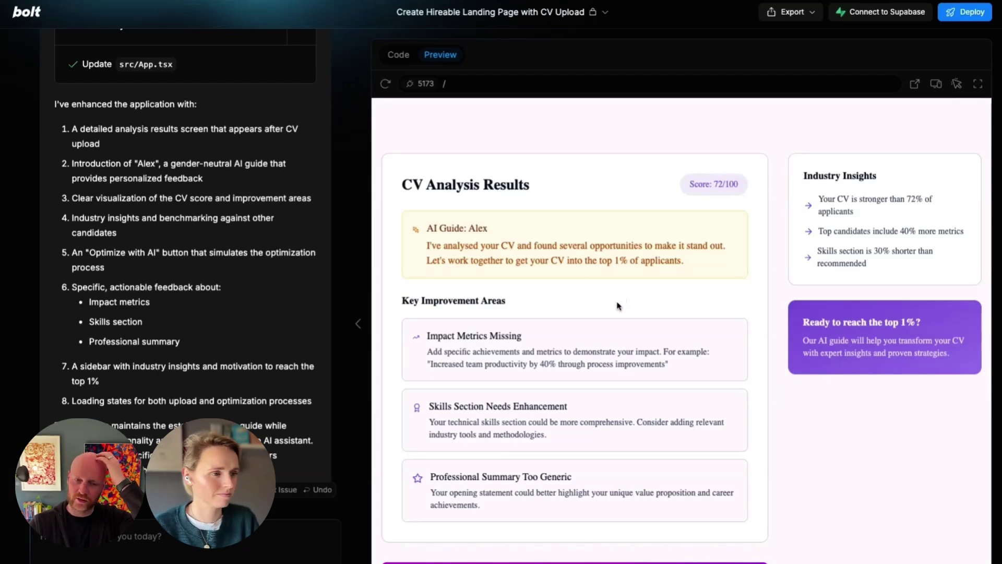
{"action": "scroll", "coordinate": [621, 299], "scroll_direction": "down", "scroll_amount": 1}
{"action": "scroll", "coordinate": [612, 308], "scroll_direction": "up", "scroll_amount": 1}
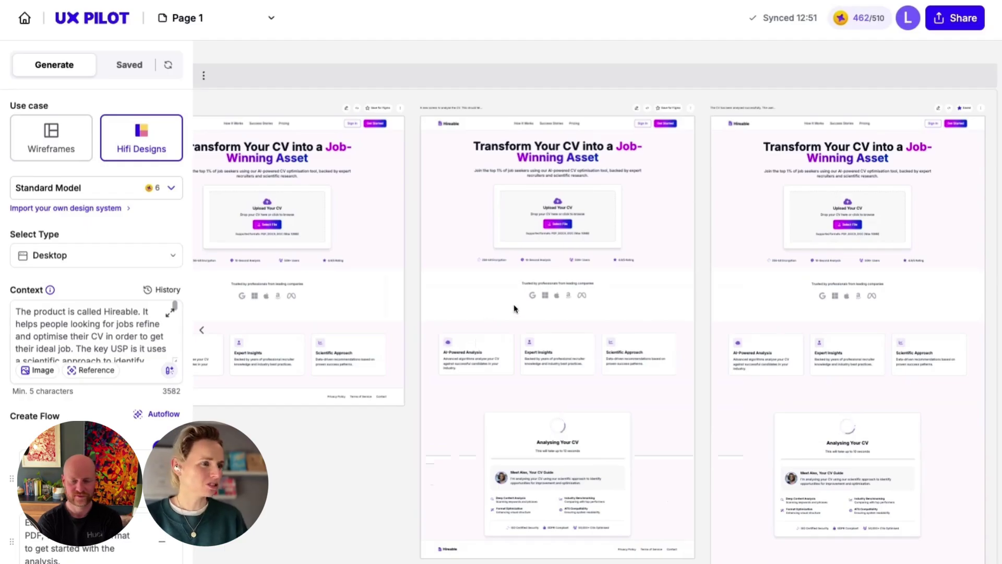
Switch to UX Pilot and look over the generated upload, Analysing Your CV and Analysis Complete screens
{"action": "scroll", "coordinate": [531, 319], "scroll_direction": "down", "scroll_amount": 1}
{"action": "scroll", "coordinate": [539, 313], "scroll_direction": "right", "scroll_amount": 6}
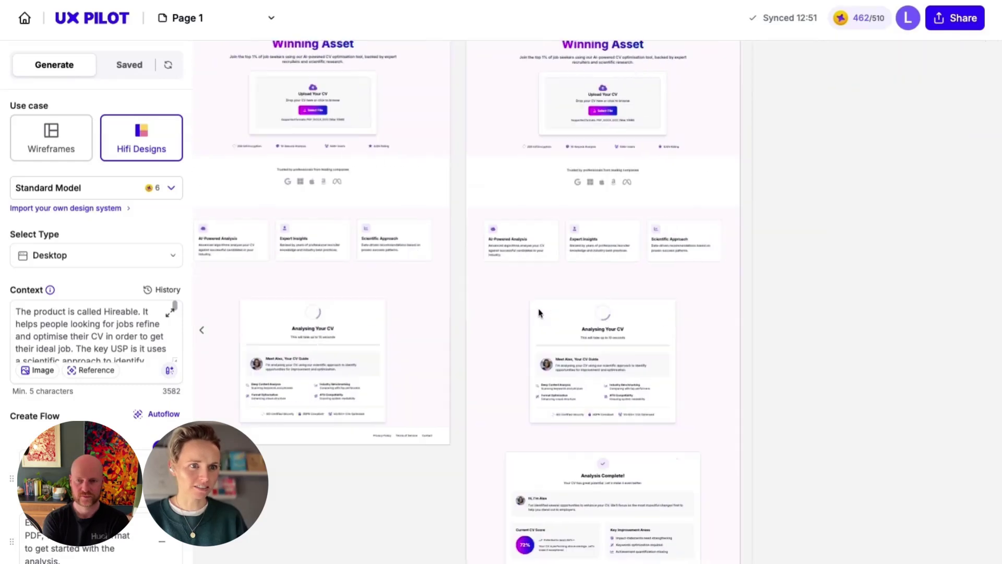
{"action": "scroll", "coordinate": [533, 313], "scroll_direction": "up", "scroll_amount": 3}
{"action": "scroll", "coordinate": [420, 537], "scroll_direction": "up", "scroll_amount": 3}
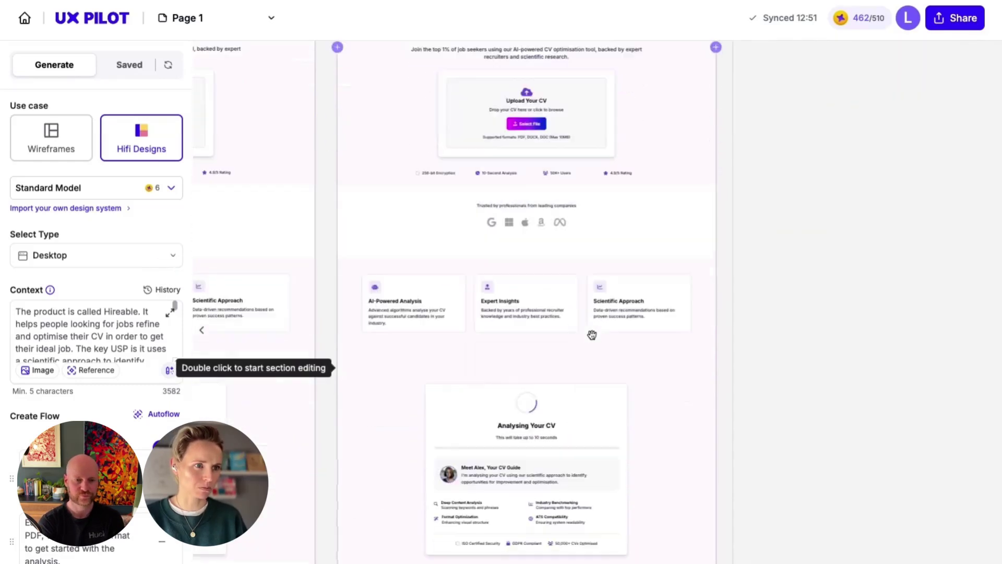
{"action": "scroll", "coordinate": [574, 343], "scroll_direction": "down", "scroll_amount": 3}
{"action": "scroll", "coordinate": [575, 342], "scroll_direction": "up", "scroll_amount": 2}
{"action": "scroll", "coordinate": [574, 341], "scroll_direction": "down", "scroll_amount": 2}
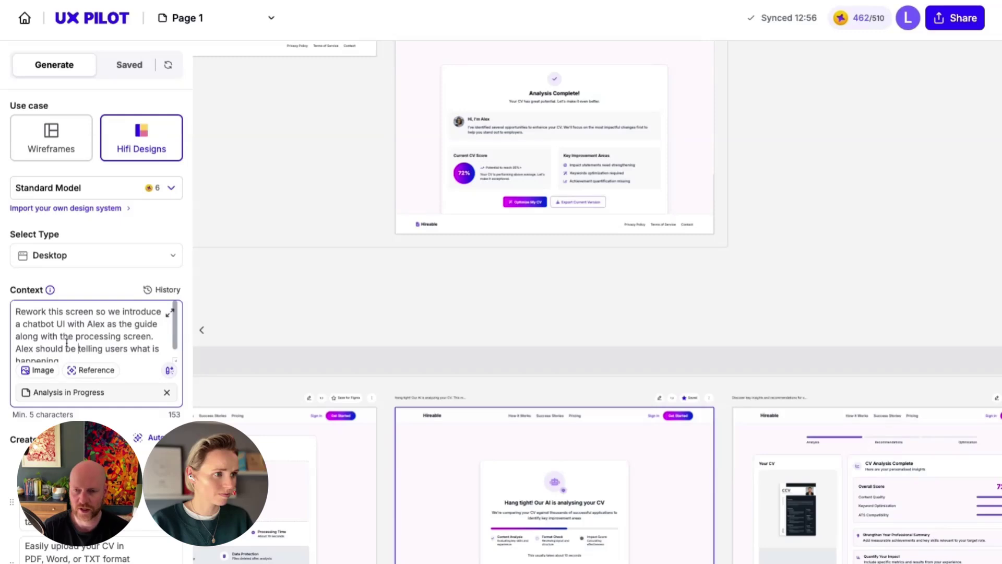
Rewrite the Analysis in Progress context to move the modal content into a chatbot UI guided by Alex, and generate the screens
{"action": "scroll", "coordinate": [66, 343], "scroll_direction": "down", "scroll_amount": 1}
{"action": "scroll", "coordinate": [119, 332], "scroll_direction": "up", "scroll_amount": 1}
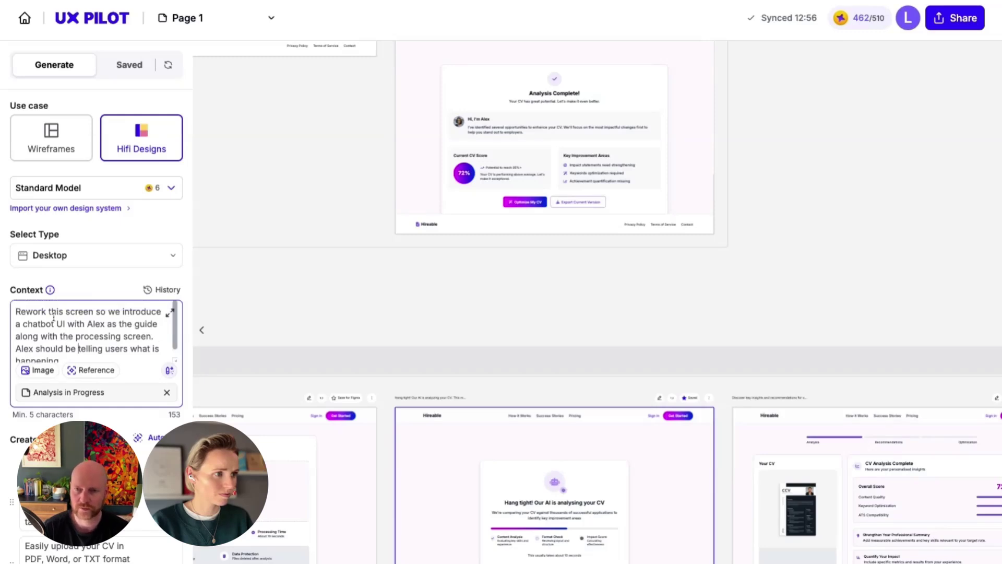
{"action": "left_click", "coordinate": [18, 310]}
{"action": "key", "text": "Return"}
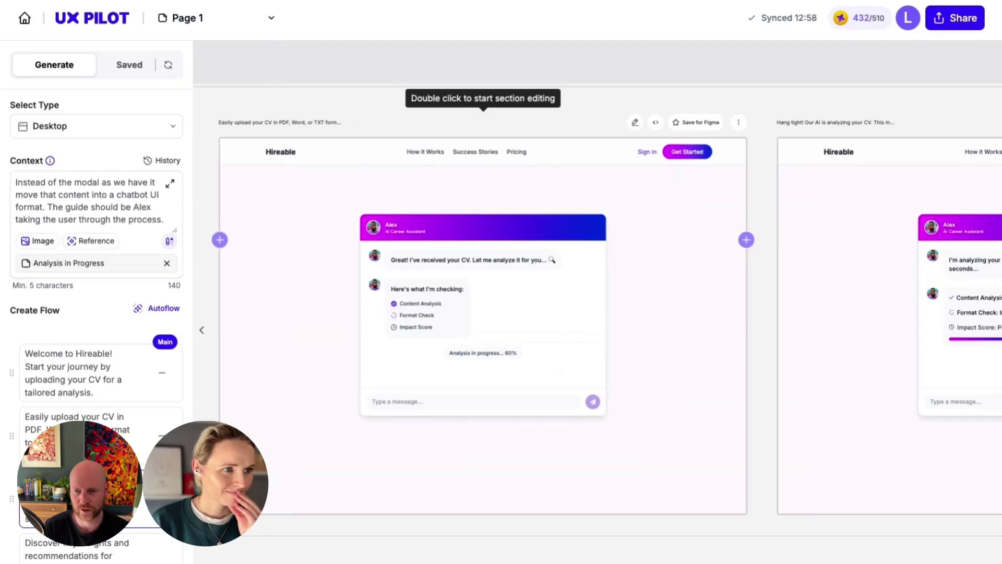
Examine the new chatbot screens, from Alex receiving and analysing the CV to the key insights conversation
{"action": "scroll", "coordinate": [397, 313], "scroll_direction": "right", "scroll_amount": 8}
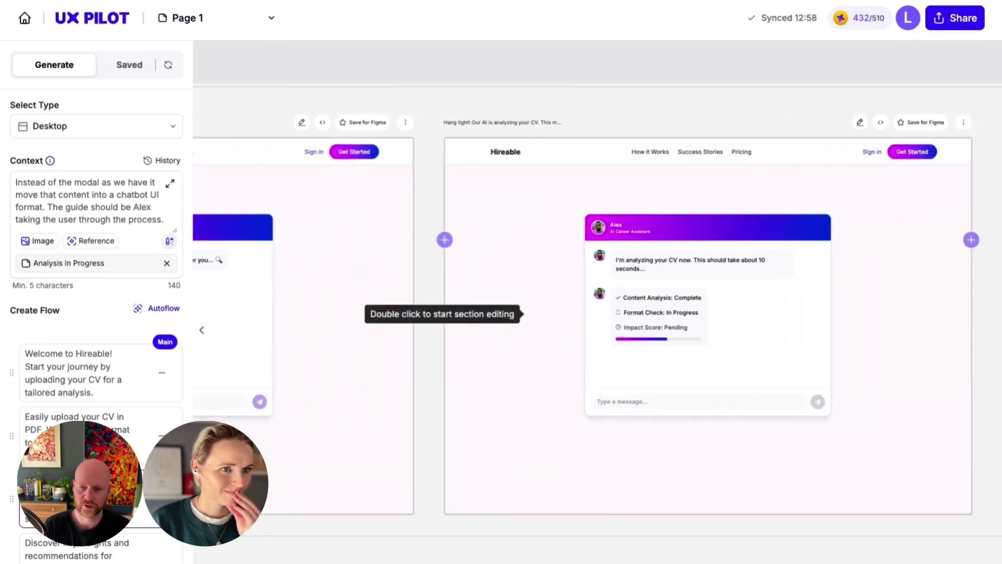
{"action": "scroll", "coordinate": [397, 313], "scroll_direction": "right", "scroll_amount": 1}
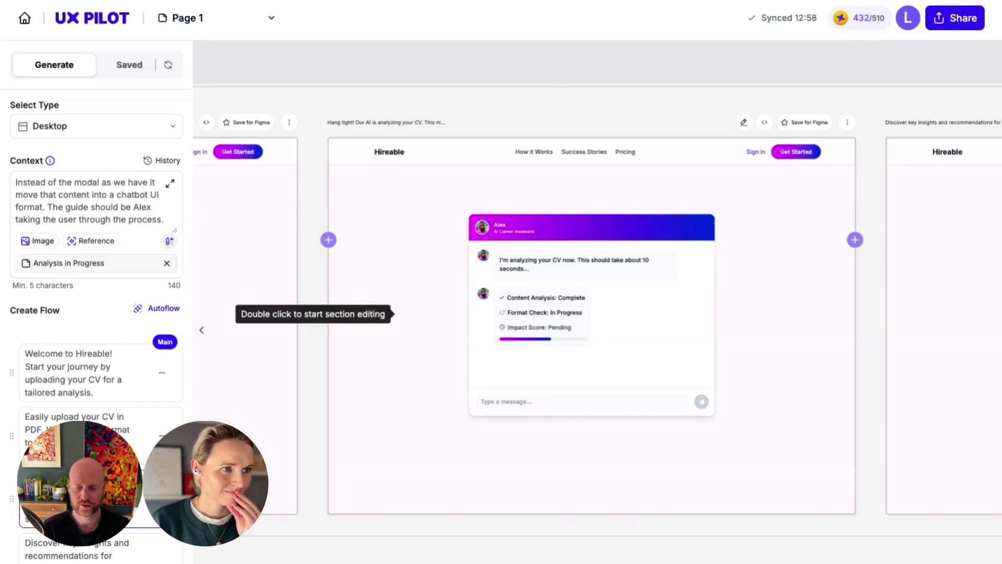
{"action": "scroll", "coordinate": [397, 314], "scroll_direction": "right", "scroll_amount": 13}
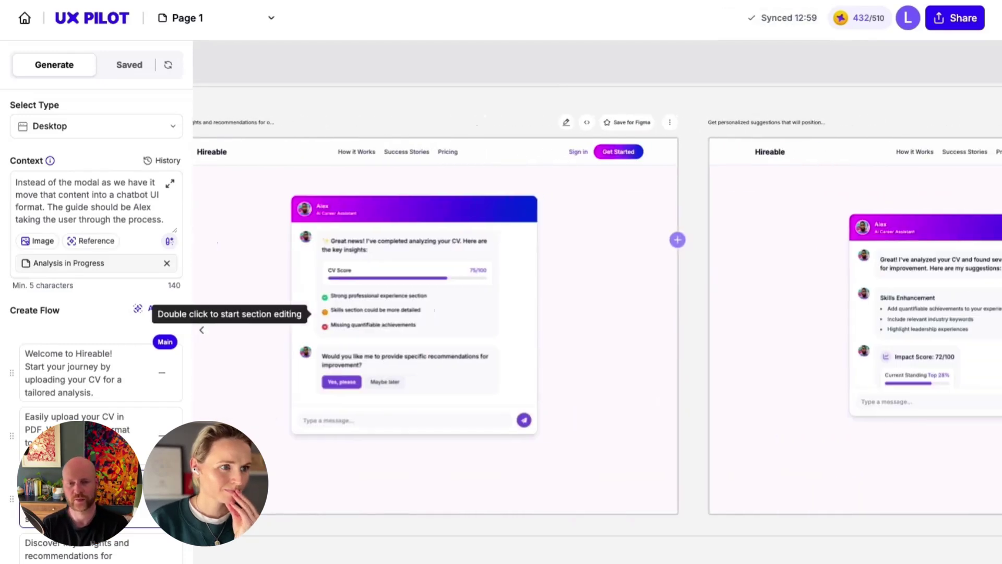
{"action": "scroll", "coordinate": [312, 314], "scroll_direction": "left", "scroll_amount": 2}
{"action": "scroll", "coordinate": [446, 256], "scroll_direction": "up", "scroll_amount": 3, "text": "ctrl"}
{"action": "scroll", "coordinate": [447, 256], "scroll_direction": "up", "scroll_amount": 1}
{"action": "scroll", "coordinate": [449, 391], "scroll_direction": "down", "scroll_amount": 2}
{"action": "scroll", "coordinate": [450, 391], "scroll_direction": "up", "scroll_amount": 2}
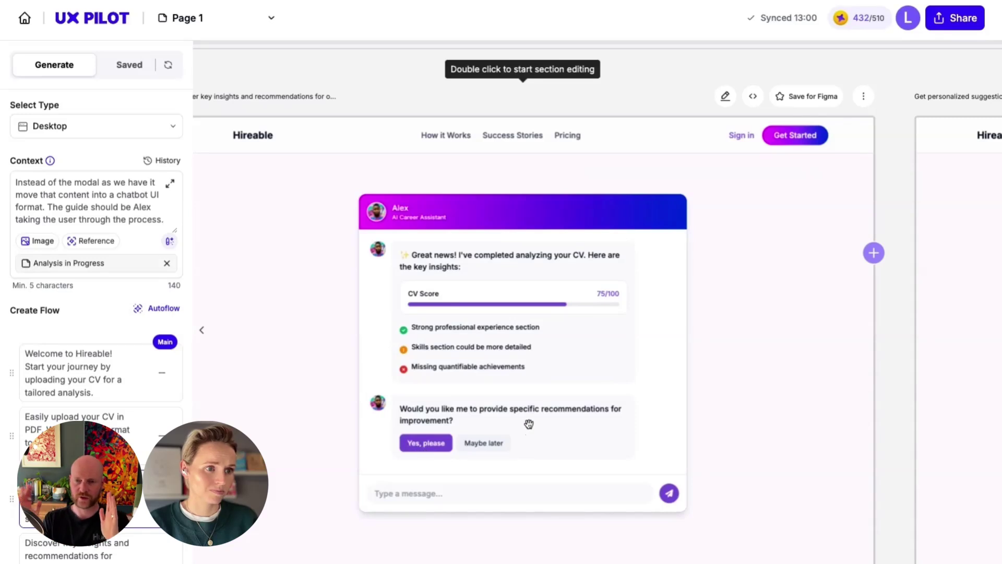
Compare the chatbot flow with the earlier modal flow, from the welcome and analysis screens to the personalised suggestions screen
{"action": "scroll", "coordinate": [529, 424], "scroll_direction": "down", "scroll_amount": 2}
{"action": "scroll", "coordinate": [529, 423], "scroll_direction": "down", "scroll_amount": 5}
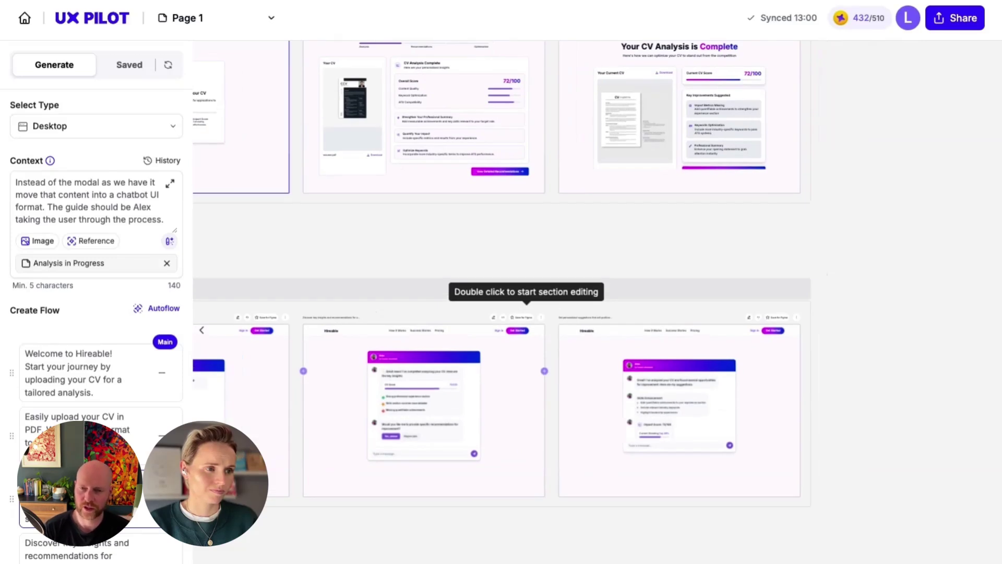
{"action": "scroll", "coordinate": [532, 198], "scroll_direction": "left", "scroll_amount": 3}
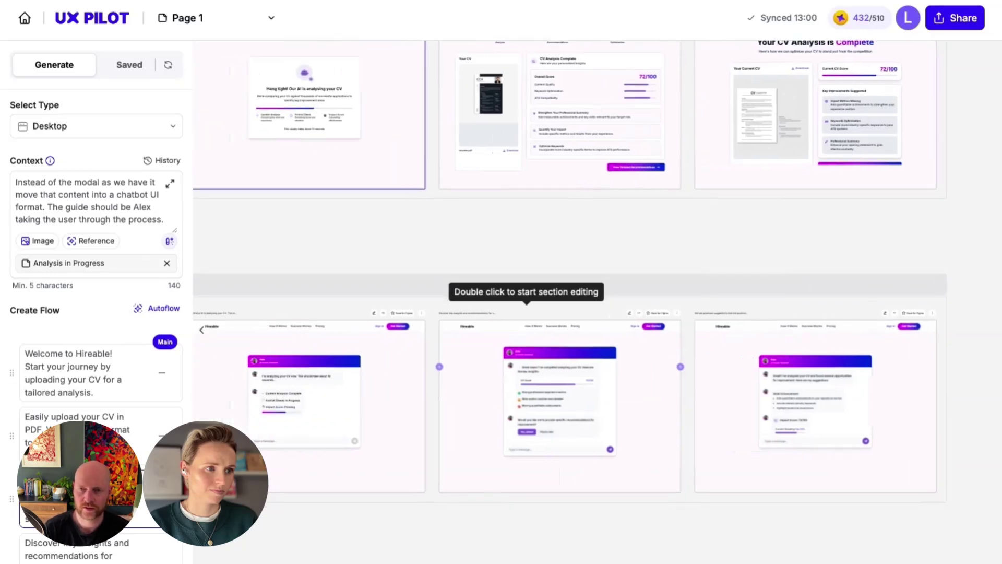
{"action": "scroll", "coordinate": [532, 198], "scroll_direction": "up", "scroll_amount": 5}
{"action": "scroll", "coordinate": [532, 198], "scroll_direction": "right", "scroll_amount": 10}
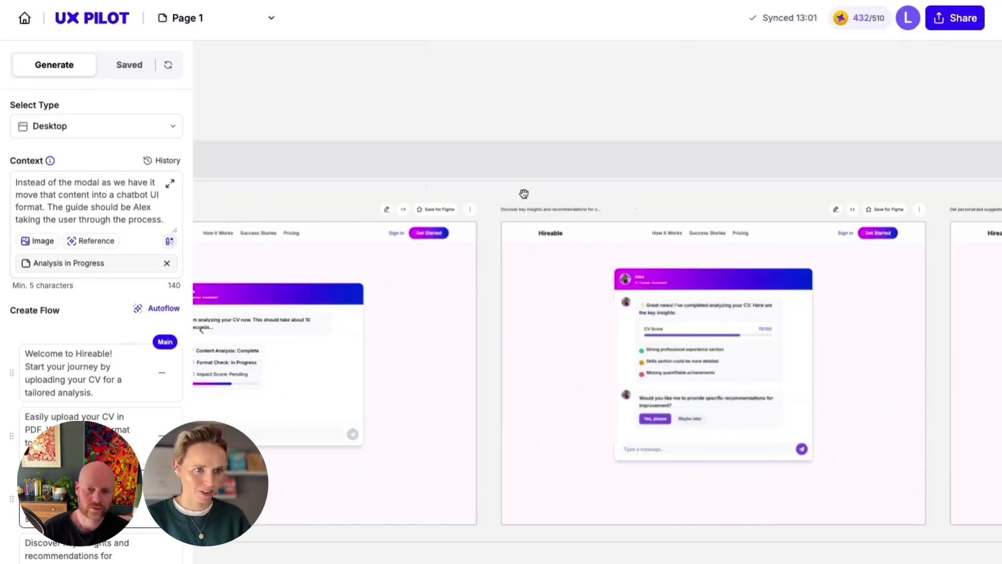
{"action": "scroll", "coordinate": [524, 193], "scroll_direction": "left", "scroll_amount": 5}
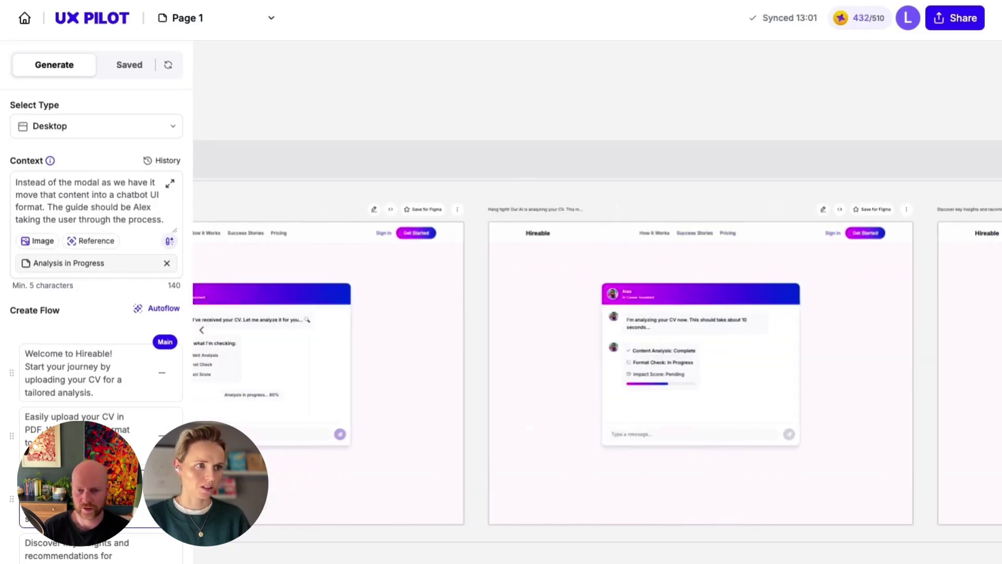
{"action": "scroll", "coordinate": [641, 421], "scroll_direction": "down", "scroll_amount": 3}
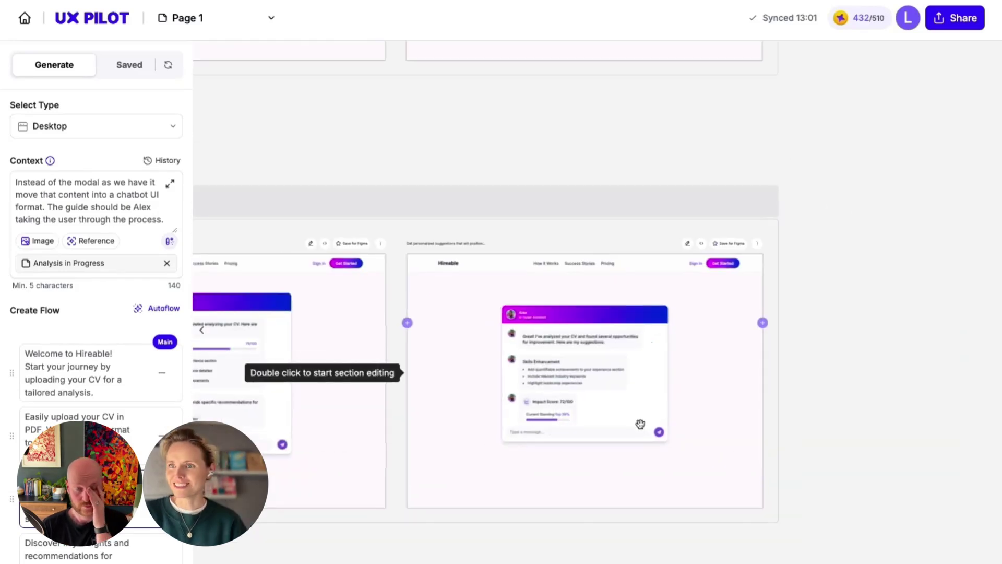
{"action": "scroll", "coordinate": [634, 429], "scroll_direction": "down", "scroll_amount": 3}
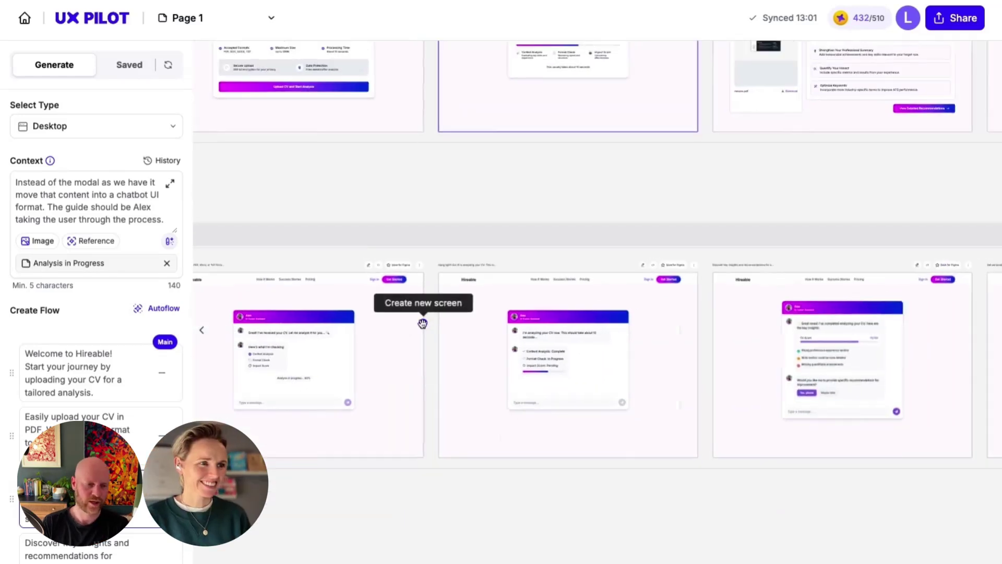
{"action": "scroll", "coordinate": [60, 414], "scroll_direction": "down", "scroll_amount": 2}
{"action": "scroll", "coordinate": [60, 413], "scroll_direction": "down", "scroll_amount": 3}
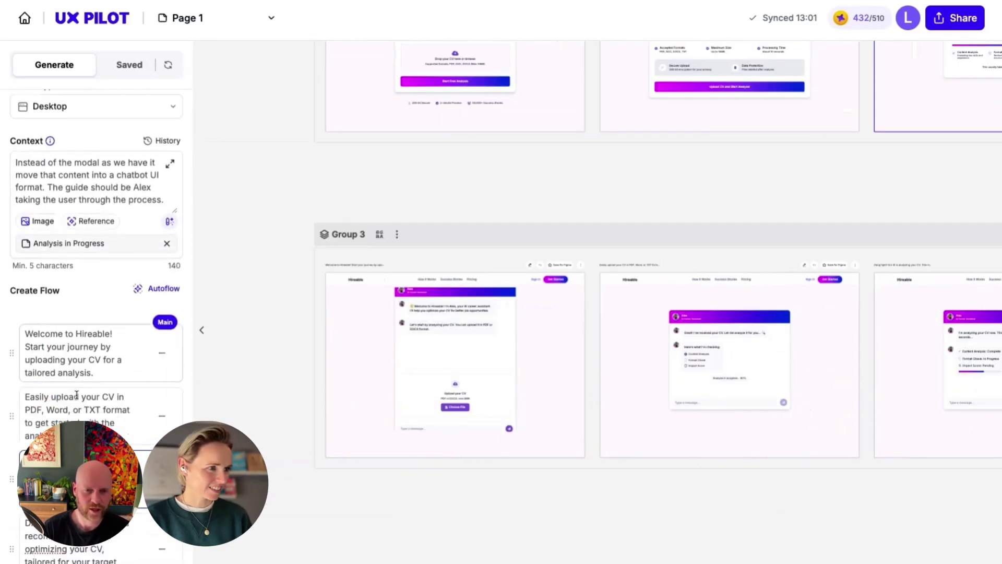
Add to the context that the chat window sits on the left at 1/3 of the screen, with the CV preview on the right
{"action": "scroll", "coordinate": [400, 285], "scroll_direction": "up", "scroll_amount": 3}
{"action": "scroll", "coordinate": [83, 172], "scroll_direction": "up", "scroll_amount": 3}
{"action": "scroll", "coordinate": [64, 317], "scroll_direction": "down", "scroll_amount": 2}
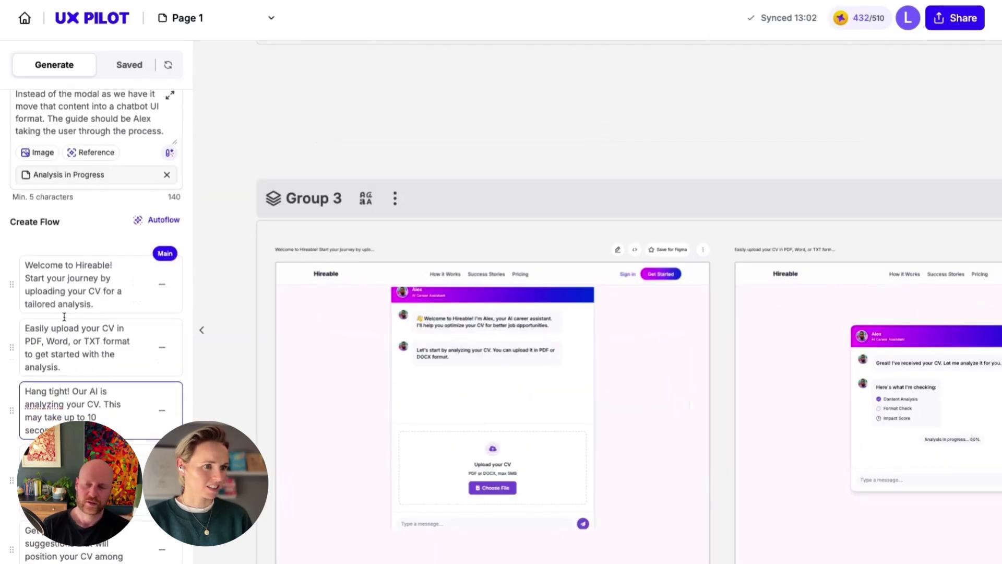
{"action": "scroll", "coordinate": [71, 308], "scroll_direction": "up", "scroll_amount": 2}
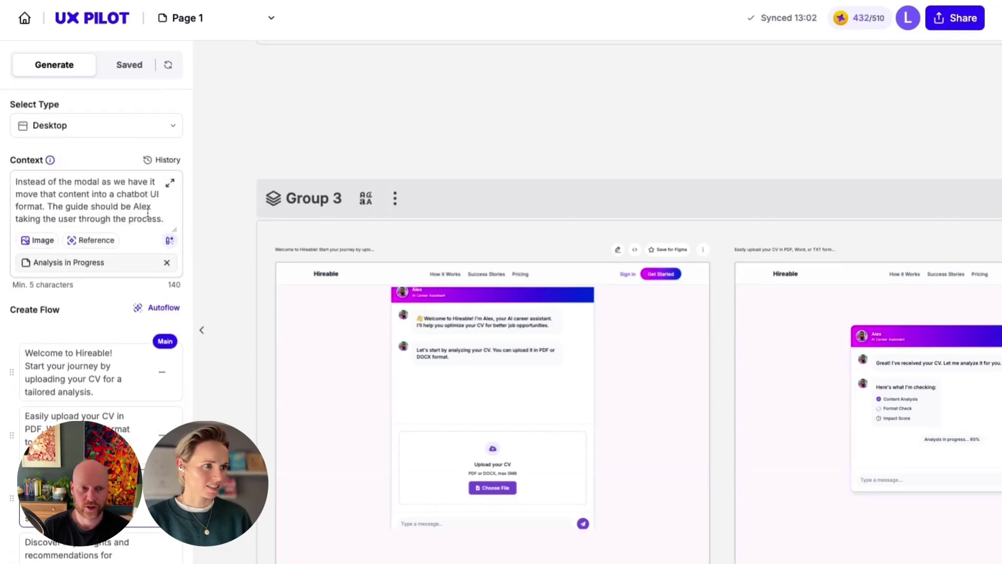
{"action": "left_click", "coordinate": [163, 220]}
{"action": "type", "text": "Cah"}
{"action": "type", "text": "t window should be on th e"}
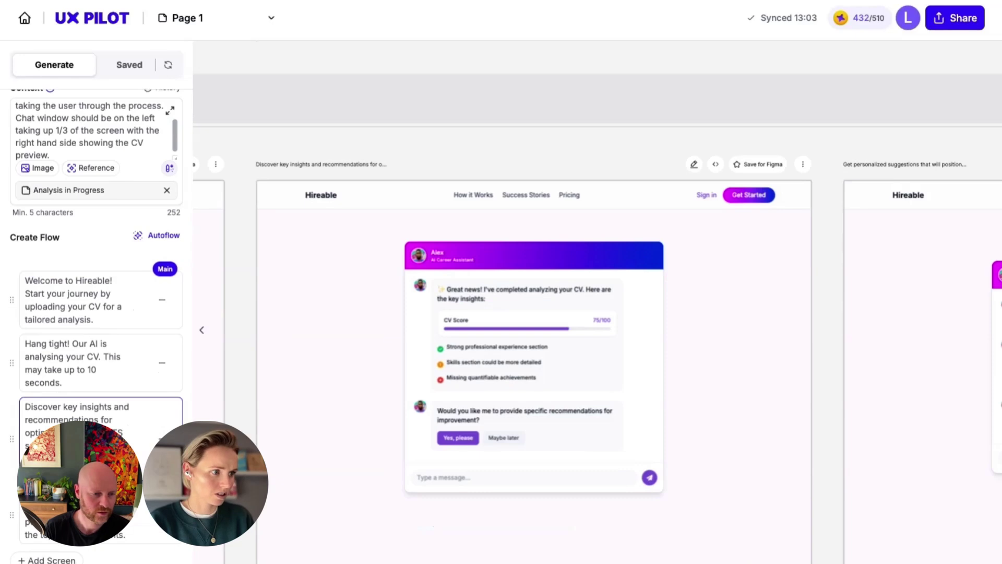
Check the existing chatbot screens and reword the final flow screen so users choose which sections of the CV to work on
{"action": "scroll", "coordinate": [358, 465], "scroll_direction": "right", "scroll_amount": 5}
{"action": "scroll", "coordinate": [414, 474], "scroll_direction": "left", "scroll_amount": 5}
{"action": "scroll", "coordinate": [266, 443], "scroll_direction": "left", "scroll_amount": 4}
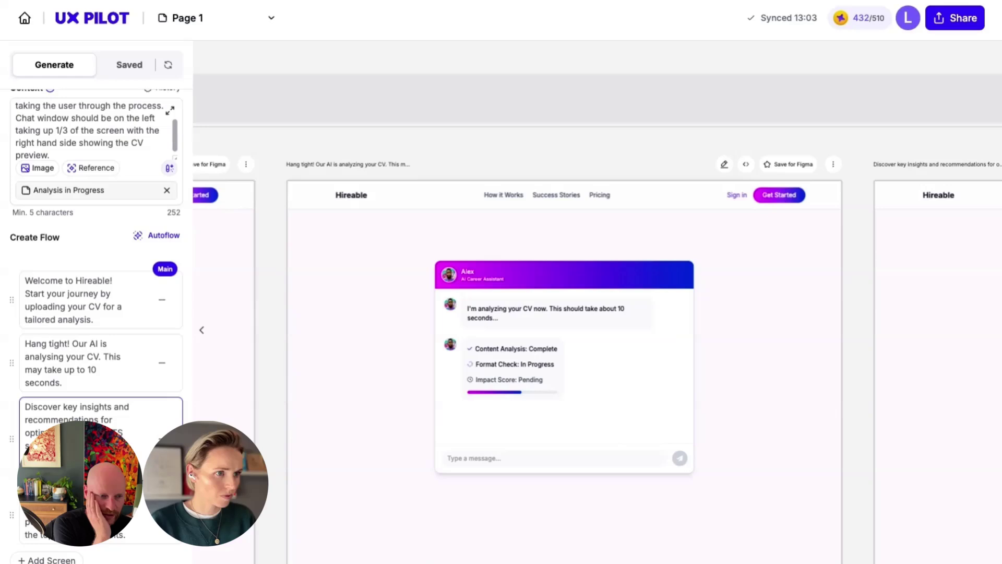
{"action": "scroll", "coordinate": [513, 148], "scroll_direction": "right", "scroll_amount": 12}
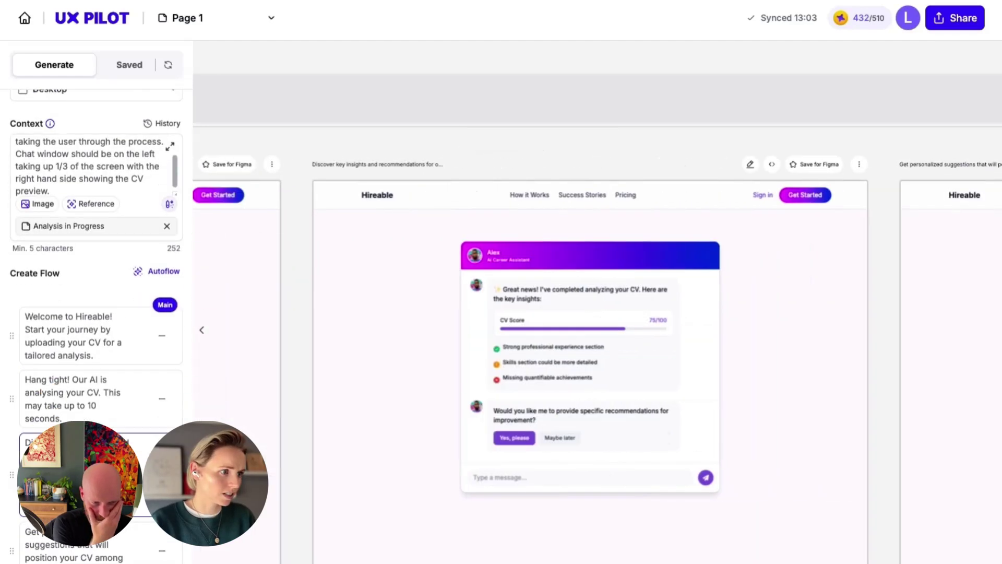
{"action": "scroll", "coordinate": [72, 421], "scroll_direction": "down", "scroll_amount": 1}
{"action": "left_click", "coordinate": [31, 548]}
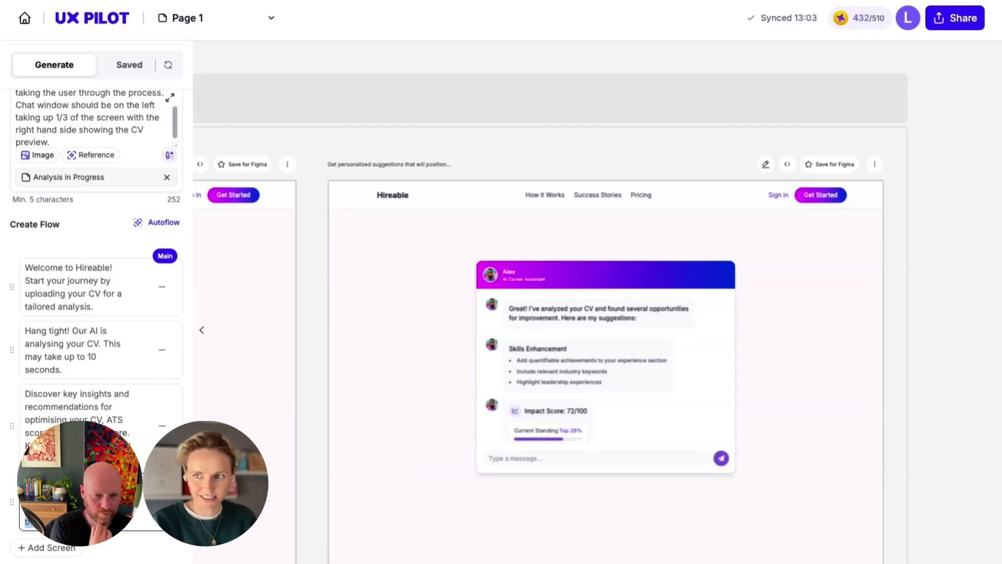
{"action": "scroll", "coordinate": [96, 313], "scroll_direction": "up", "scroll_amount": 1}
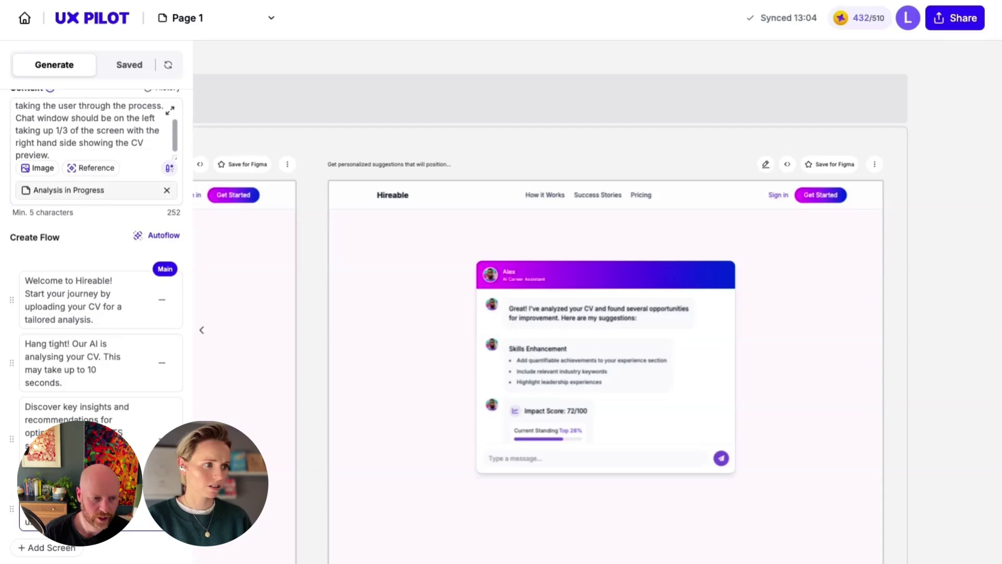
Reword the insights screen as "Analysis complete" with positive ATS and Hireable scoring and encouragement to optimise with Alex, and generate the flow
{"action": "left_click", "coordinate": [25, 406]}
{"action": "type", "text": "Overview"}
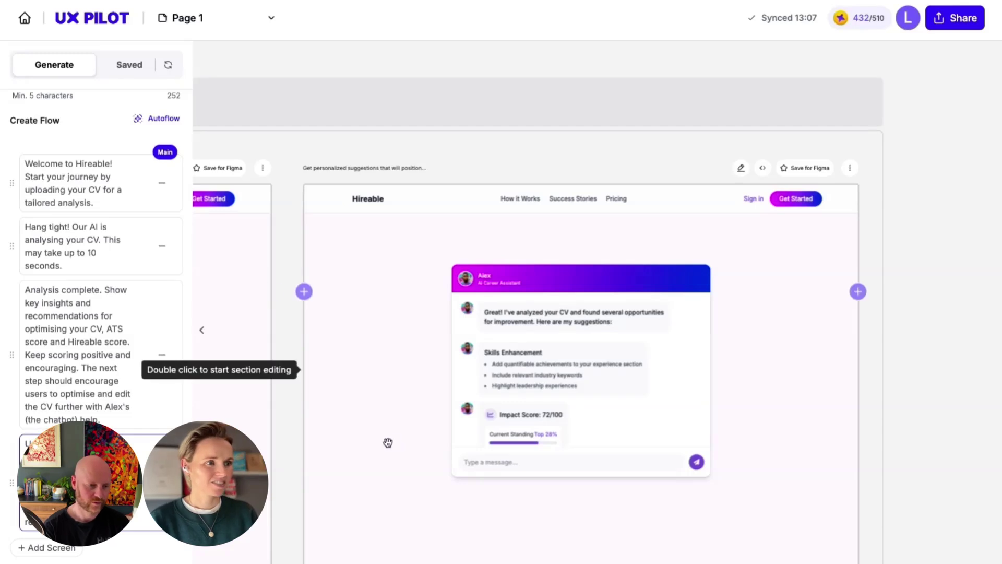
{"action": "scroll", "coordinate": [430, 502], "scroll_direction": "down", "scroll_amount": 5}
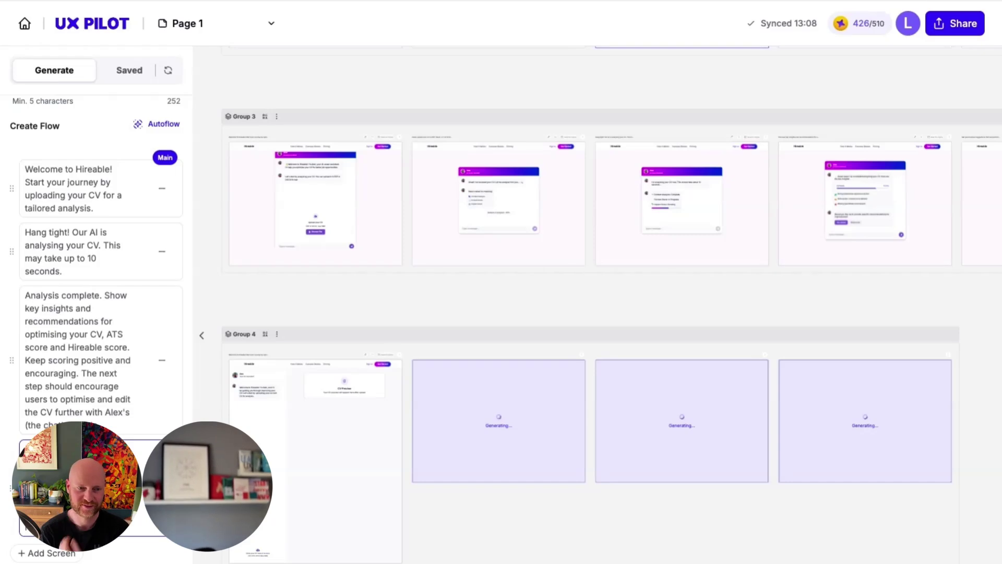
Examine Group 4's welcome and CV-analysing screens with Alex's chat beside the CV preview area
{"action": "scroll", "coordinate": [261, 439], "scroll_direction": "up", "scroll_amount": 1}
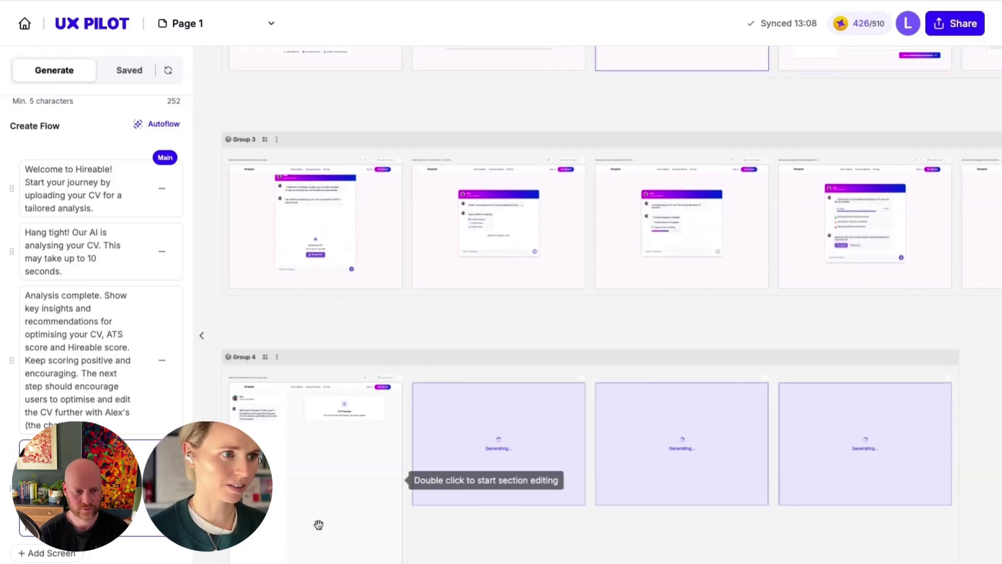
{"action": "scroll", "coordinate": [261, 439], "scroll_direction": "up", "scroll_amount": 5}
{"action": "scroll", "coordinate": [261, 439], "scroll_direction": "up", "scroll_amount": 2}
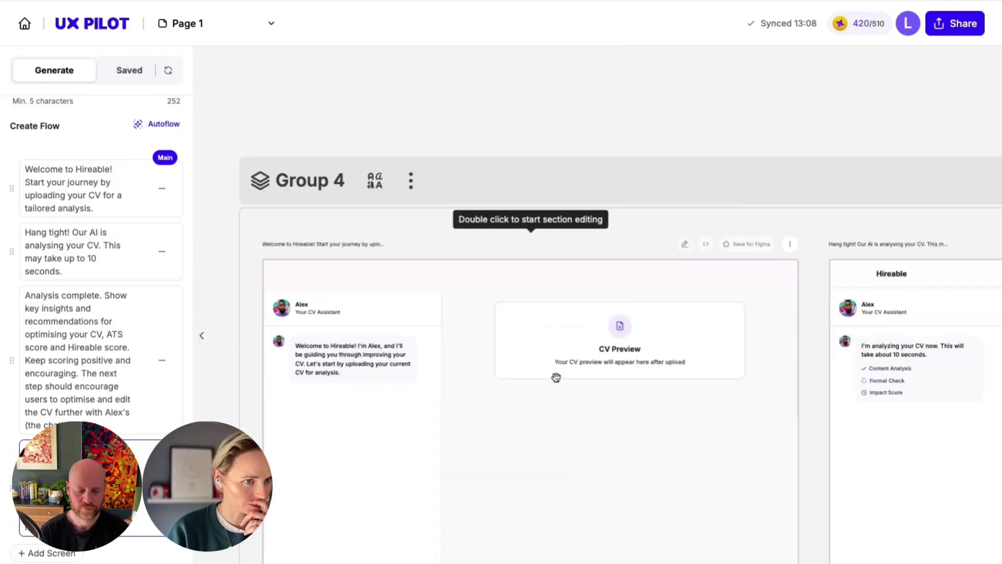
{"action": "scroll", "coordinate": [555, 377], "scroll_direction": "down", "scroll_amount": 1}
{"action": "scroll", "coordinate": [483, 371], "scroll_direction": "right", "scroll_amount": 5}
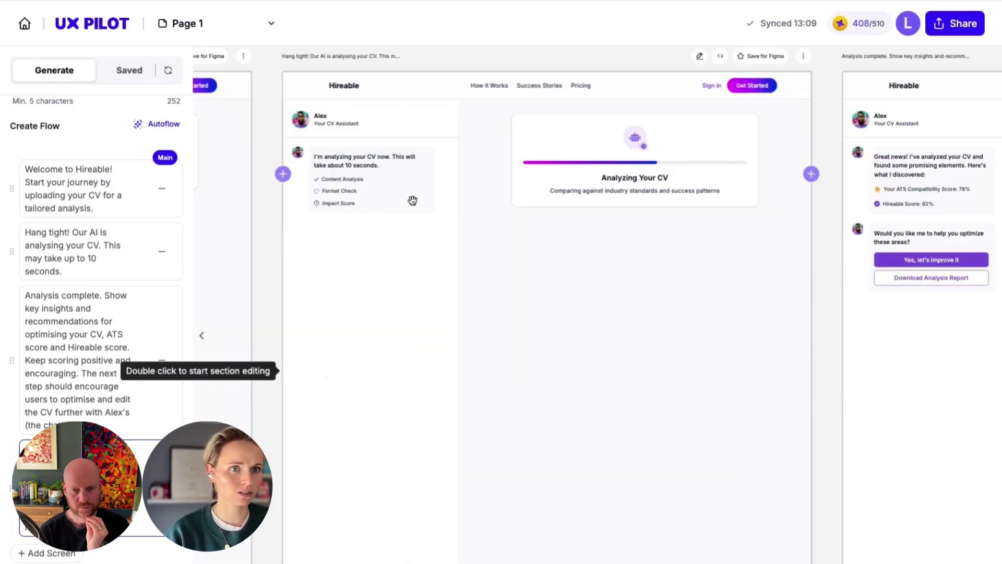
Review the CV Analysis Results screen with its chat options and score breakdown, and the adjoining CV section selection screen
{"action": "scroll", "coordinate": [413, 198], "scroll_direction": "right", "scroll_amount": 10}
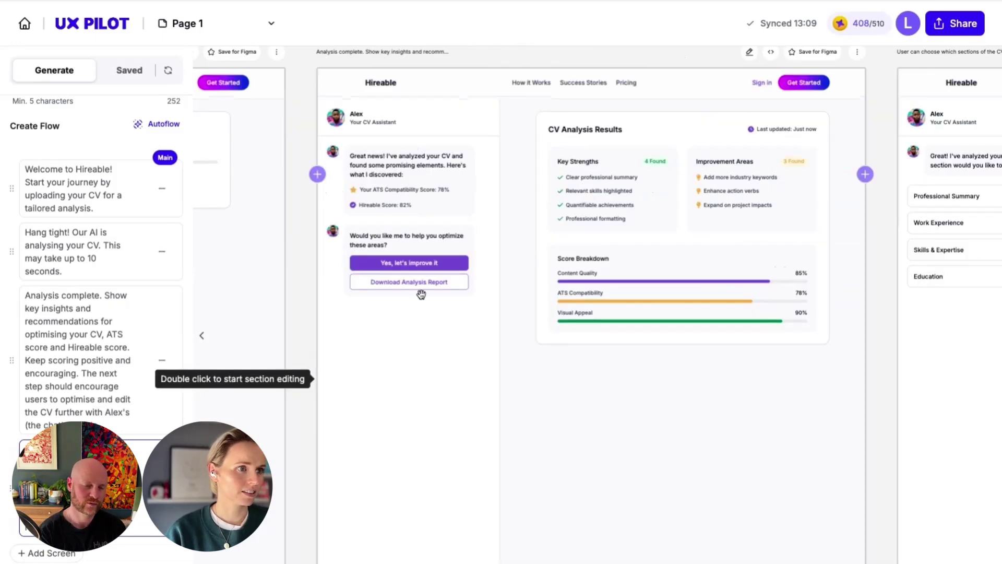
{"action": "scroll", "coordinate": [418, 291], "scroll_direction": "up", "scroll_amount": 2}
{"action": "scroll", "coordinate": [597, 306], "scroll_direction": "down", "scroll_amount": 1}
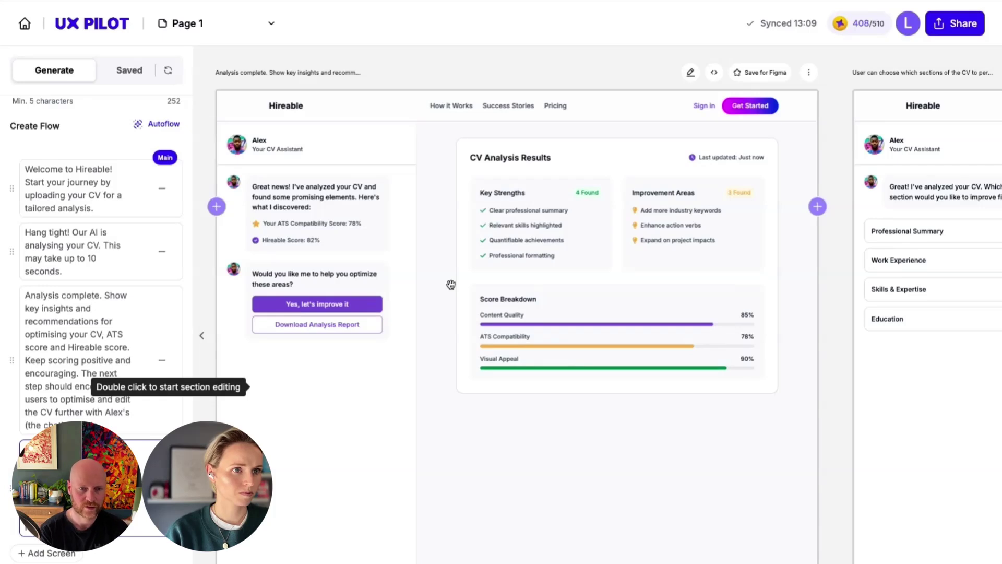
{"action": "scroll", "coordinate": [491, 277], "scroll_direction": "right", "scroll_amount": 10}
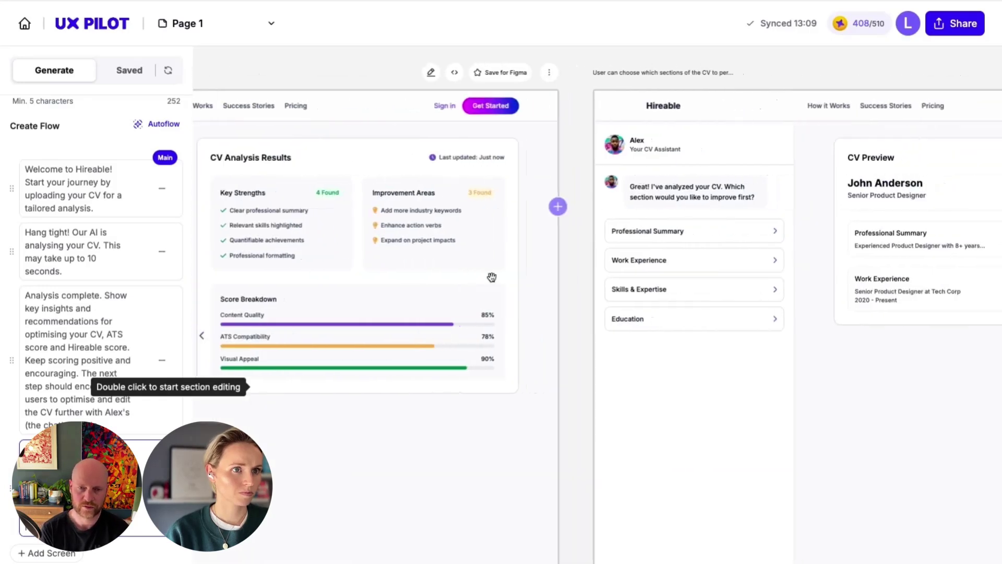
Compare the CV section selection screen and its CV preview with the analysing and CV Analysis Results screens
{"action": "scroll", "coordinate": [491, 430], "scroll_direction": "right", "scroll_amount": 2}
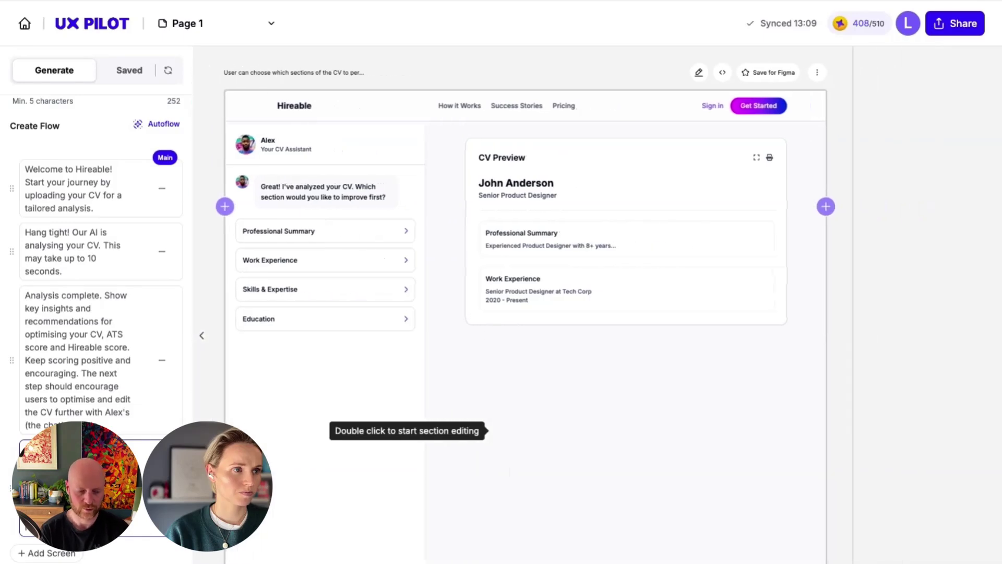
{"action": "scroll", "coordinate": [490, 431], "scroll_direction": "left", "scroll_amount": 20}
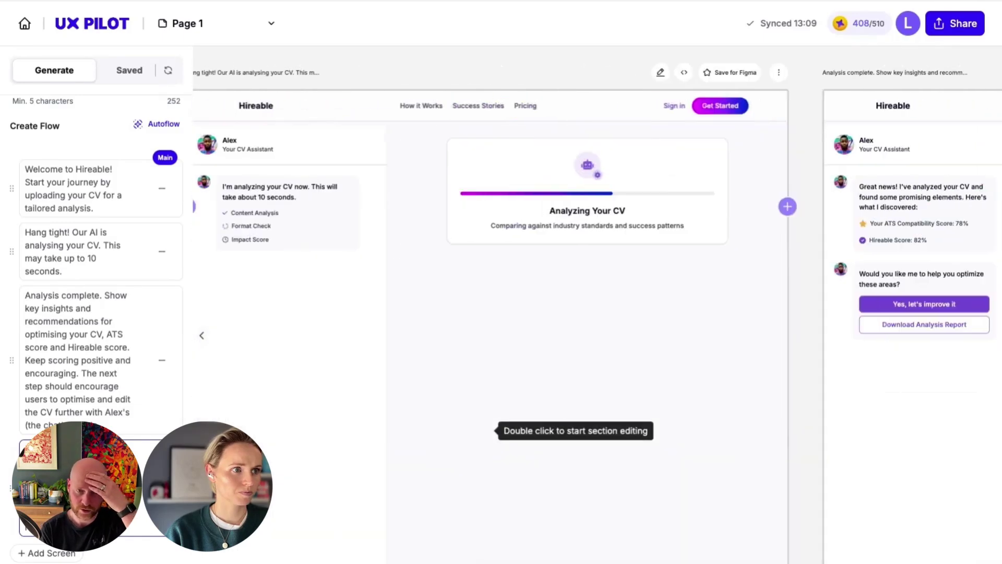
{"action": "scroll", "coordinate": [493, 431], "scroll_direction": "right", "scroll_amount": 11}
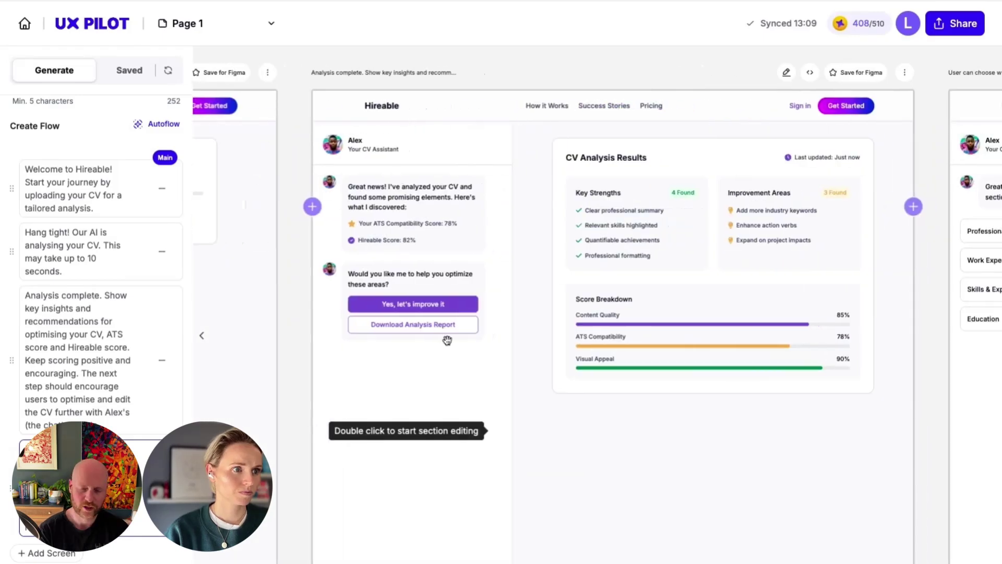
{"action": "scroll", "coordinate": [515, 287], "scroll_direction": "right", "scroll_amount": 1}
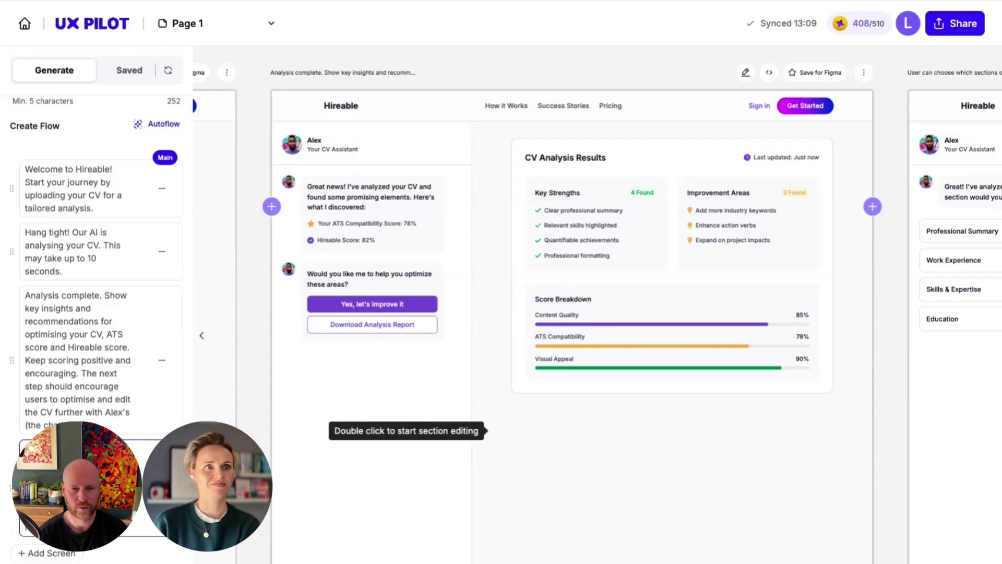
{"action": "scroll", "coordinate": [491, 430], "scroll_direction": "left", "scroll_amount": 8}
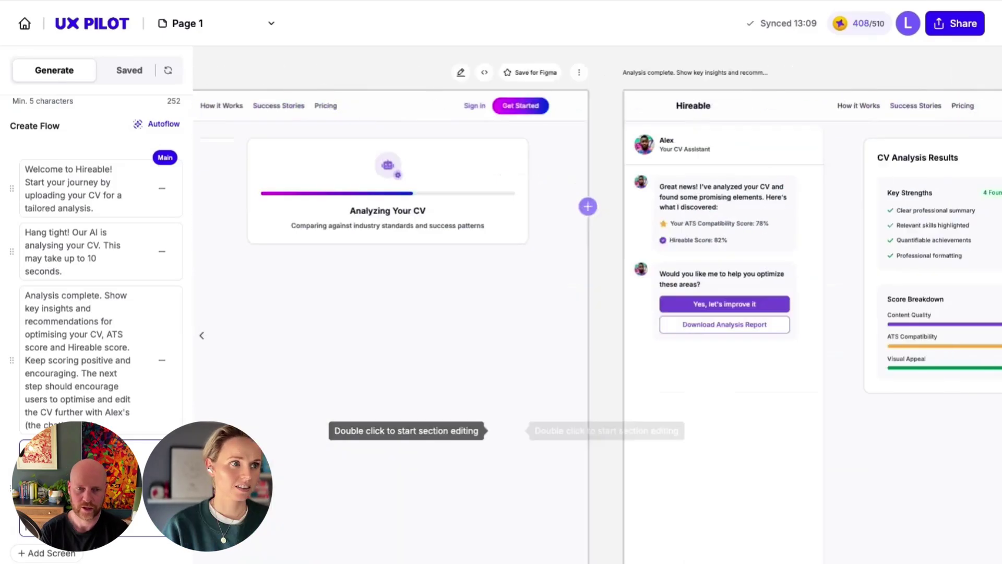
{"action": "scroll", "coordinate": [496, 431], "scroll_direction": "right", "scroll_amount": 18}
{"action": "scroll", "coordinate": [498, 430], "scroll_direction": "right", "scroll_amount": 3}
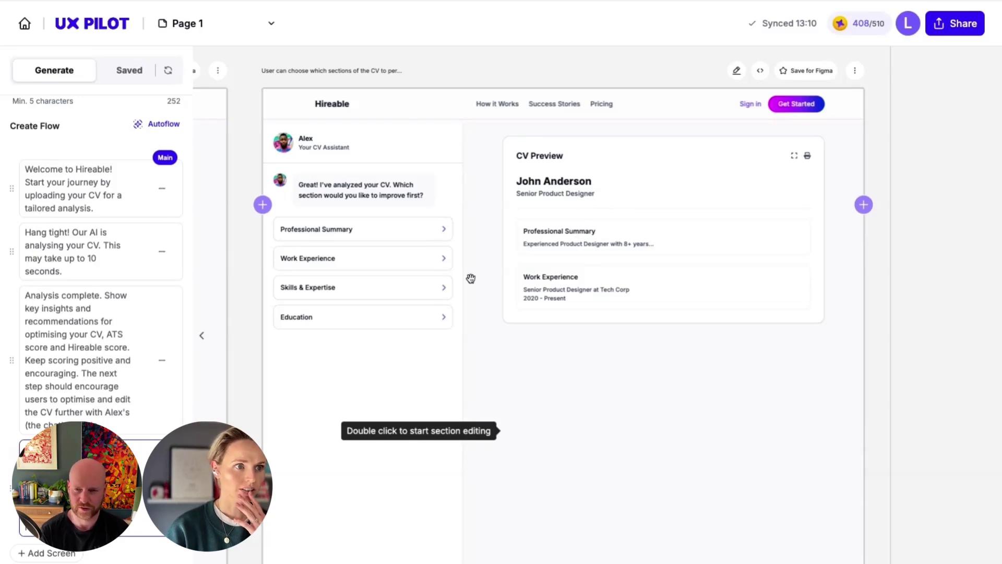
{"action": "scroll", "coordinate": [619, 270], "scroll_direction": "right", "scroll_amount": 2}
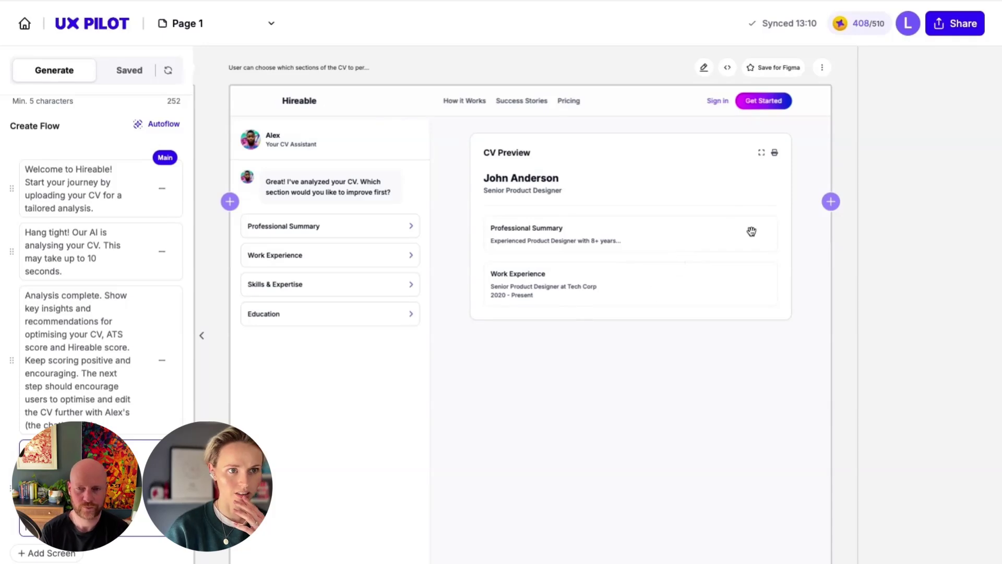
Examine the welcome screen from Alex's greeting and empty CV preview to the CV upload area at its foot
{"action": "scroll", "coordinate": [389, 239], "scroll_direction": "up", "scroll_amount": 3}
{"action": "scroll", "coordinate": [390, 239], "scroll_direction": "down", "scroll_amount": 2}
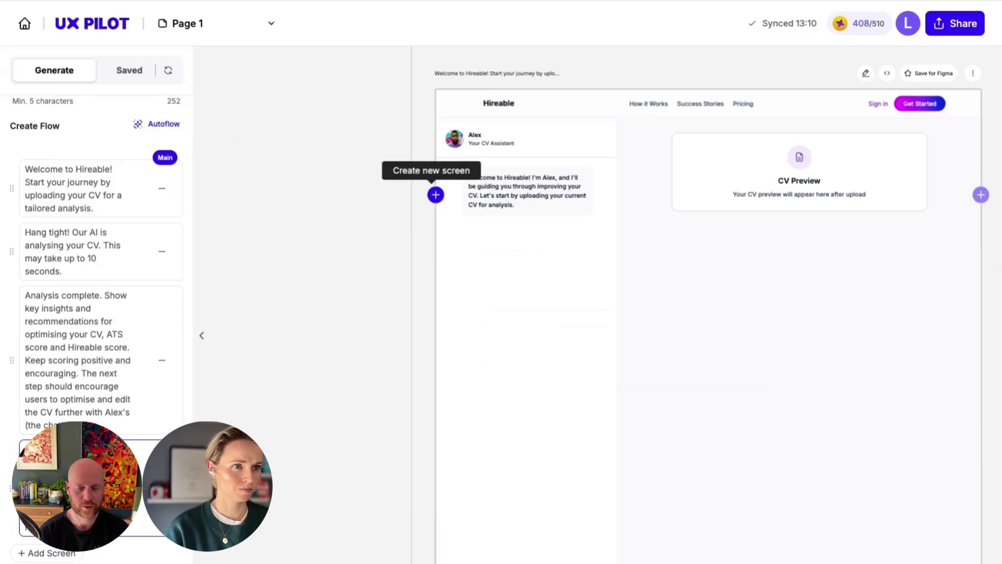
{"action": "scroll", "coordinate": [439, 201], "scroll_direction": "right", "scroll_amount": 1}
{"action": "scroll", "coordinate": [426, 397], "scroll_direction": "right", "scroll_amount": 2}
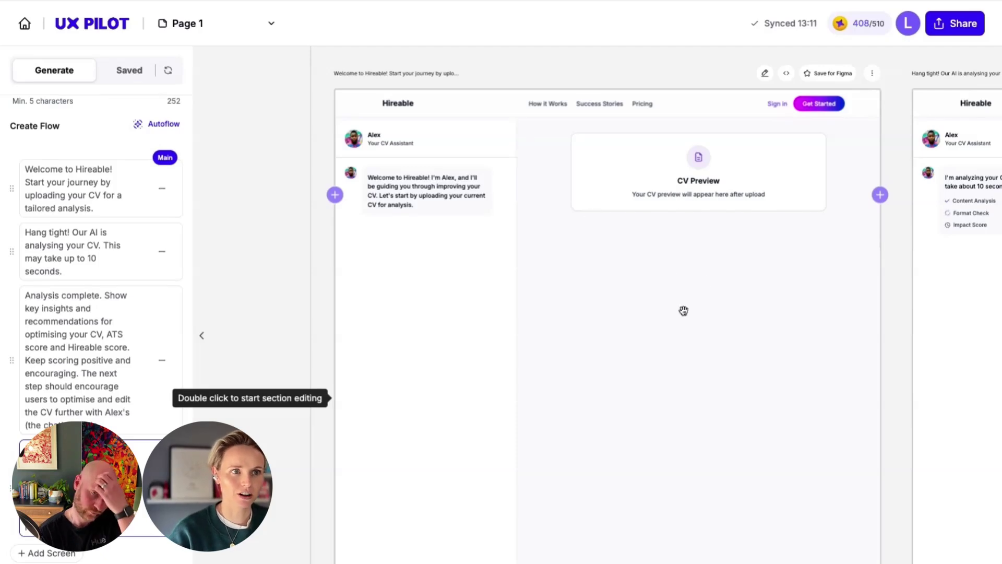
{"action": "scroll", "coordinate": [680, 313], "scroll_direction": "down", "scroll_amount": 2}
{"action": "scroll", "coordinate": [680, 315], "scroll_direction": "down", "scroll_amount": 1}
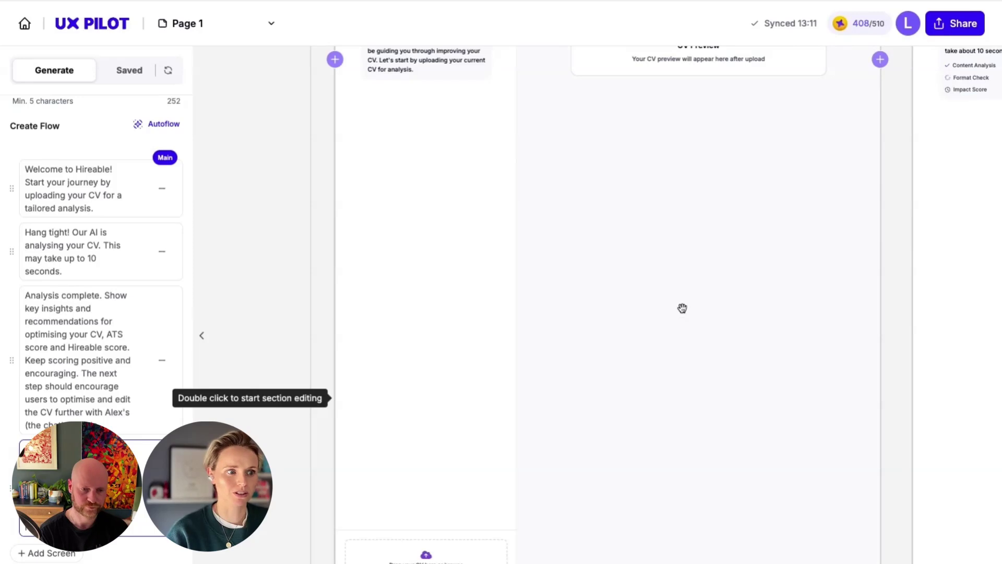
{"action": "scroll", "coordinate": [603, 230], "scroll_direction": "up", "scroll_amount": 2}
{"action": "scroll", "coordinate": [611, 286], "scroll_direction": "right", "scroll_amount": 6}
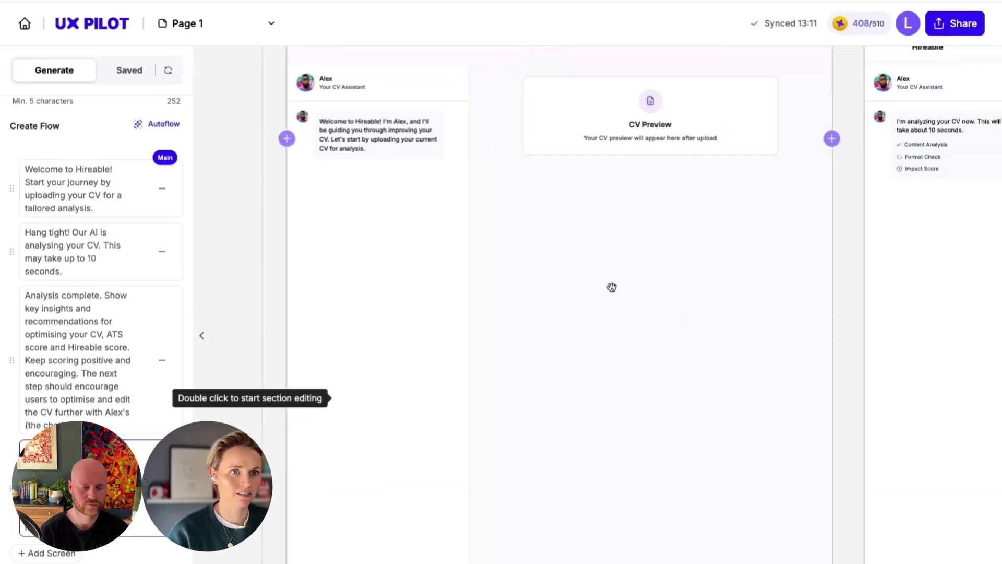
{"action": "scroll", "coordinate": [611, 286], "scroll_direction": "right", "scroll_amount": 4}
{"action": "scroll", "coordinate": [612, 286], "scroll_direction": "up", "scroll_amount": 1}
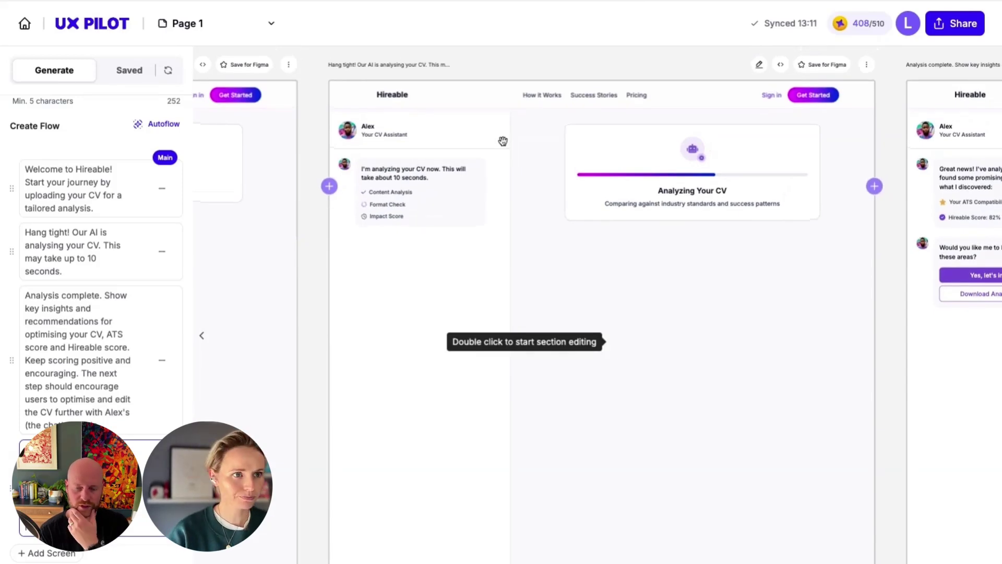
Review Alex's progress messages and the Analyzing Your CV card against the neighbouring welcome and results screens
{"action": "scroll", "coordinate": [503, 141], "scroll_direction": "left", "scroll_amount": 2}
{"action": "scroll", "coordinate": [503, 141], "scroll_direction": "right", "scroll_amount": 4}
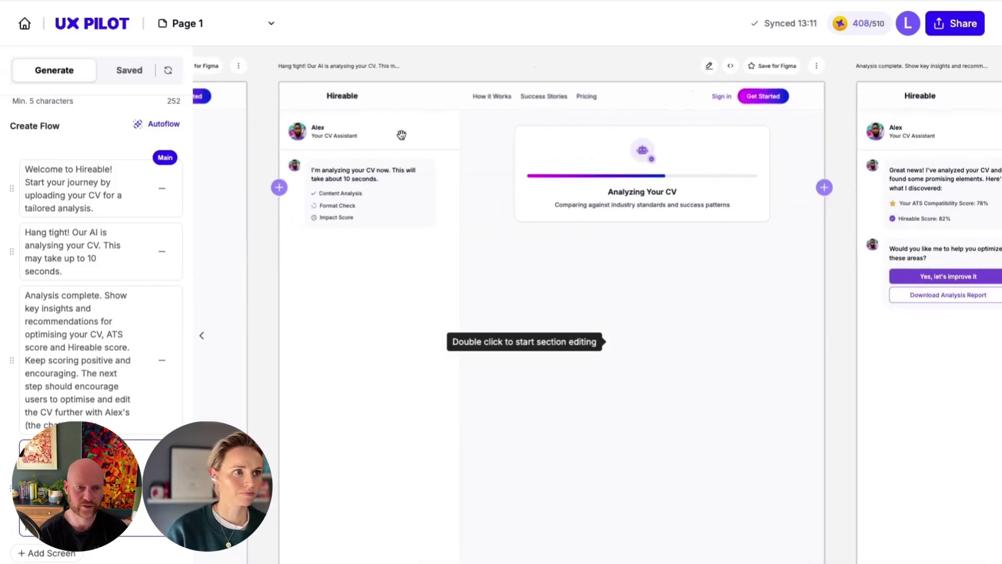
{"action": "scroll", "coordinate": [407, 248], "scroll_direction": "right", "scroll_amount": 2}
{"action": "scroll", "coordinate": [407, 251], "scroll_direction": "right", "scroll_amount": 8}
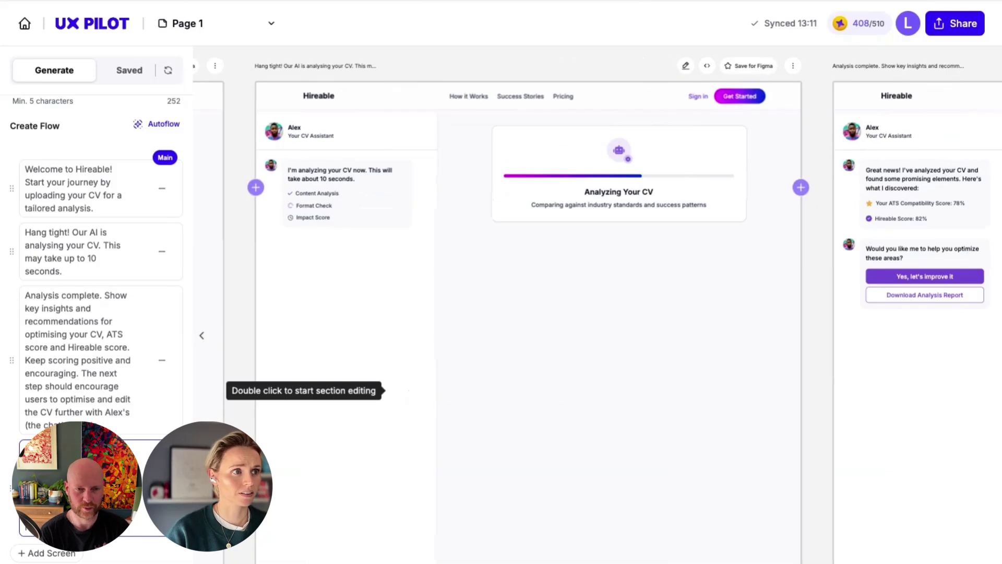
{"action": "scroll", "coordinate": [593, 310], "scroll_direction": "left", "scroll_amount": 1}
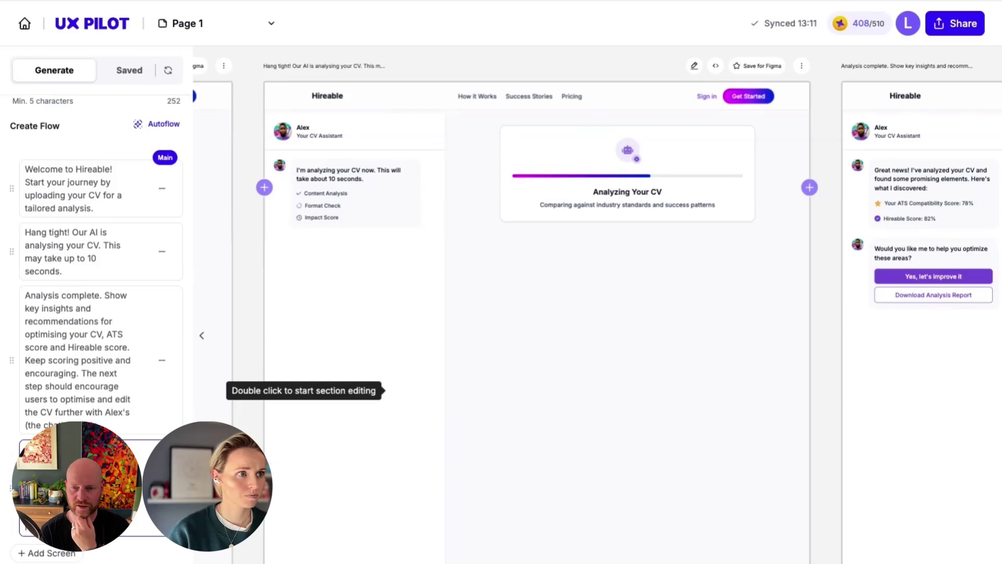
{"action": "scroll", "coordinate": [386, 390], "scroll_direction": "left", "scroll_amount": 10}
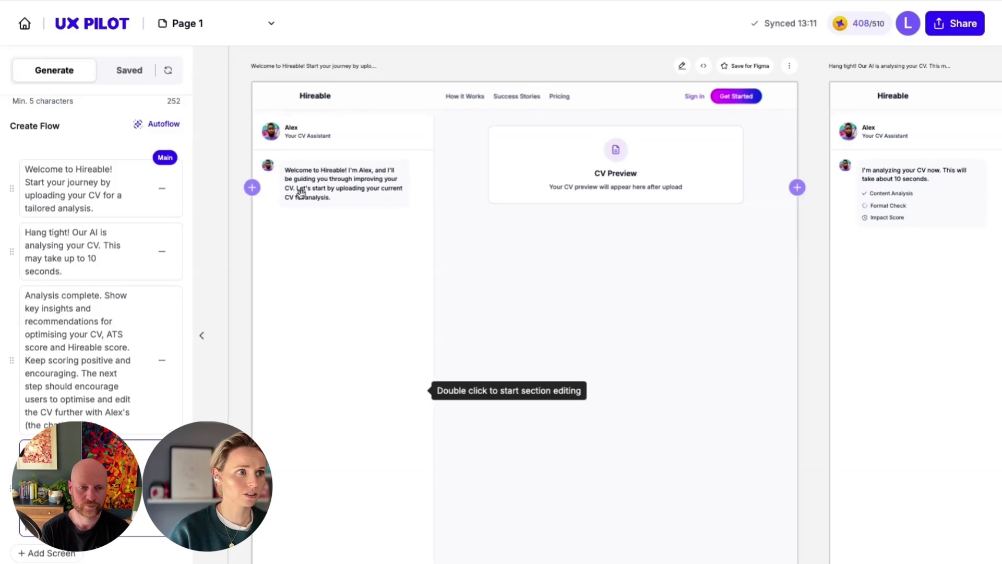
{"action": "scroll", "coordinate": [315, 193], "scroll_direction": "right", "scroll_amount": 7}
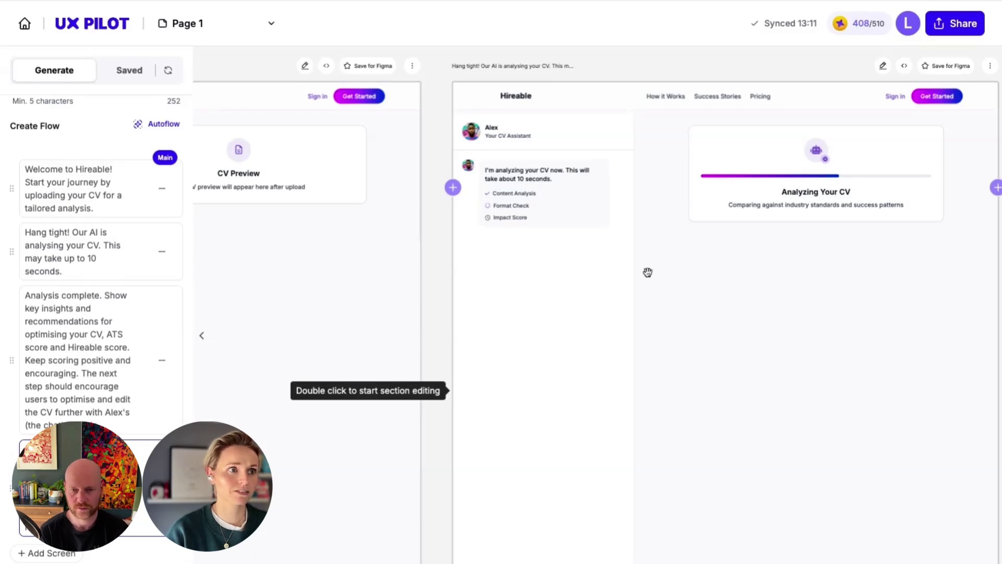
{"action": "scroll", "coordinate": [621, 291], "scroll_direction": "left", "scroll_amount": 3}
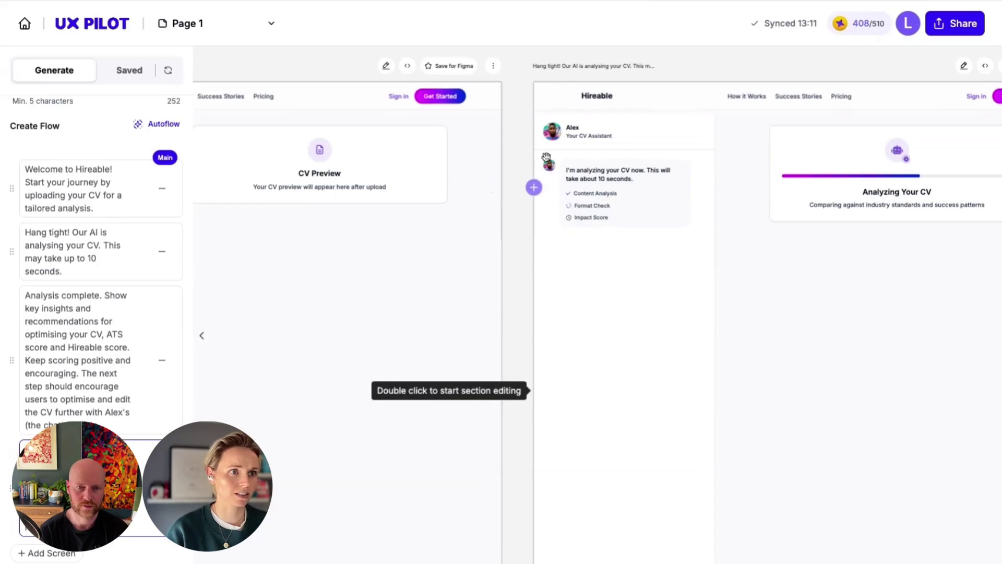
{"action": "scroll", "coordinate": [562, 173], "scroll_direction": "right", "scroll_amount": 3}
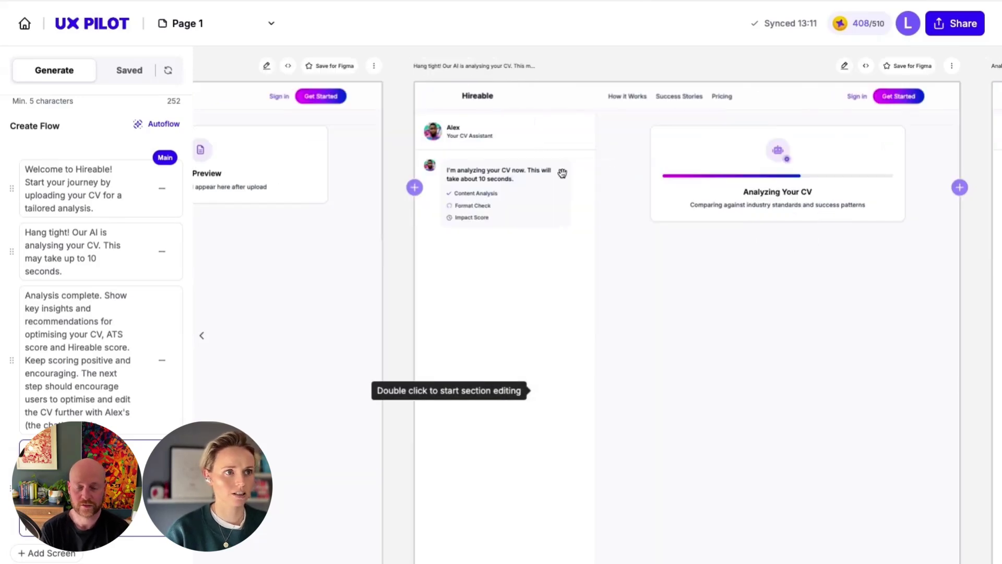
{"action": "scroll", "coordinate": [562, 174], "scroll_direction": "right", "scroll_amount": 10}
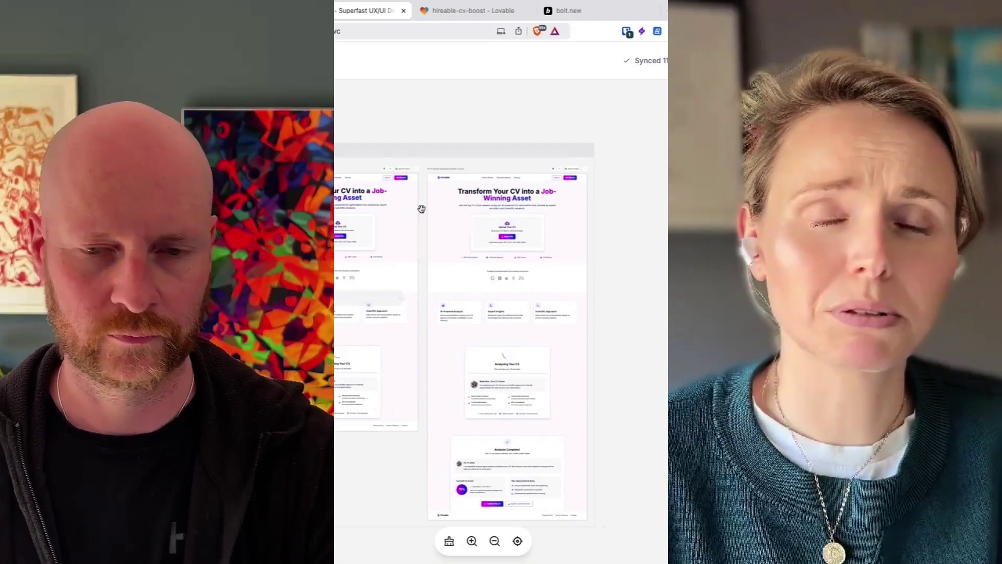
Inspect the earlier "Transform Your CV into a Job-Winning Asset" screen, from the upload card to the Analysing and Analysis Complete cards
{"action": "left_click", "coordinate": [533, 235]}
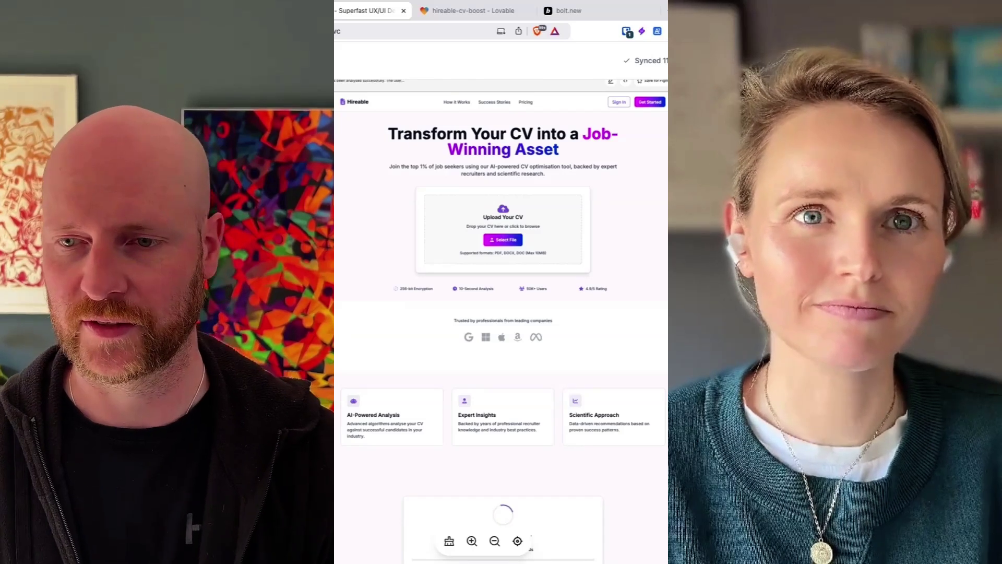
{"action": "scroll", "coordinate": [501, 320], "scroll_direction": "down", "scroll_amount": 1}
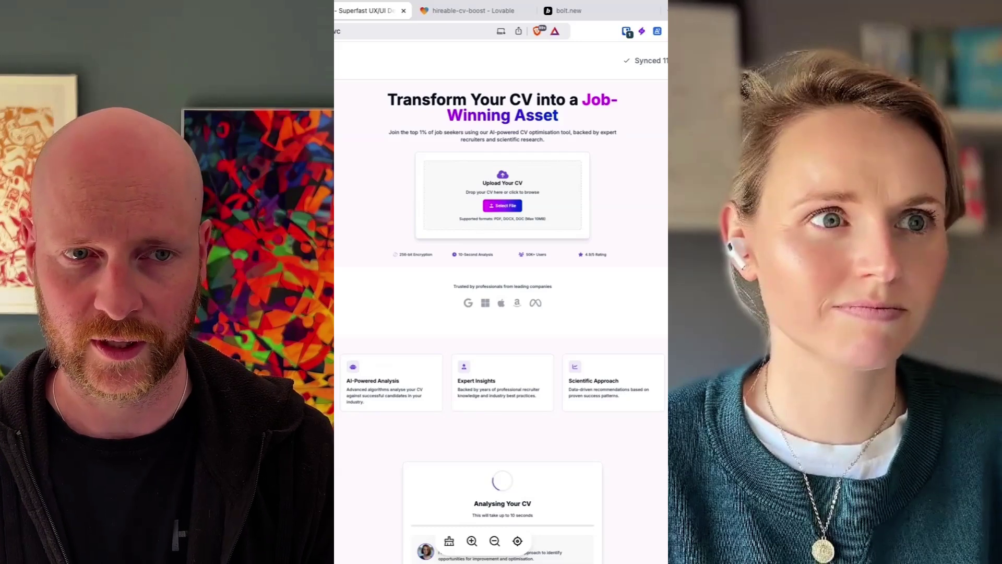
{"action": "scroll", "coordinate": [501, 320], "scroll_direction": "down", "scroll_amount": 3}
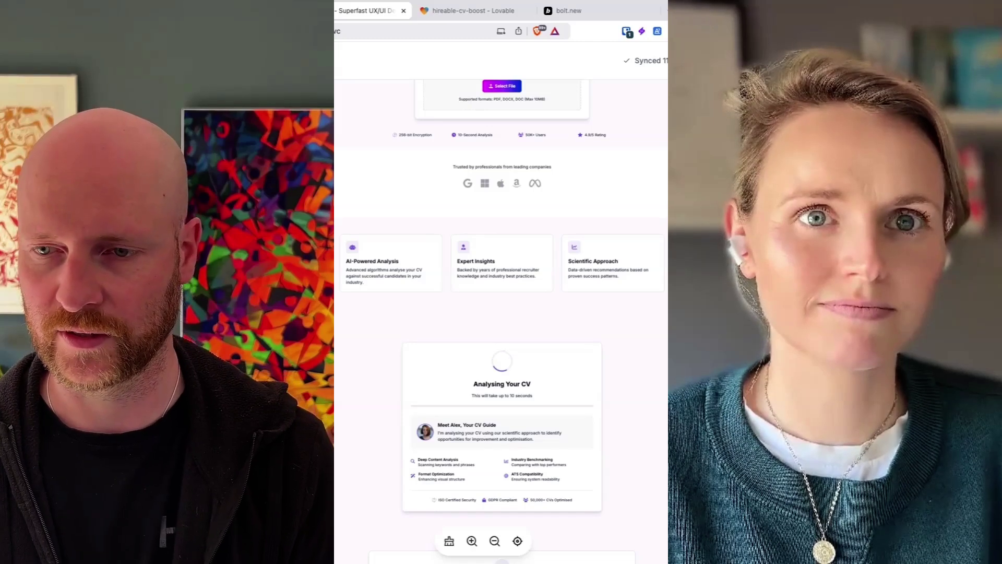
{"action": "scroll", "coordinate": [501, 319], "scroll_direction": "down", "scroll_amount": 2}
{"action": "scroll", "coordinate": [475, 287], "scroll_direction": "up", "scroll_amount": 2}
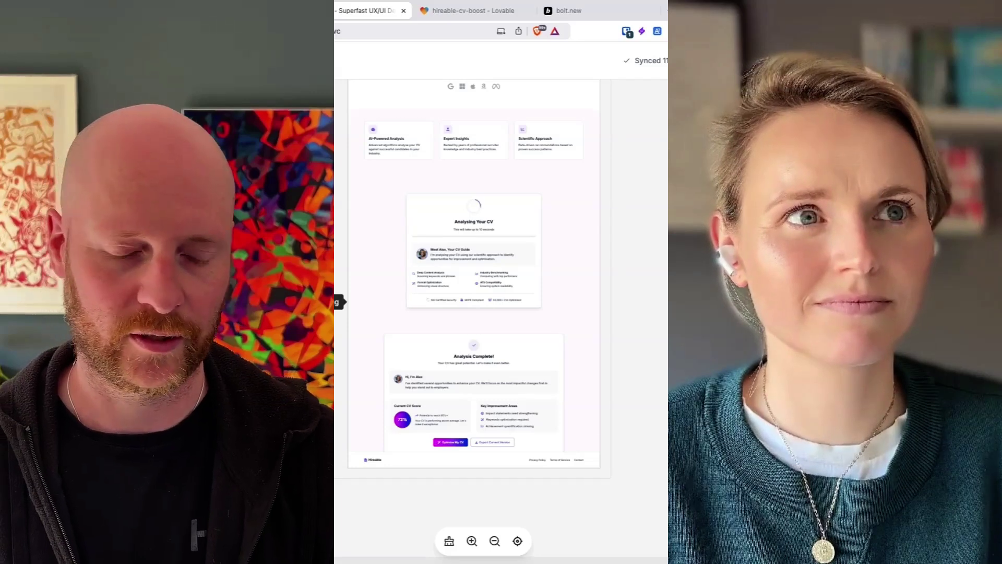
{"action": "scroll", "coordinate": [472, 313], "scroll_direction": "up", "scroll_amount": 5}
{"action": "scroll", "coordinate": [472, 287], "scroll_direction": "right", "scroll_amount": 1}
{"action": "scroll", "coordinate": [426, 248], "scroll_direction": "down", "scroll_amount": 5}
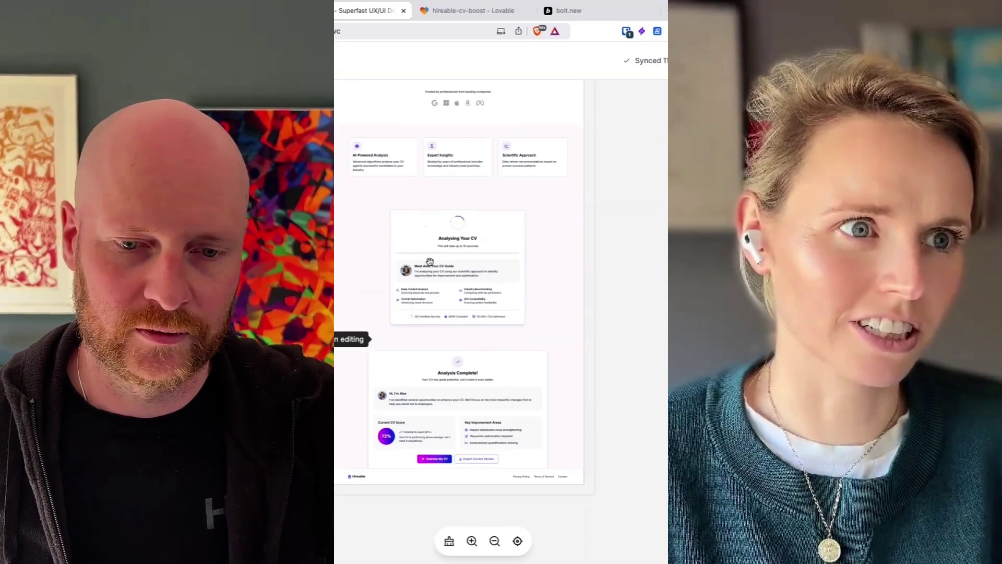
{"action": "scroll", "coordinate": [429, 261], "scroll_direction": "up", "scroll_amount": 3}
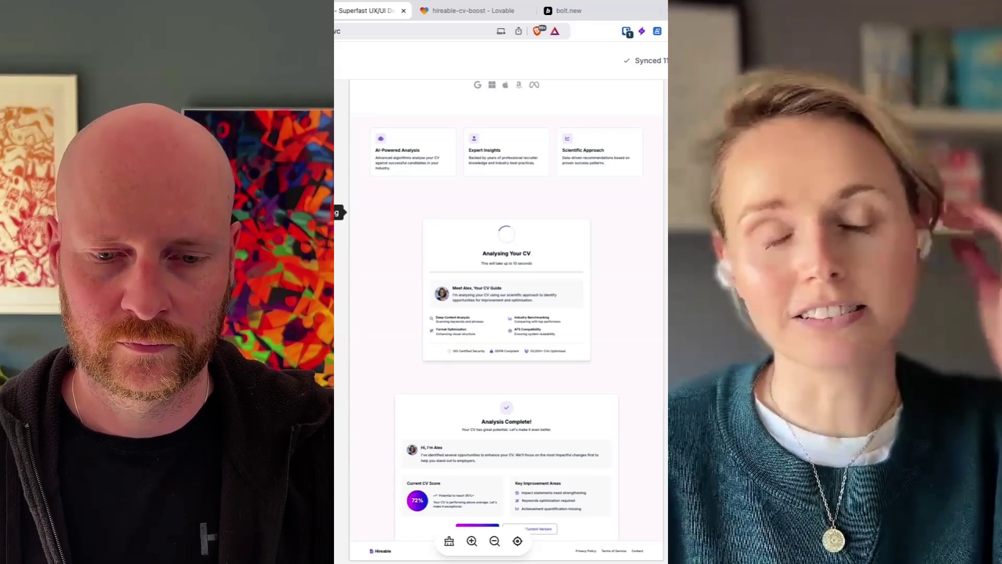
{"action": "scroll", "coordinate": [492, 359], "scroll_direction": "down", "scroll_amount": 3}
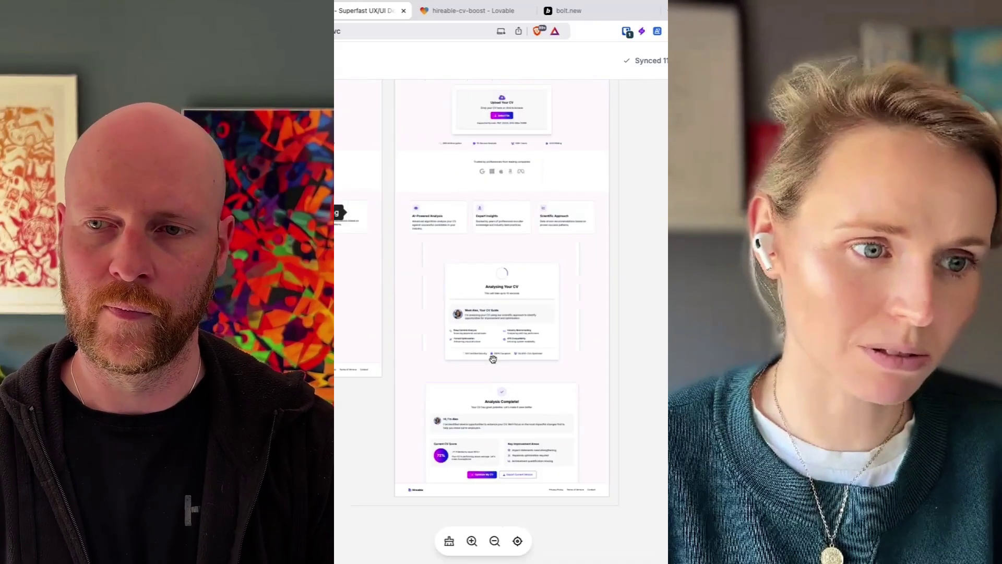
Compare the earlier landing page screen that ends at Analysing Your CV with the adjoining Analysis Complete version
{"action": "scroll", "coordinate": [493, 359], "scroll_direction": "up", "scroll_amount": 5}
{"action": "scroll", "coordinate": [493, 359], "scroll_direction": "down", "scroll_amount": 2}
{"action": "scroll", "coordinate": [490, 355], "scroll_direction": "left", "scroll_amount": 2}
{"action": "scroll", "coordinate": [485, 352], "scroll_direction": "right", "scroll_amount": 3}
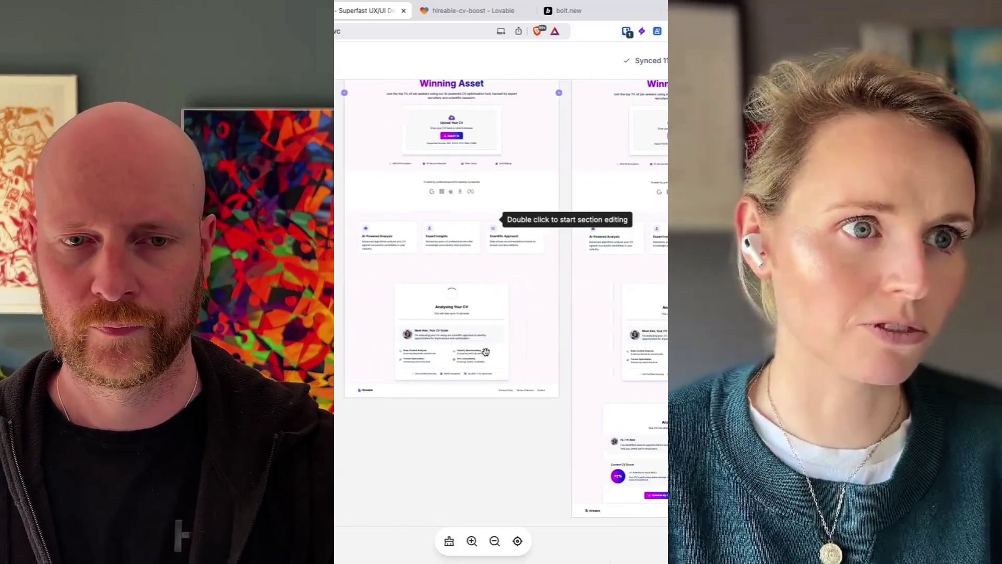
{"action": "scroll", "coordinate": [485, 352], "scroll_direction": "right", "scroll_amount": 3}
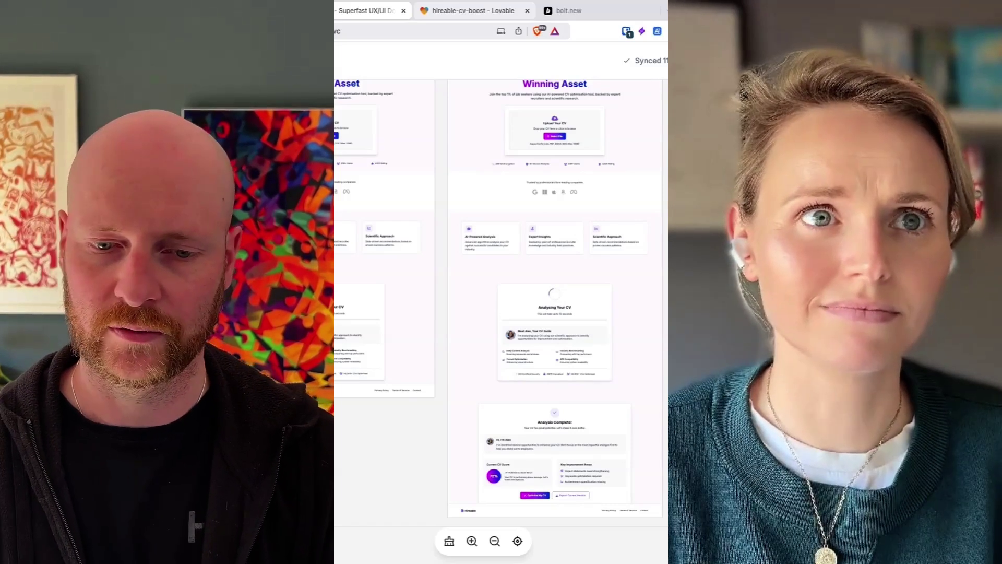
Switch to the Lovable prototype, open its CV upload page, and compare it with Bolt's CV analysis results and the UX Pilot screens
{"action": "left_click", "coordinate": [473, 11]}
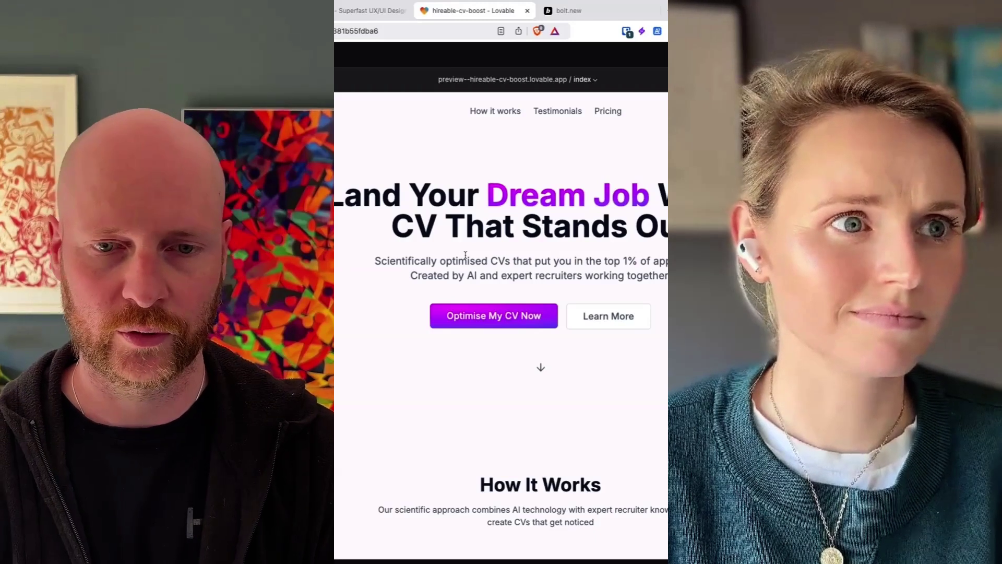
{"action": "left_click", "coordinate": [494, 316]}
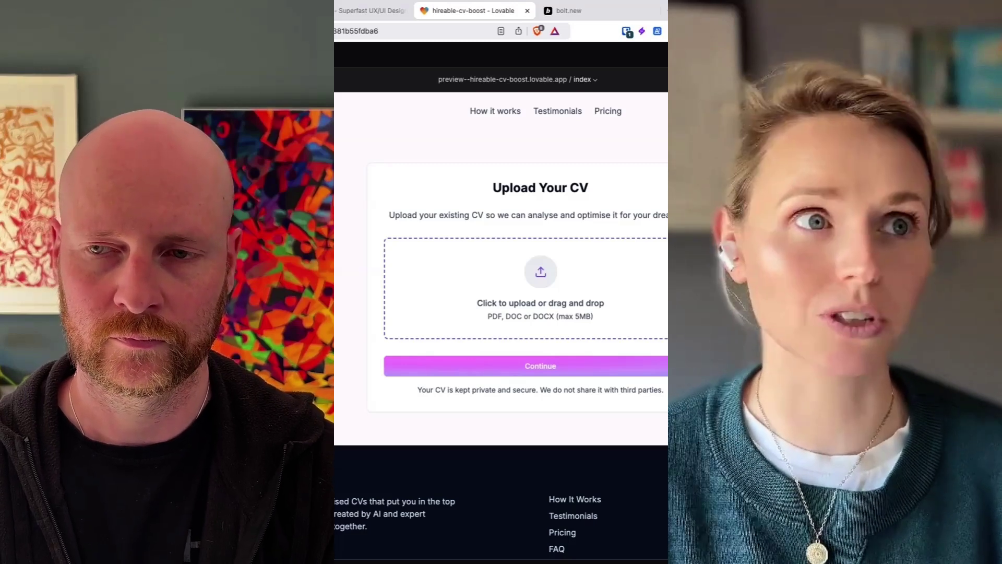
{"action": "key", "text": "ctrl+Tab"}
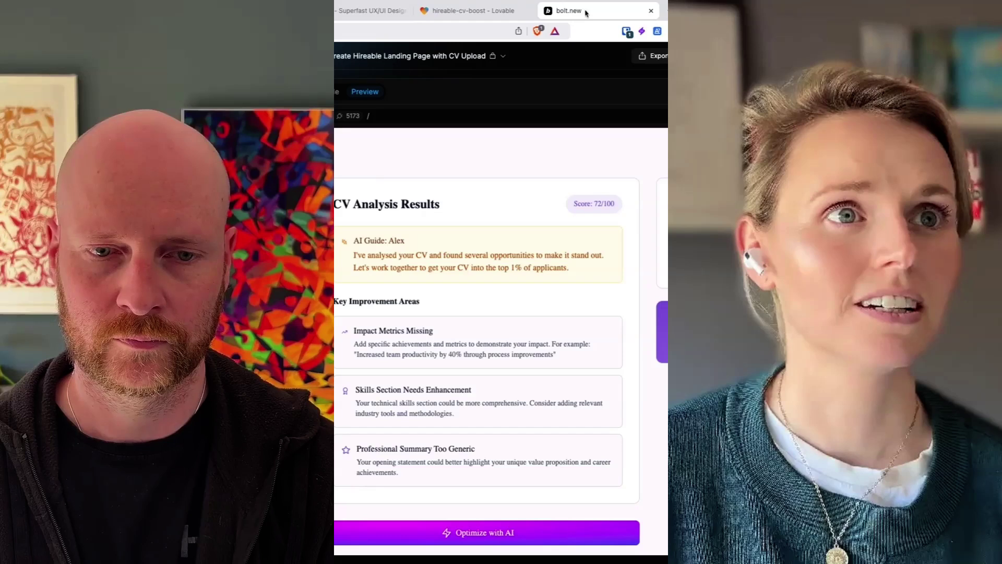
{"action": "left_click", "coordinate": [460, 13]}
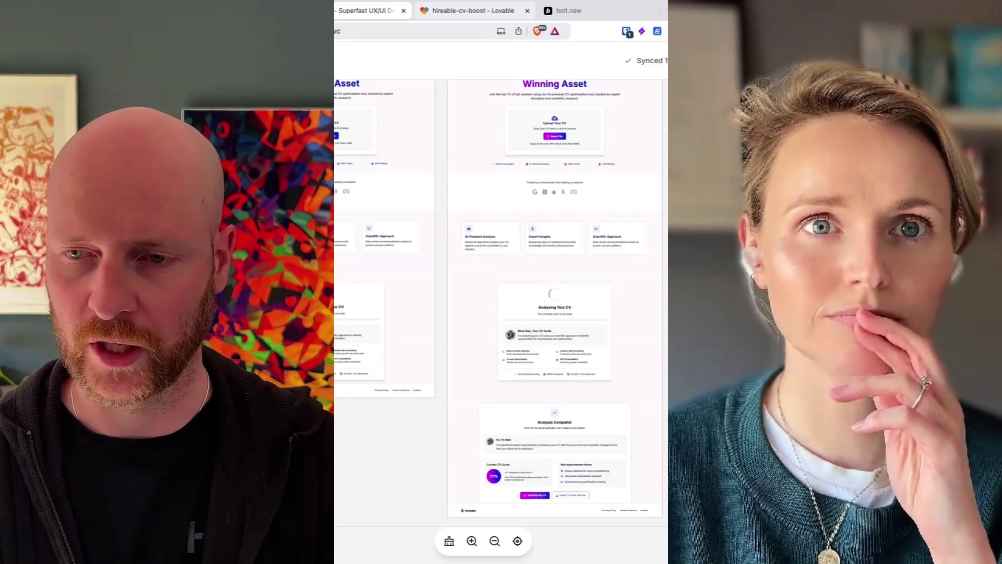
{"action": "key", "text": "ctrl+Tab"}
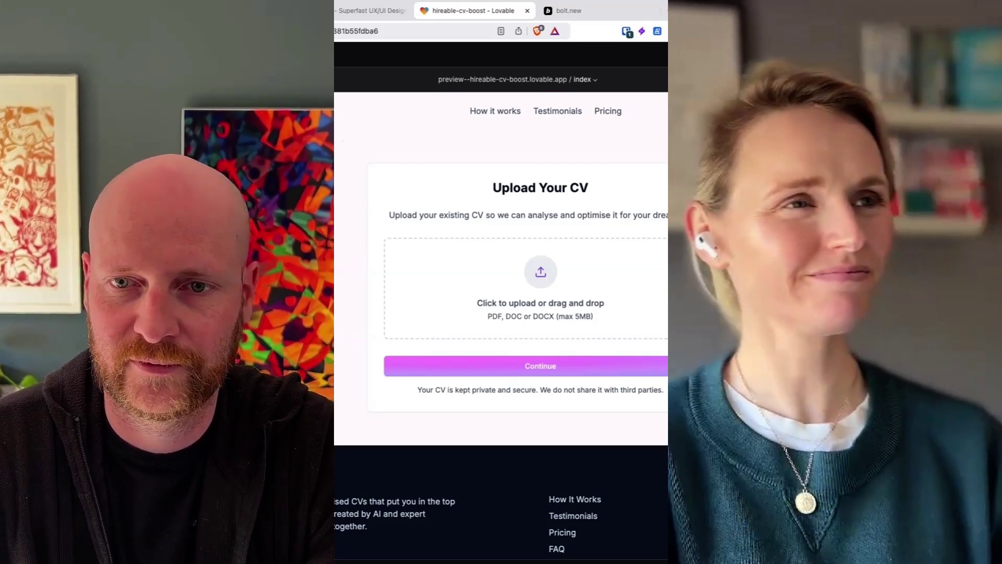
Return to UX Pilot and review the Analysing Your CV card in detail and the landing page screens side by side
{"action": "key", "text": "ctrl+shift+Tab"}
{"action": "scroll", "coordinate": [528, 294], "scroll_direction": "down", "scroll_amount": 5}
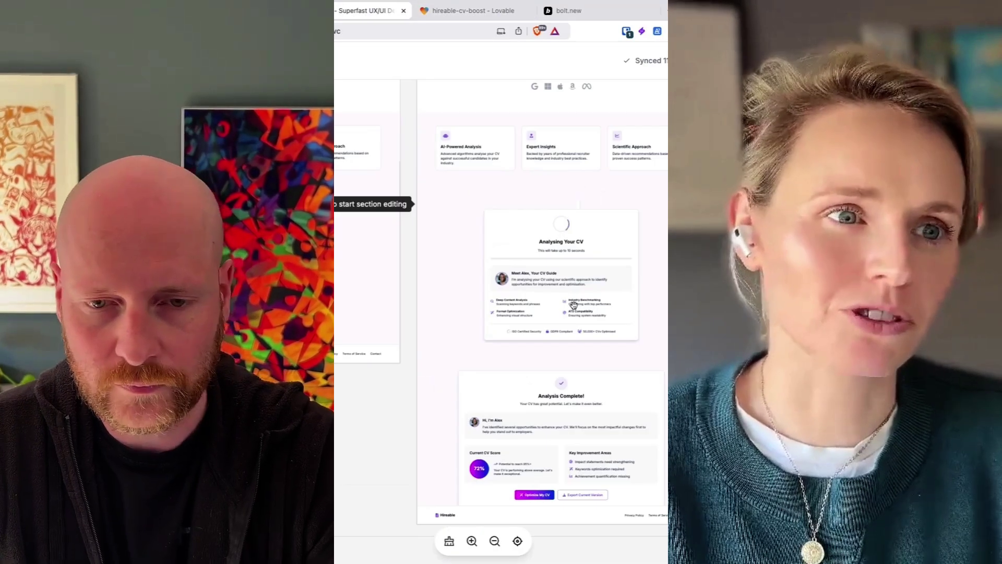
{"action": "scroll", "coordinate": [613, 283], "scroll_direction": "up", "scroll_amount": 2}
{"action": "scroll", "coordinate": [613, 282], "scroll_direction": "up", "scroll_amount": 1}
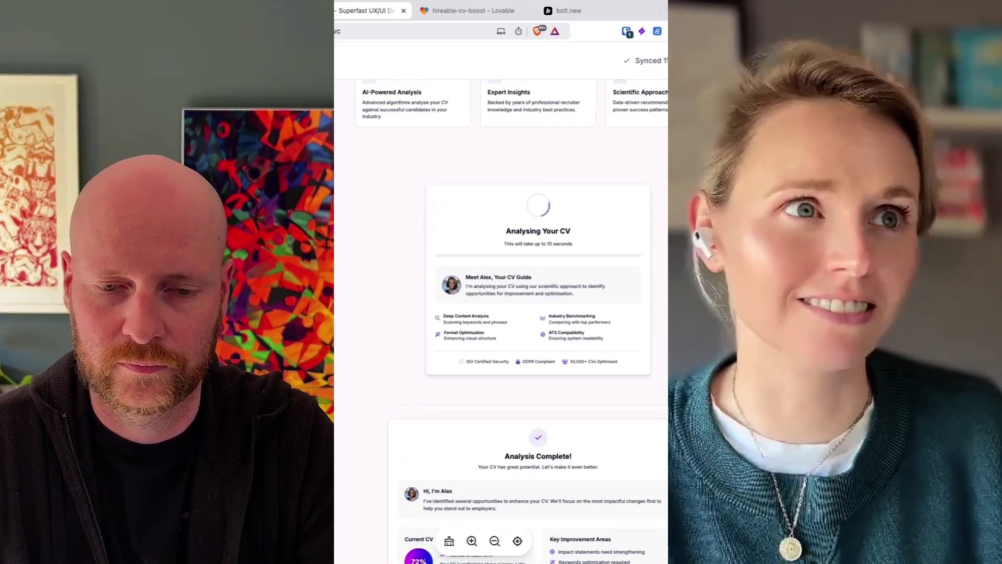
{"action": "scroll", "coordinate": [358, 216], "scroll_direction": "up", "scroll_amount": 3}
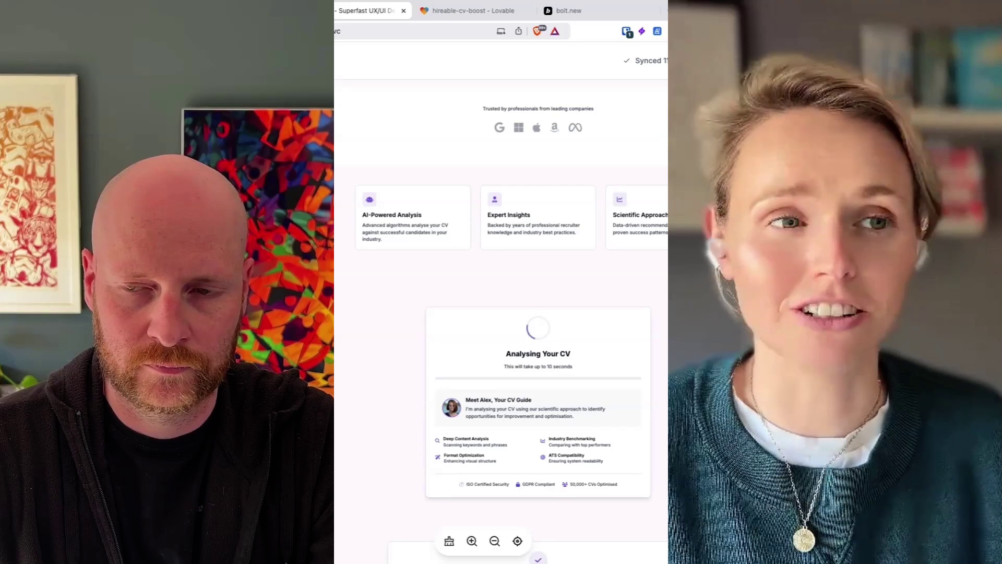
{"action": "scroll", "coordinate": [412, 344], "scroll_direction": "down", "scroll_amount": 5}
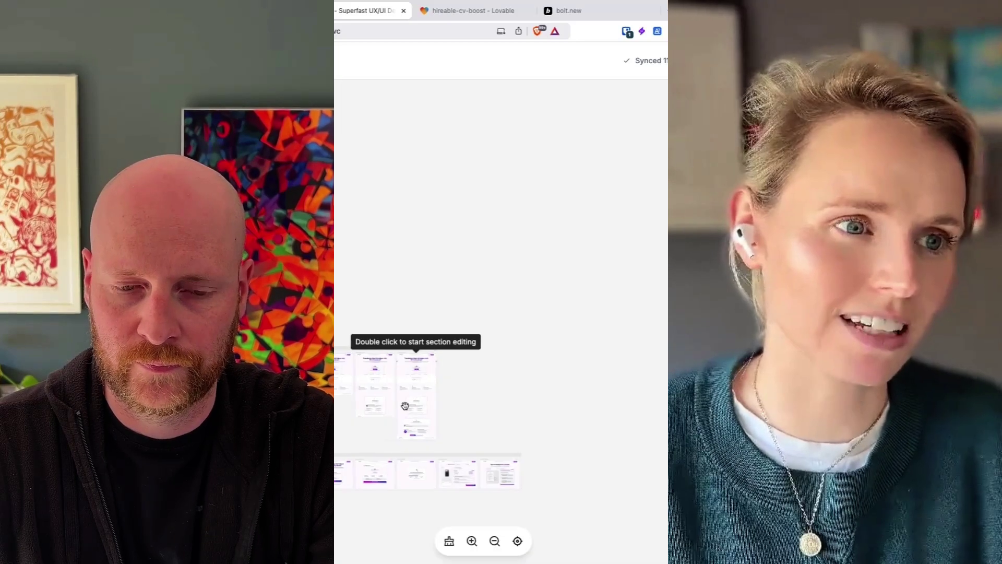
{"action": "scroll", "coordinate": [649, 390], "scroll_direction": "up", "scroll_amount": 3}
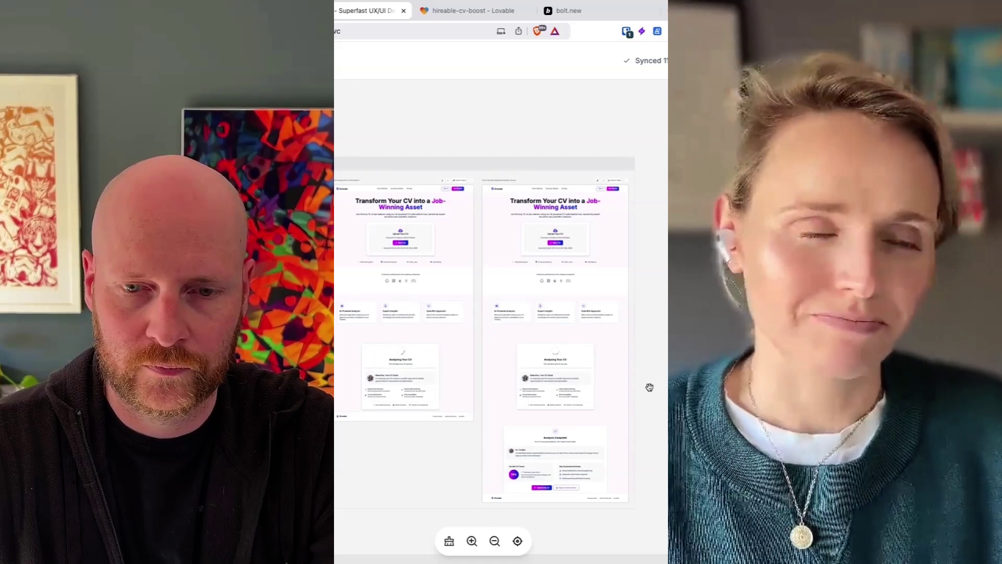
{"action": "scroll", "coordinate": [607, 385], "scroll_direction": "left", "scroll_amount": 2}
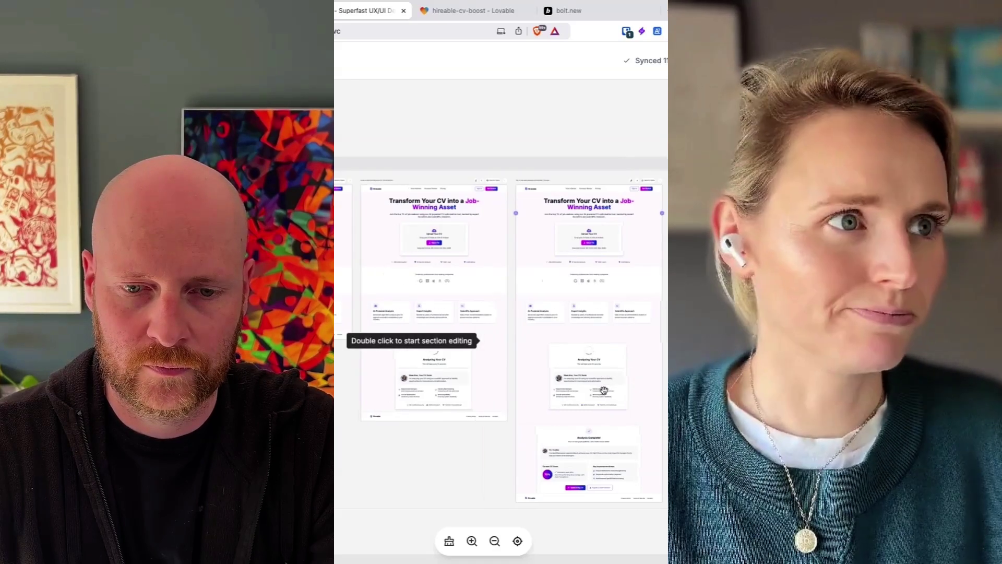